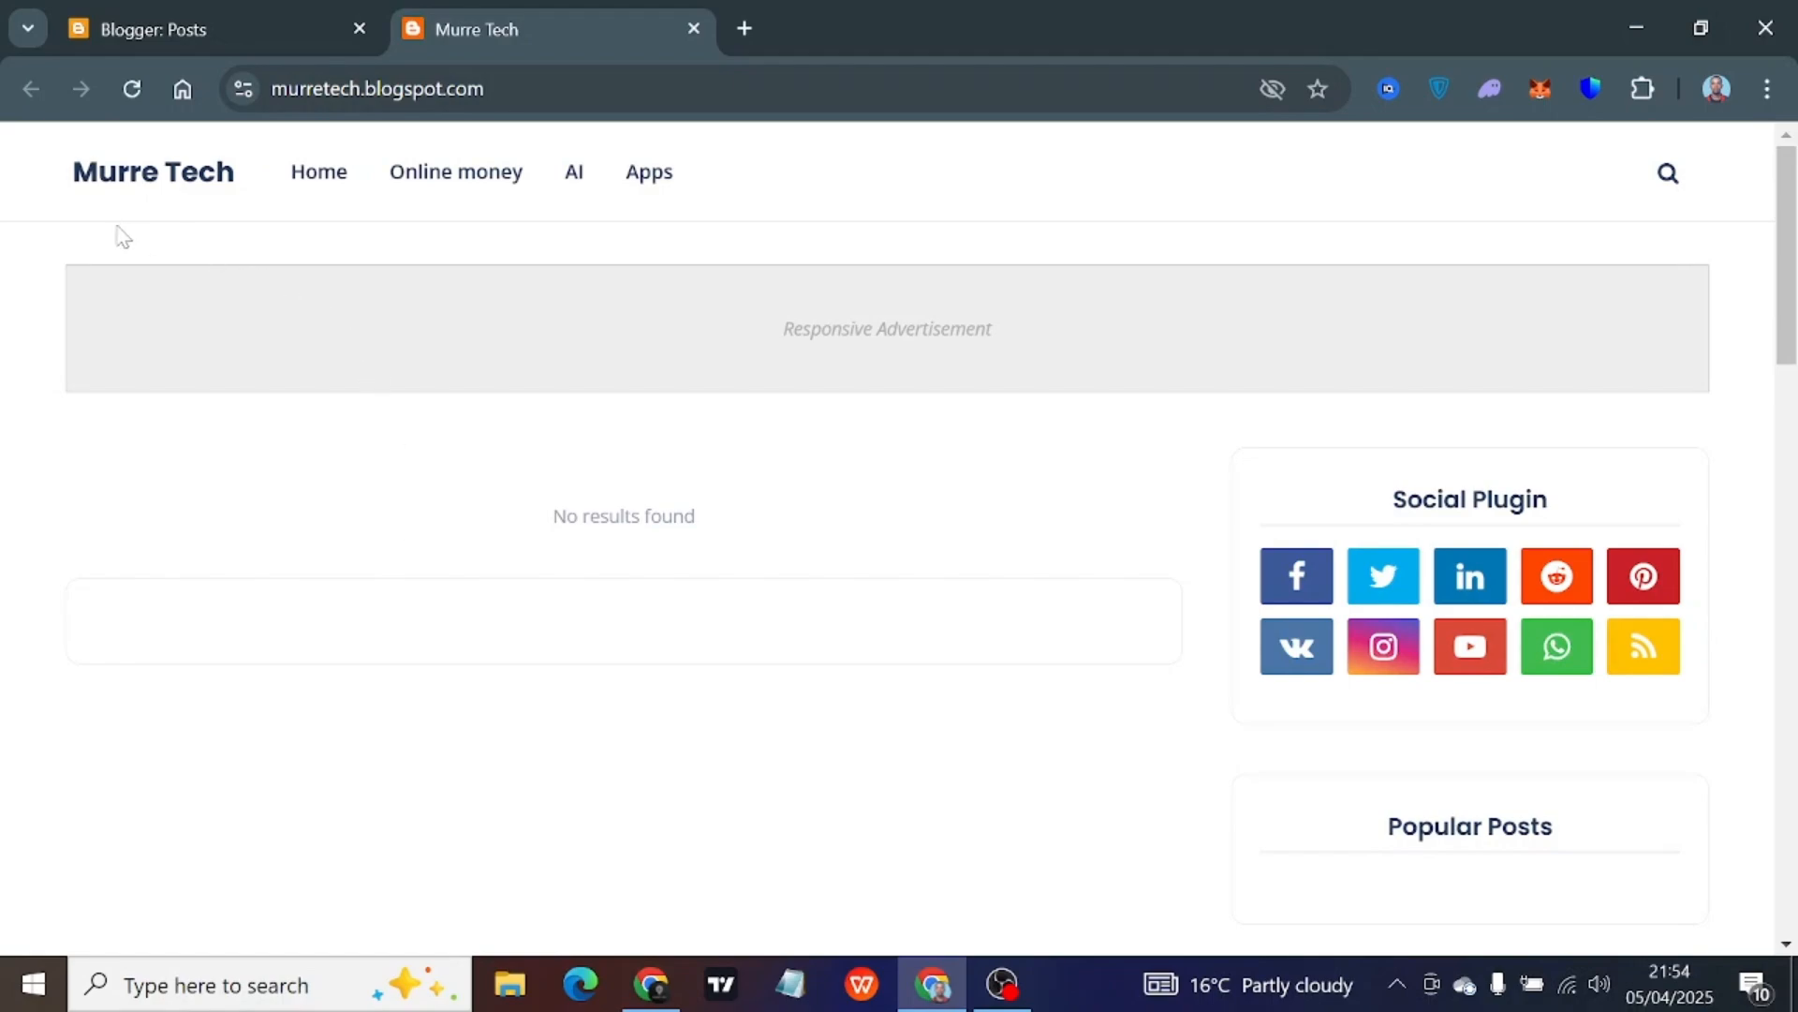
left_click_drag(68, 184, 244, 188)
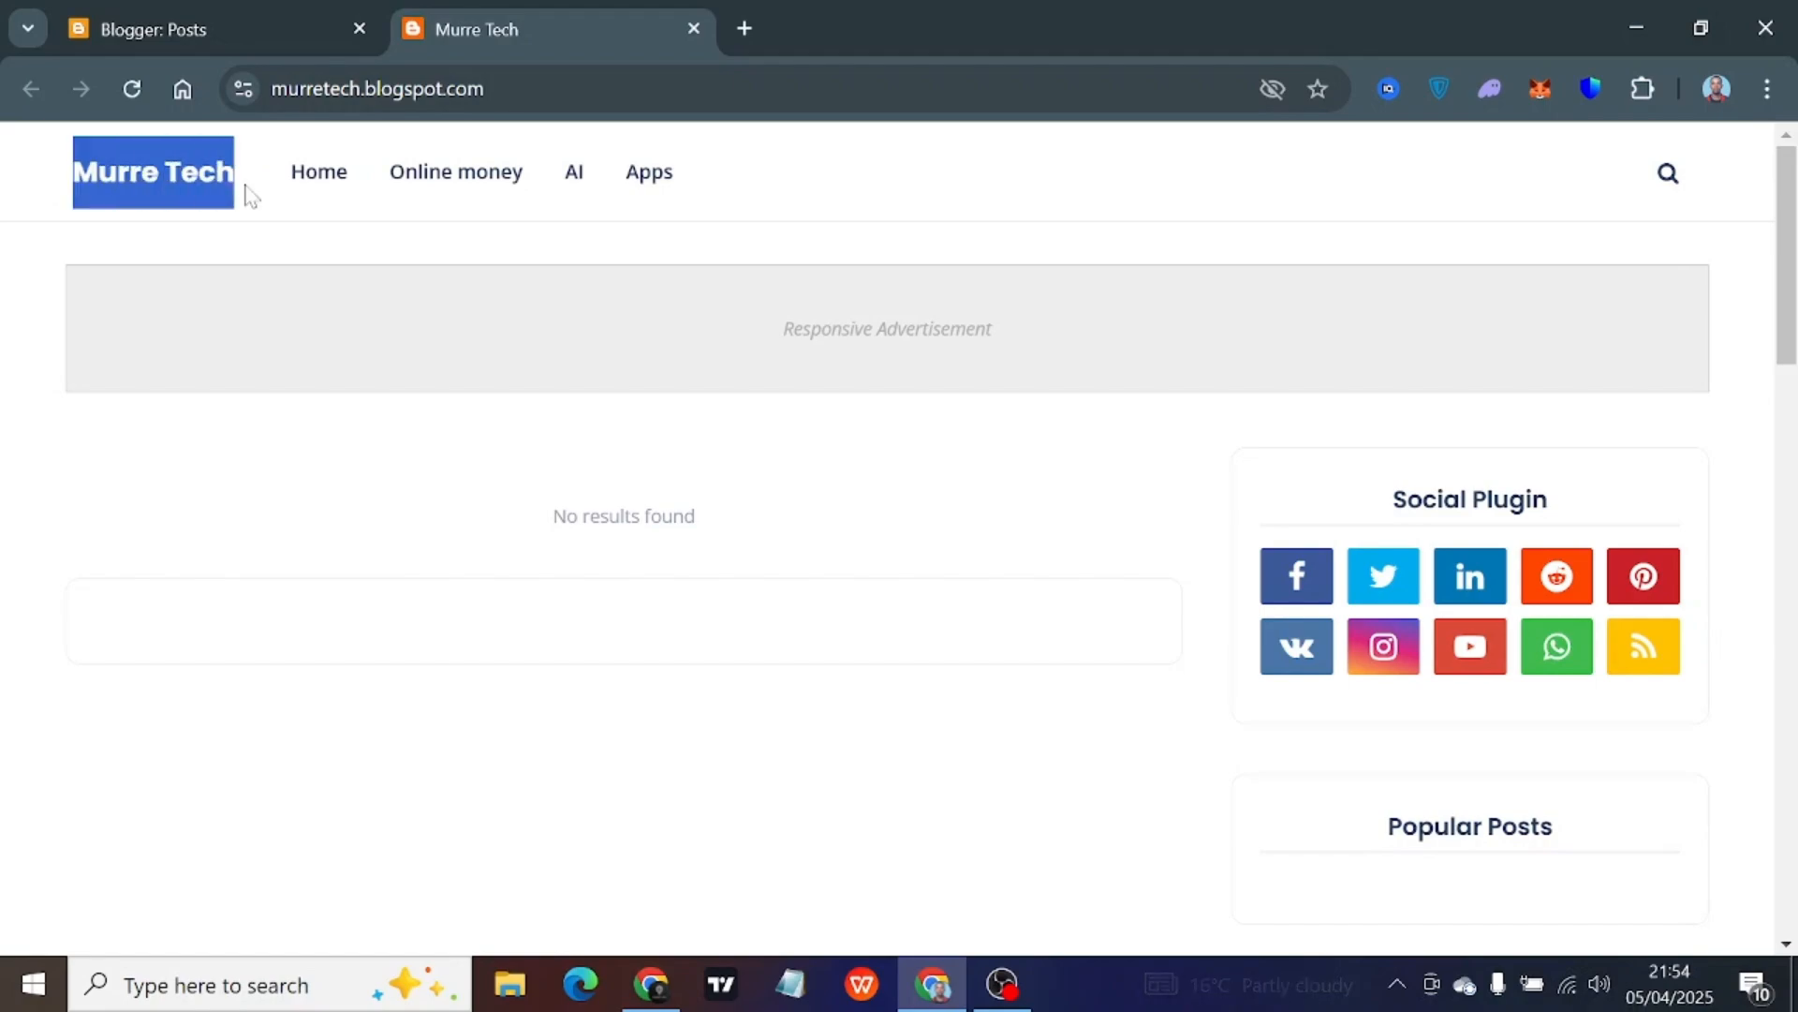
left_click(274, 199)
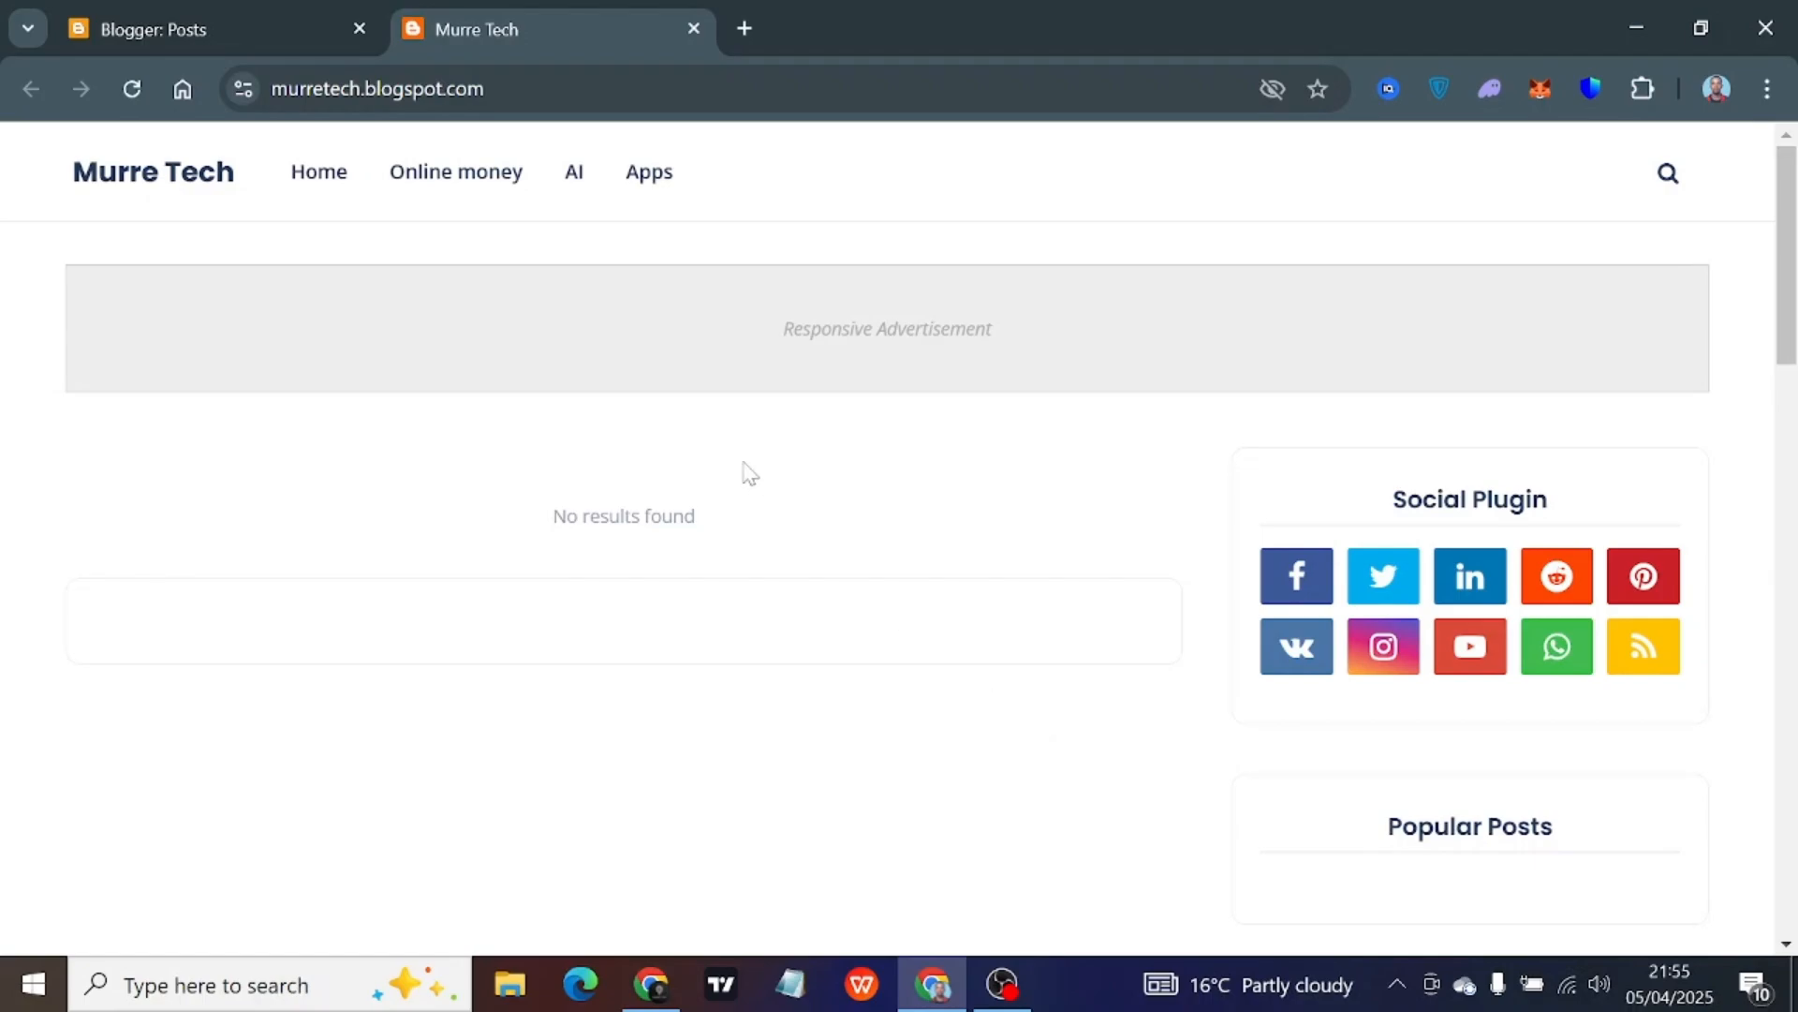
Switch from the live blog to its Blogger dashboard and open the blog's settings
left_click(251, 21)
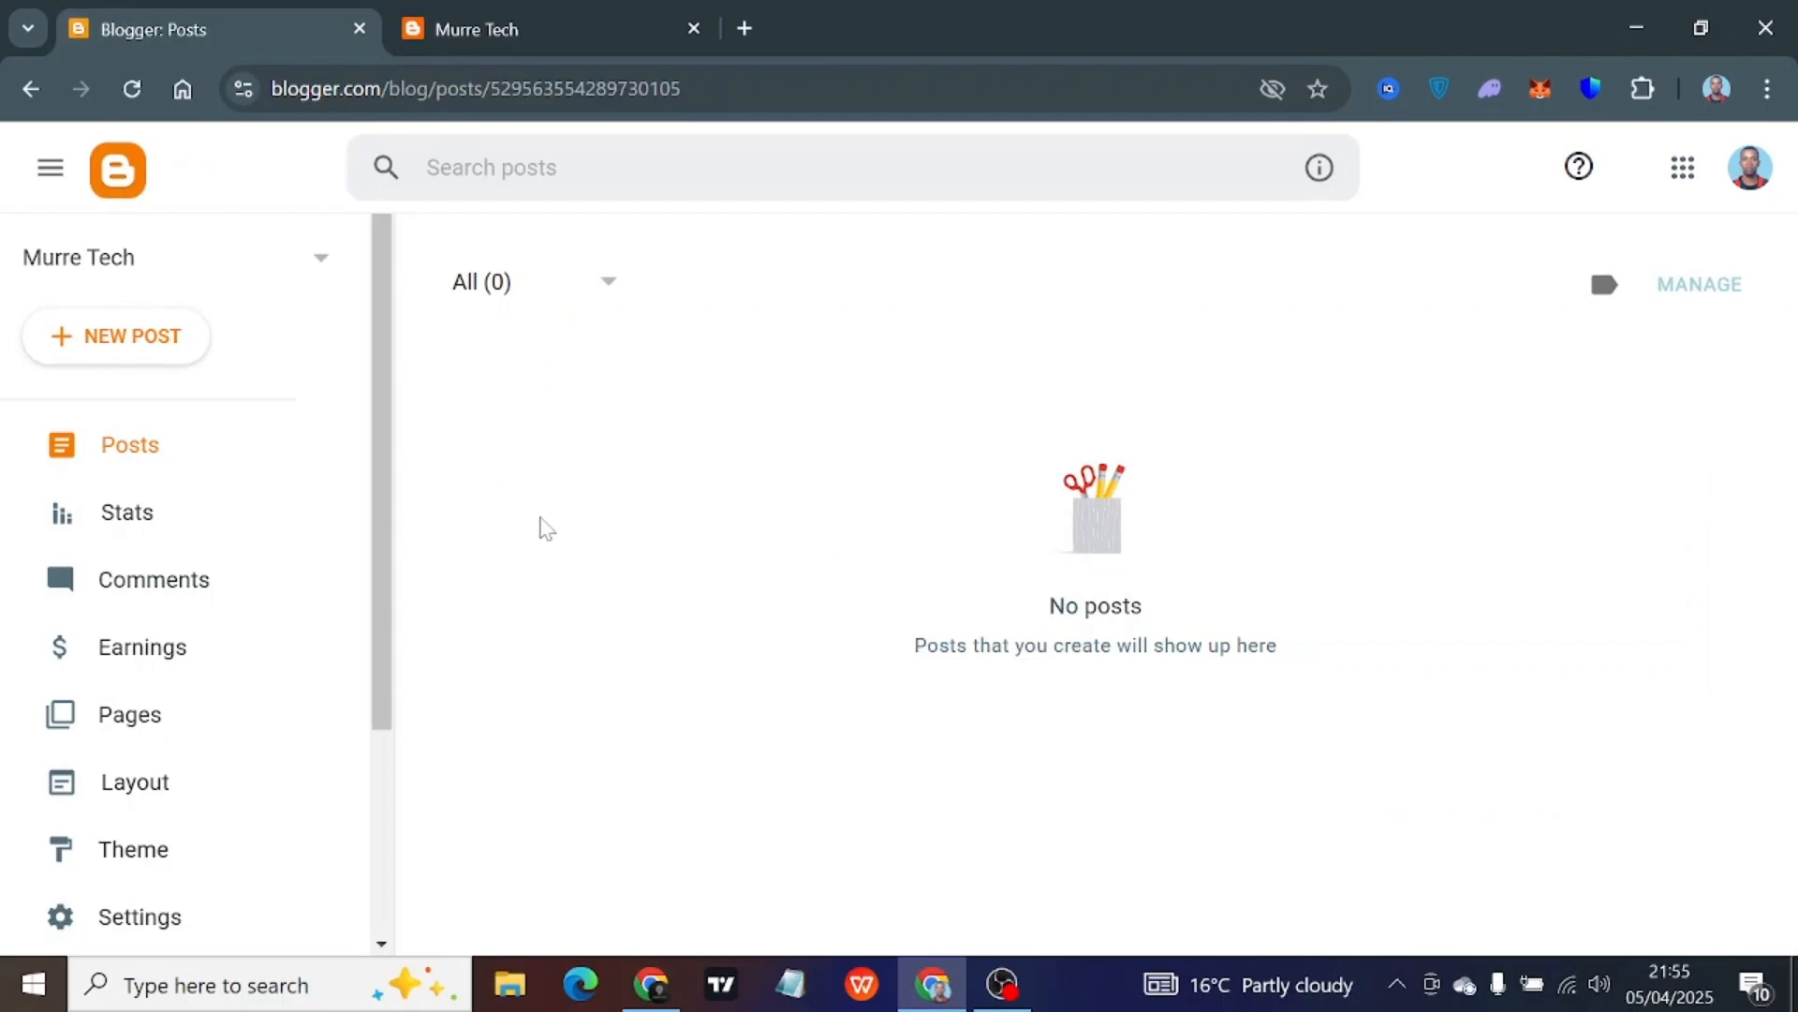
scroll(200, 643, "down", 1)
scroll(199, 640, "down", 2)
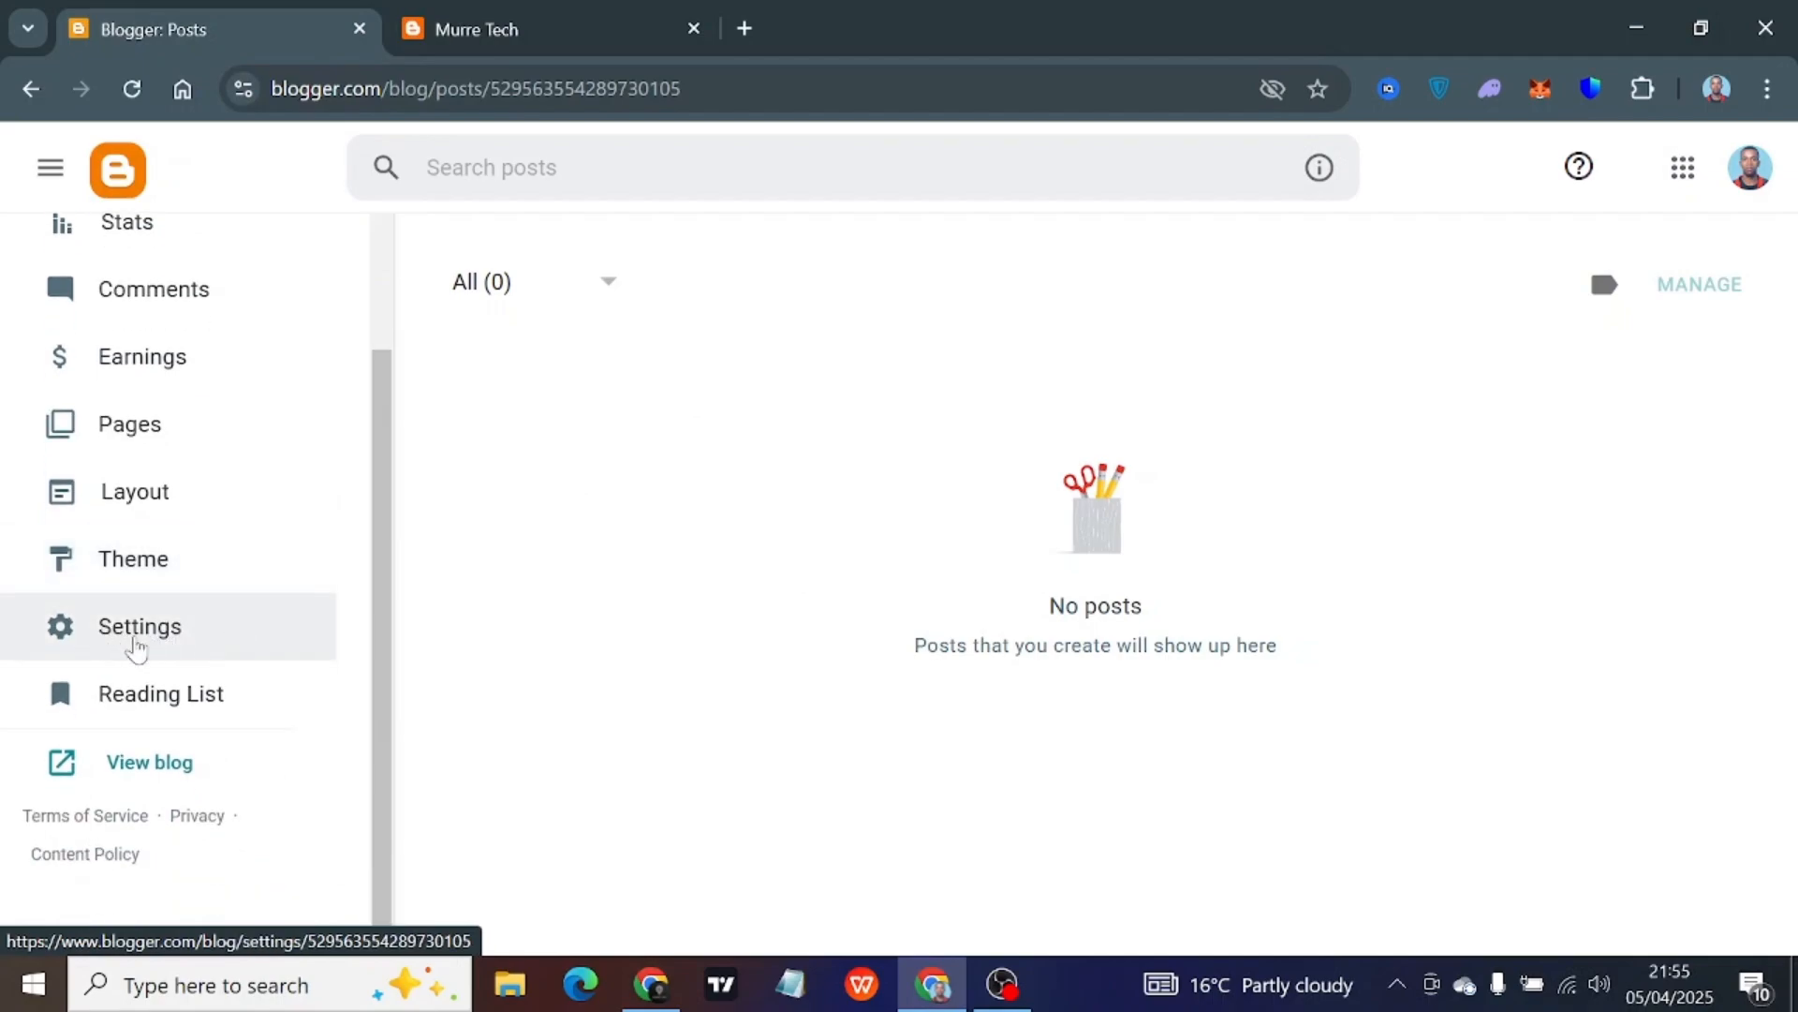
left_click(137, 644)
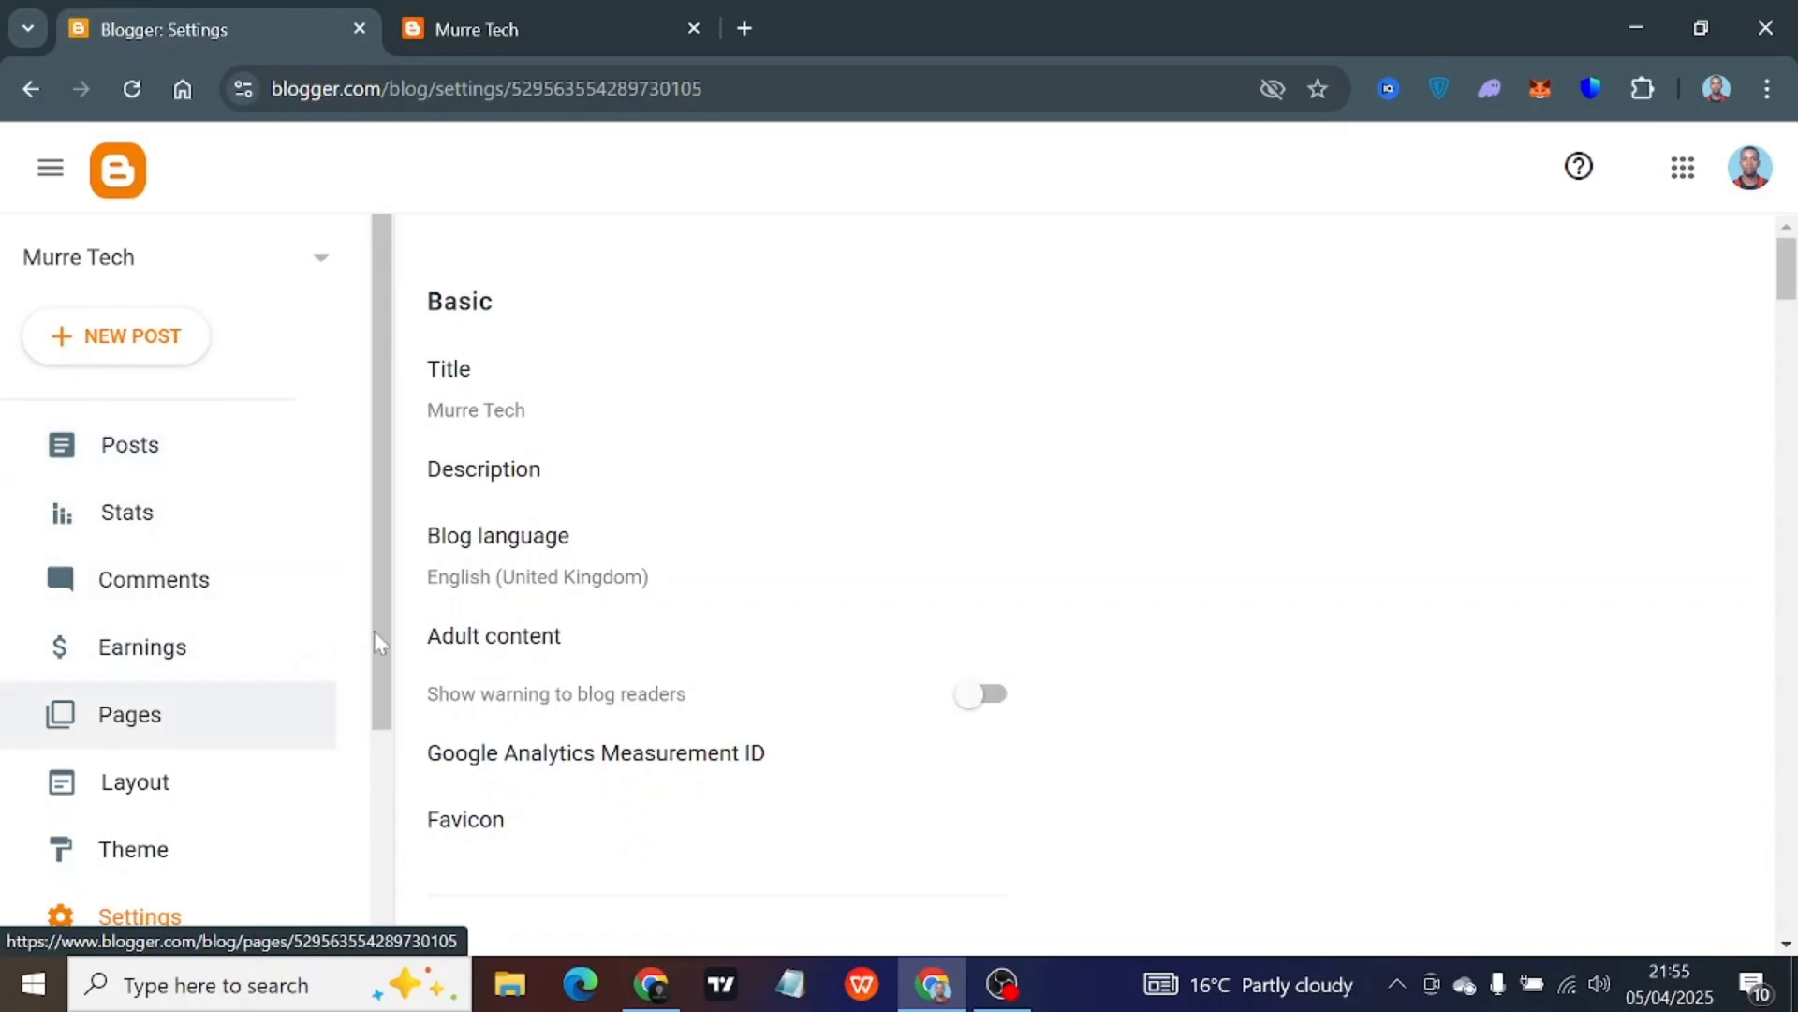
scroll(694, 450, "down", 5)
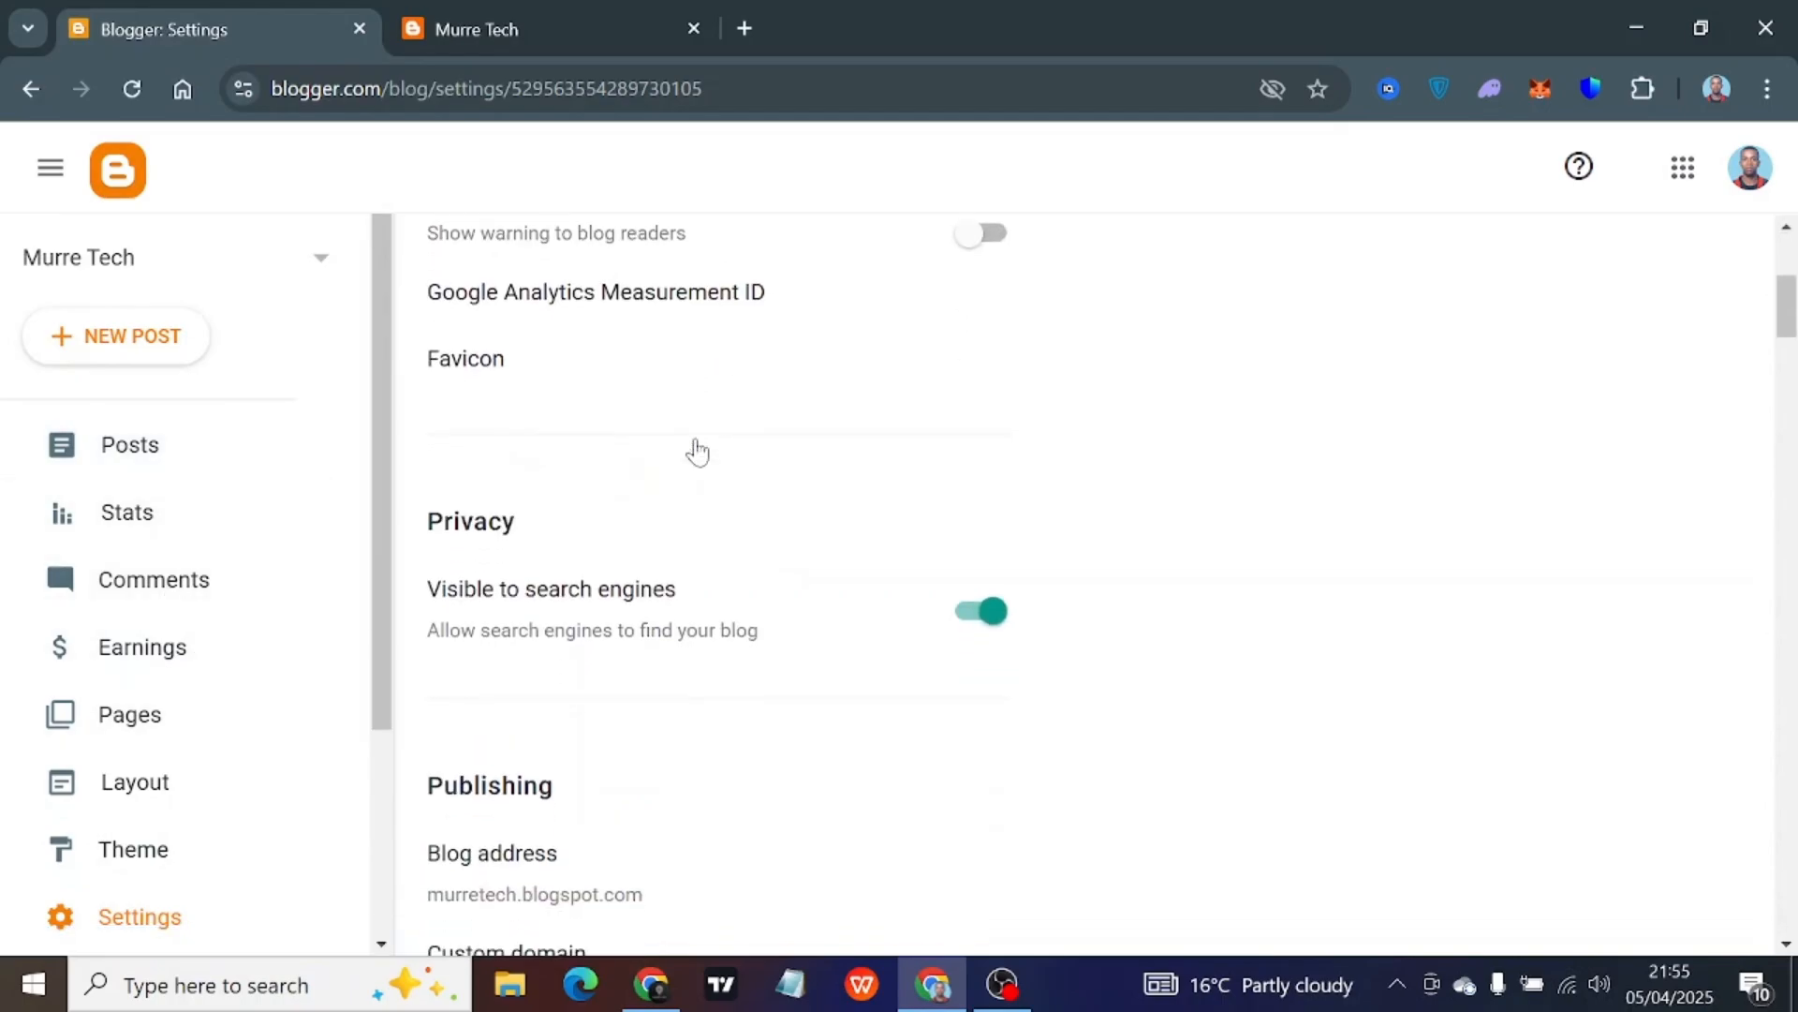
scroll(694, 450, "up", 5)
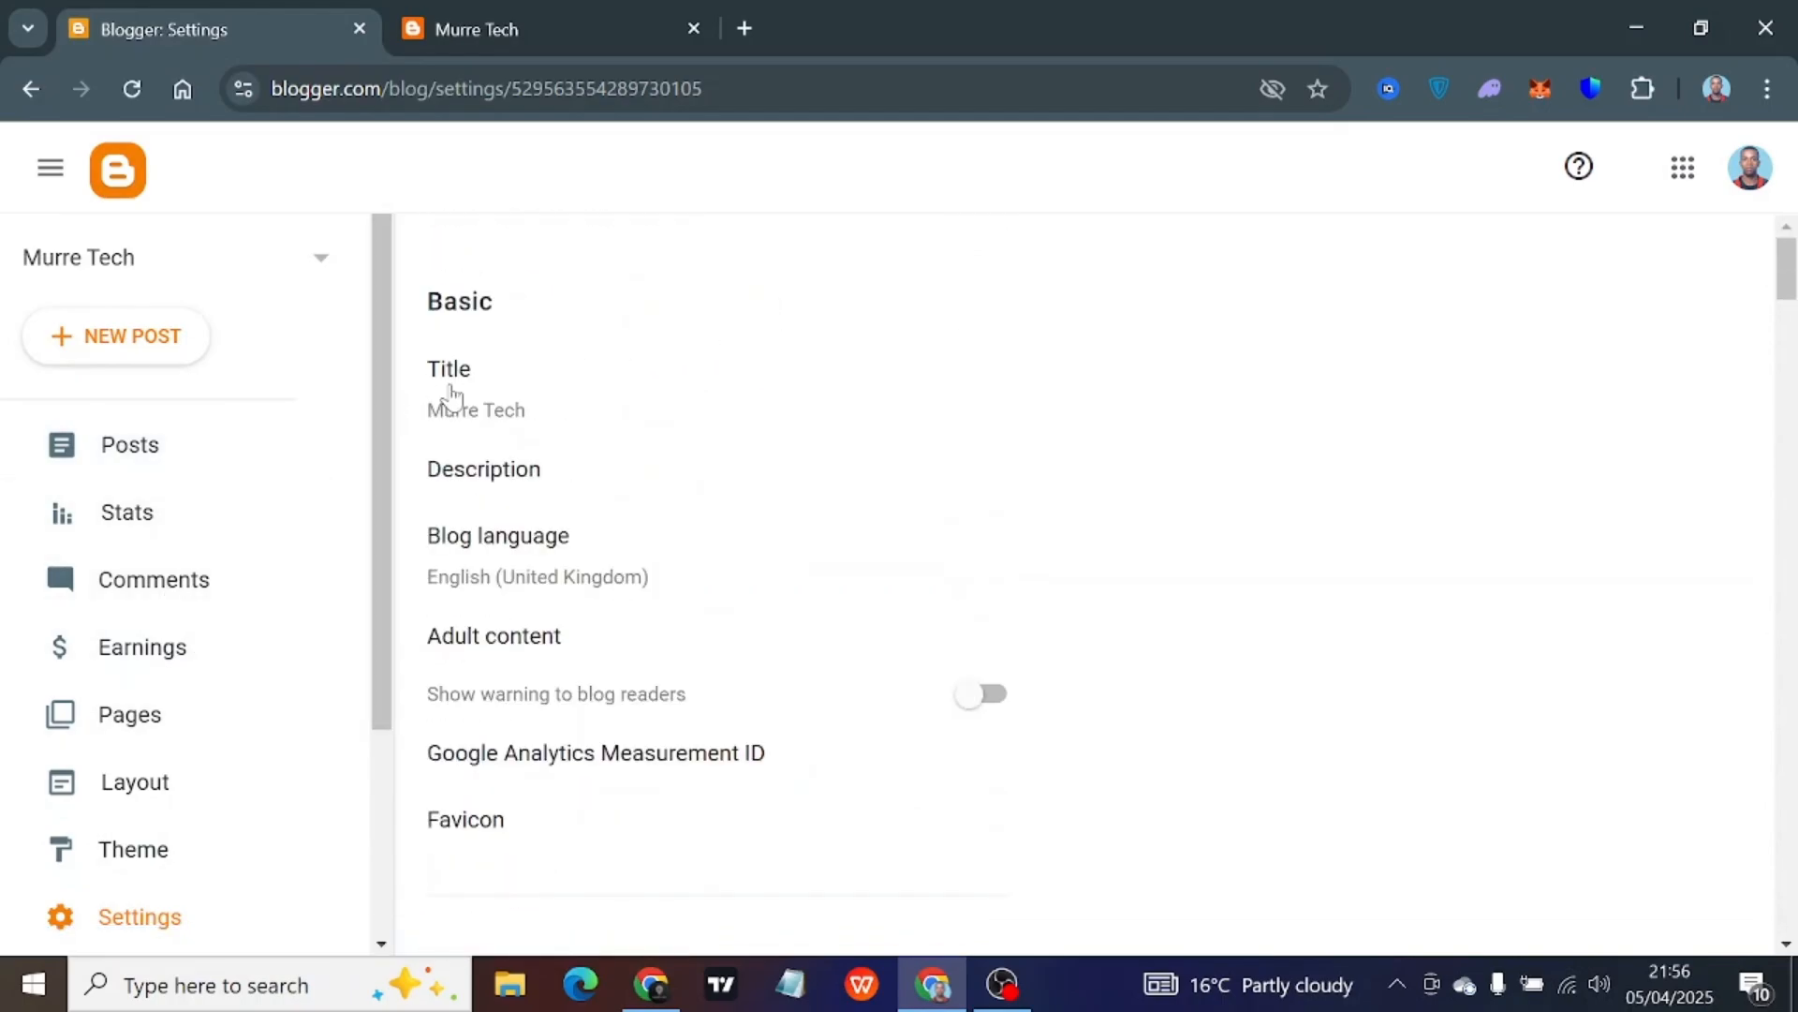
Re-enter the blog title as "Murre Tech" in the Basic settings and save it
left_click_drag(429, 370, 486, 375)
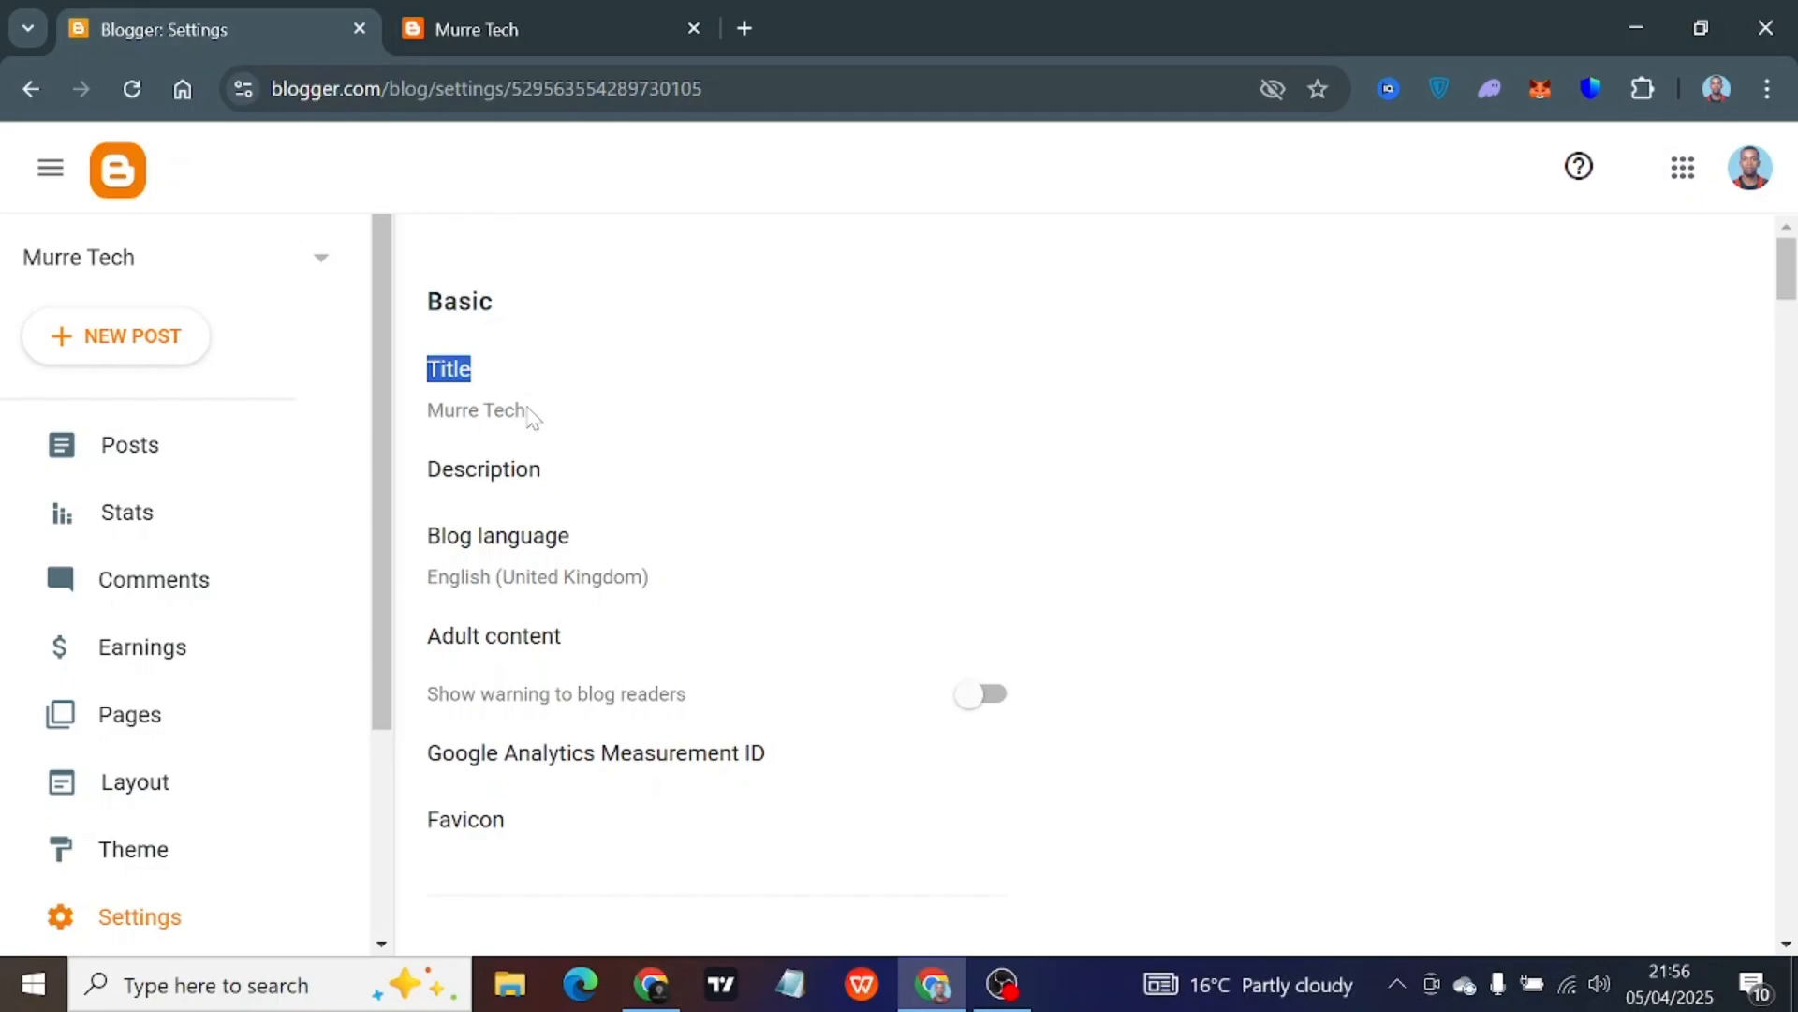
left_click(477, 410)
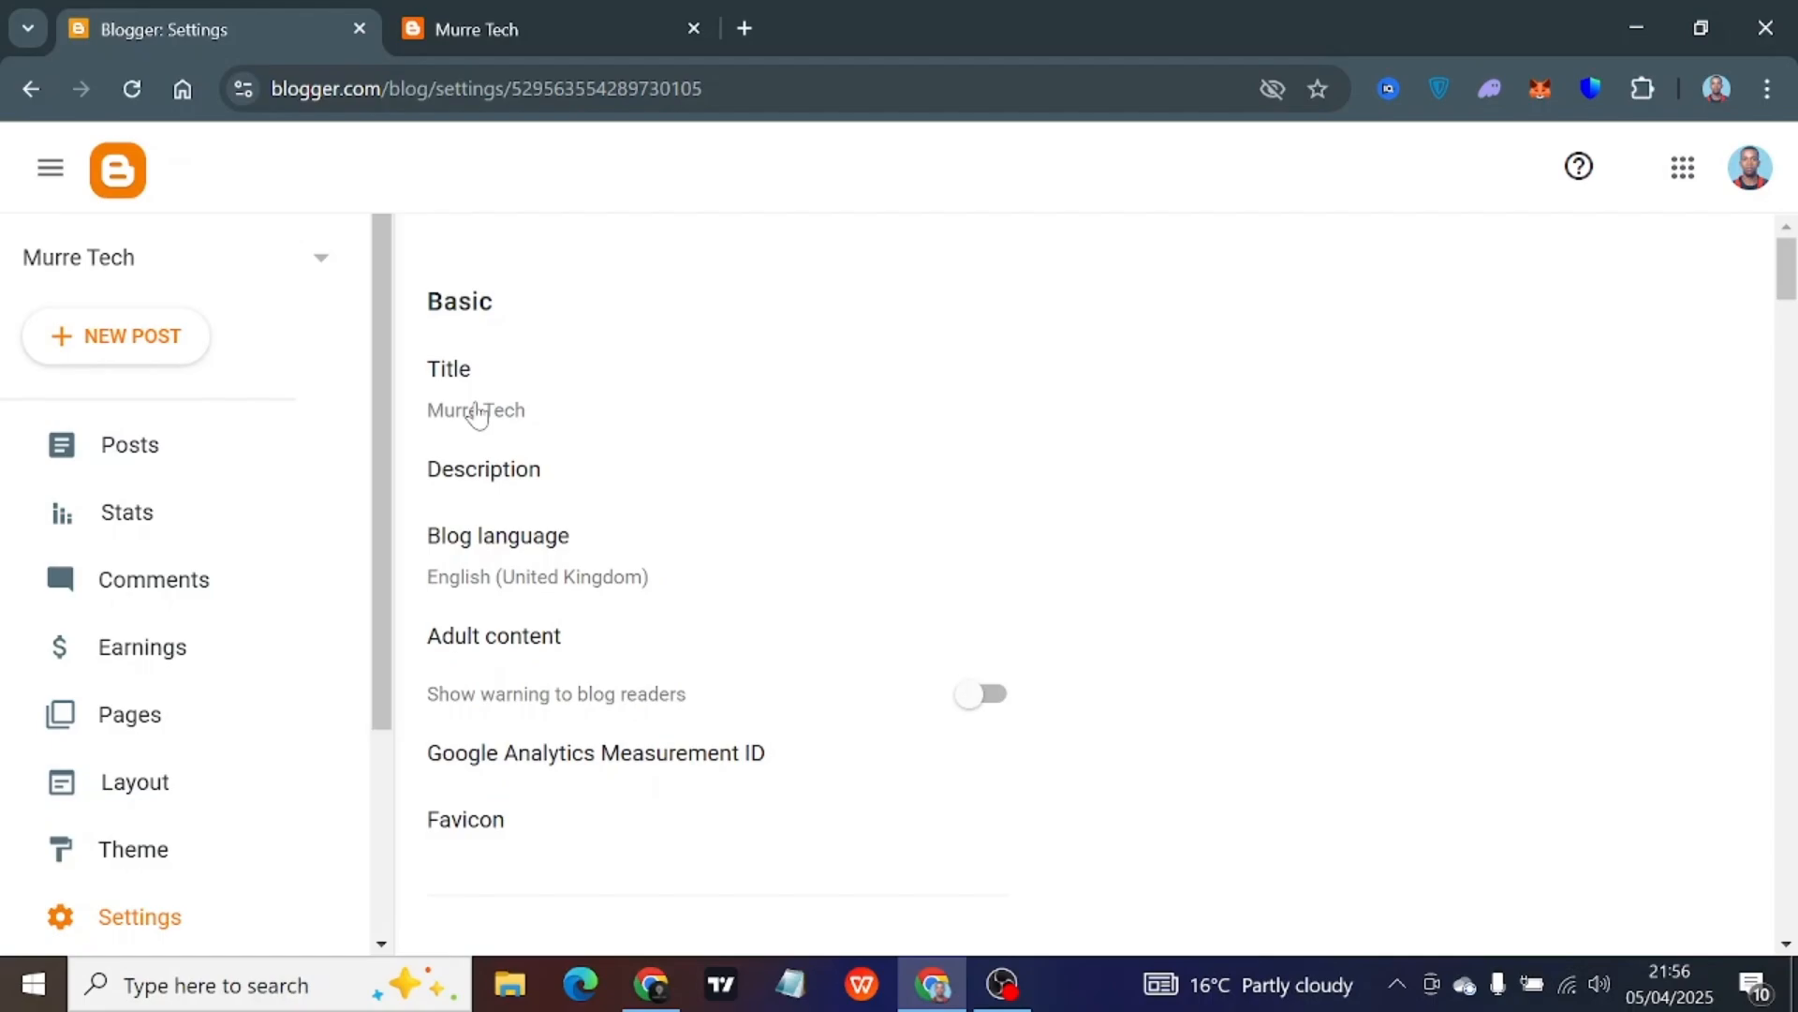
left_click_drag(766, 460, 631, 458)
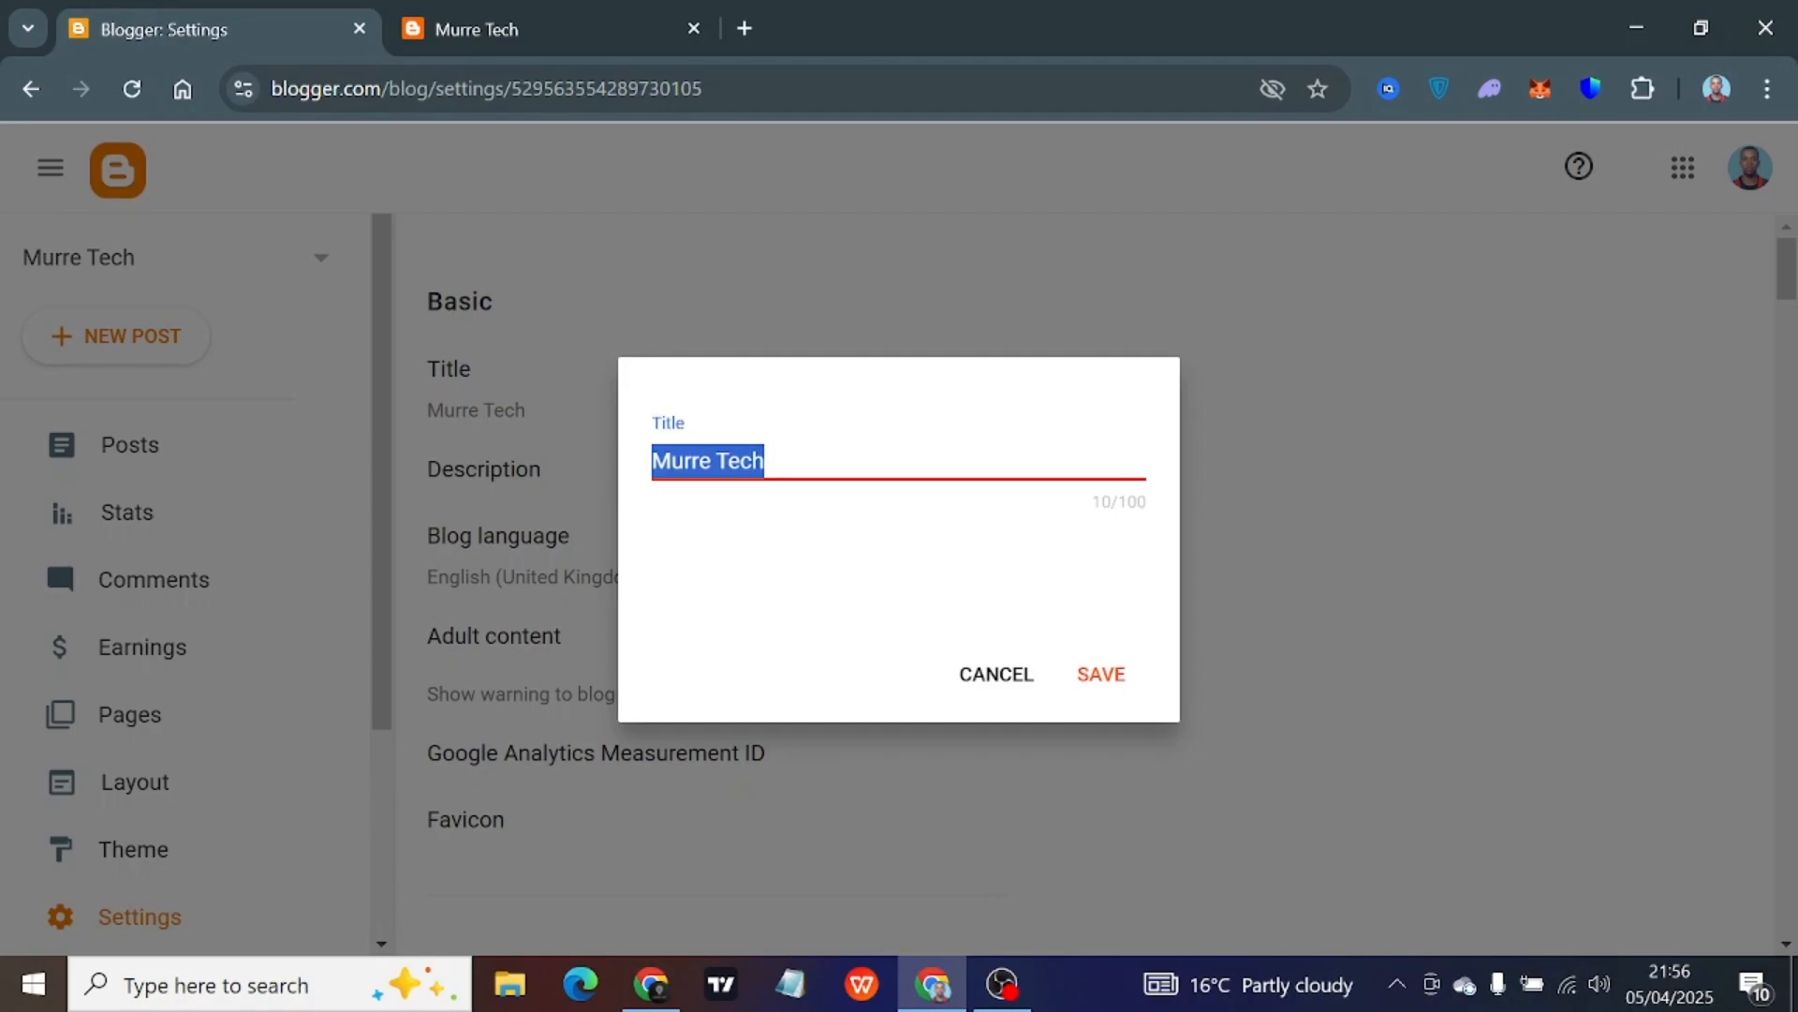
key("BackSpace")
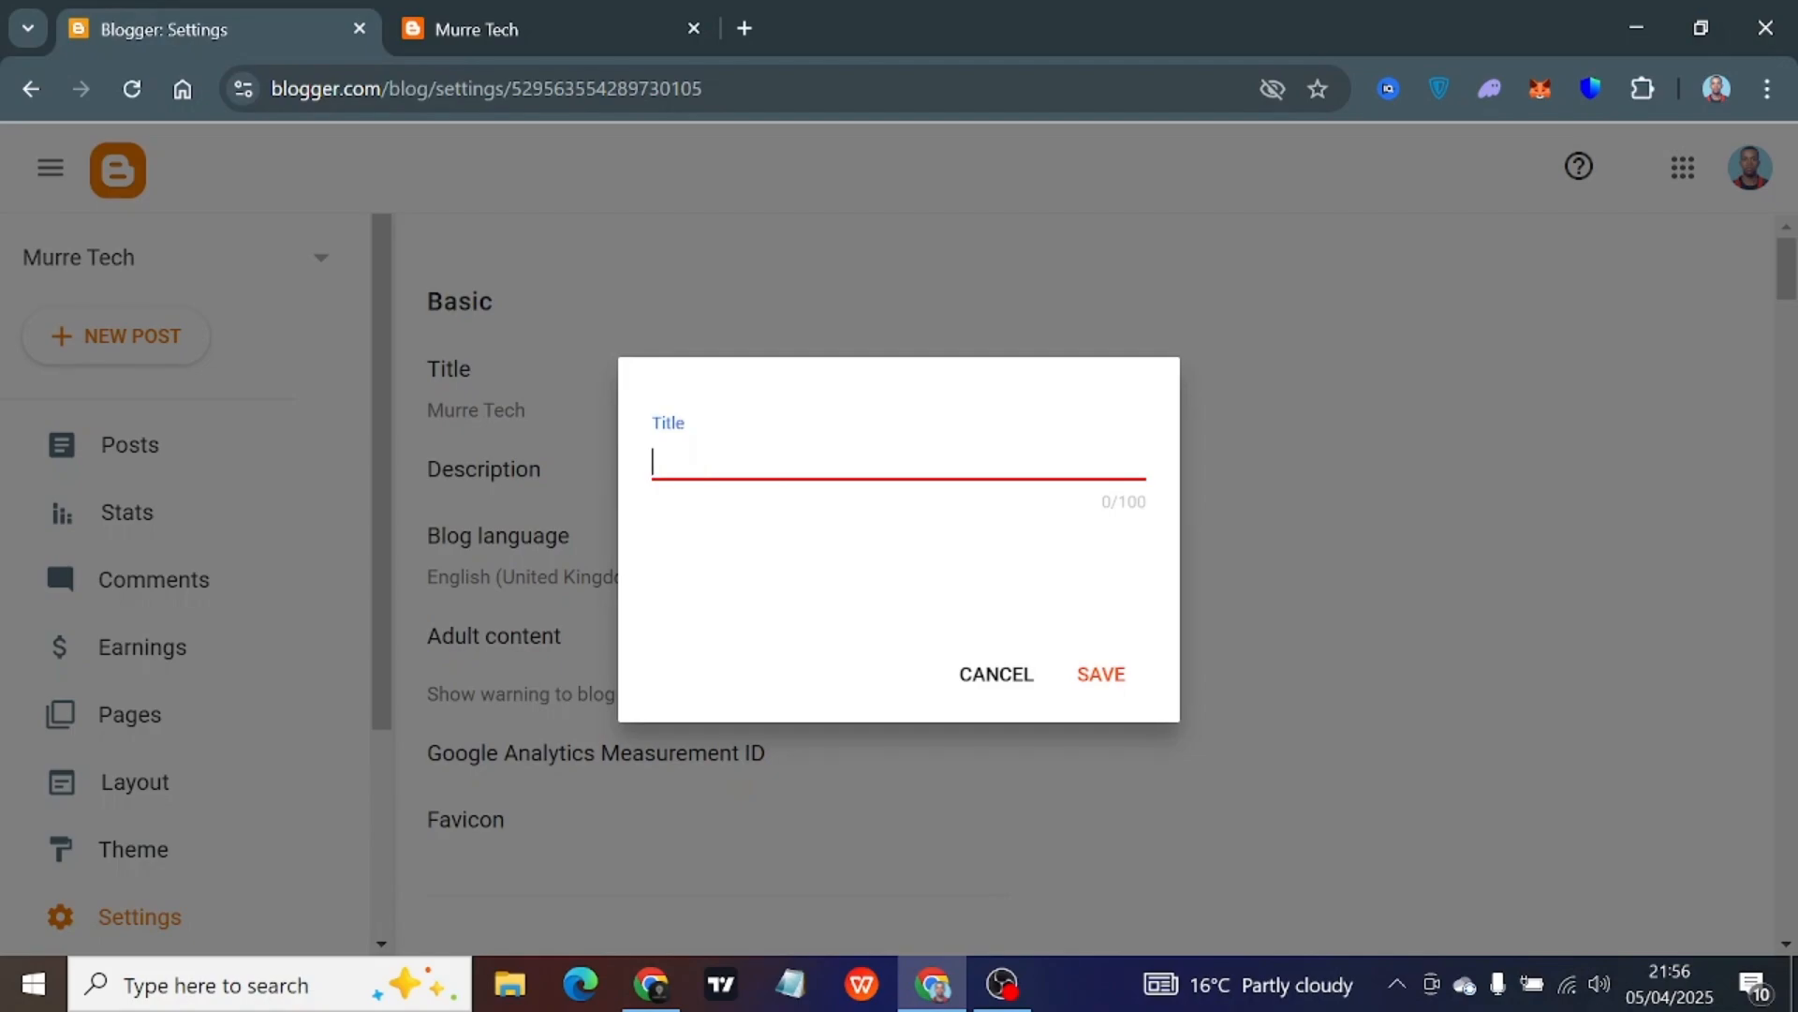
type("Murre Tech")
key("ctrl+a")
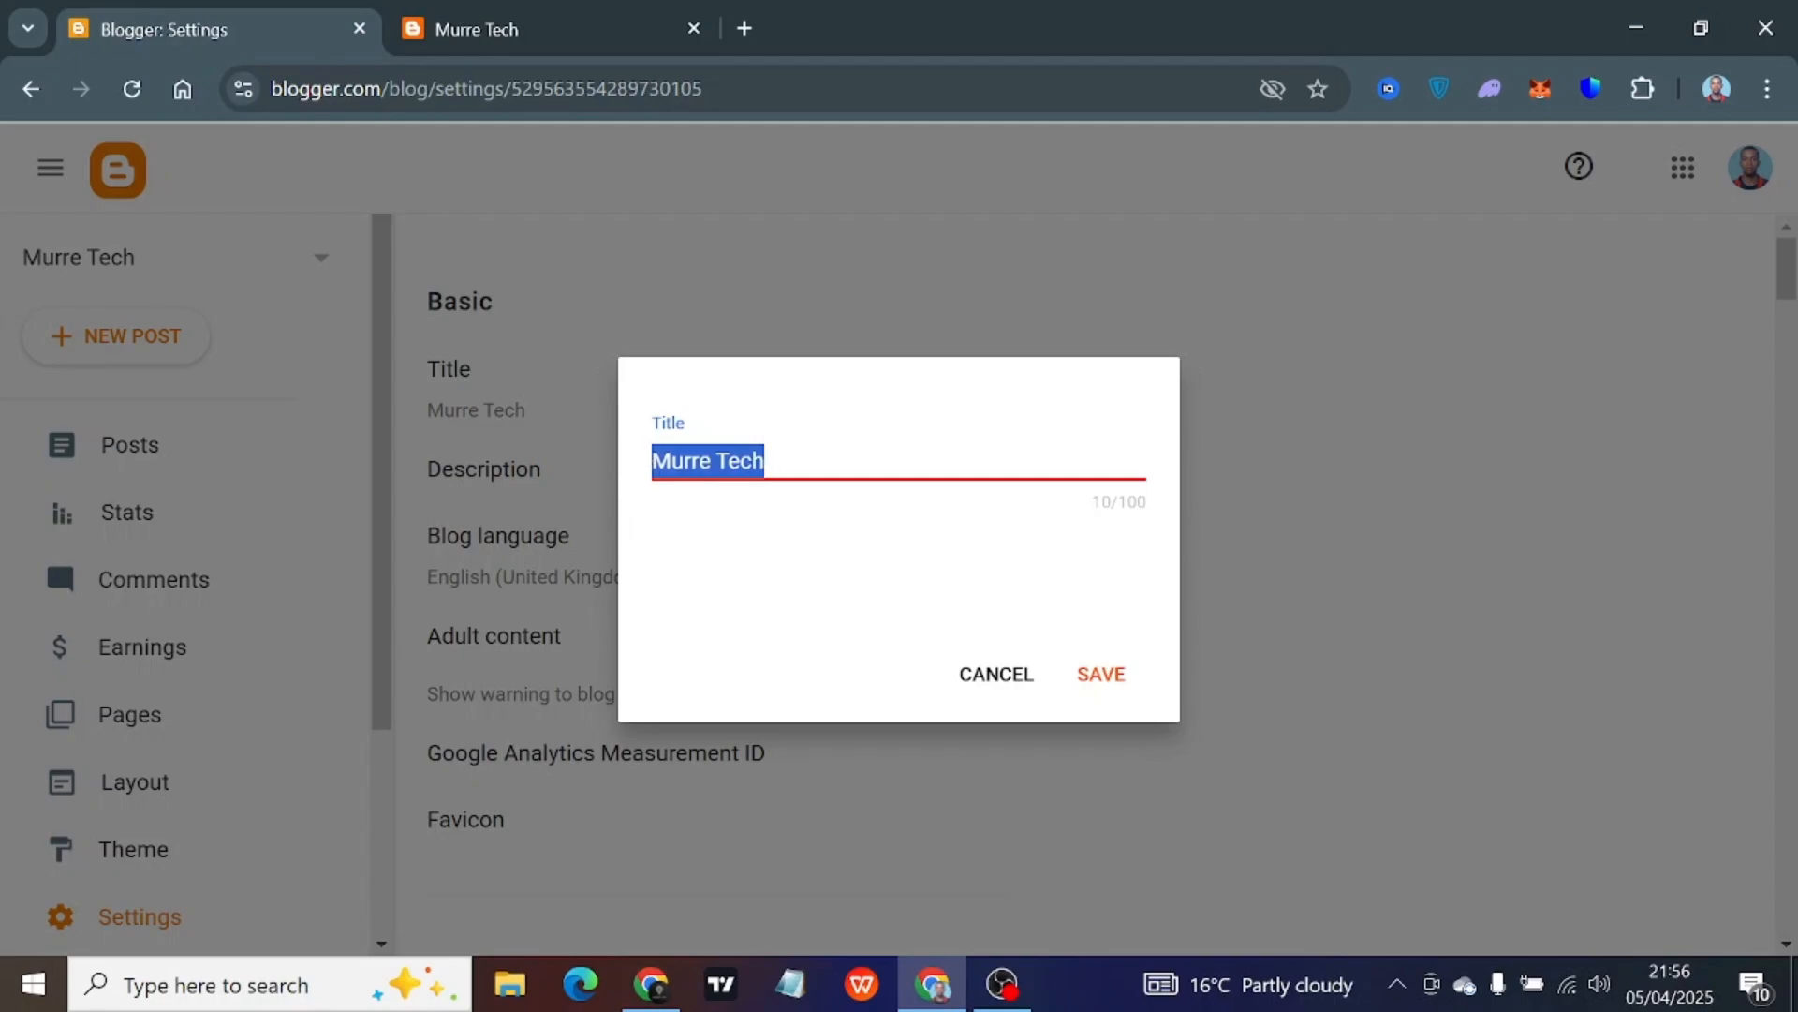
key("Right")
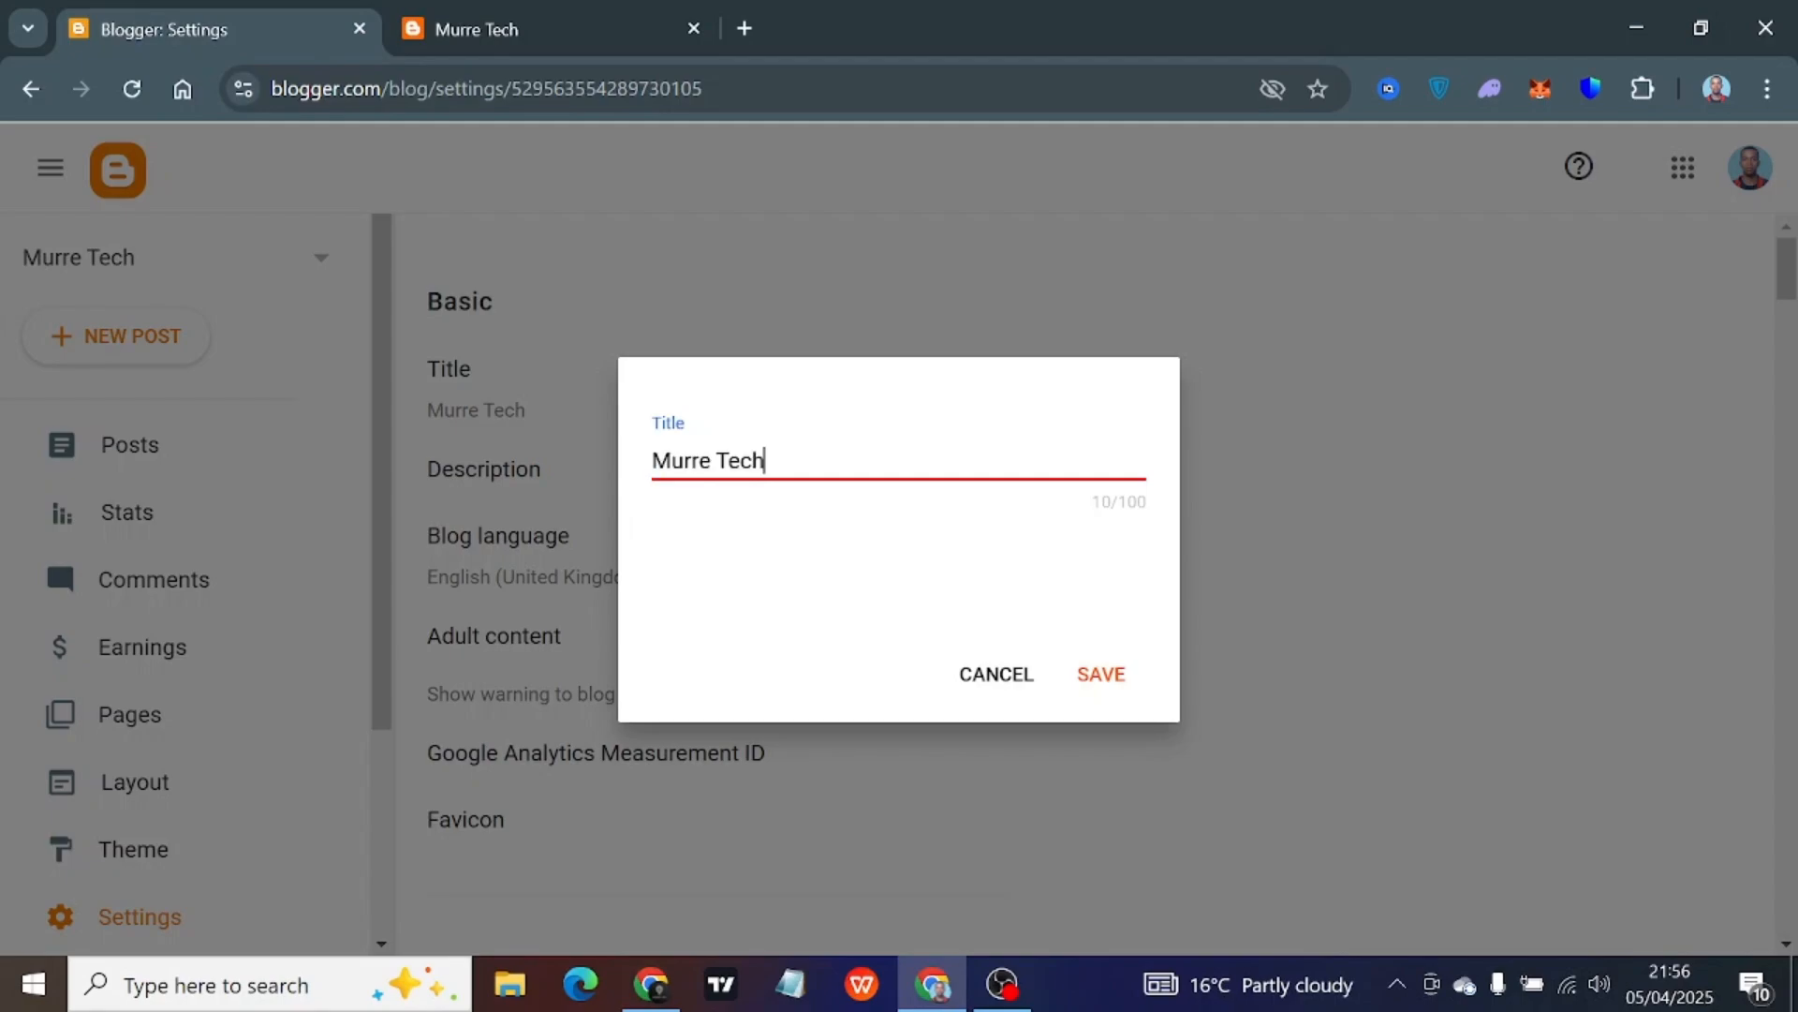
left_click(1115, 677)
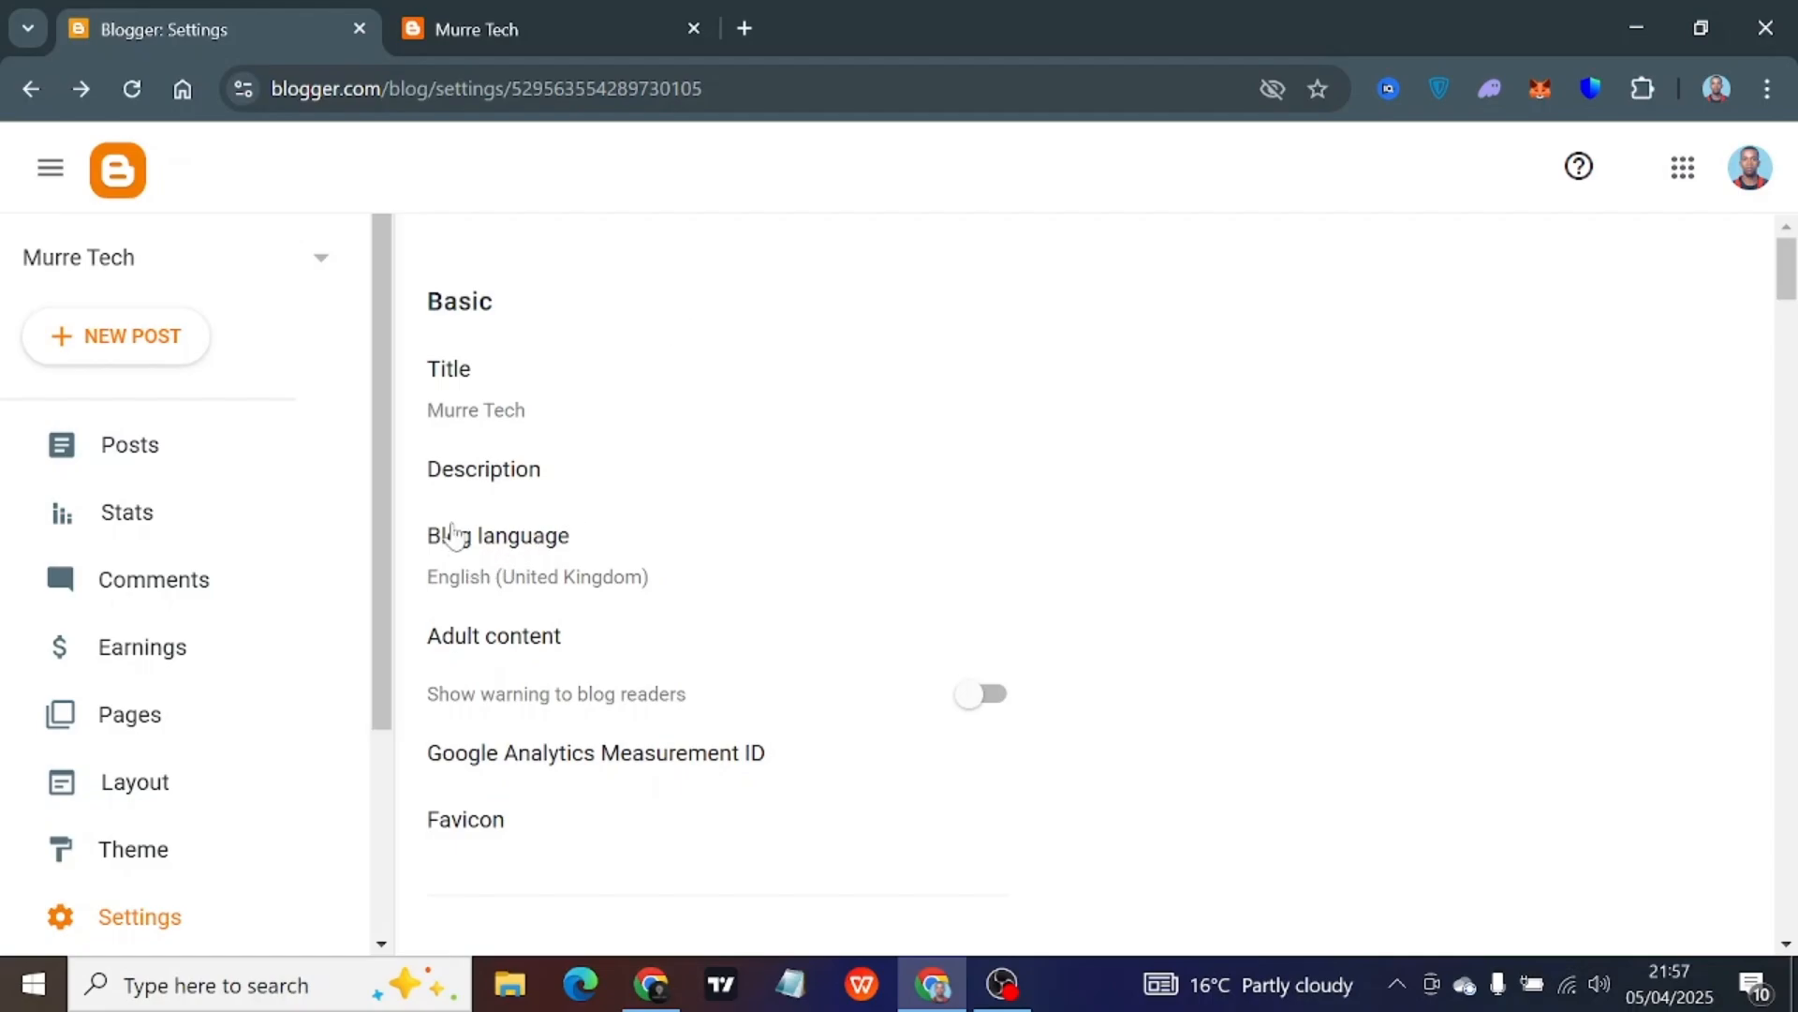
Open the blog description for editing and enter "Baga nagayaan Gara Murre Tech Nagayaan dhuftan." as its first sentence
left_click(502, 482)
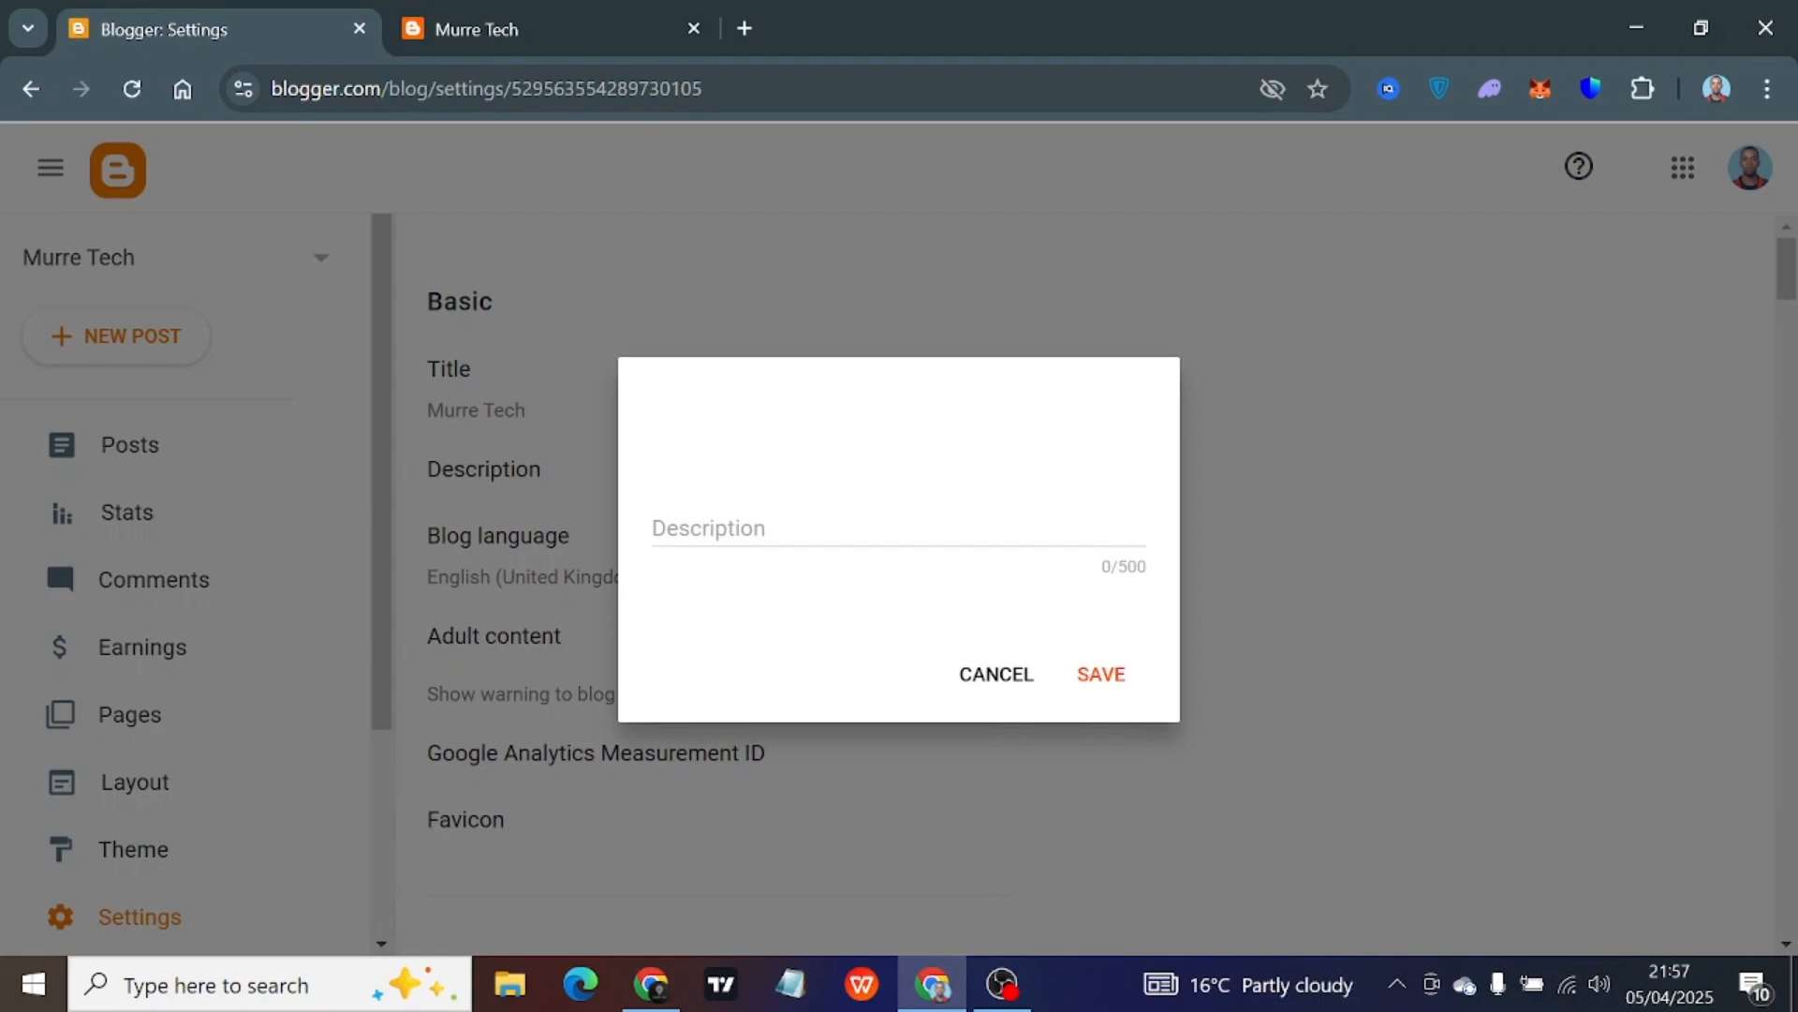
left_click(843, 501)
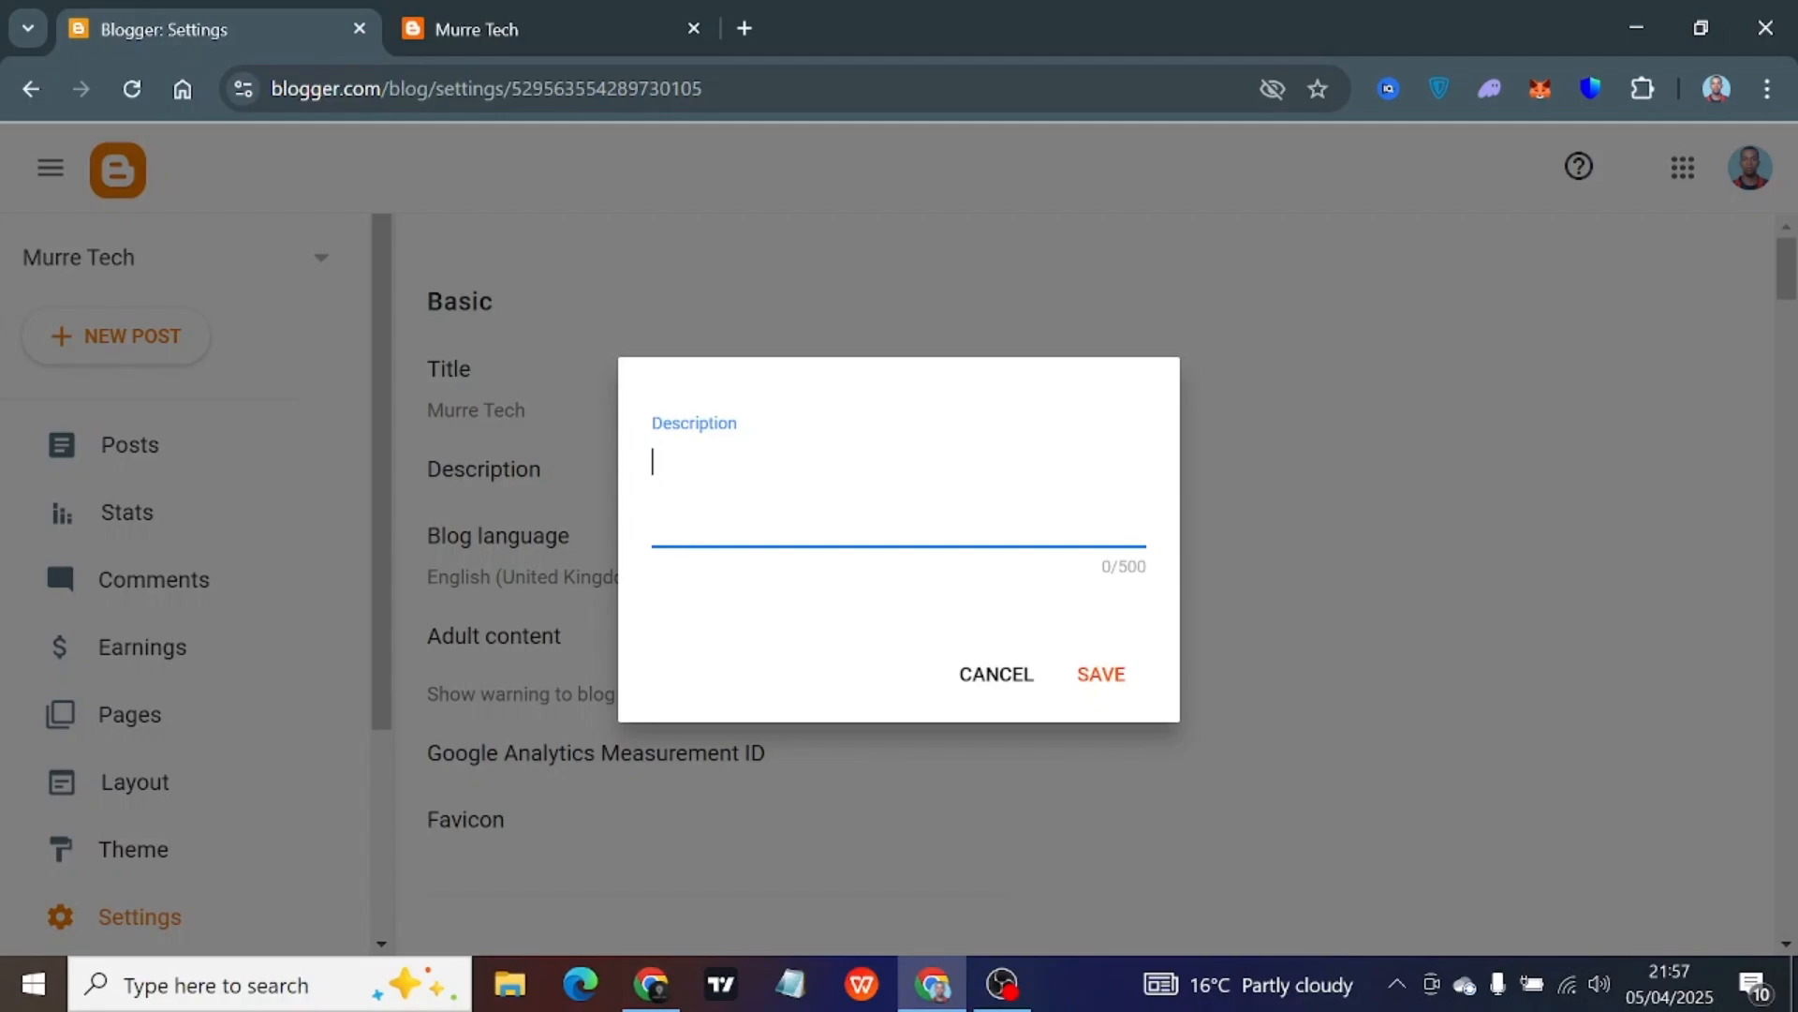
type("Baga nagay")
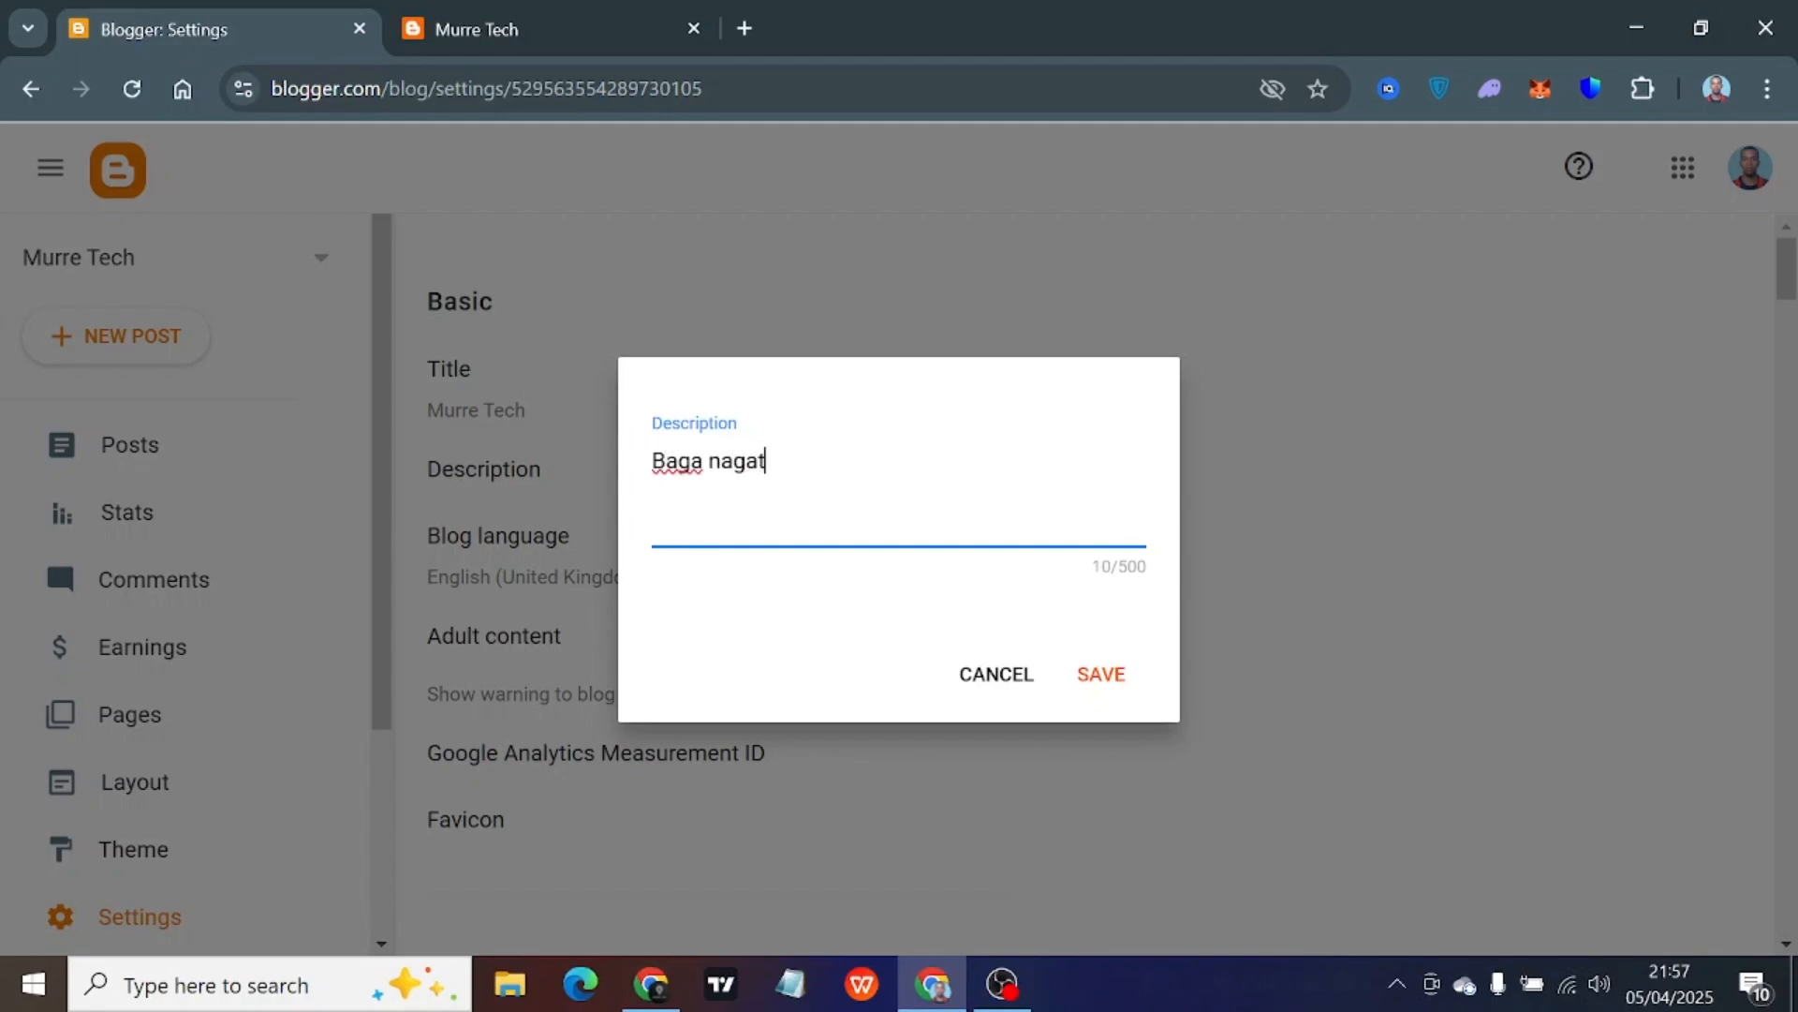
type("aan Ga")
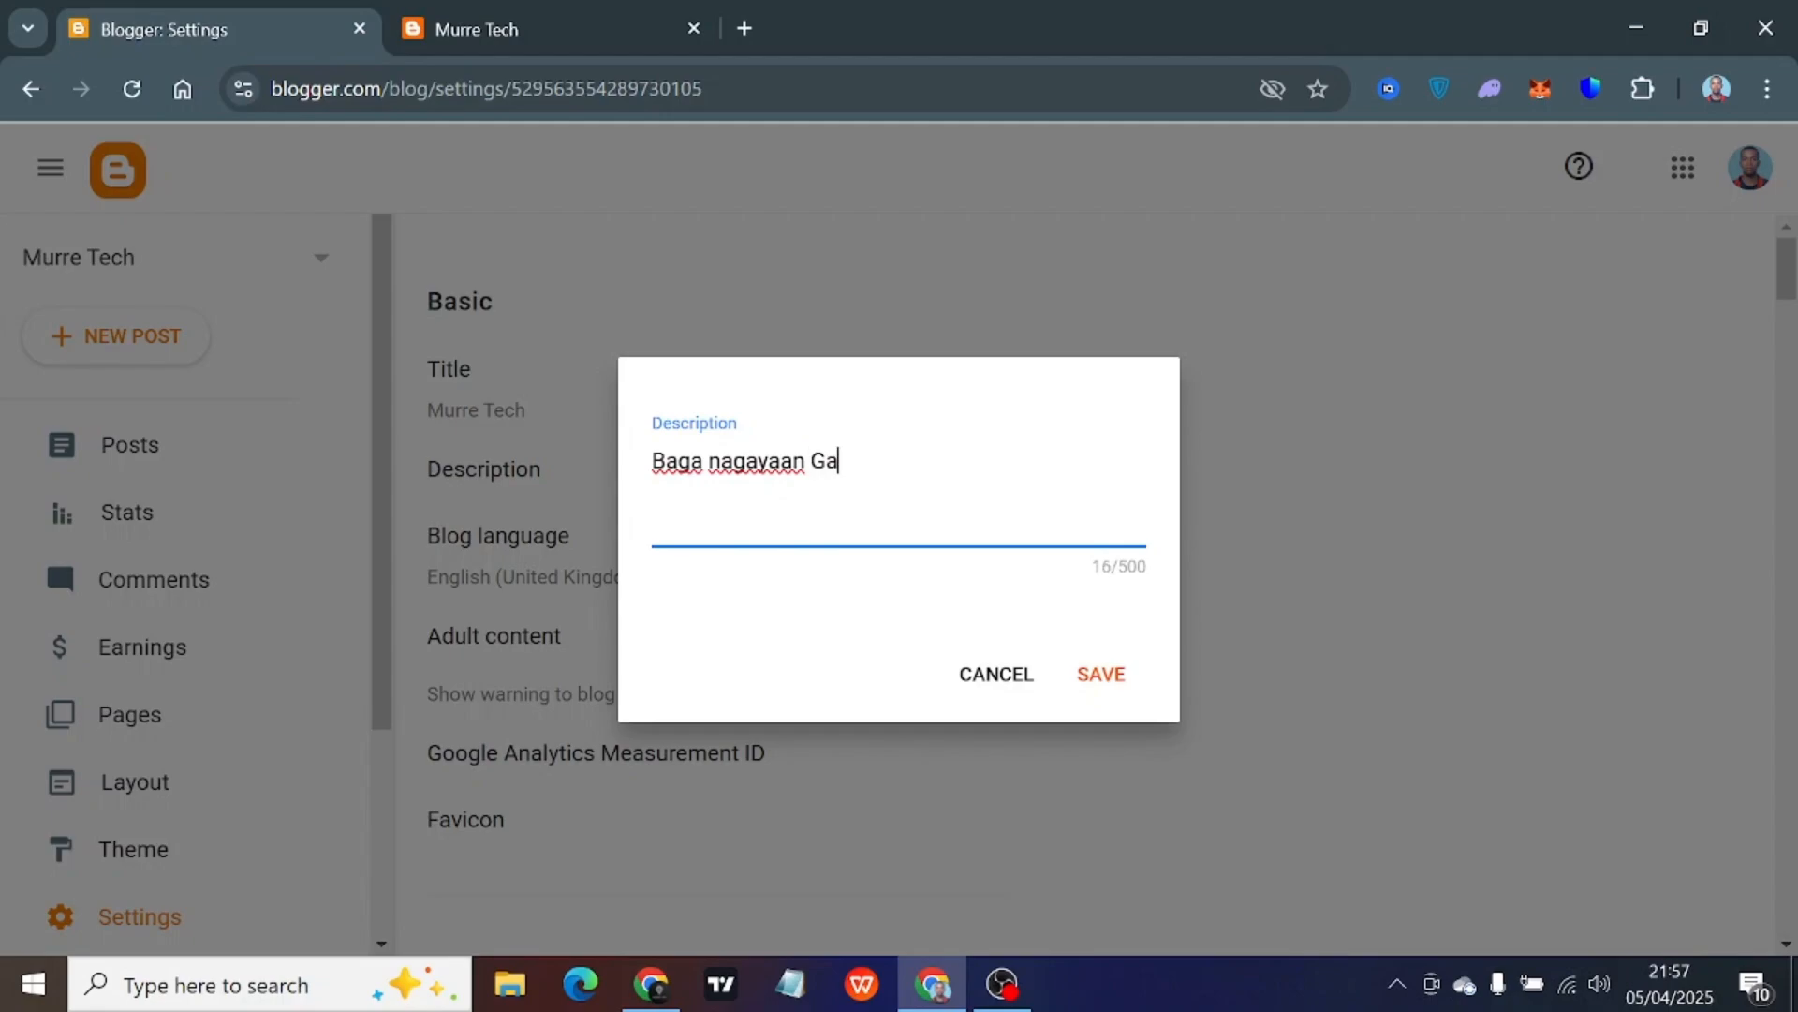
type("ra Mu")
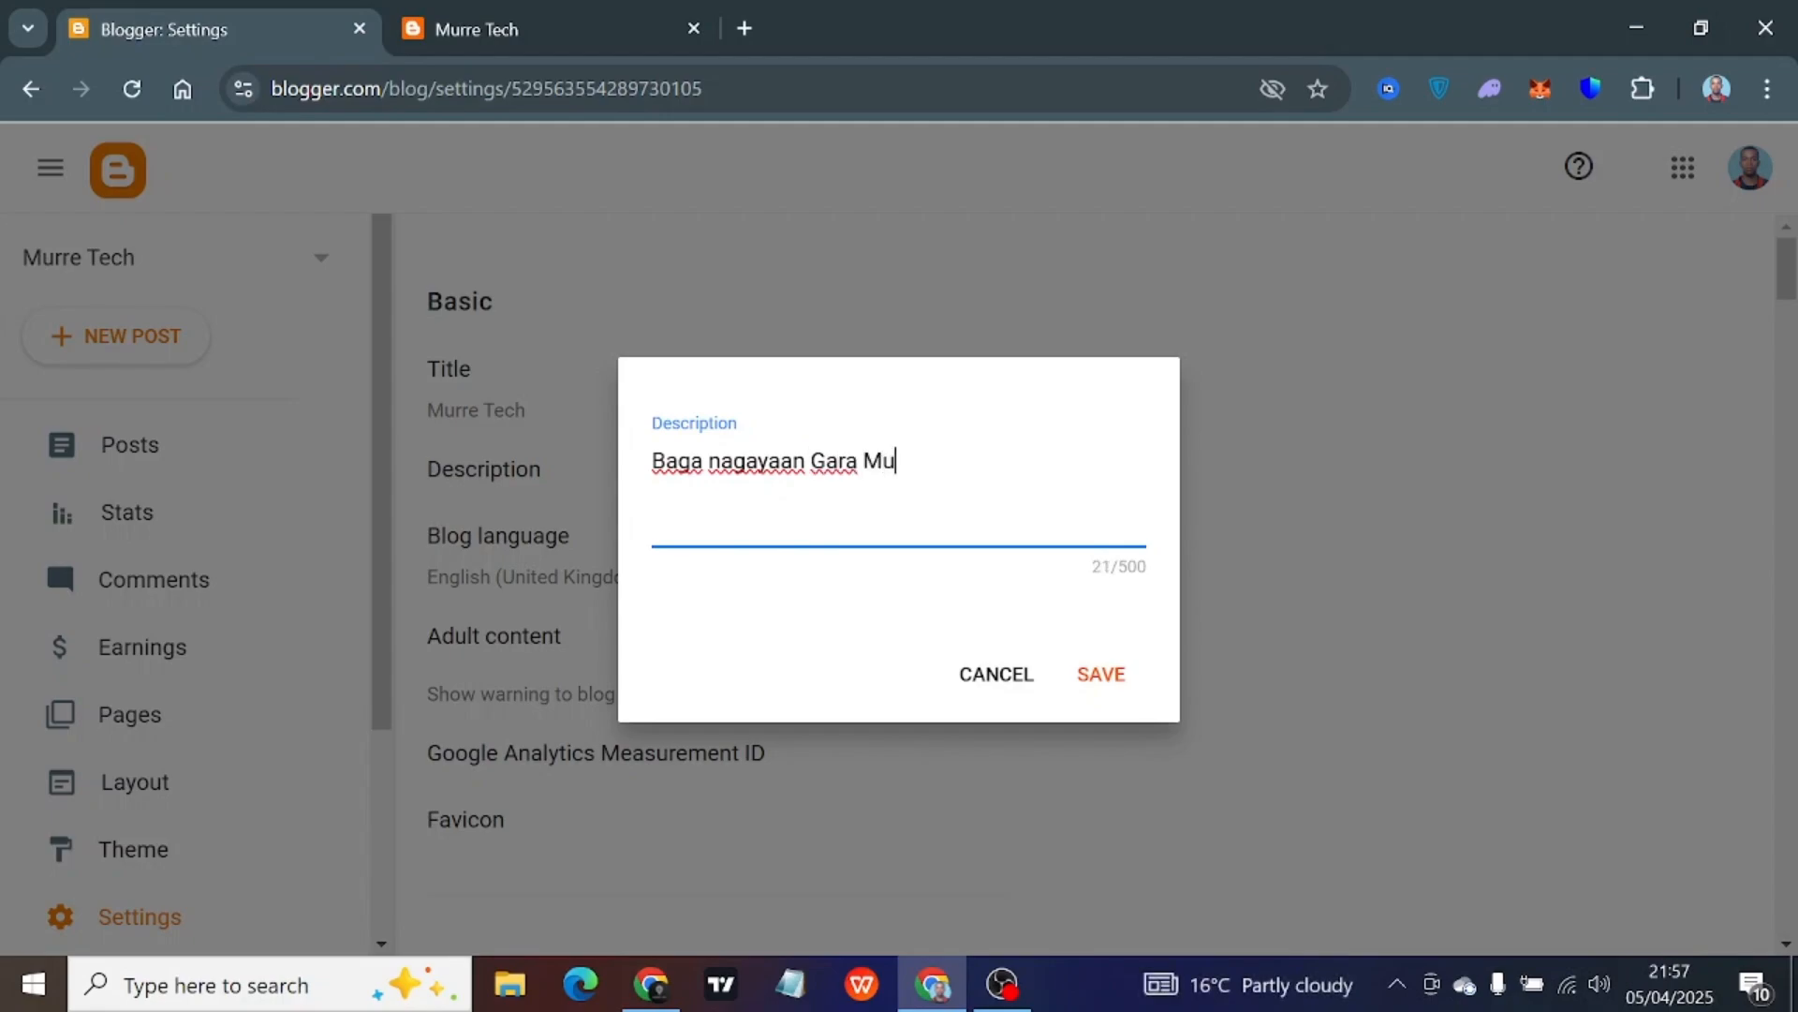
type("rre Tech Nagayaa")
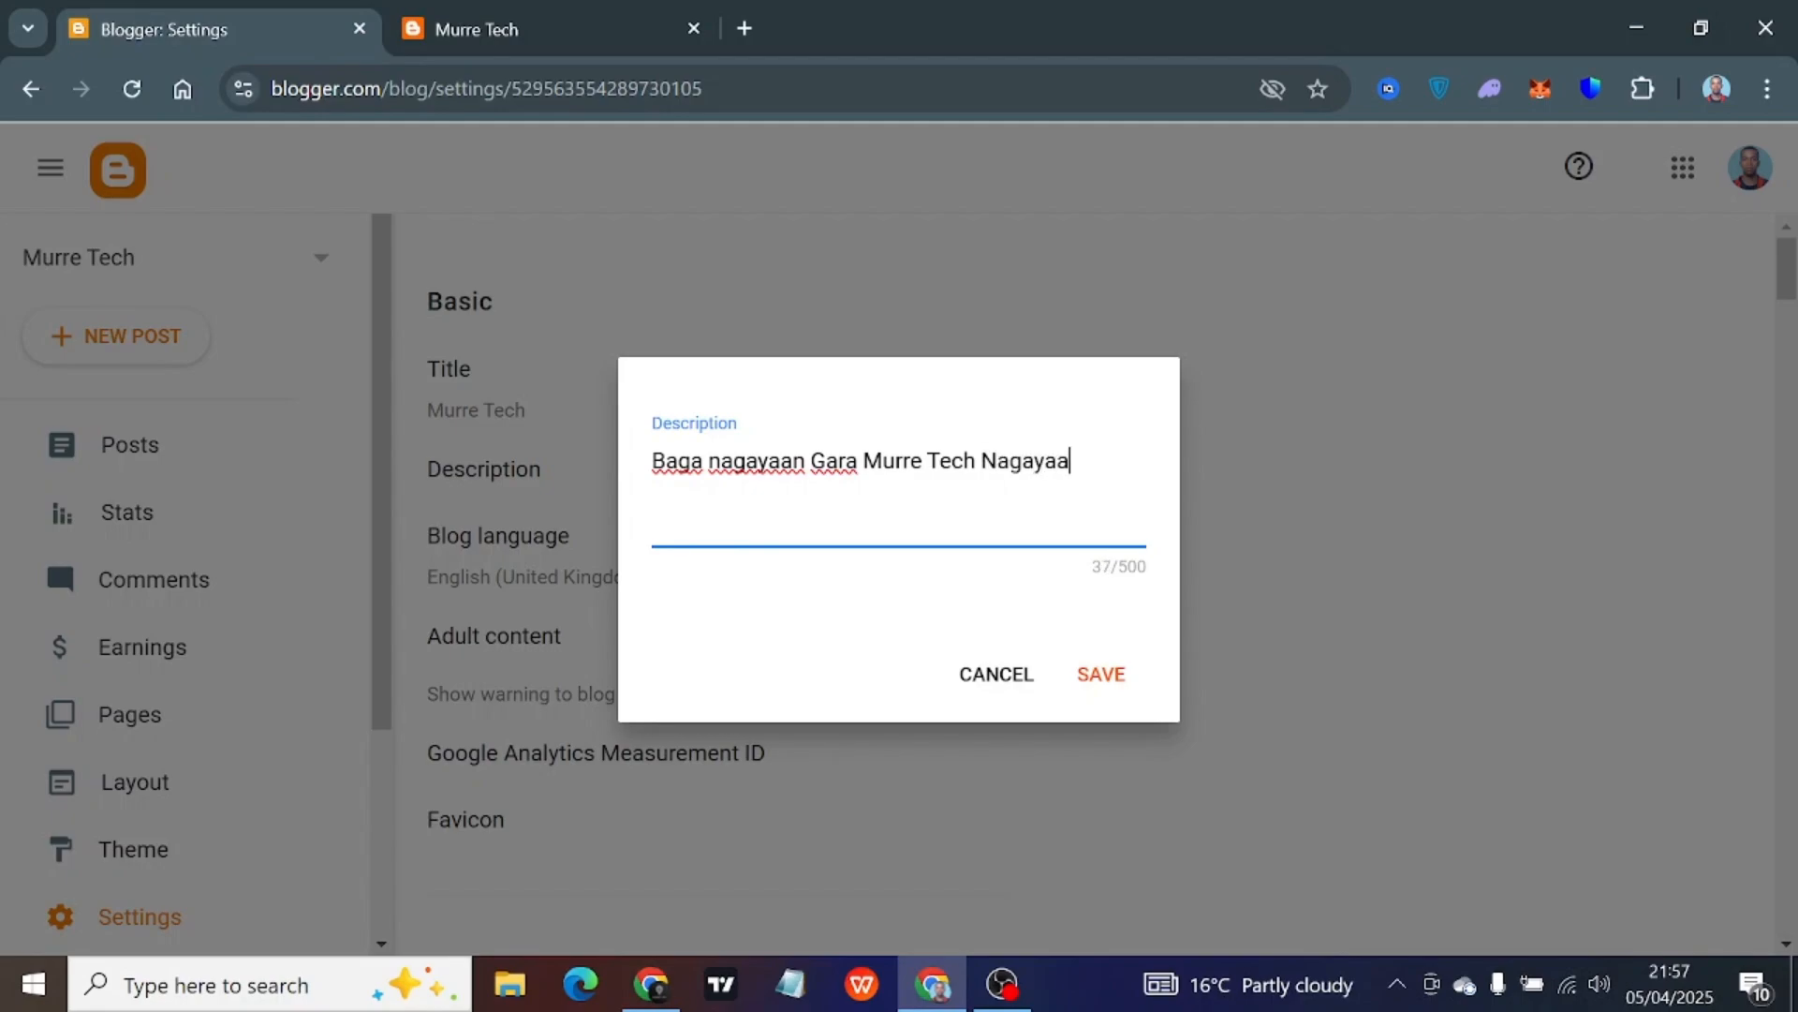
type("n dhuftan")
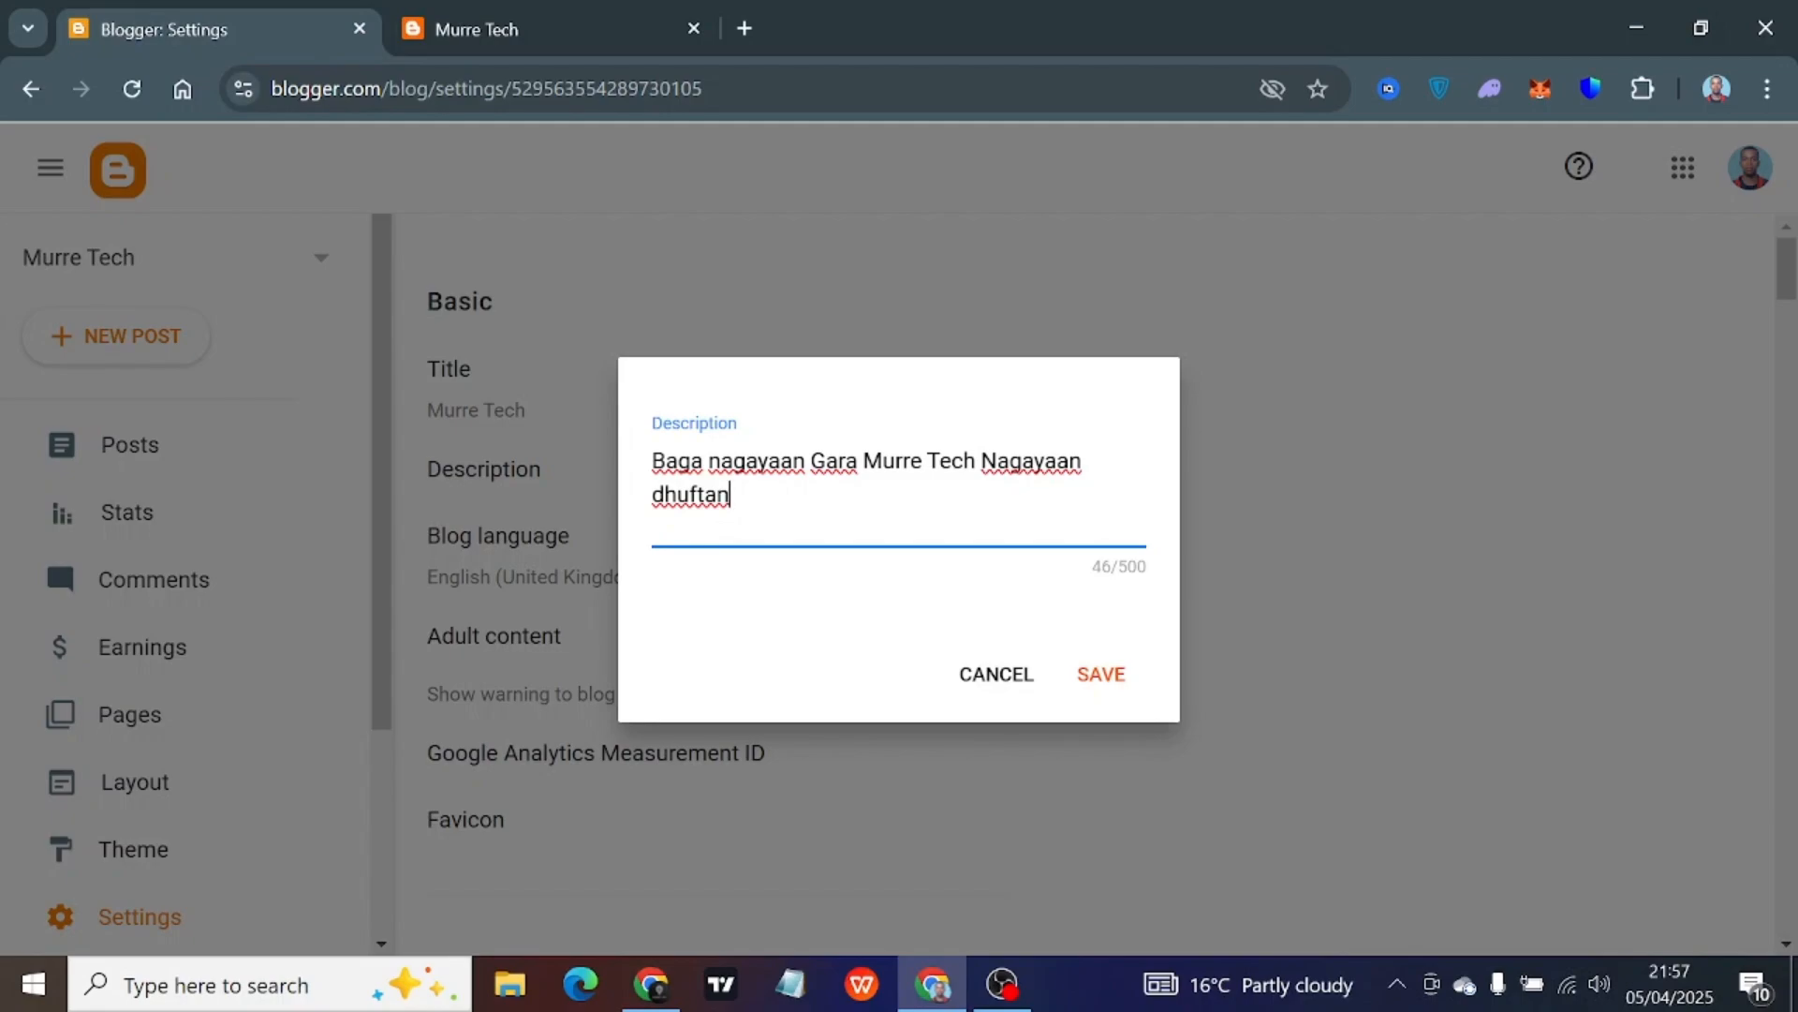
left_click_drag(864, 460, 975, 461)
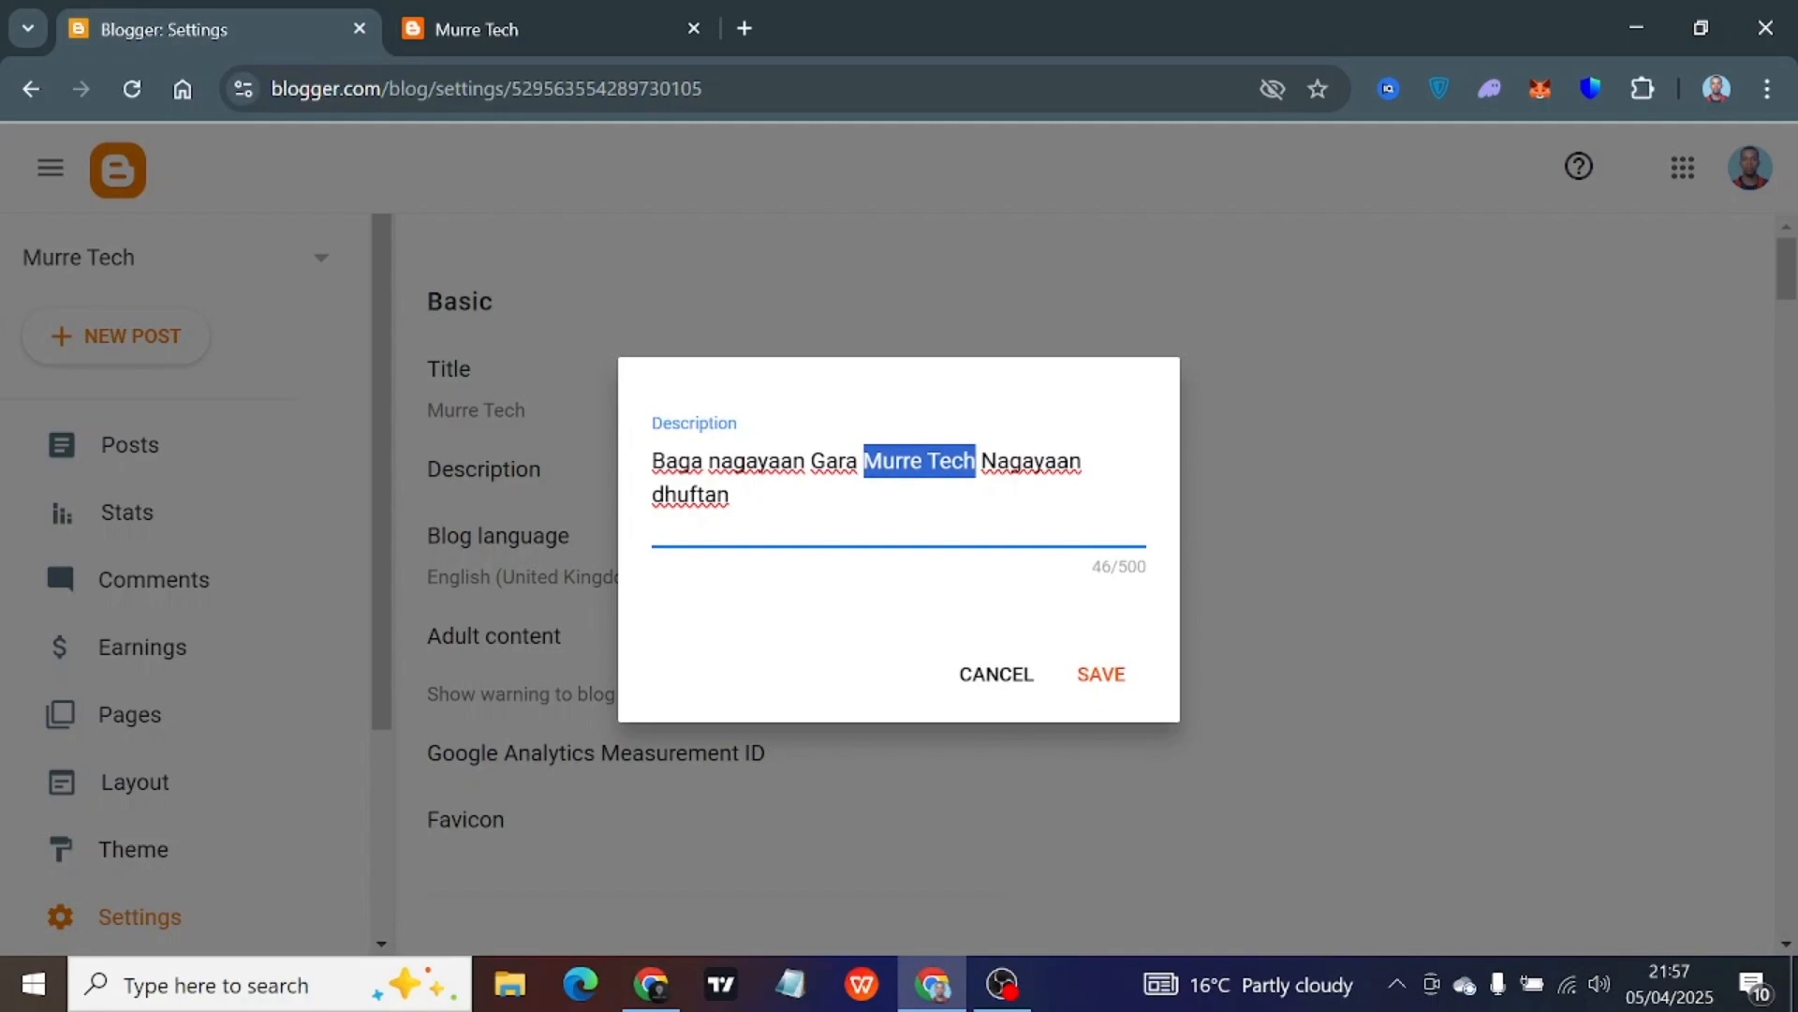
left_click(872, 609)
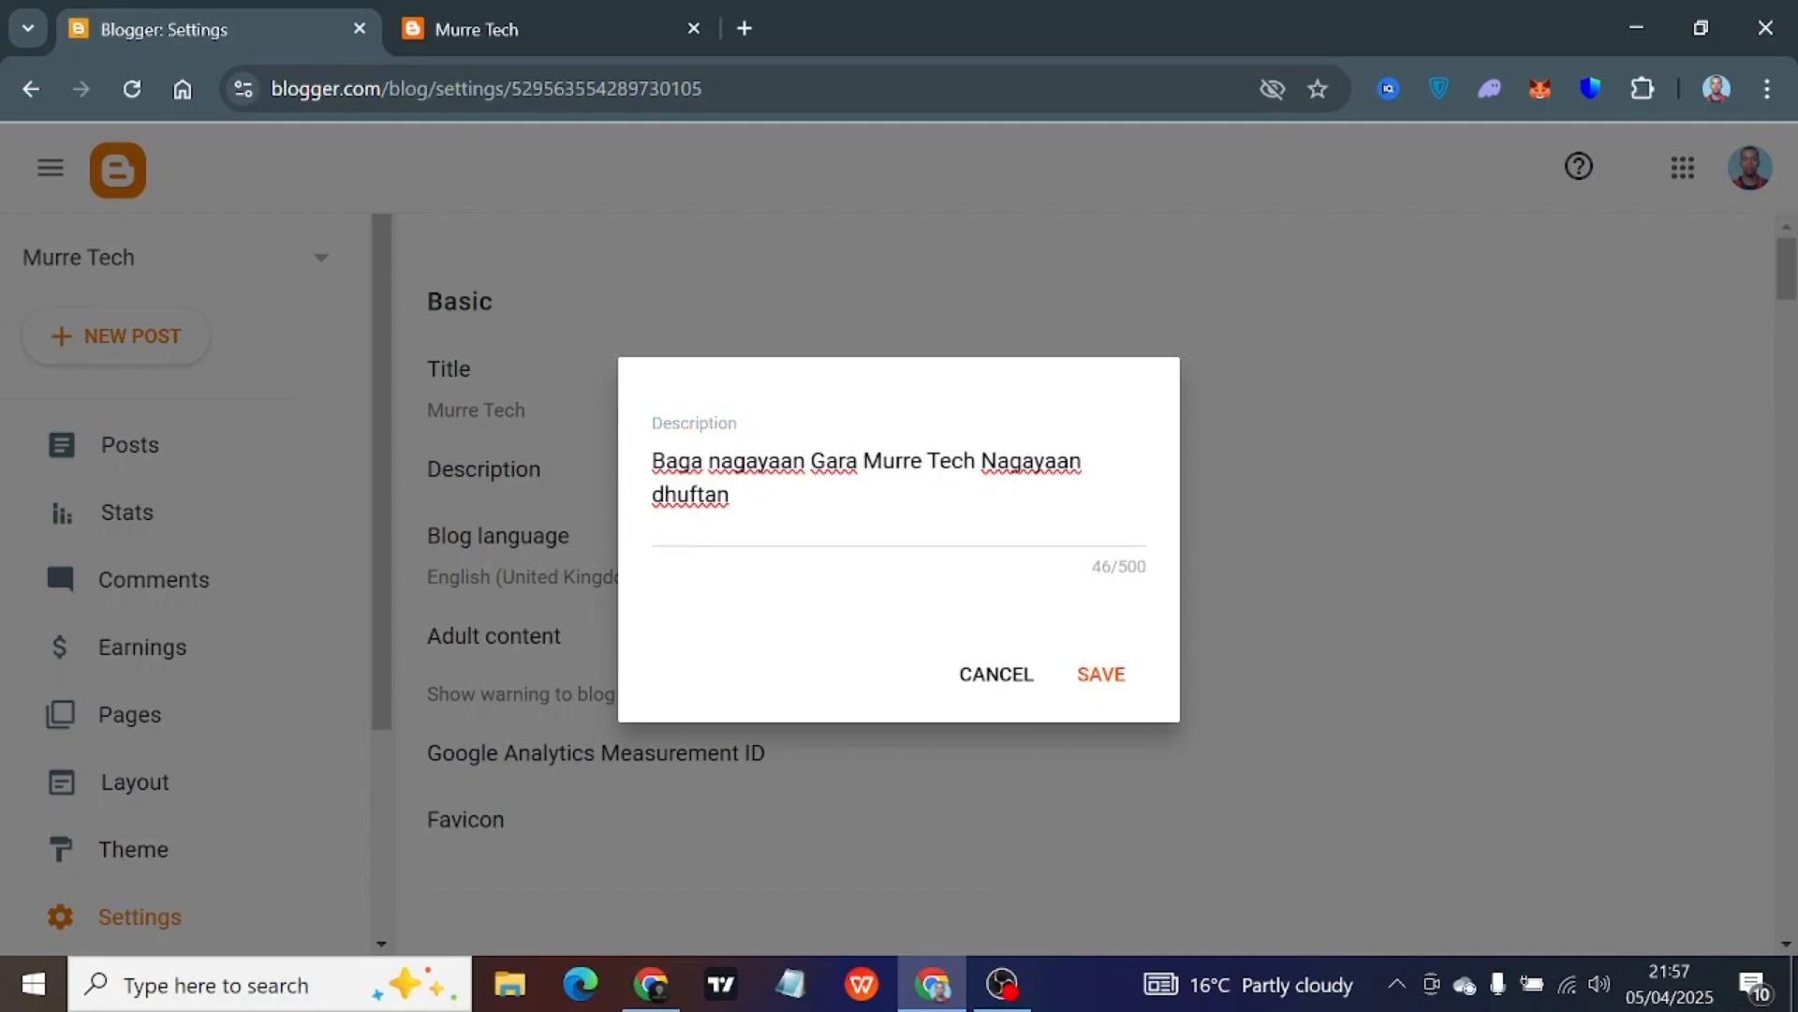
left_click(732, 495)
type(".")
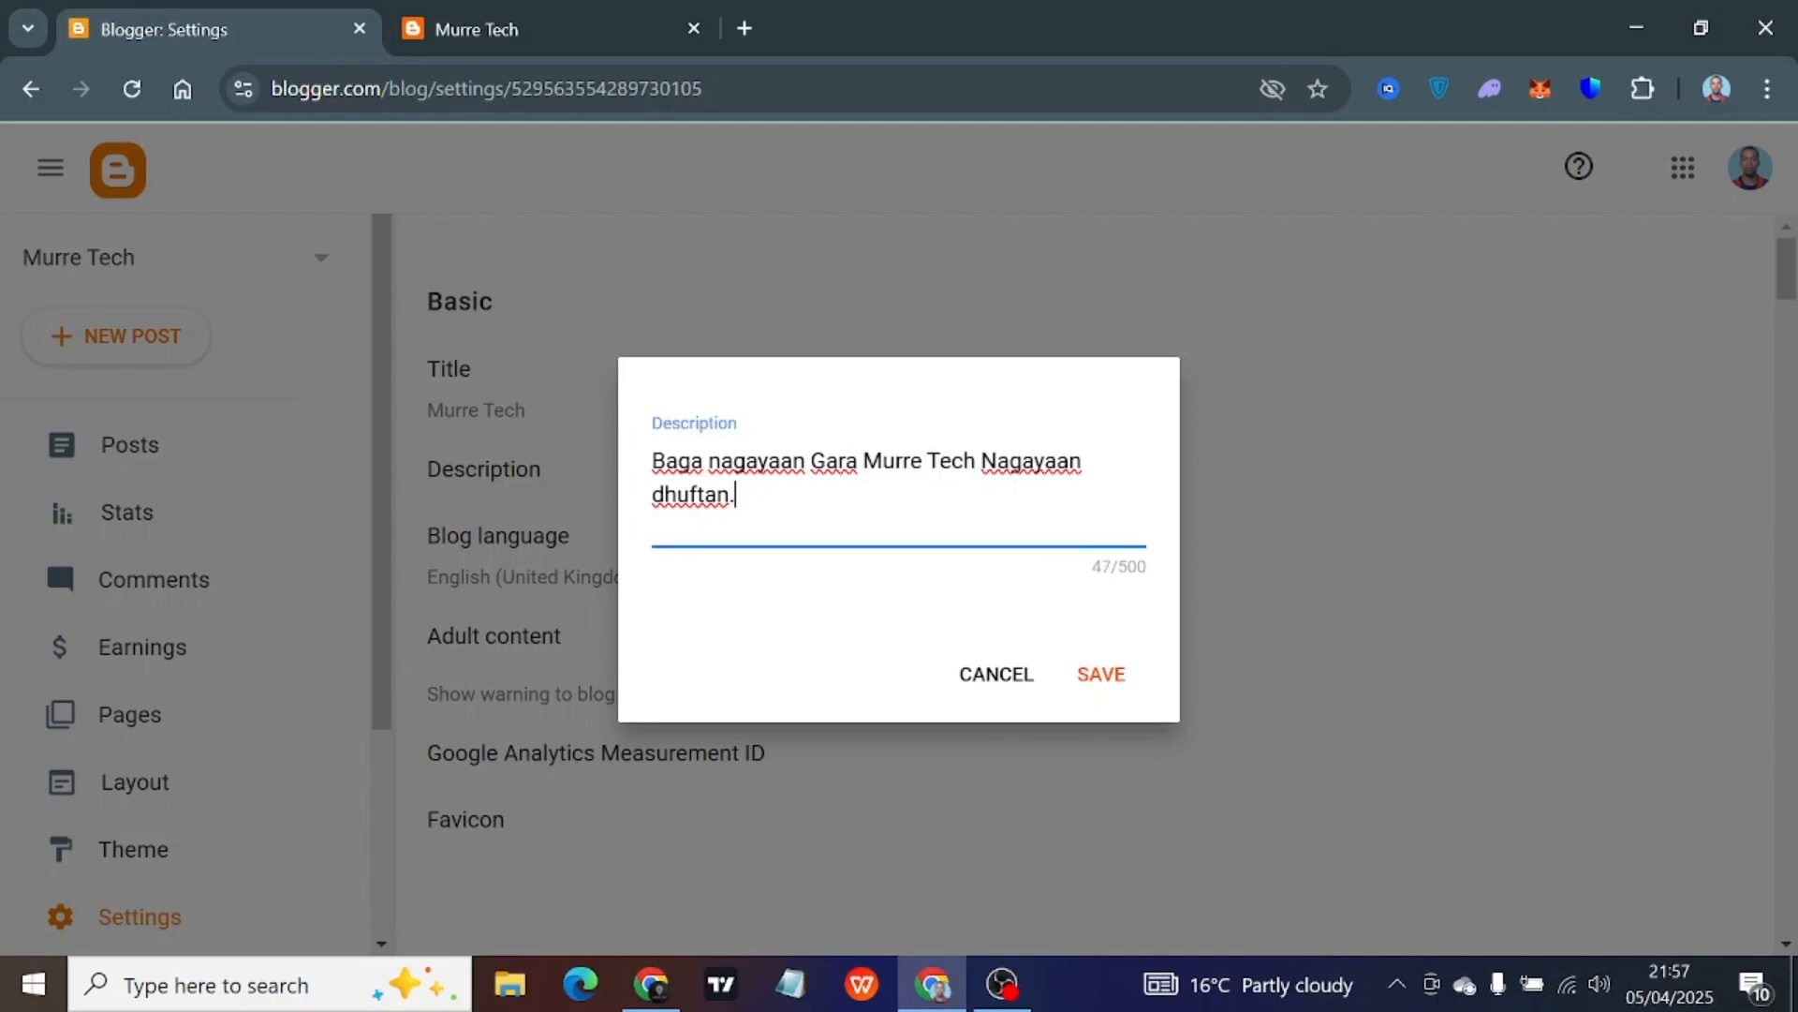
Add a new line to the description reading "Murre Tech: Website Afaan oromoo kan Teeknoolojii garaagaraa itti argattaniidha."
key("Return")
type("Murre Tech")
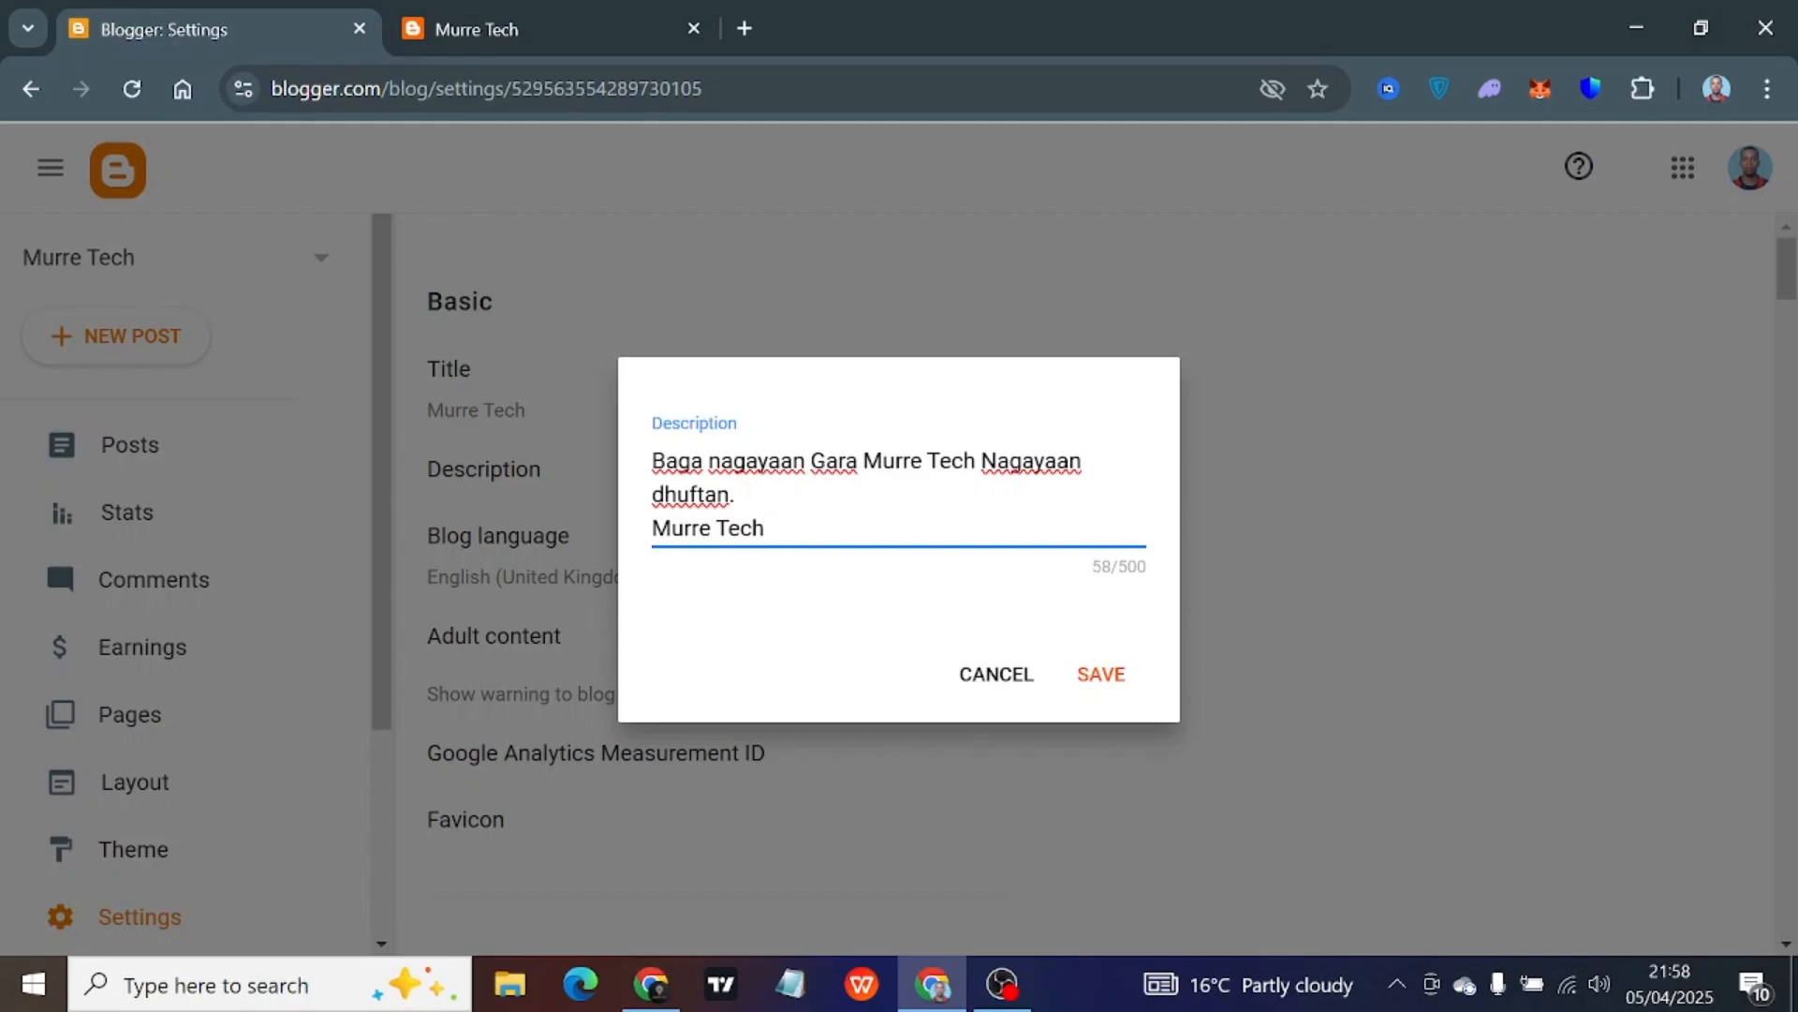
type(": Website Afaan oromo")
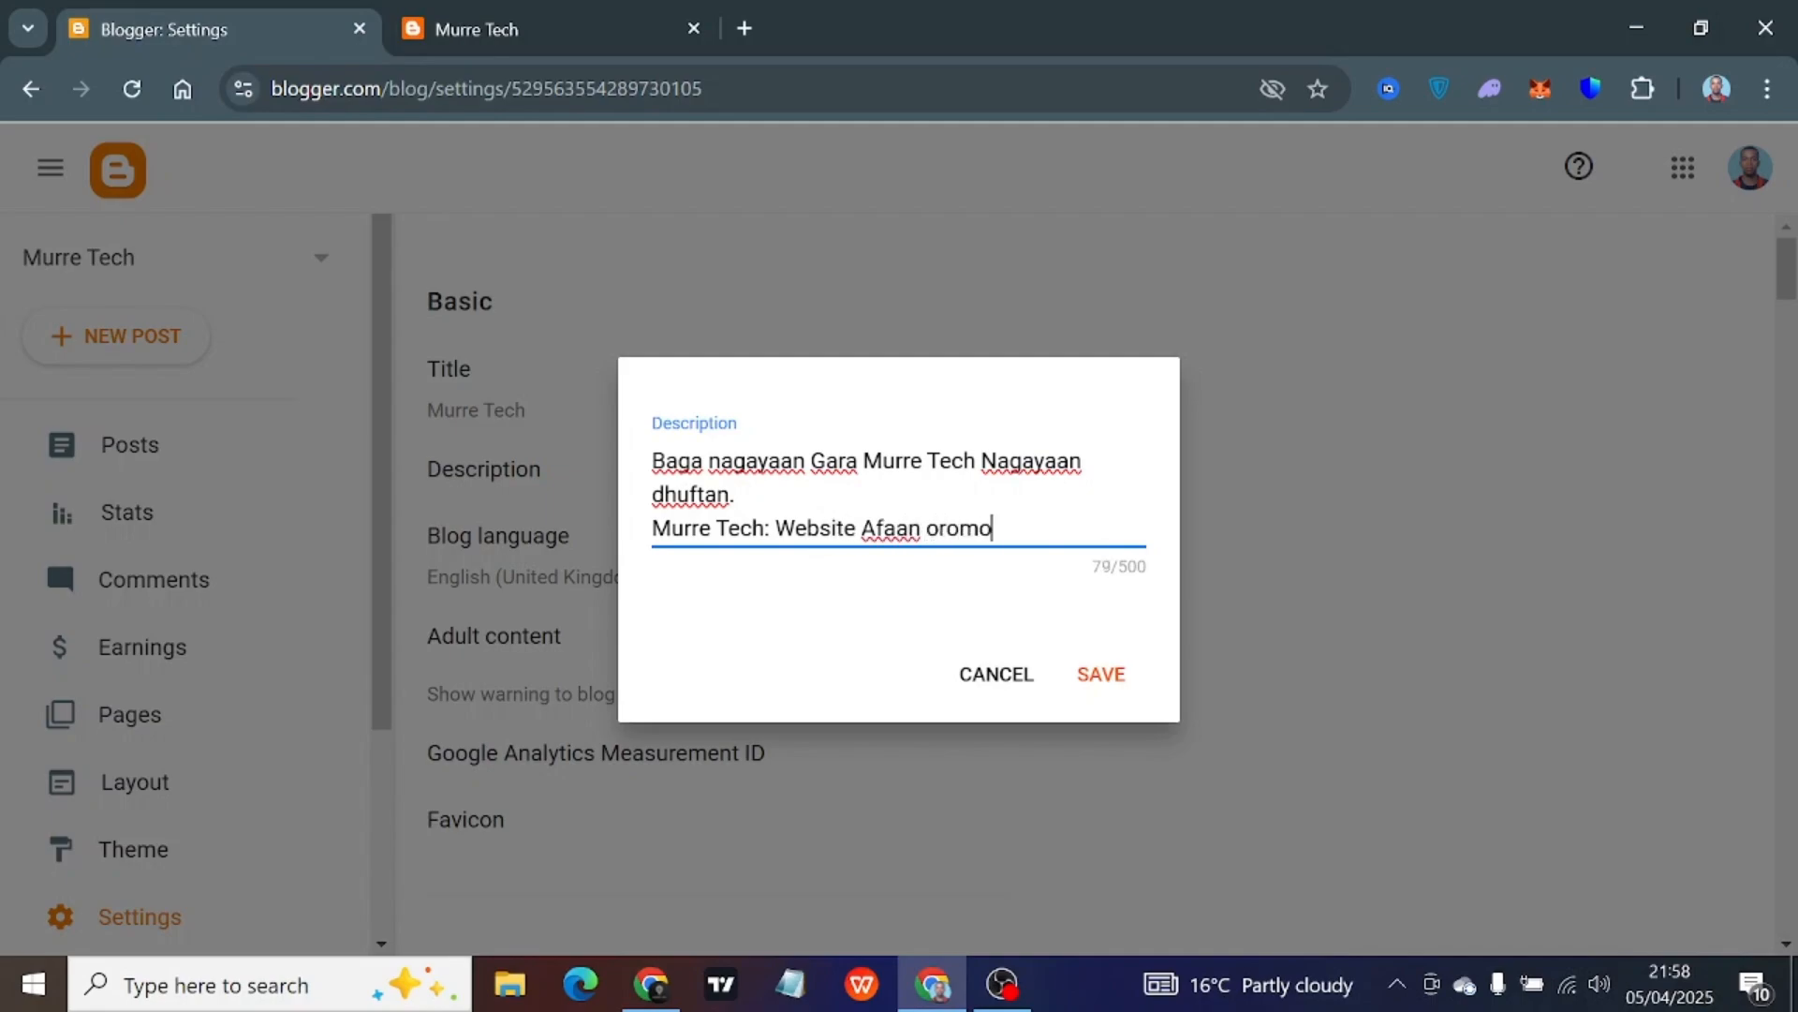
type("o kan ")
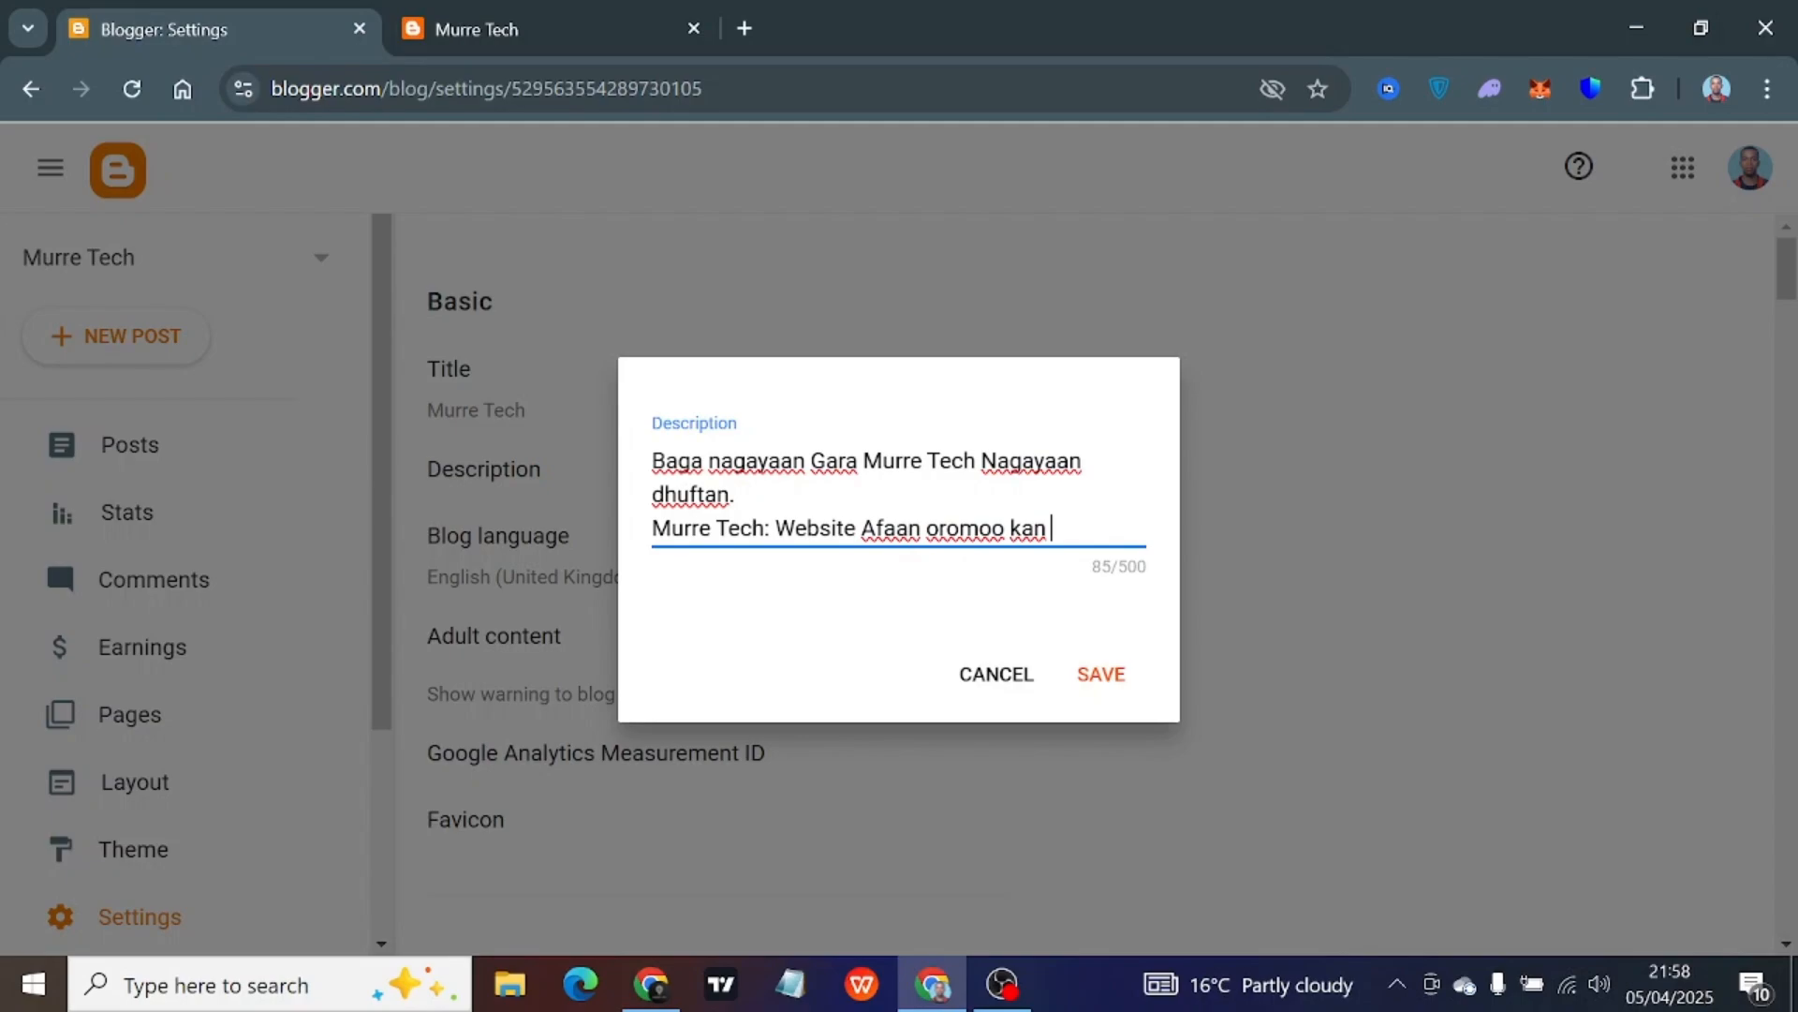
type("Teekno")
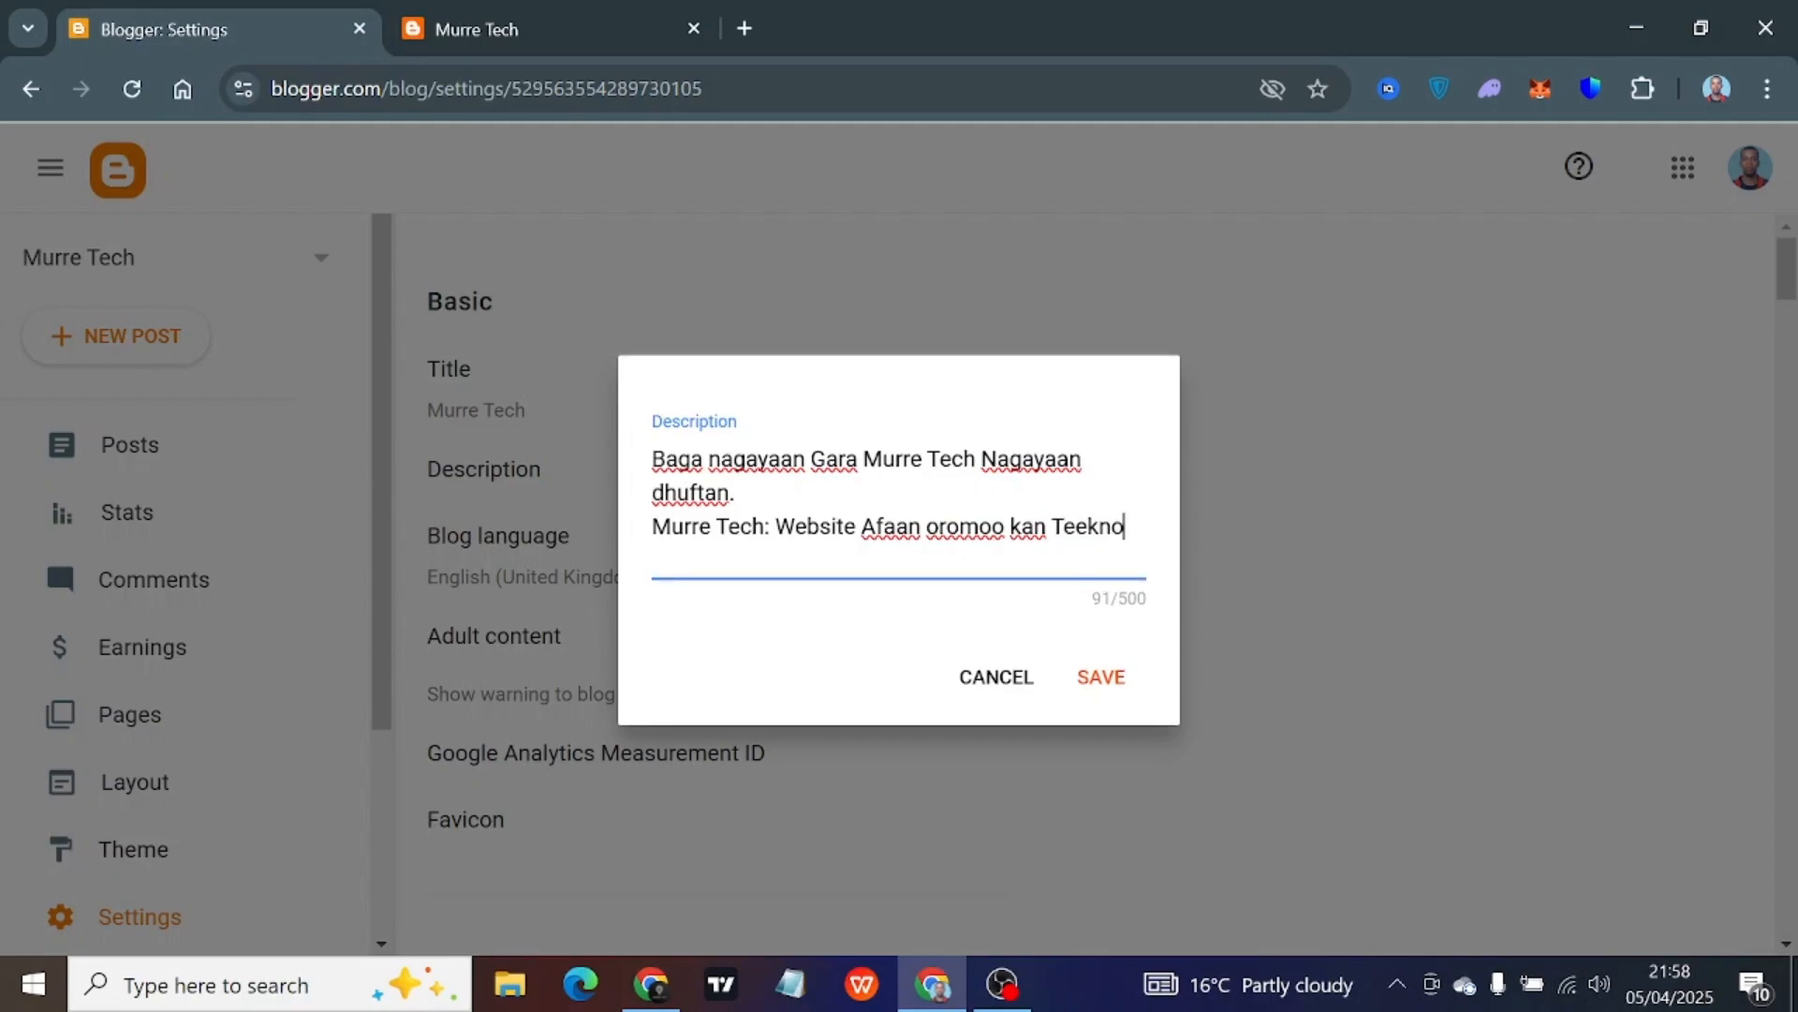
type("olojii gara")
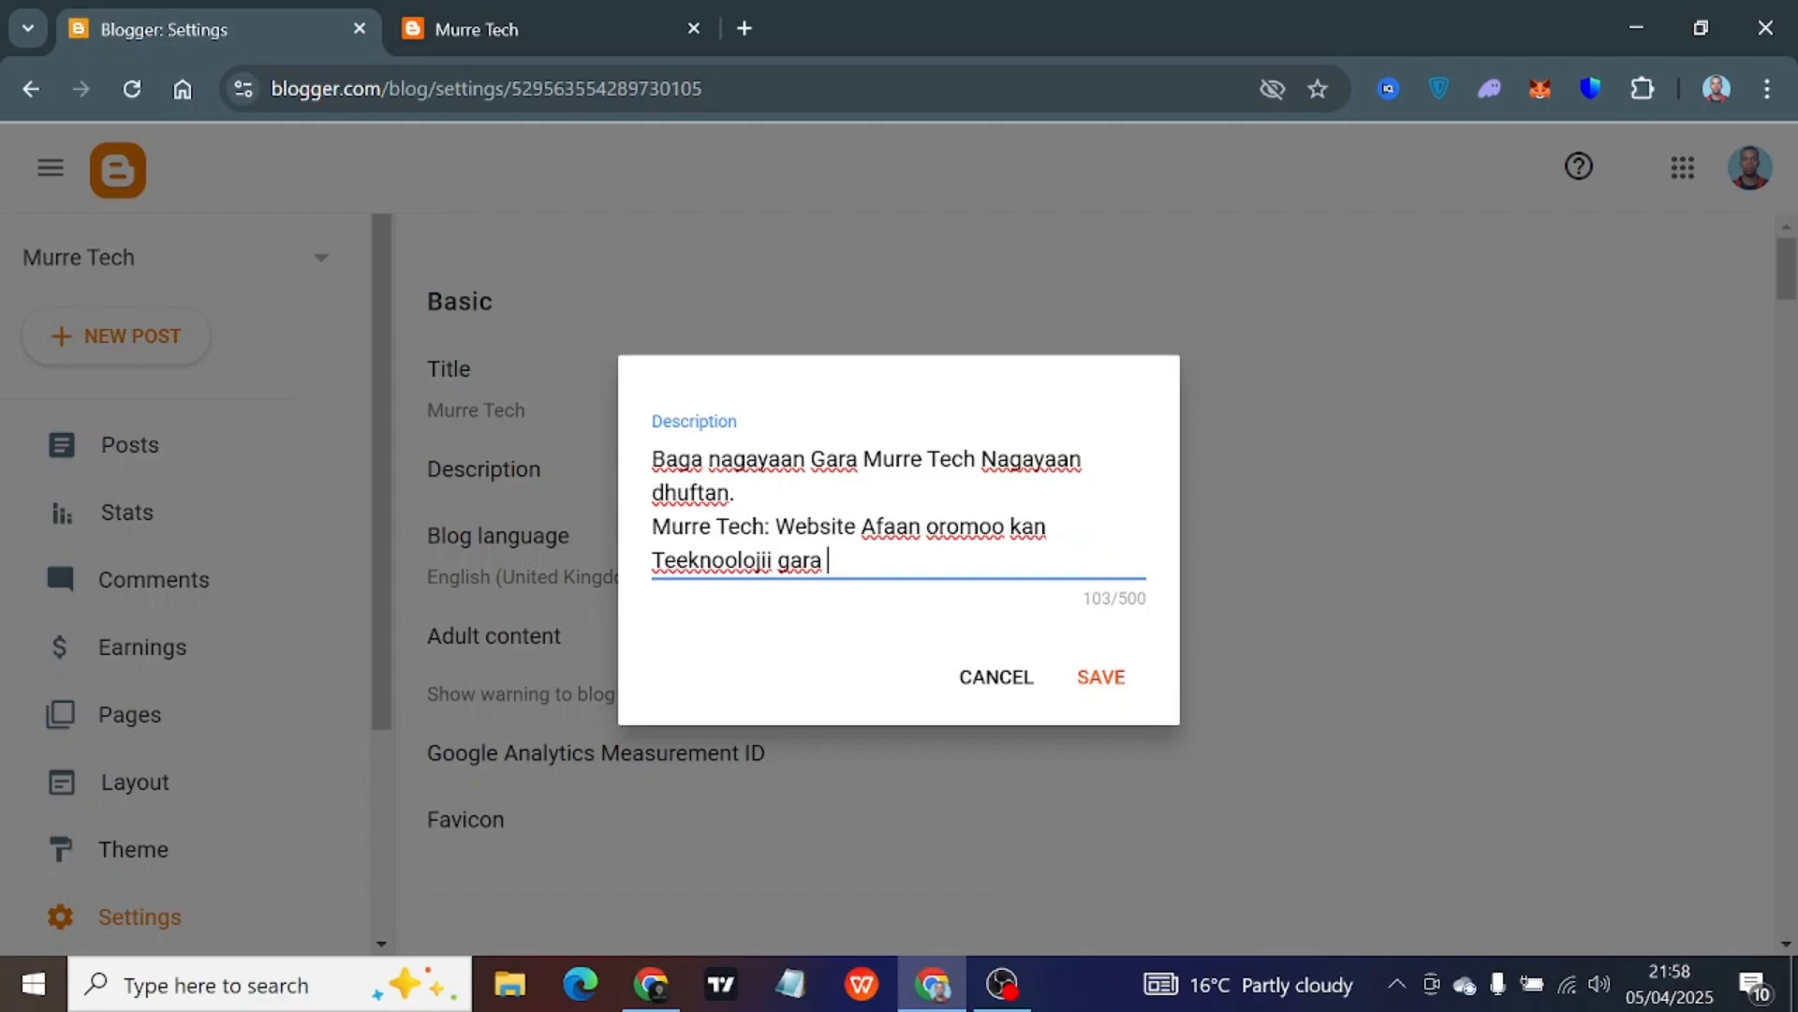
key("BackSpace")
type("agaraa itti a")
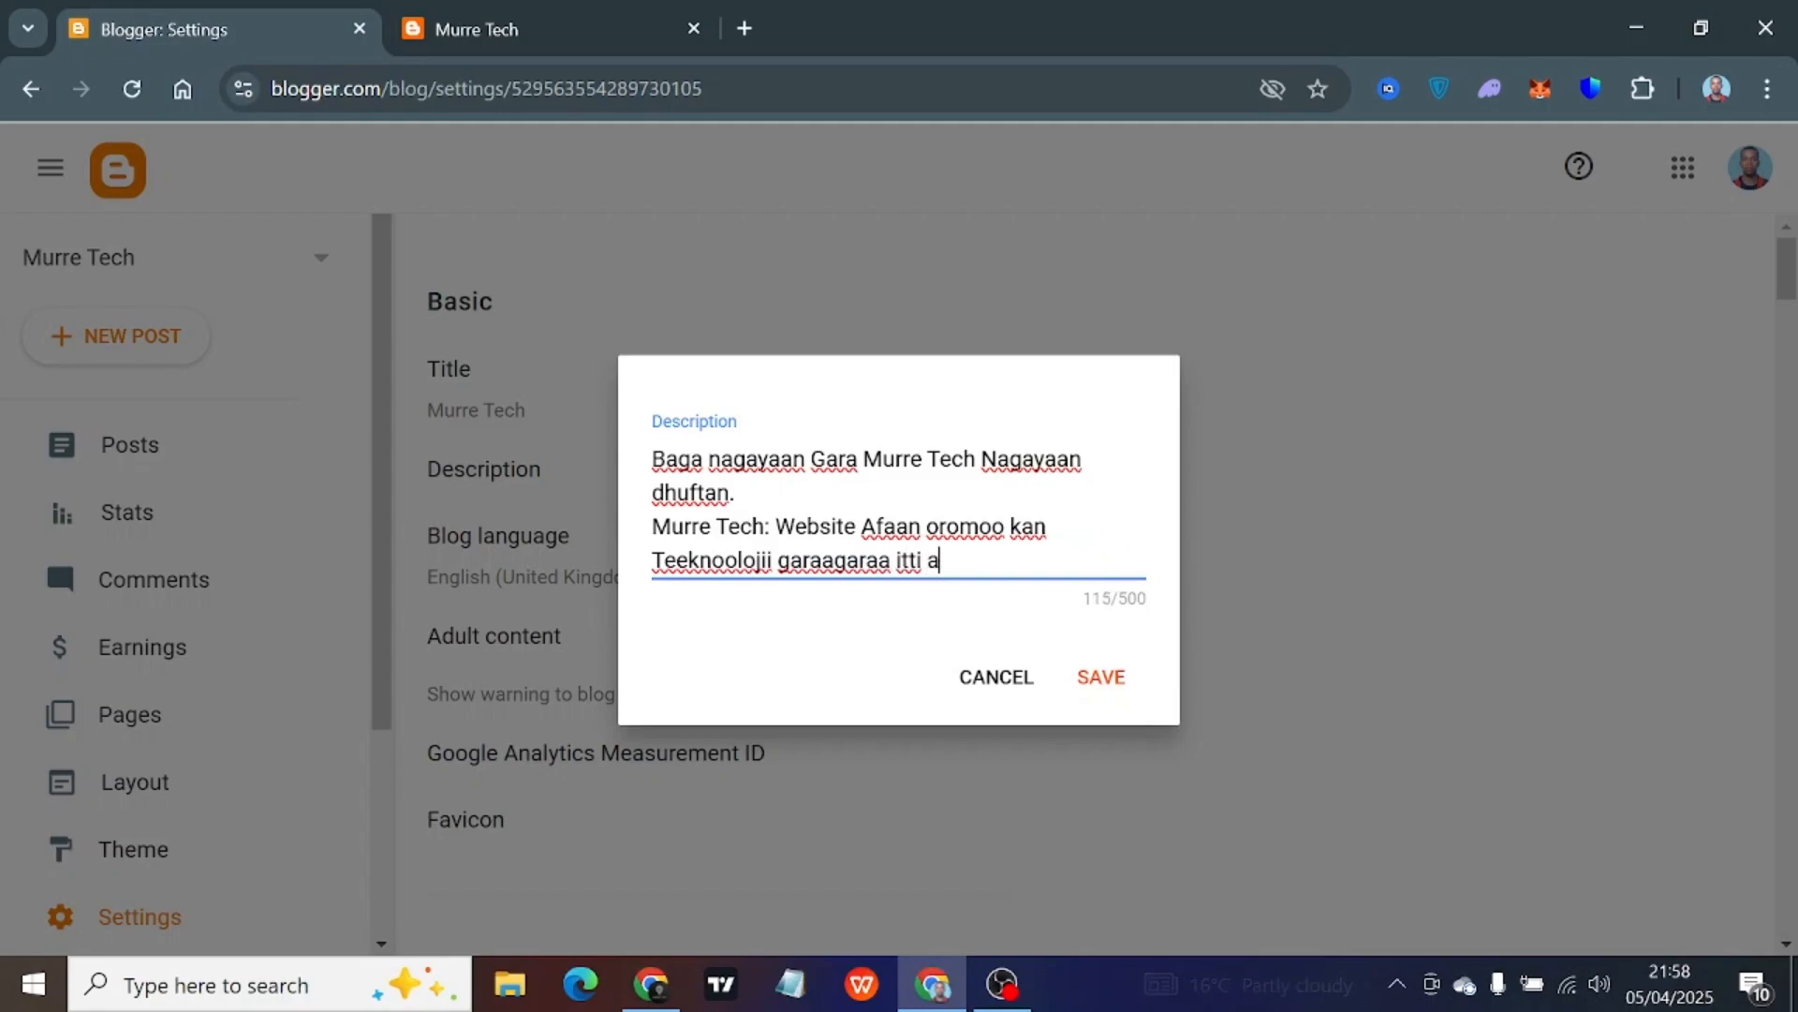
type("rgattaniidha")
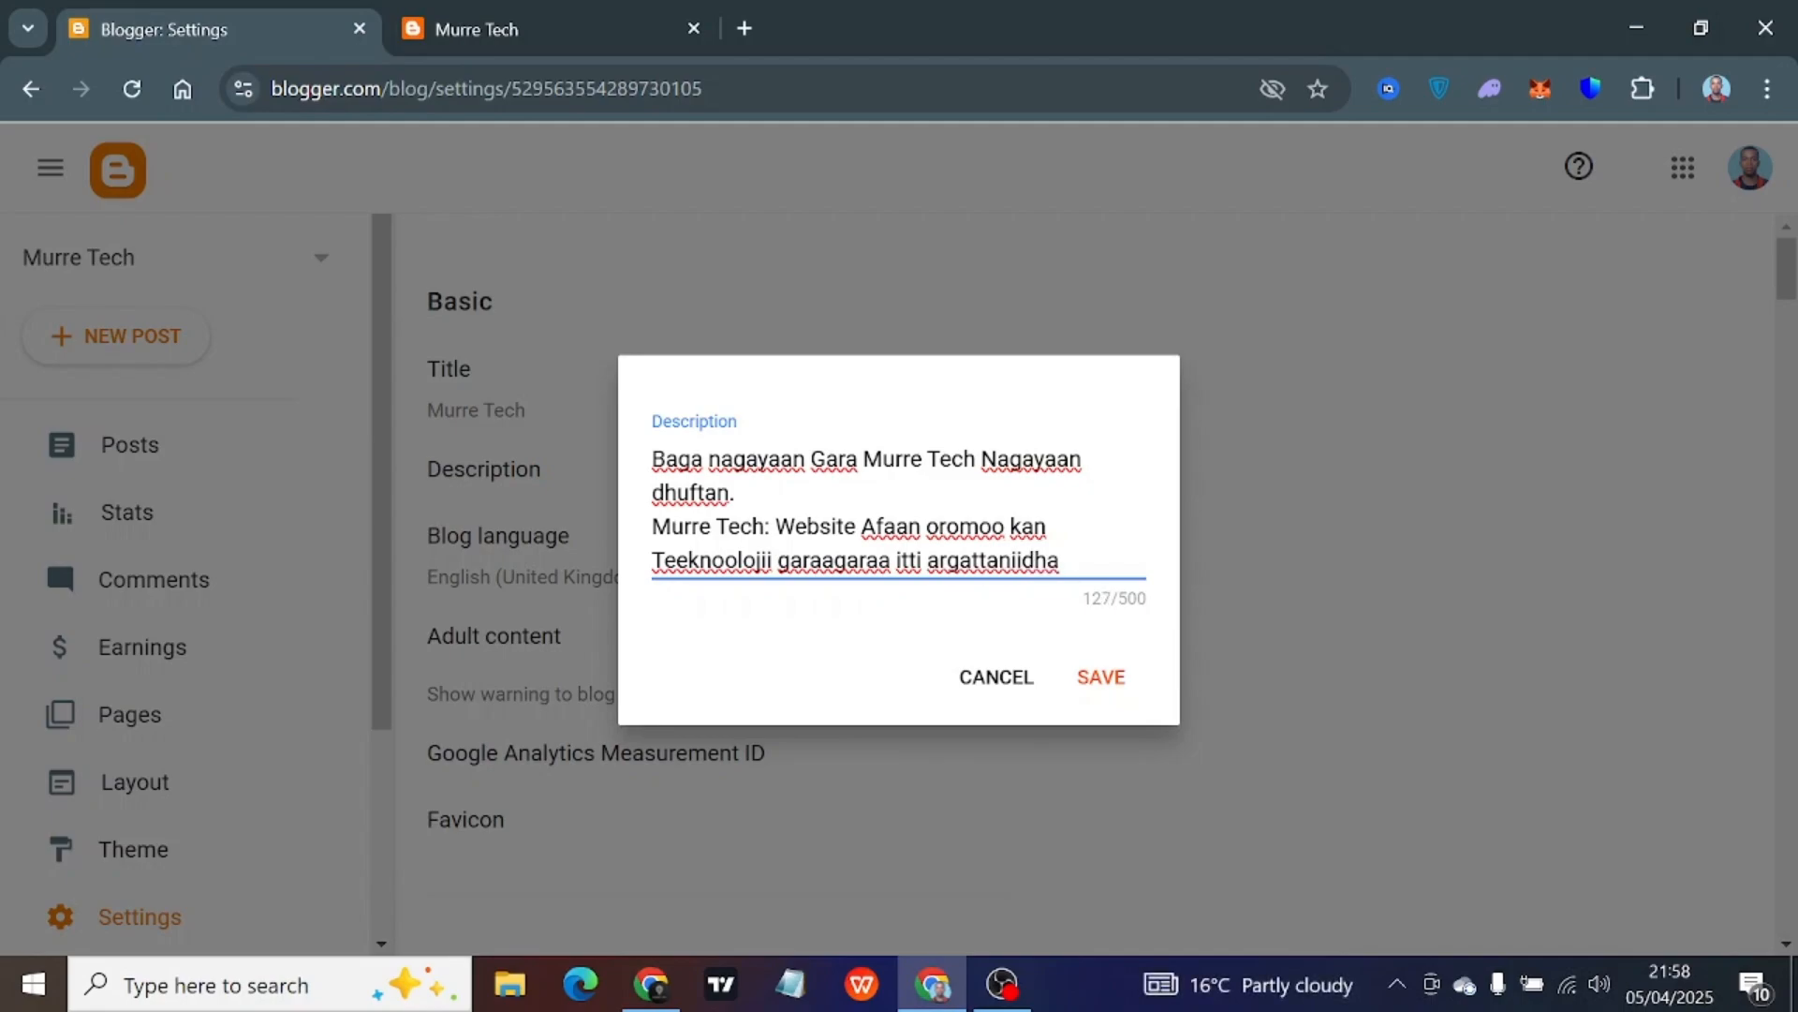
left_click_drag(862, 459, 976, 459)
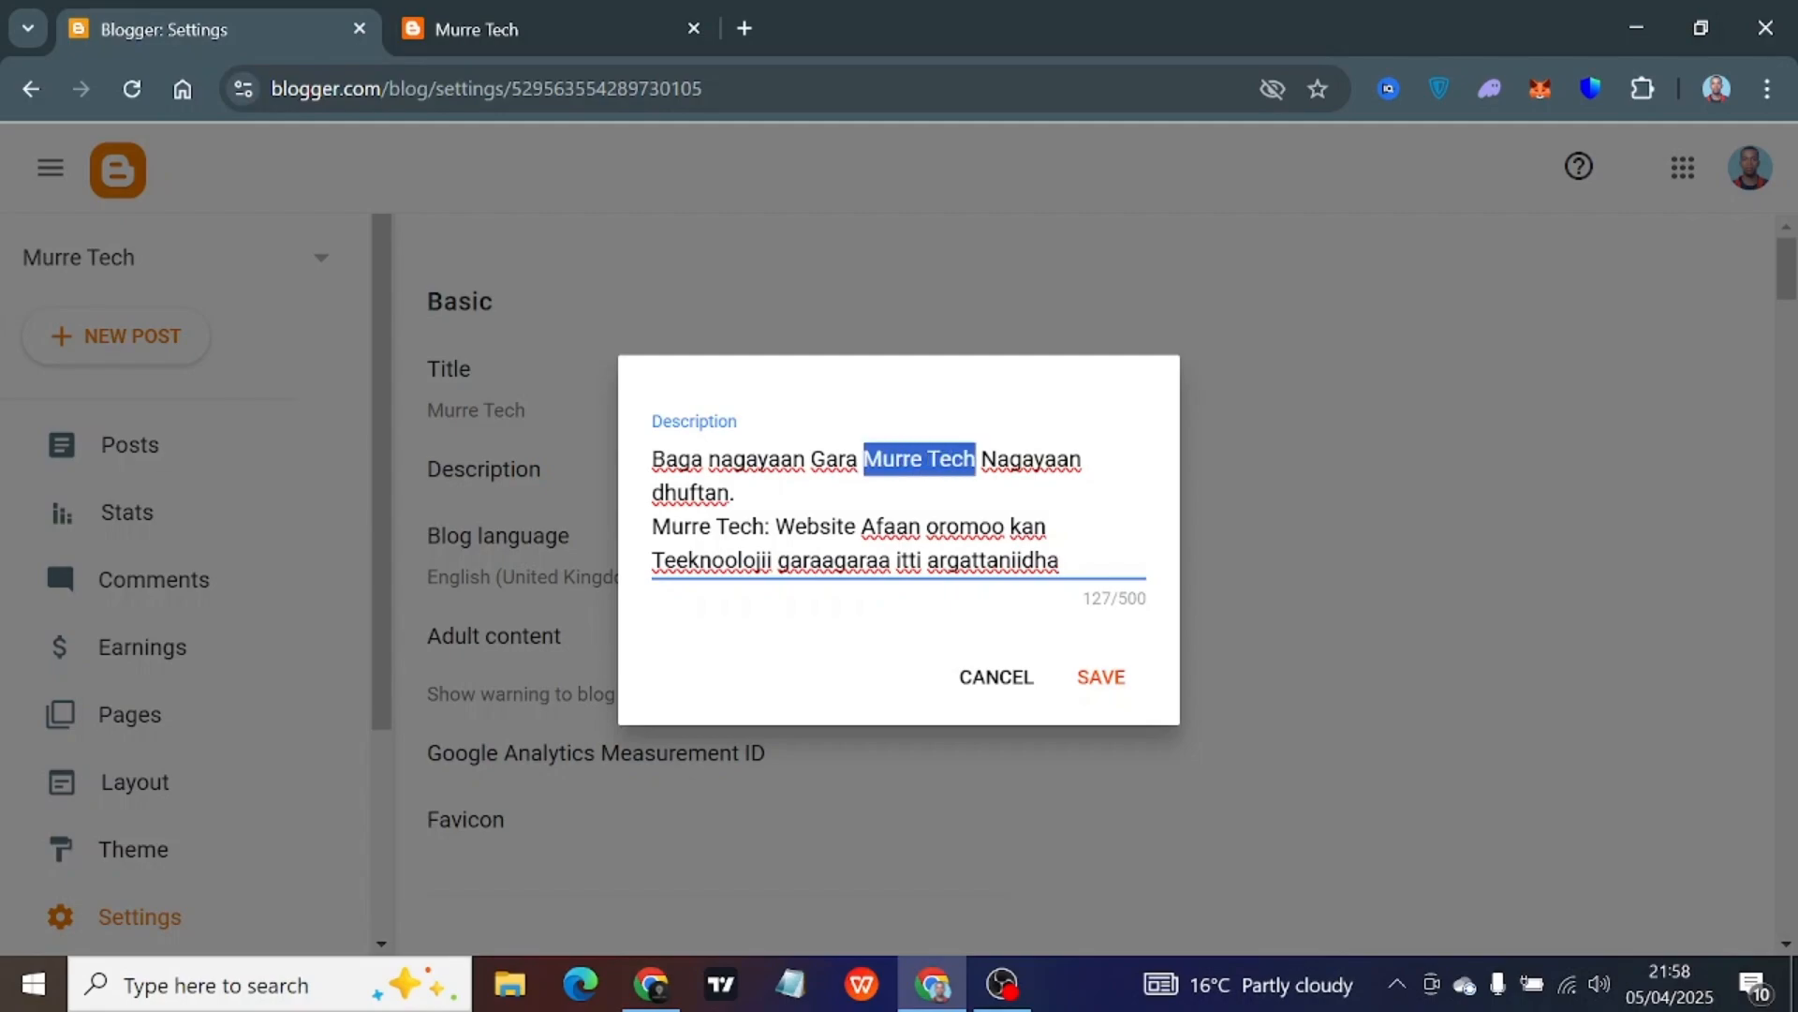
left_click_drag(652, 526, 765, 526)
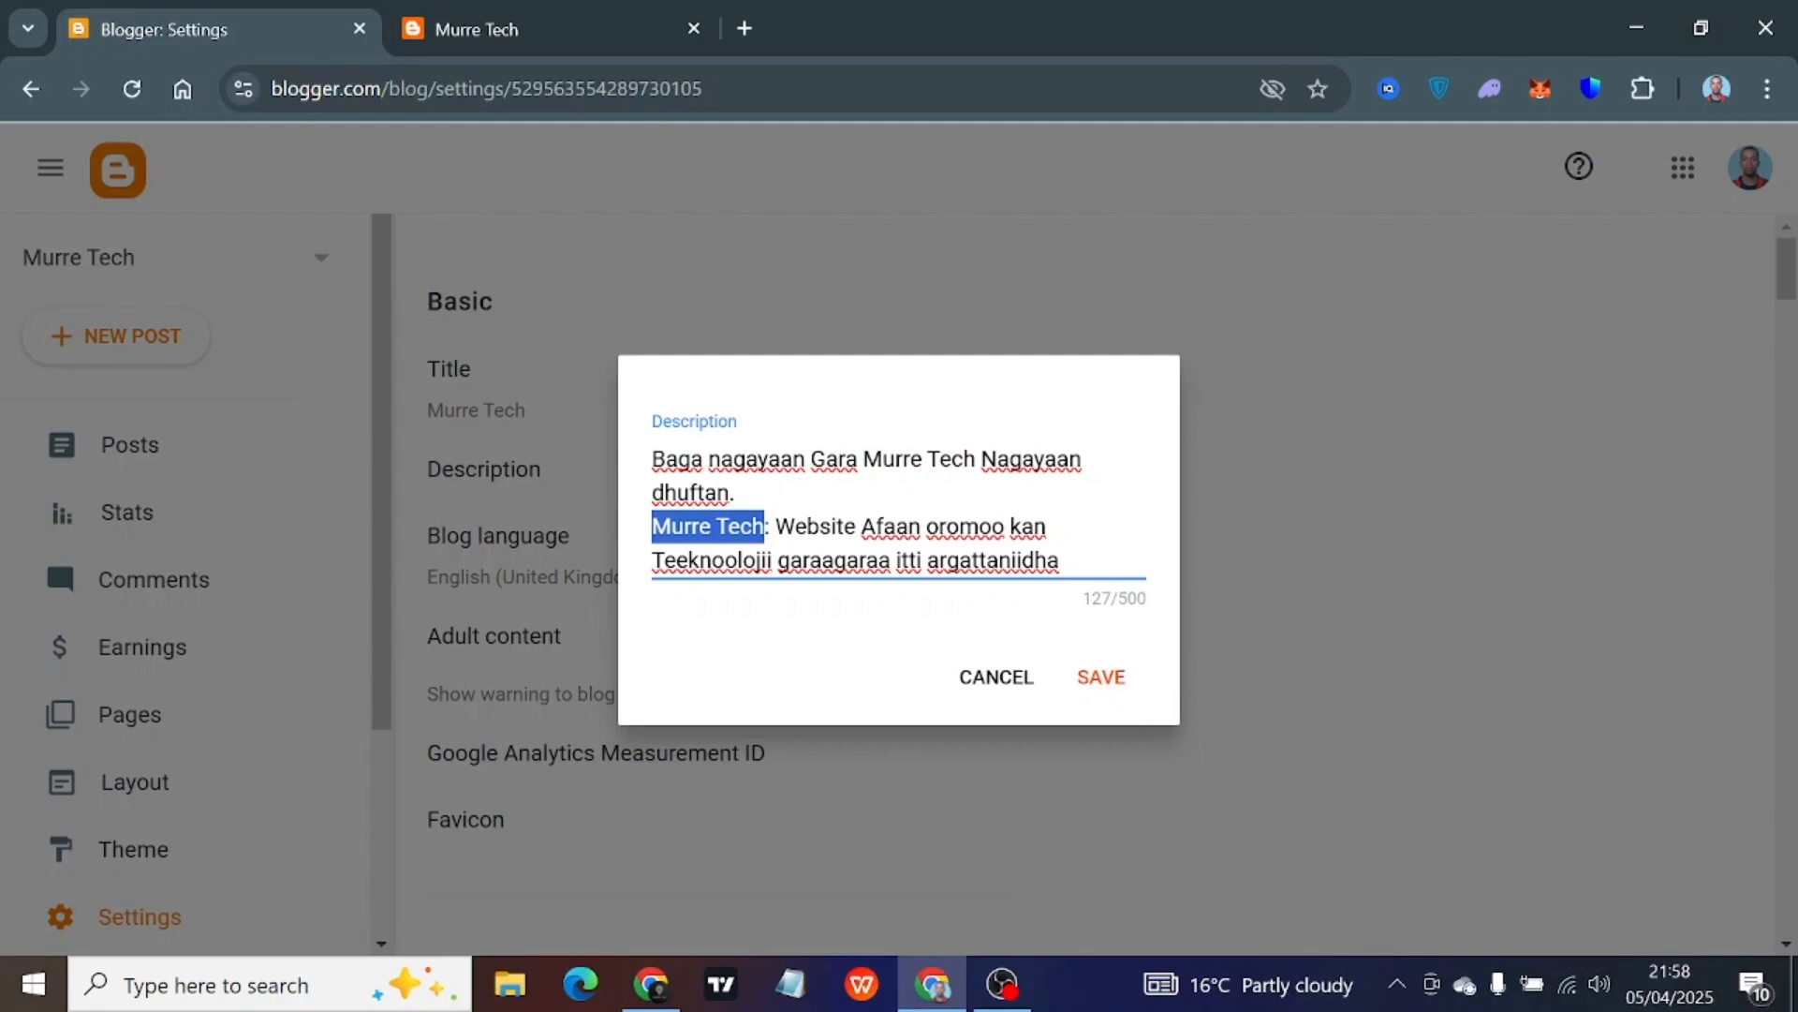
left_click(1059, 560)
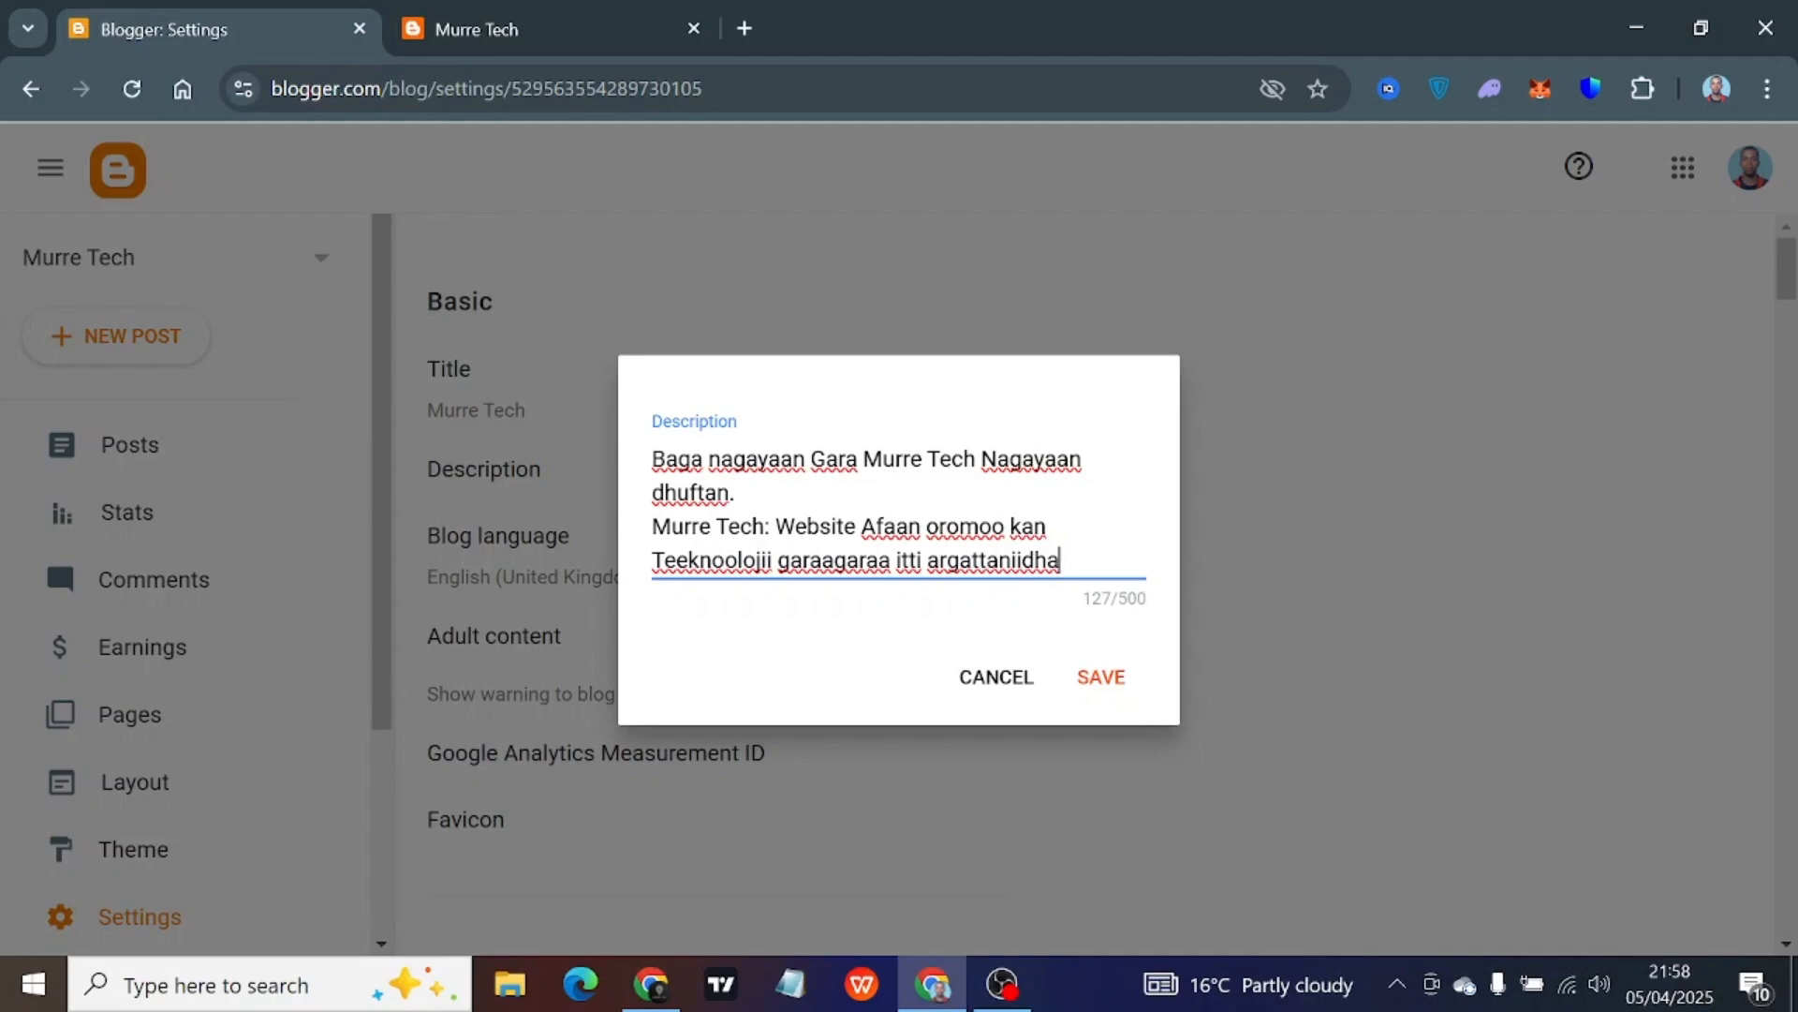
type(".")
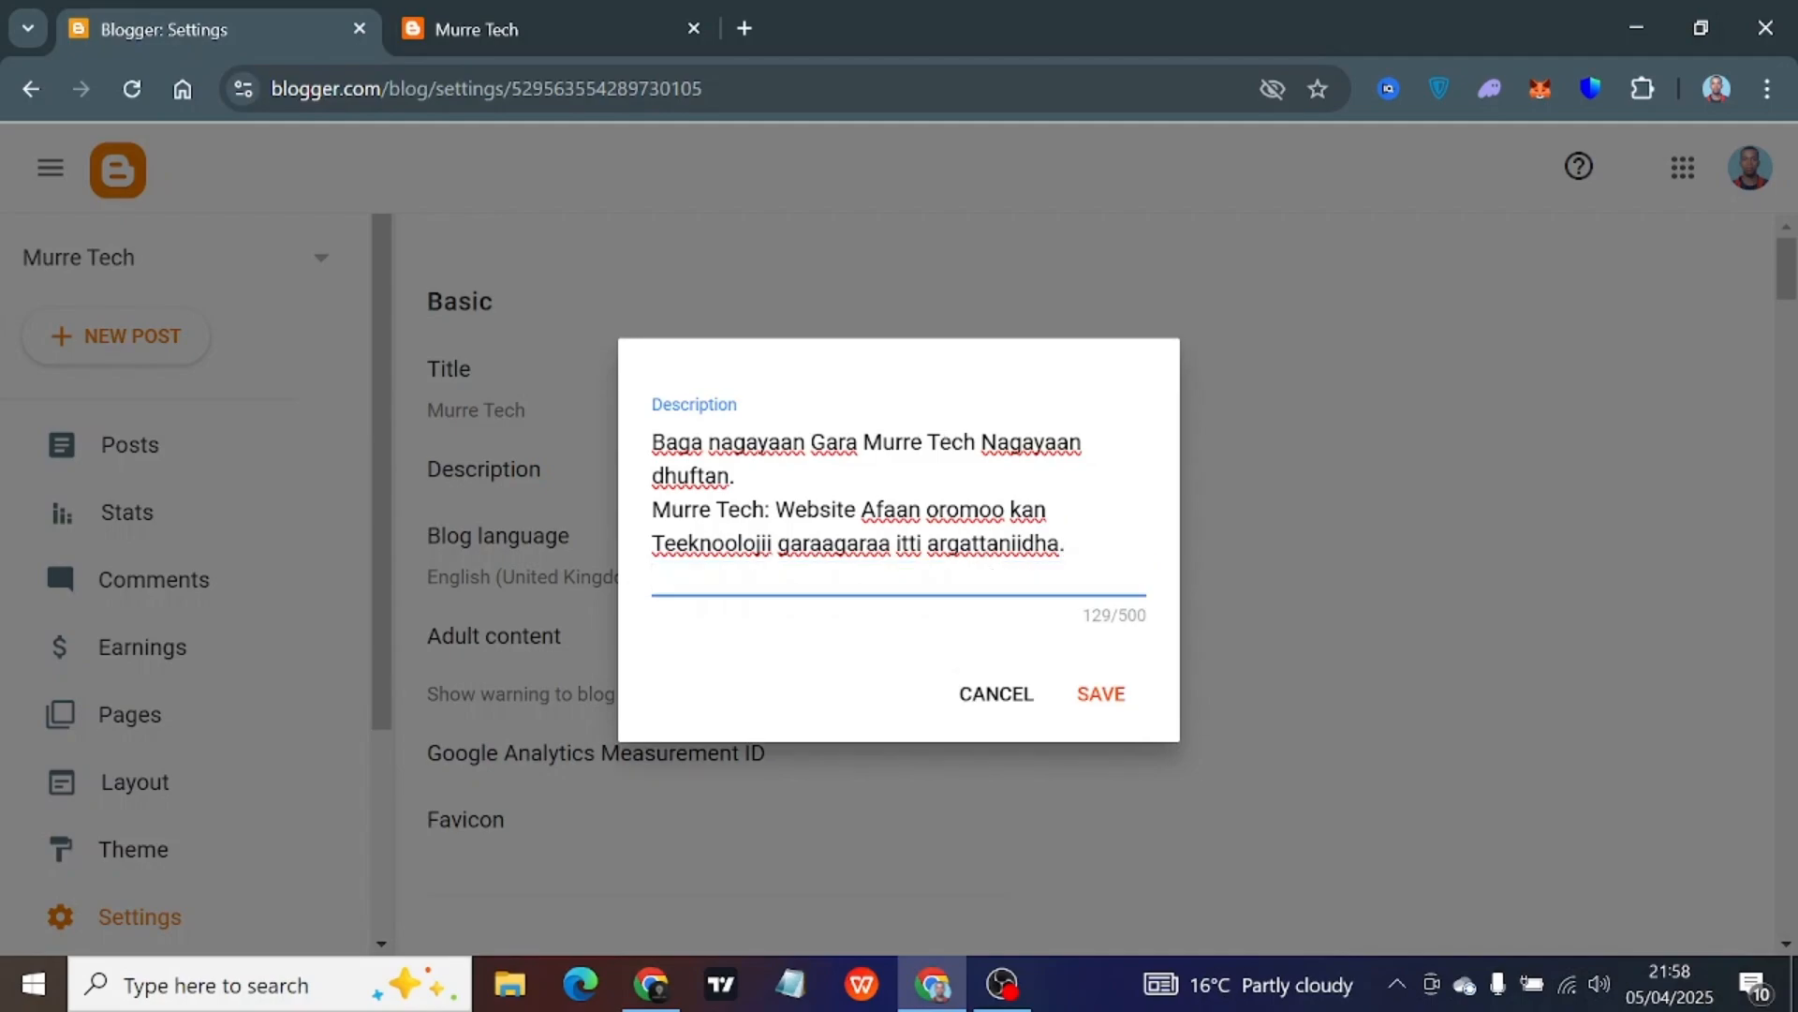
Add a third line to the description reading "Murre tech dabalataan hojii online garragaraas kan barsiisuudha."
type("Murre tech dab")
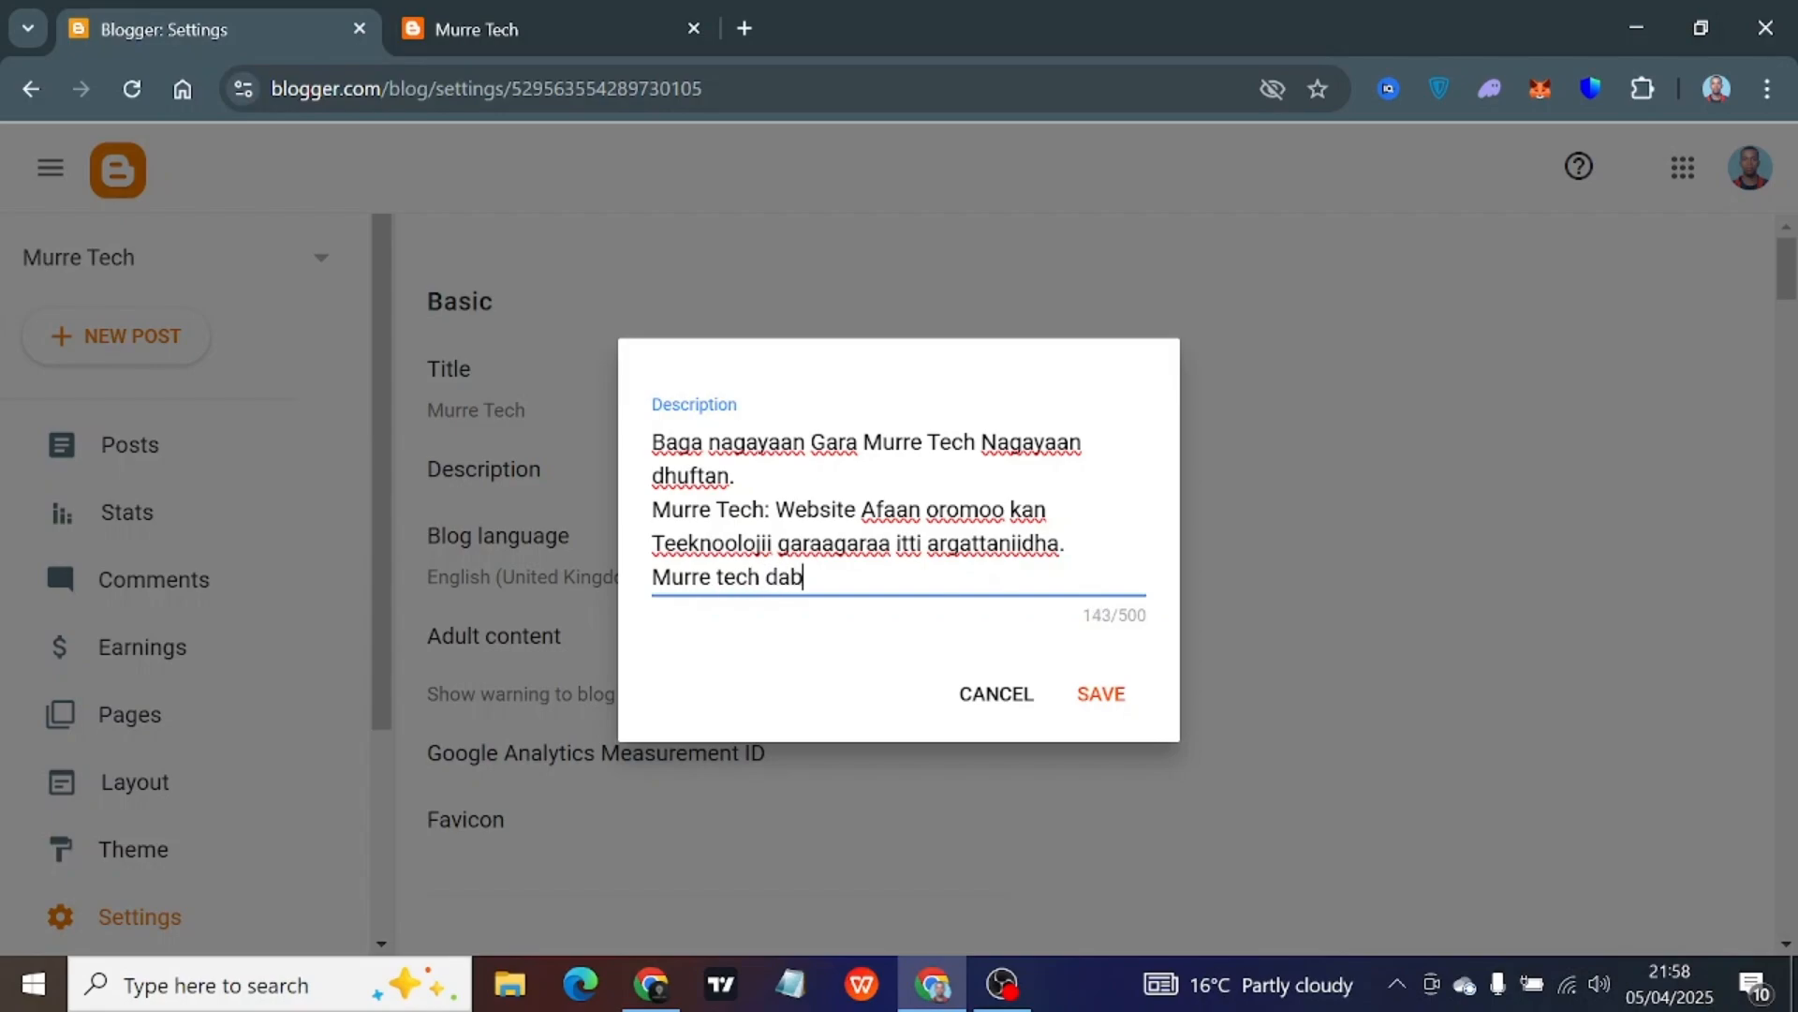
type("alataan h")
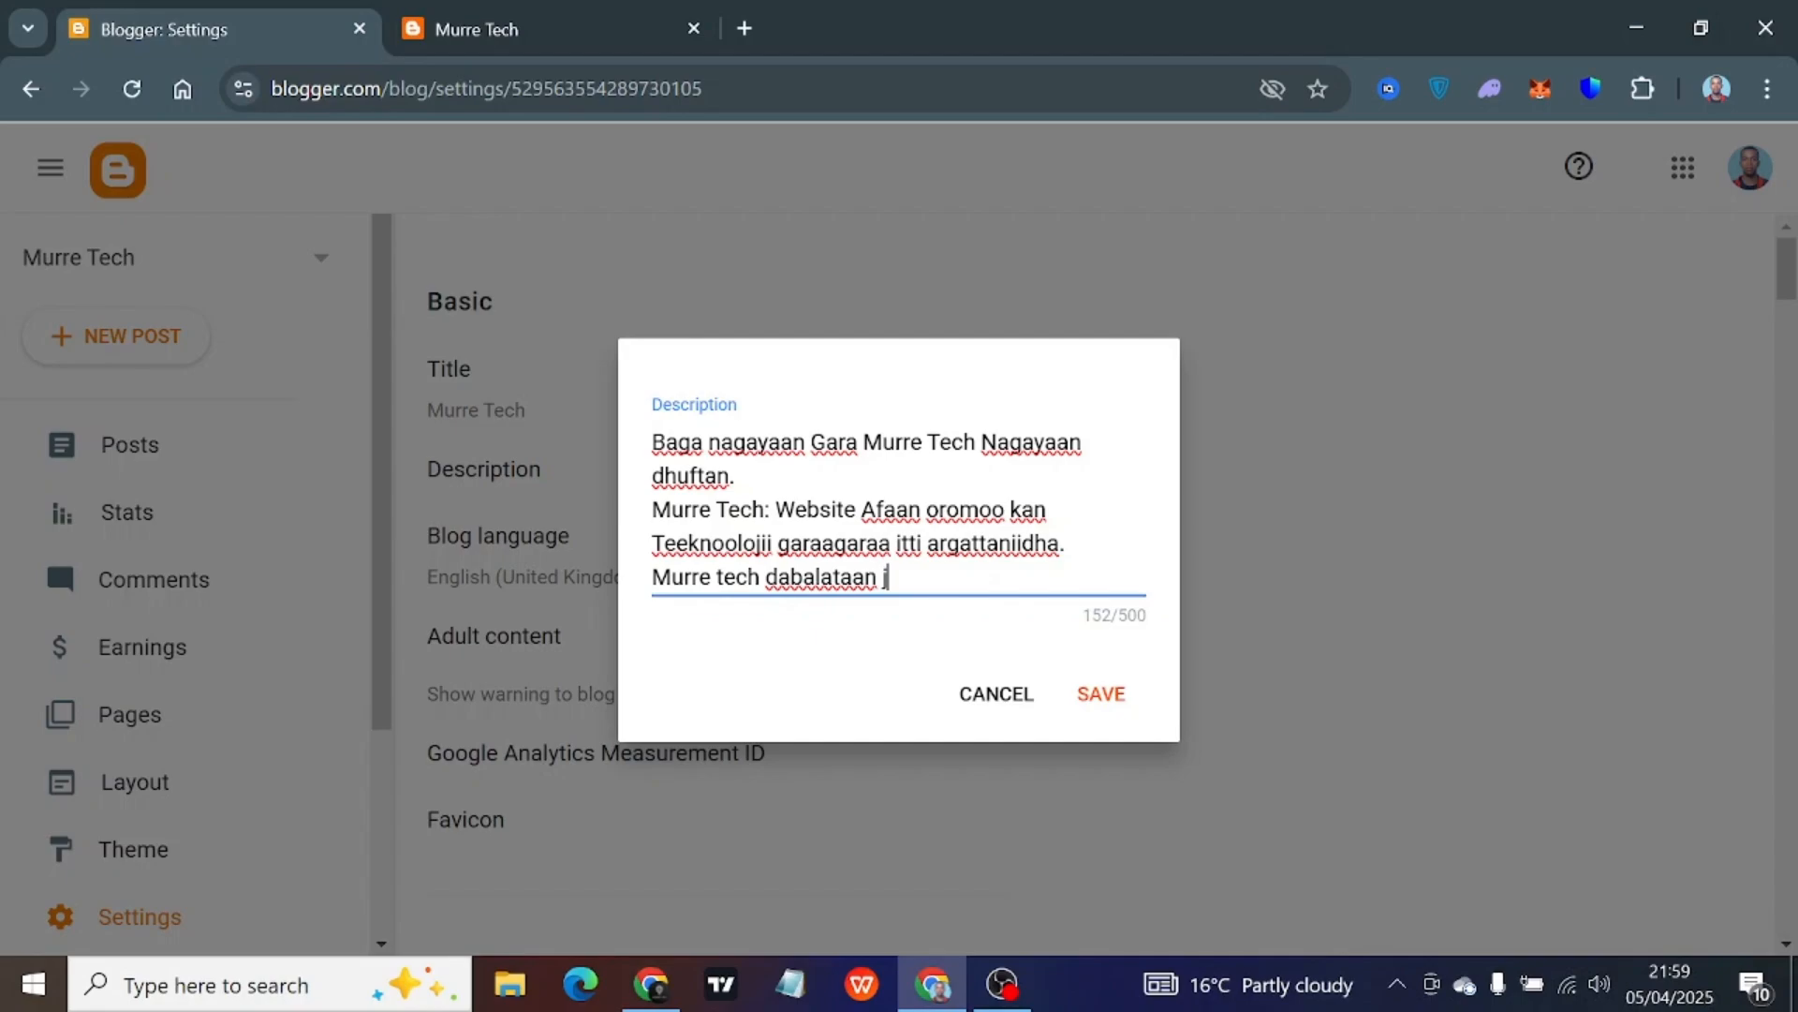
key("BackSpace")
type("hojii online ")
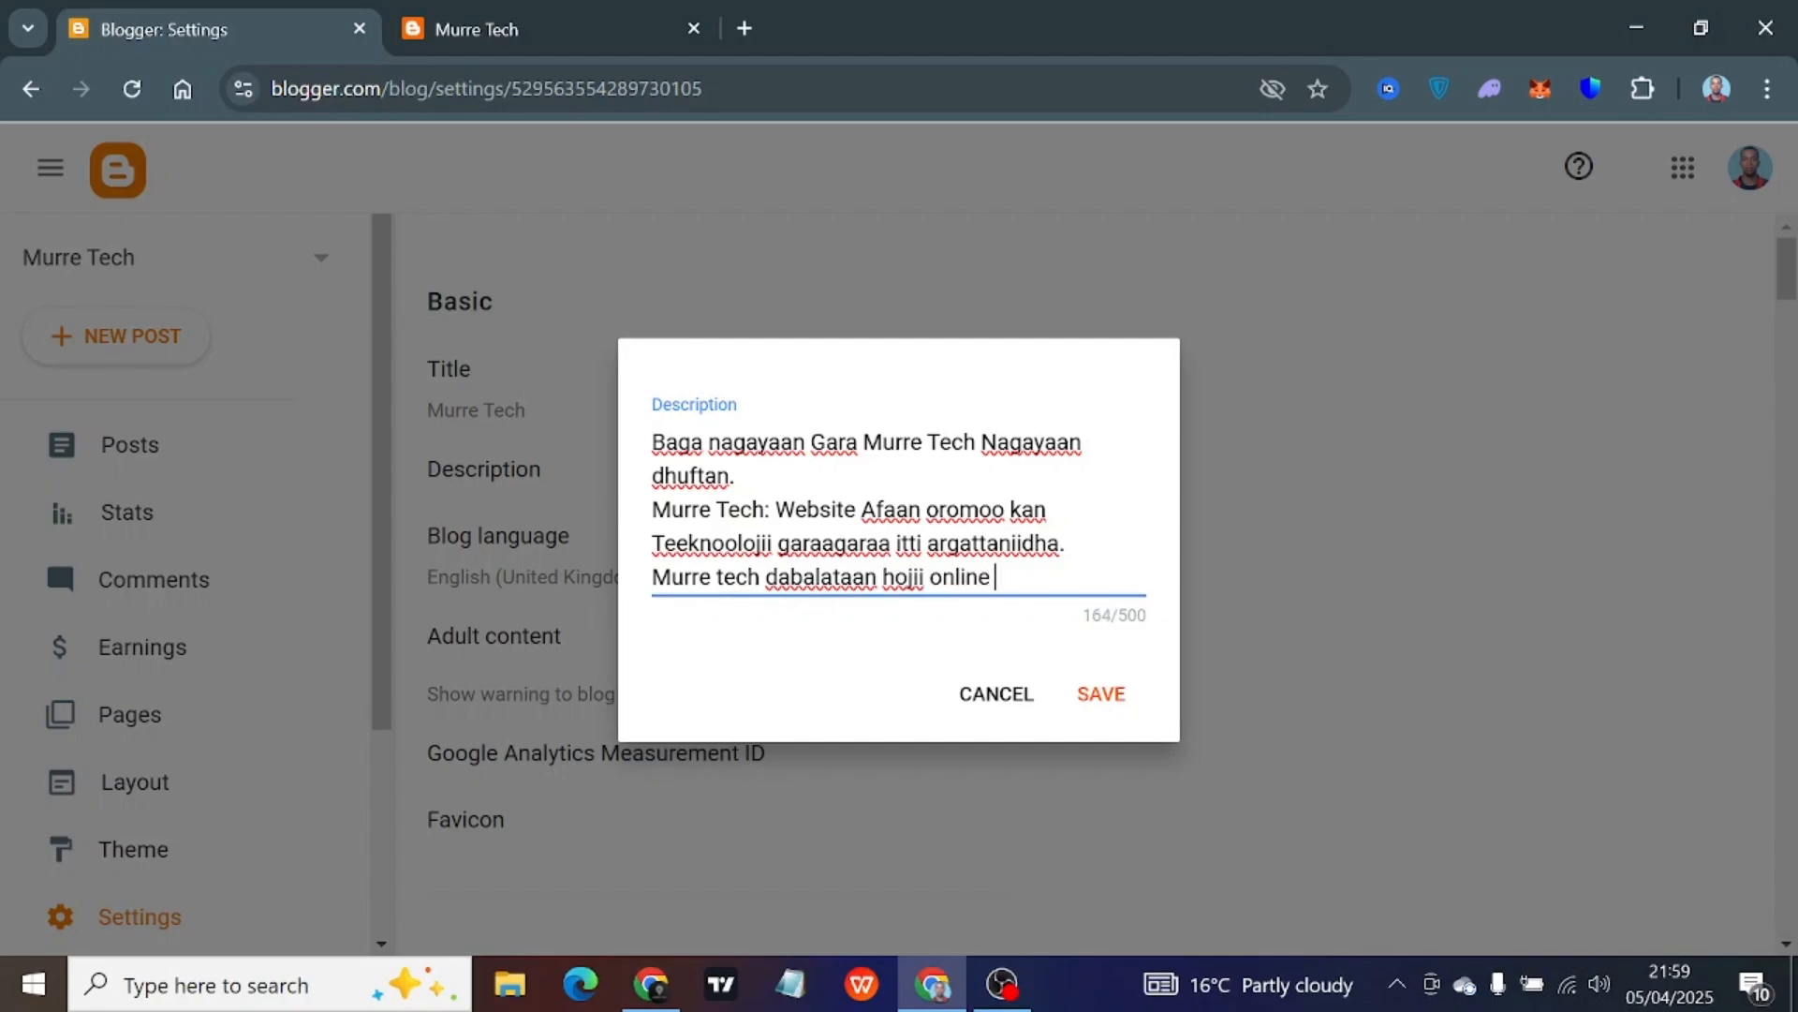
type("garragaraa")
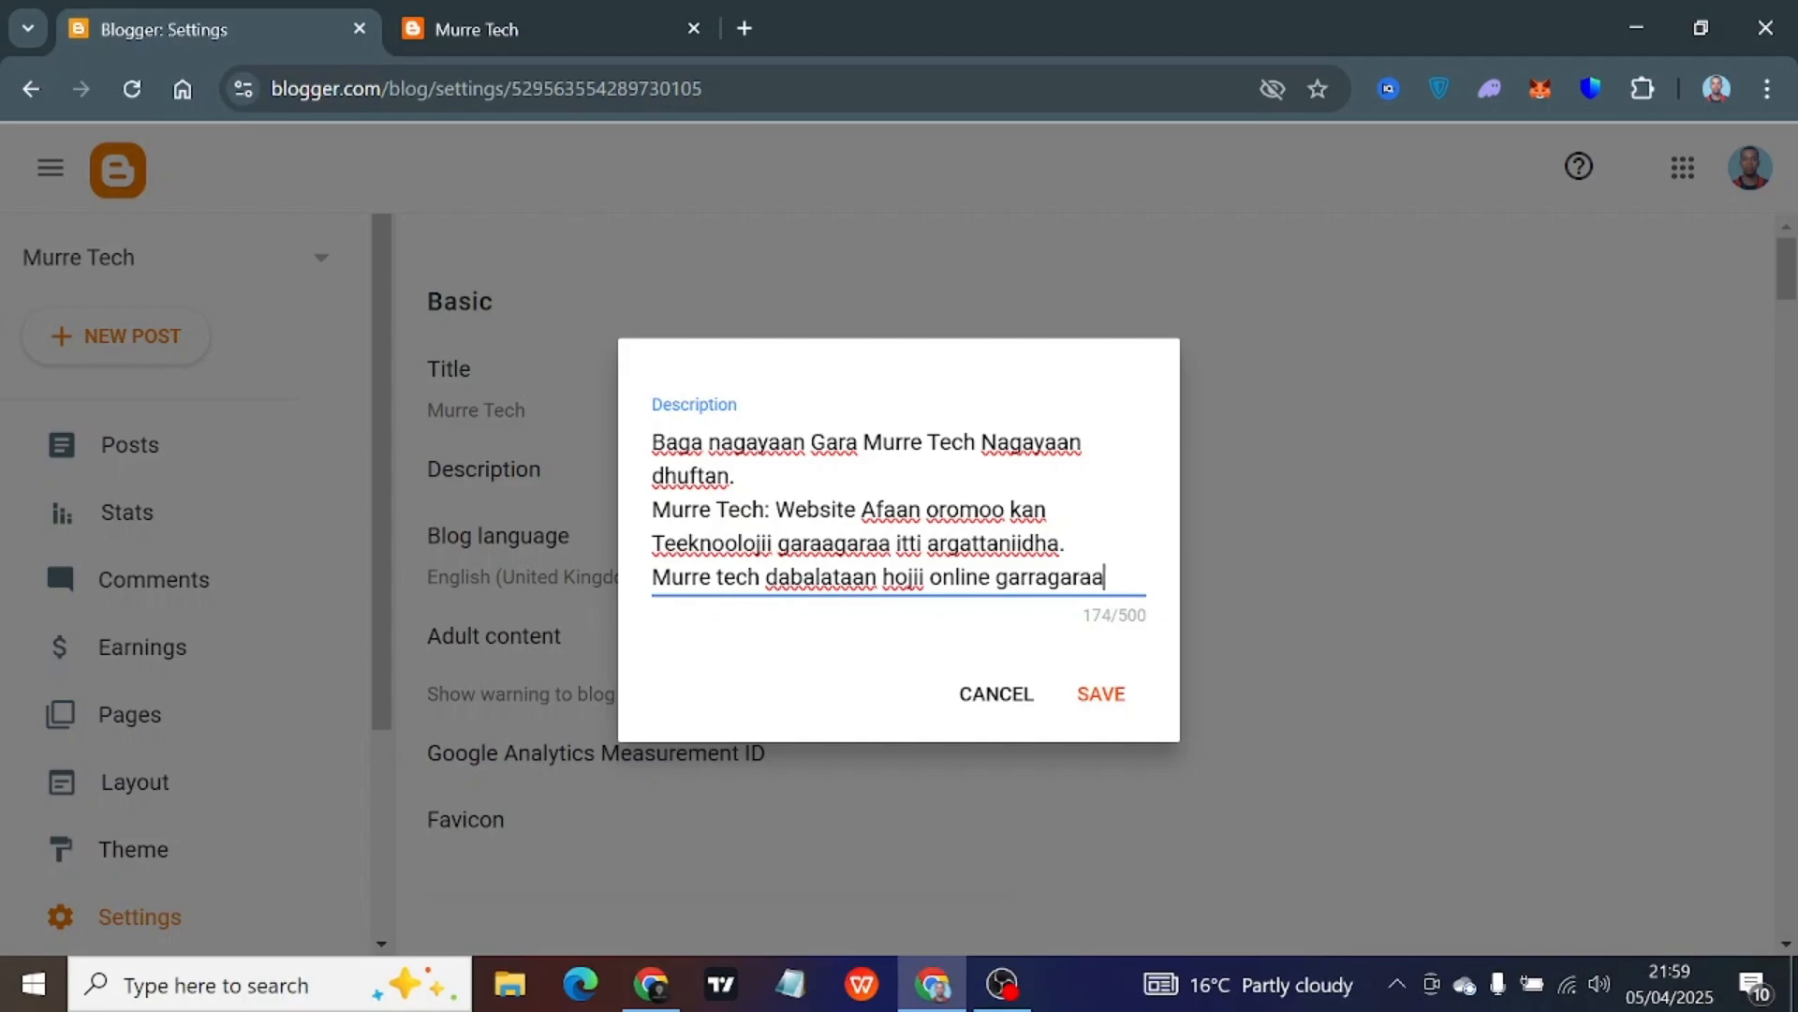
type("s kan bar")
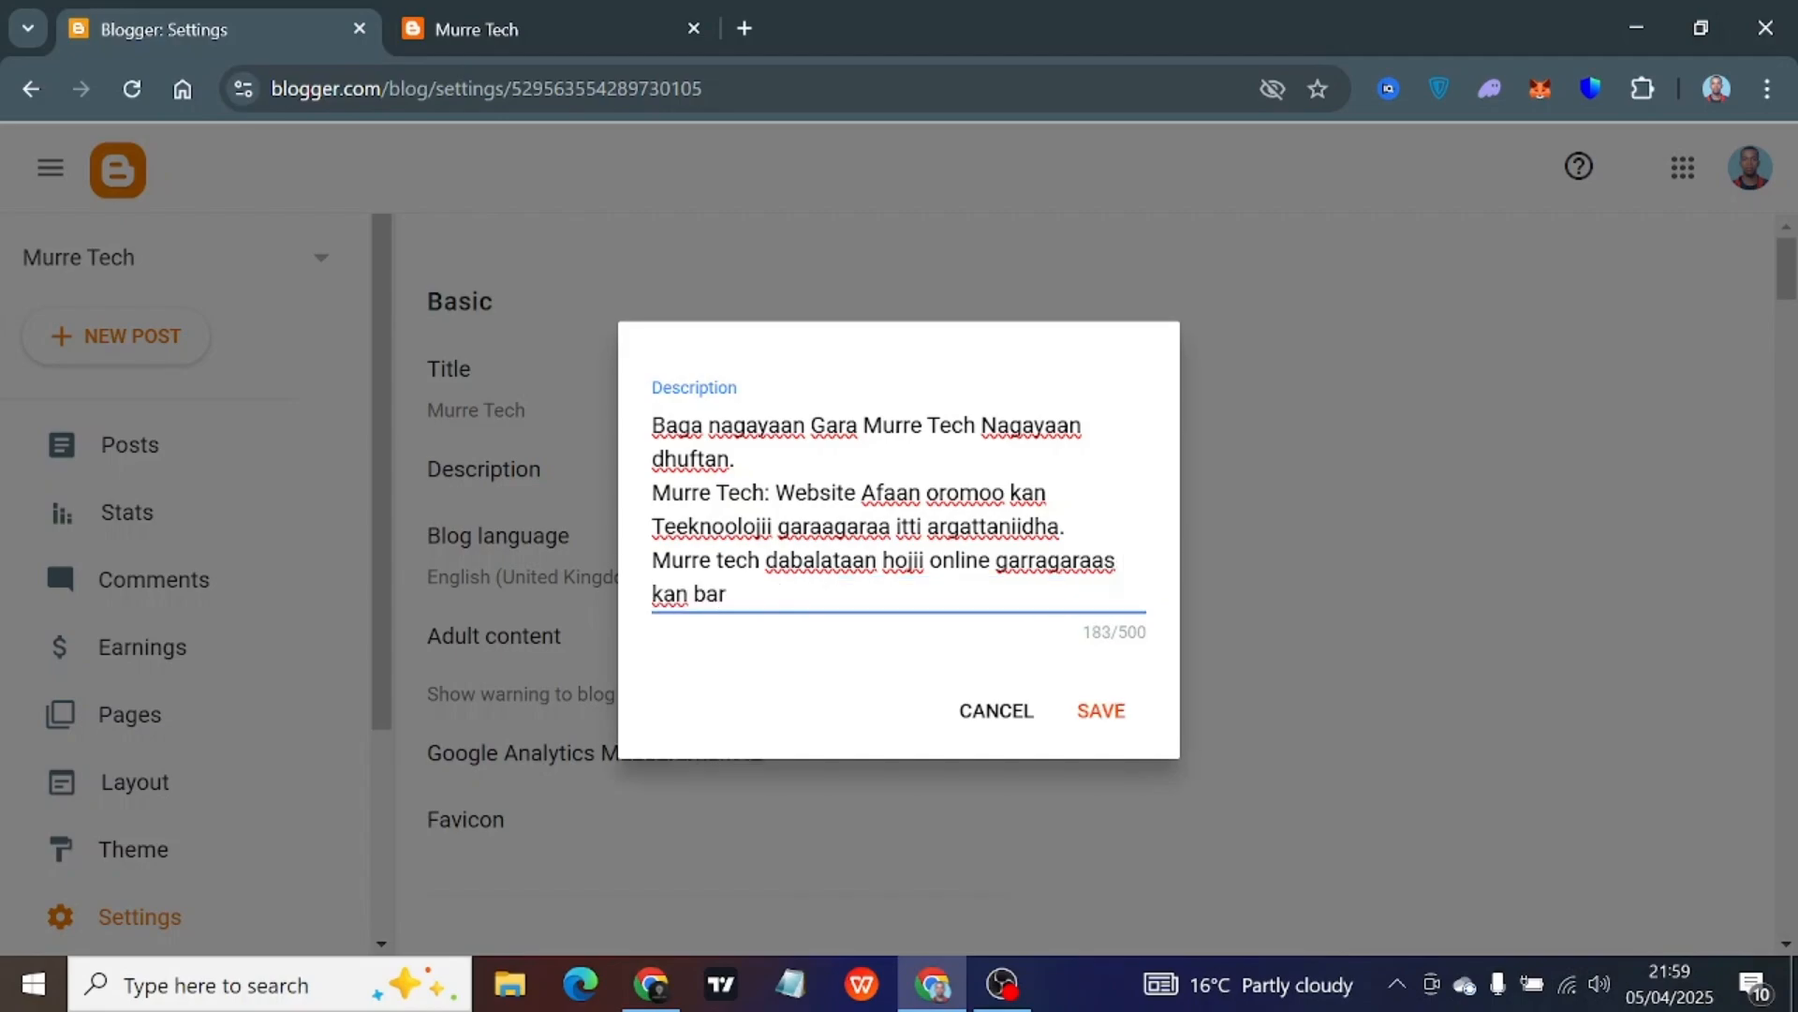
type("siisuudha")
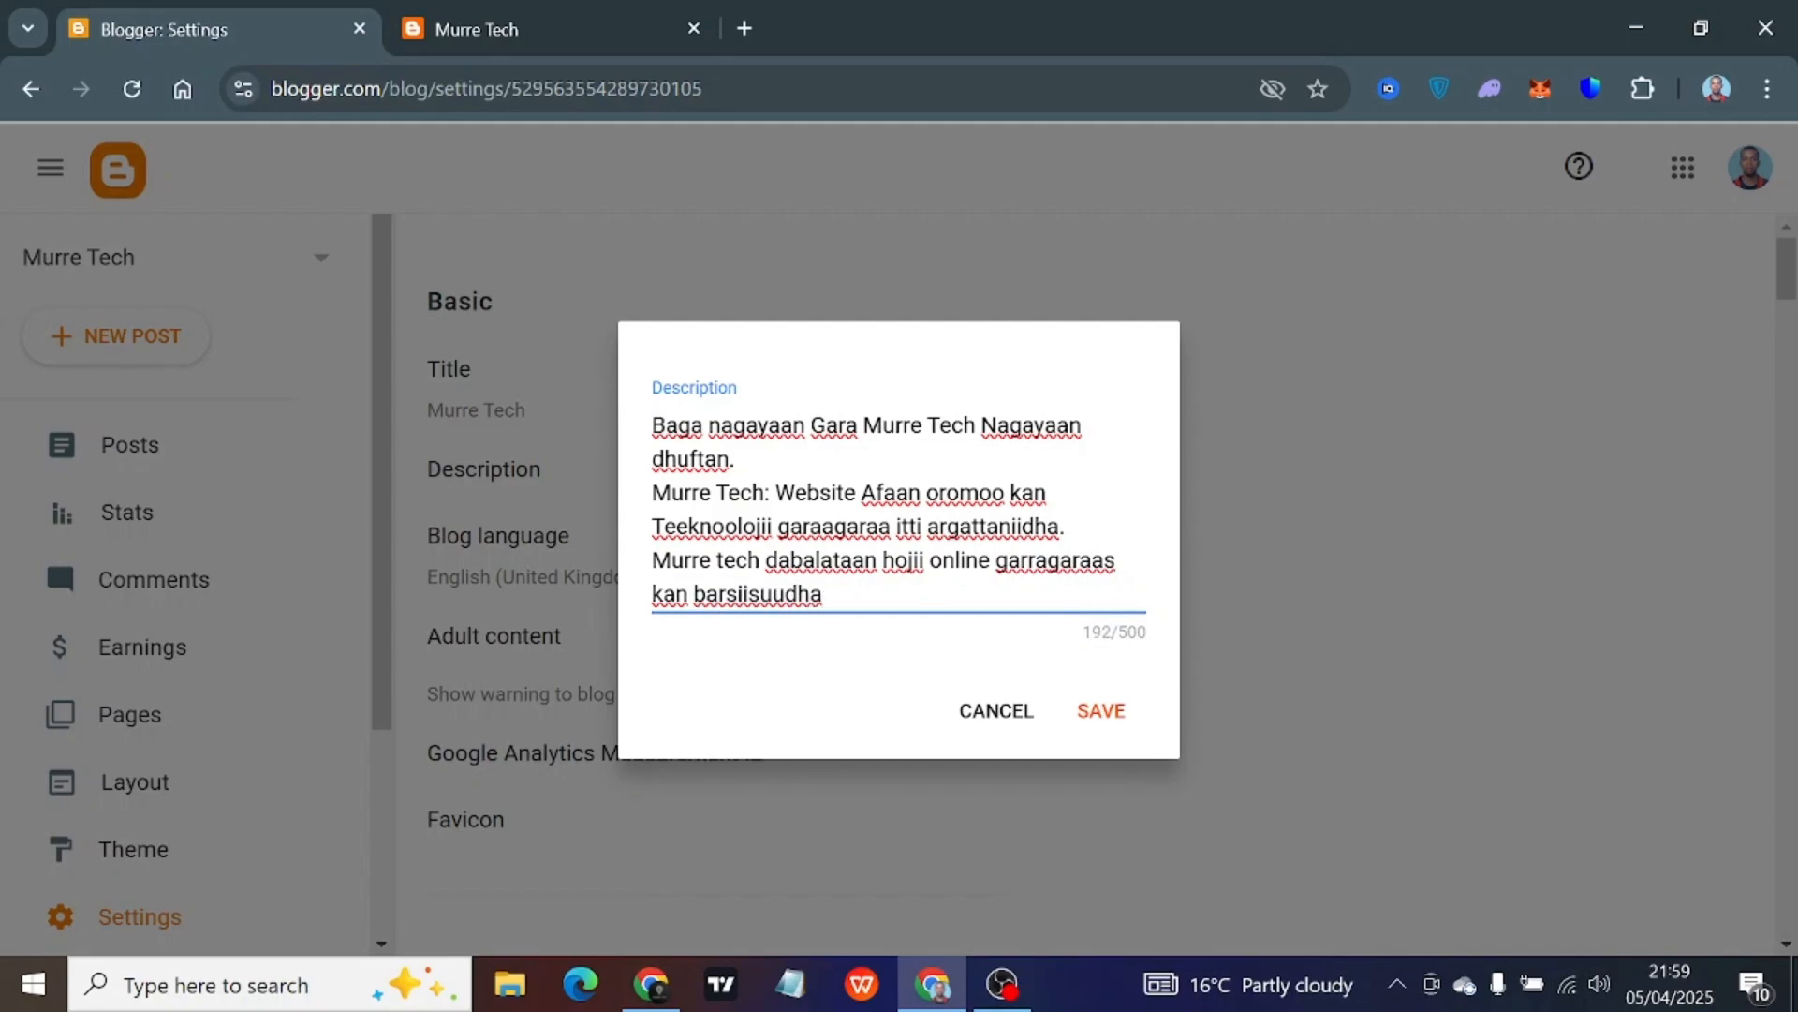
type(".")
Check the "Murre Tech" mentions in each line of the description and save it
double_click(882, 425)
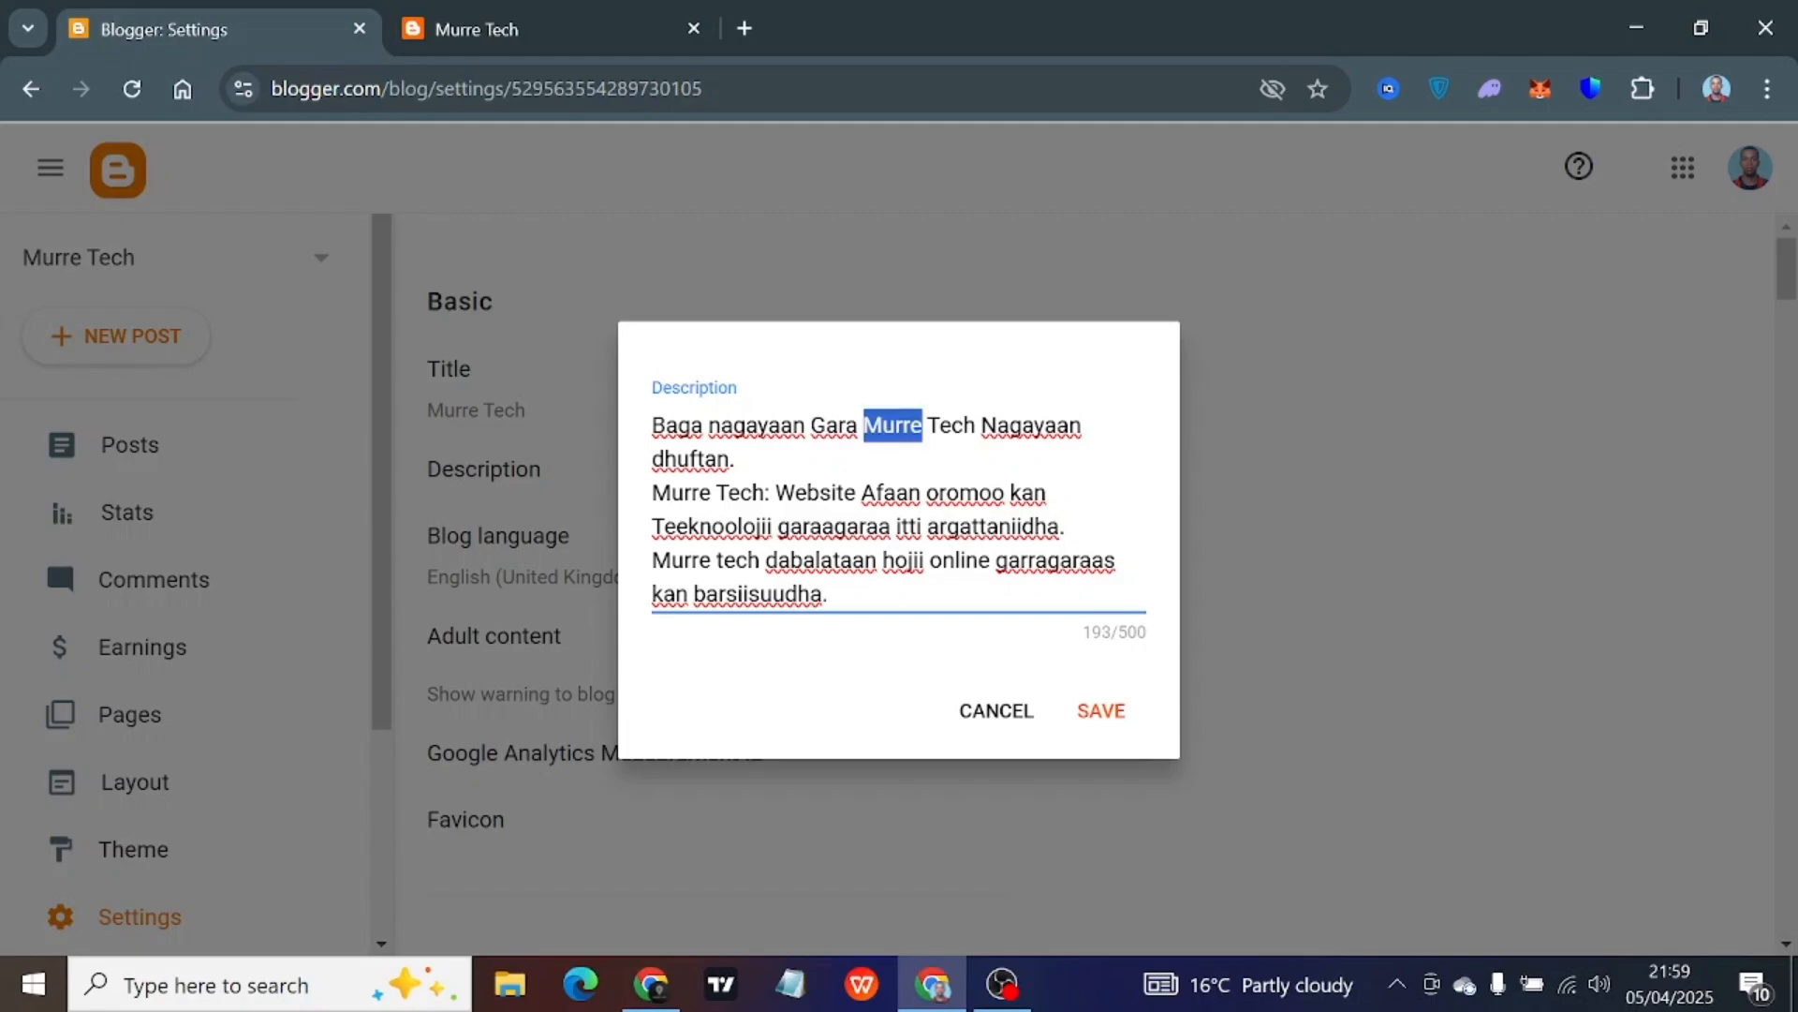
left_click(902, 425)
left_click_drag(863, 425, 976, 425)
left_click_drag(652, 492, 770, 493)
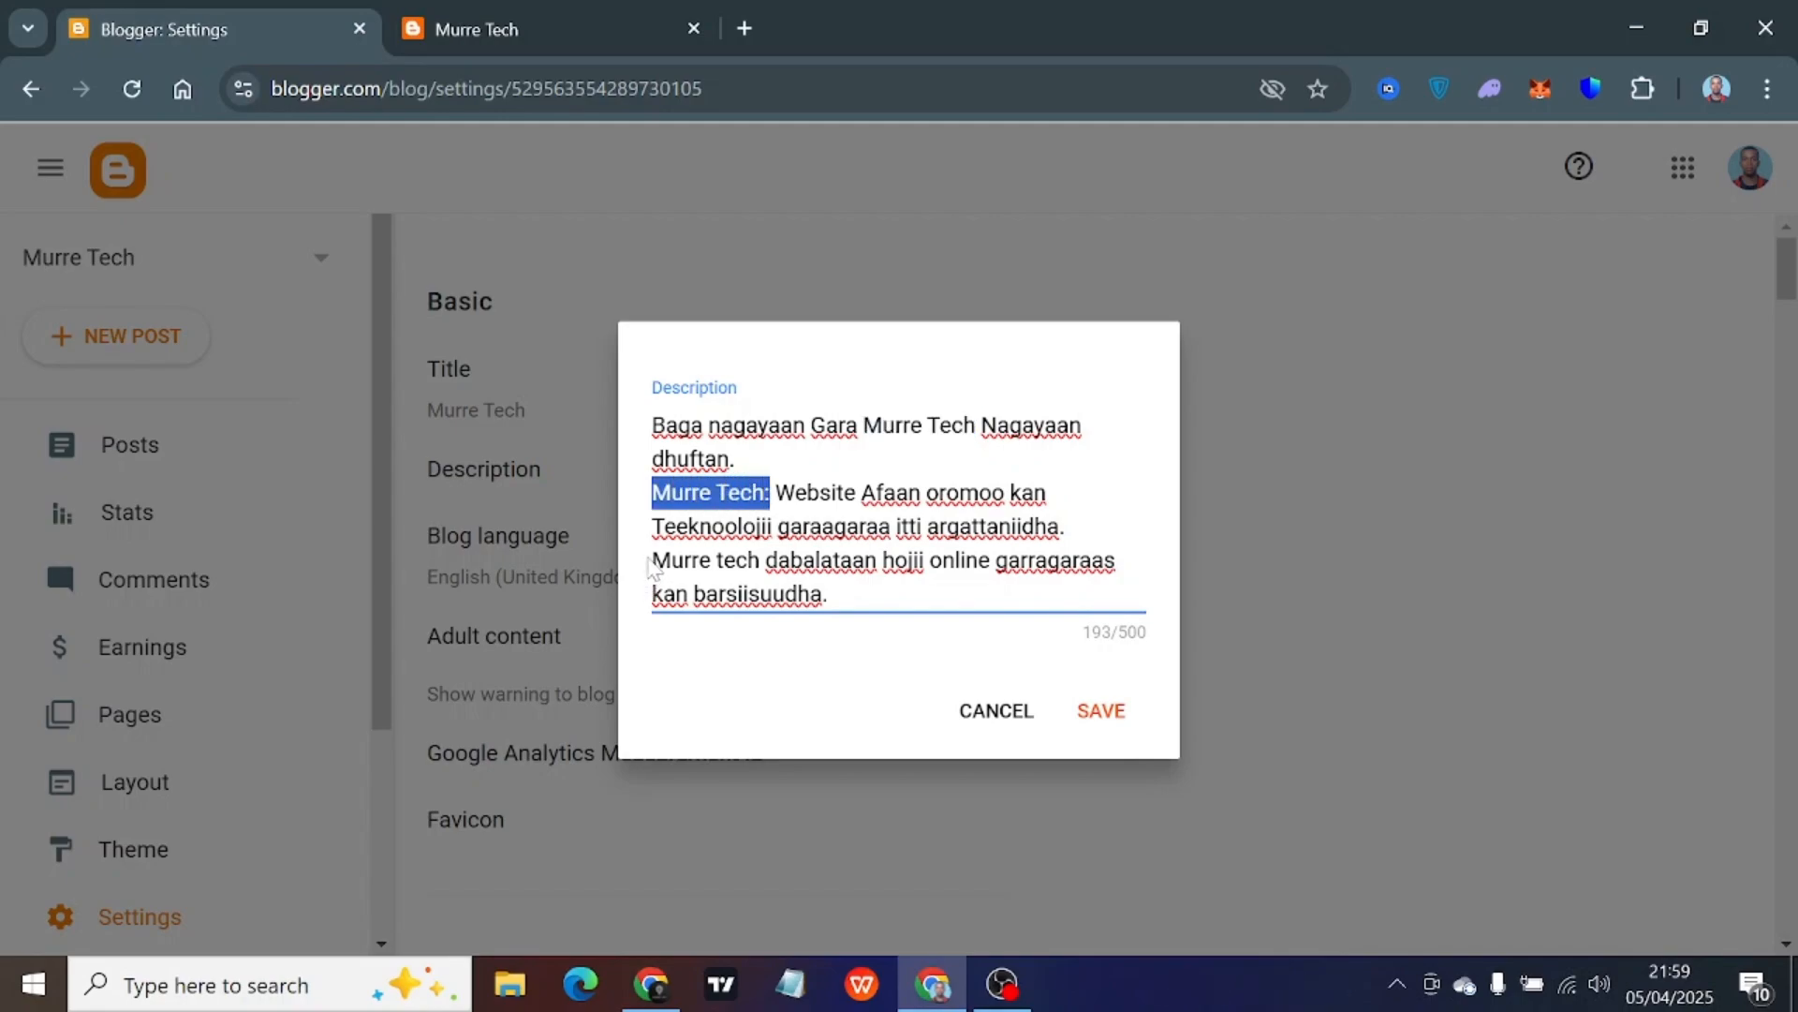
left_click_drag(652, 560, 759, 560)
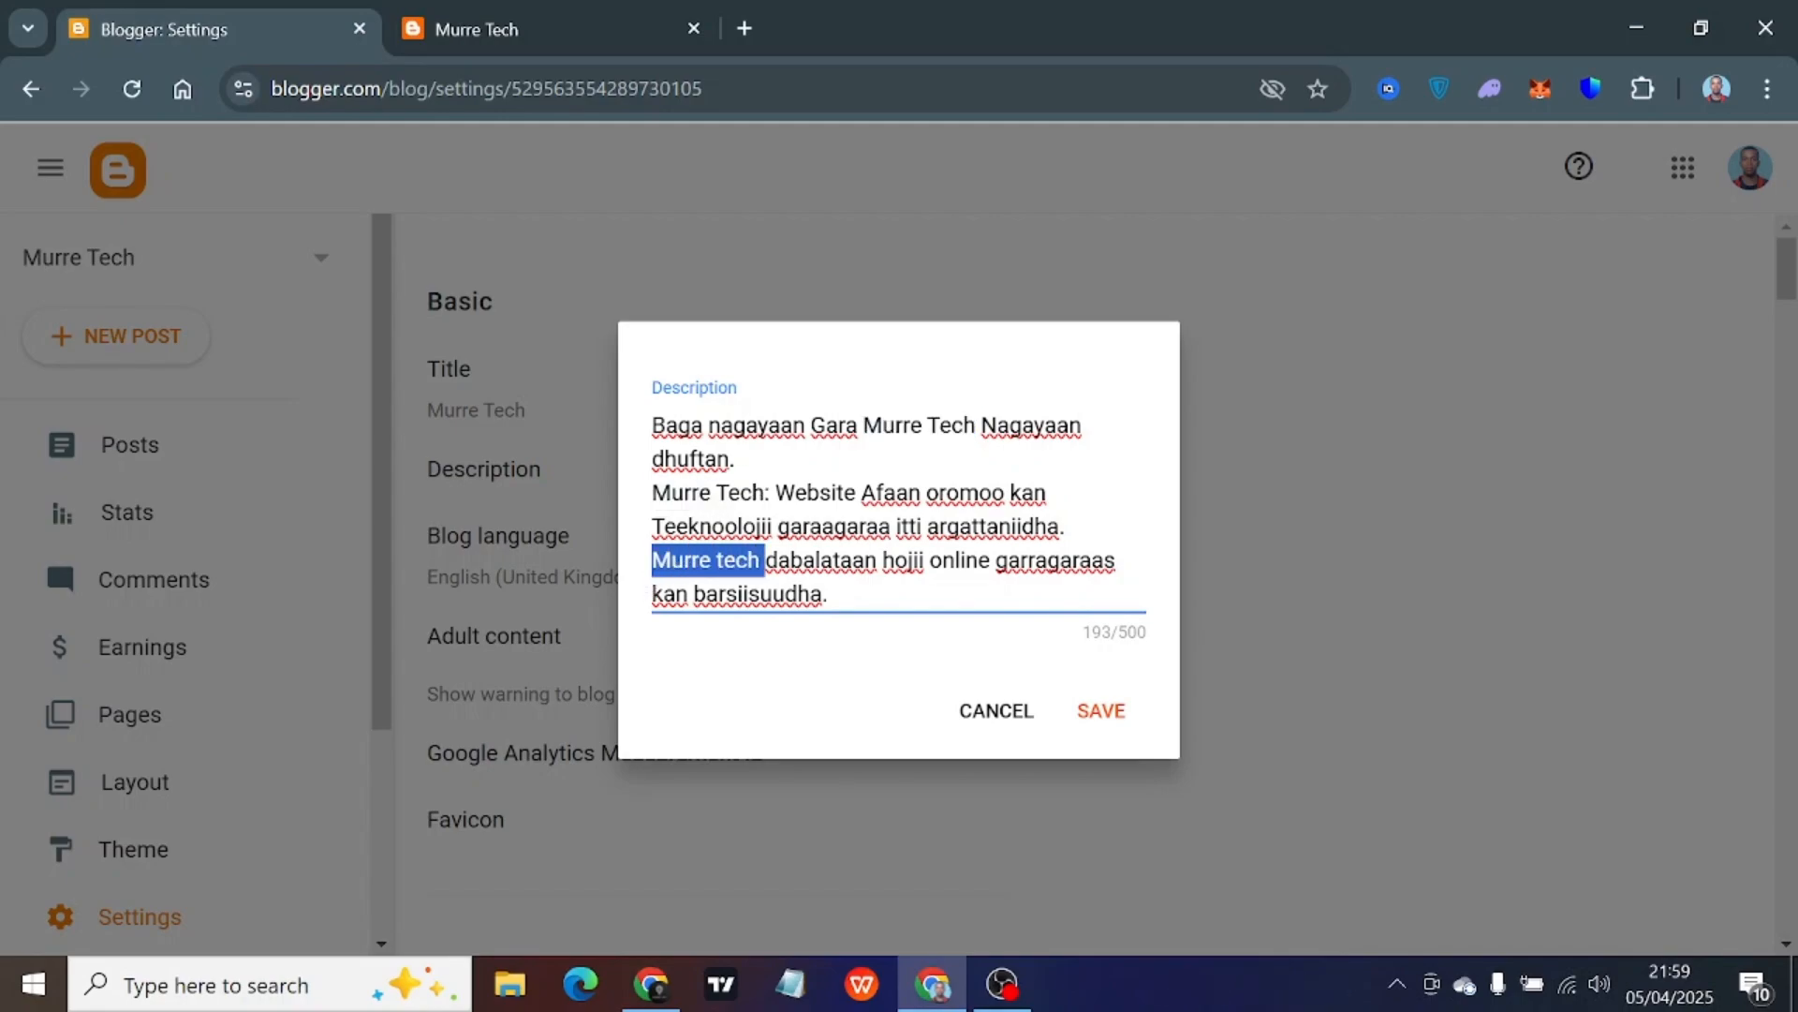
left_click(846, 630)
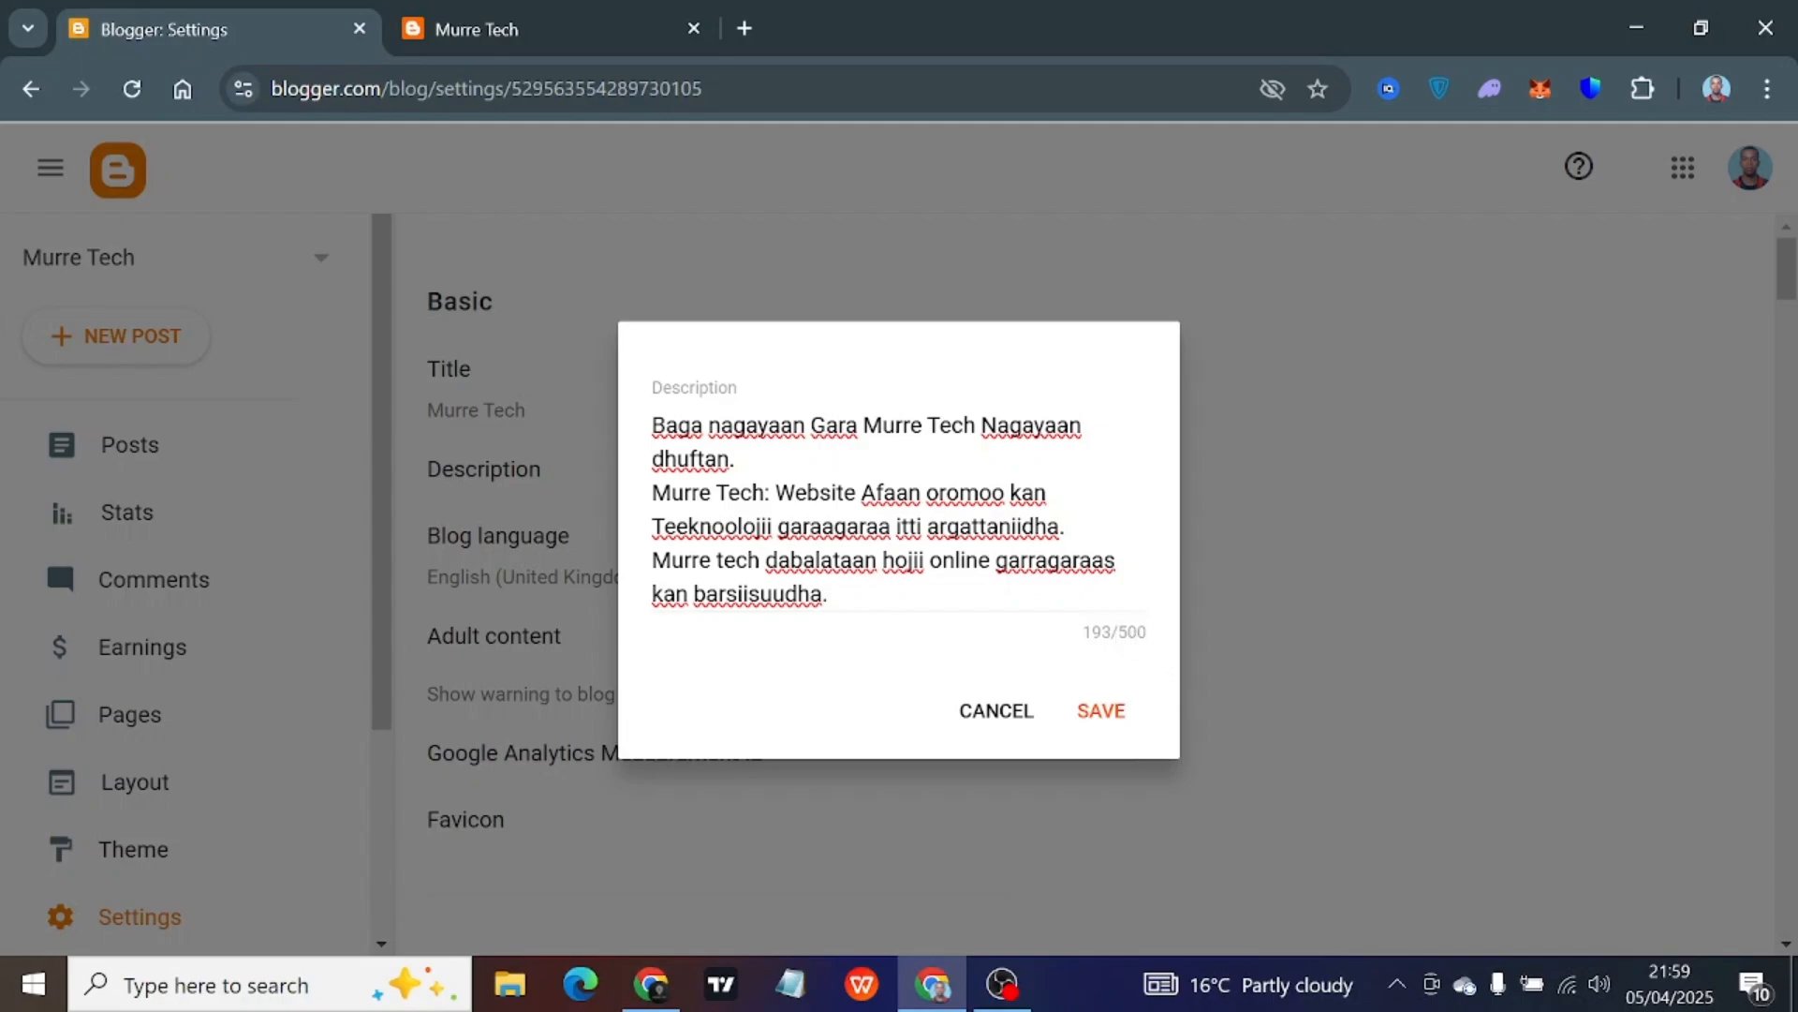
left_click(1099, 712)
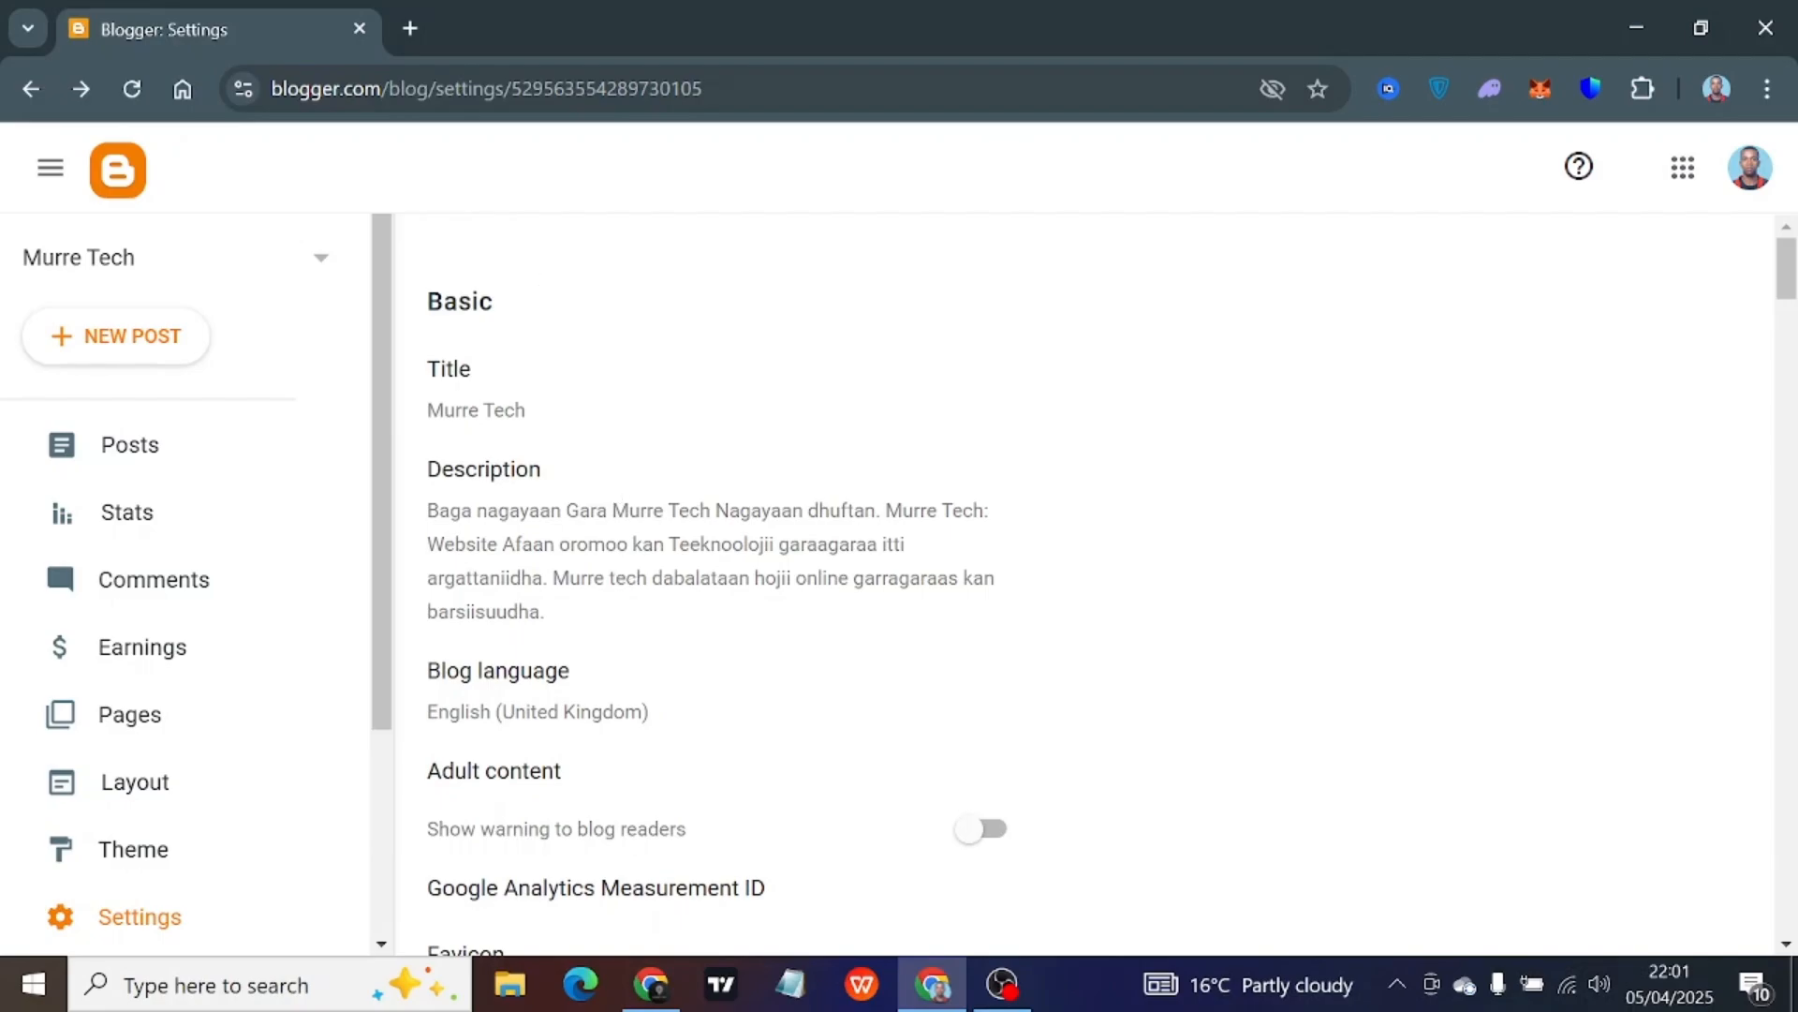
Search Google for "Murre tips" in a new browser tab
left_click(403, 26)
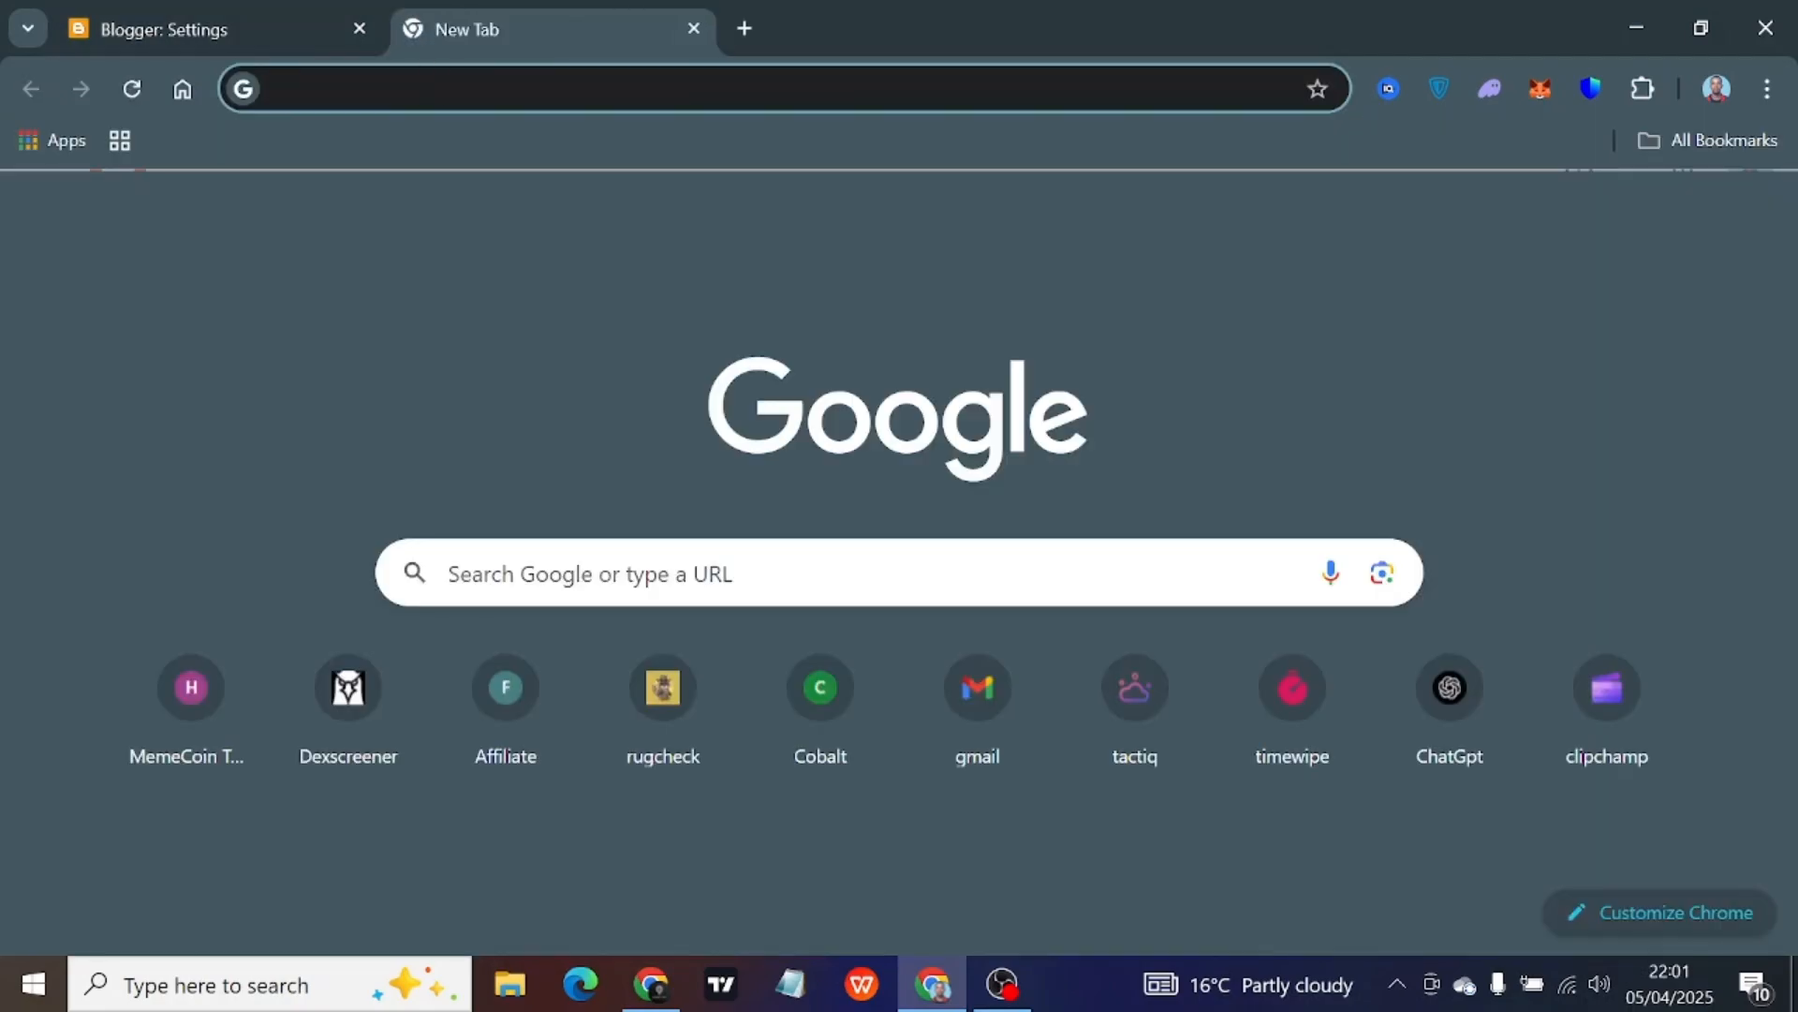
type("Murre")
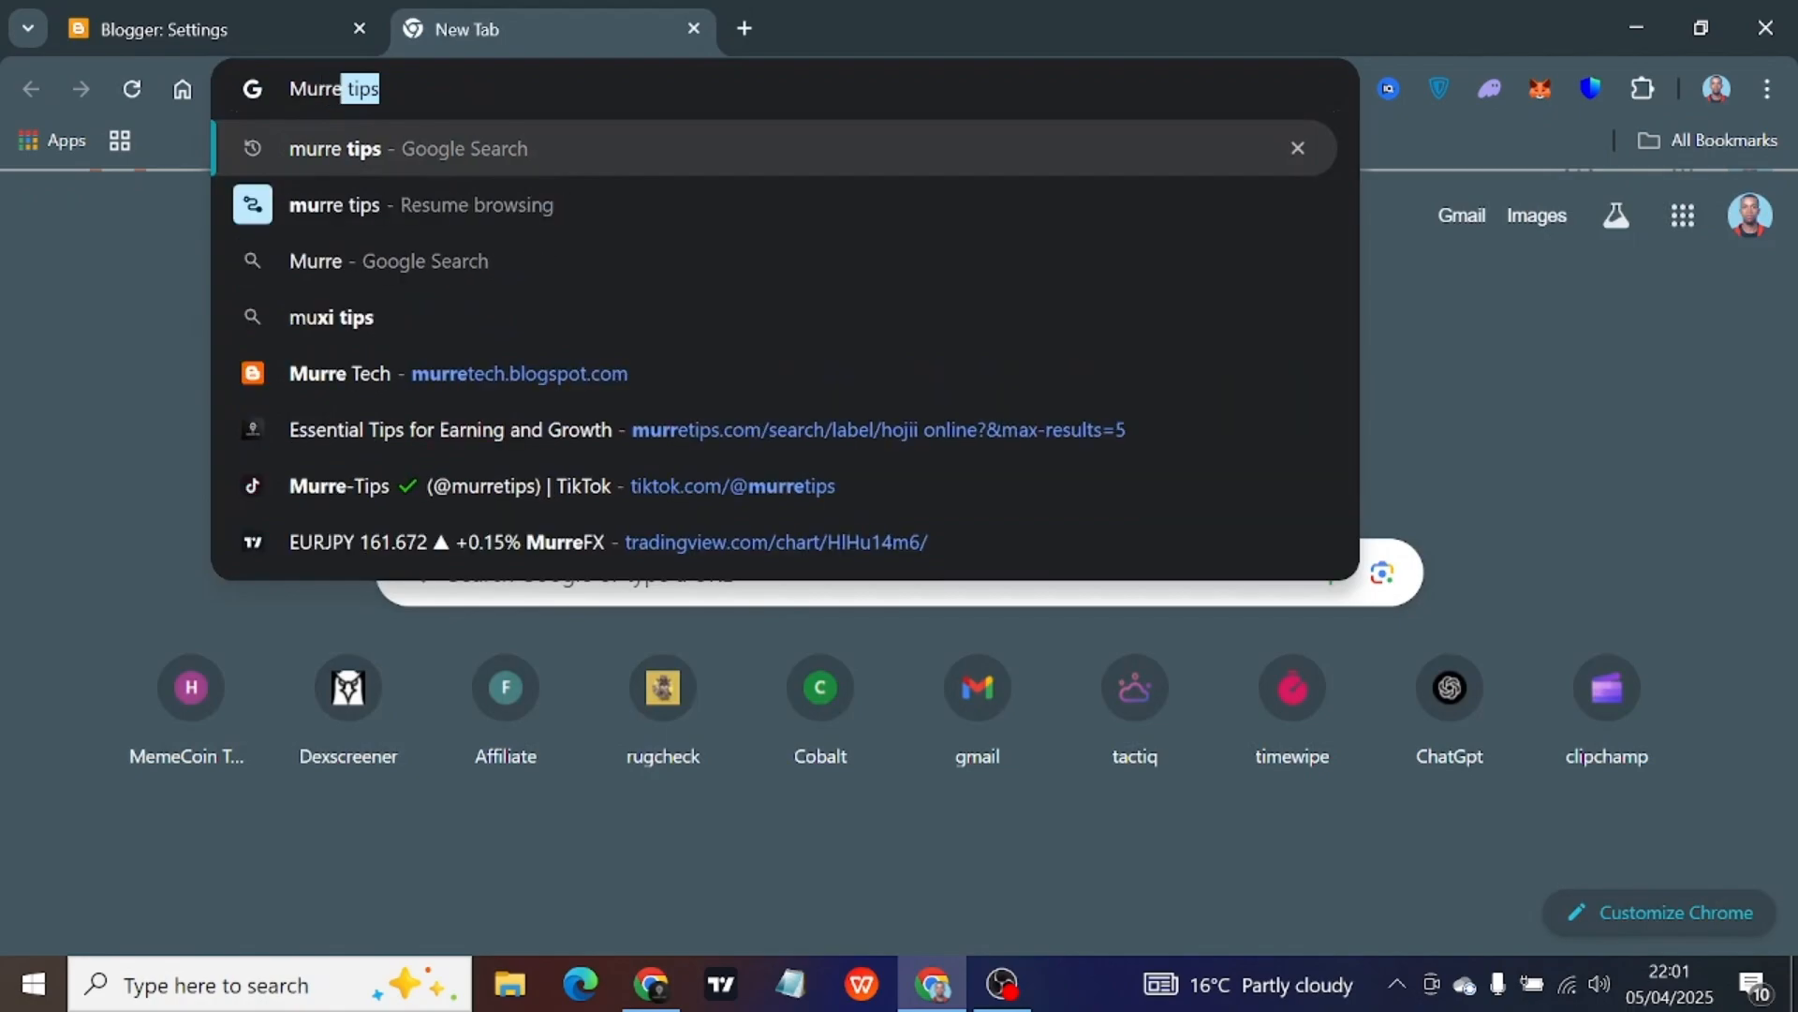
type(" tips")
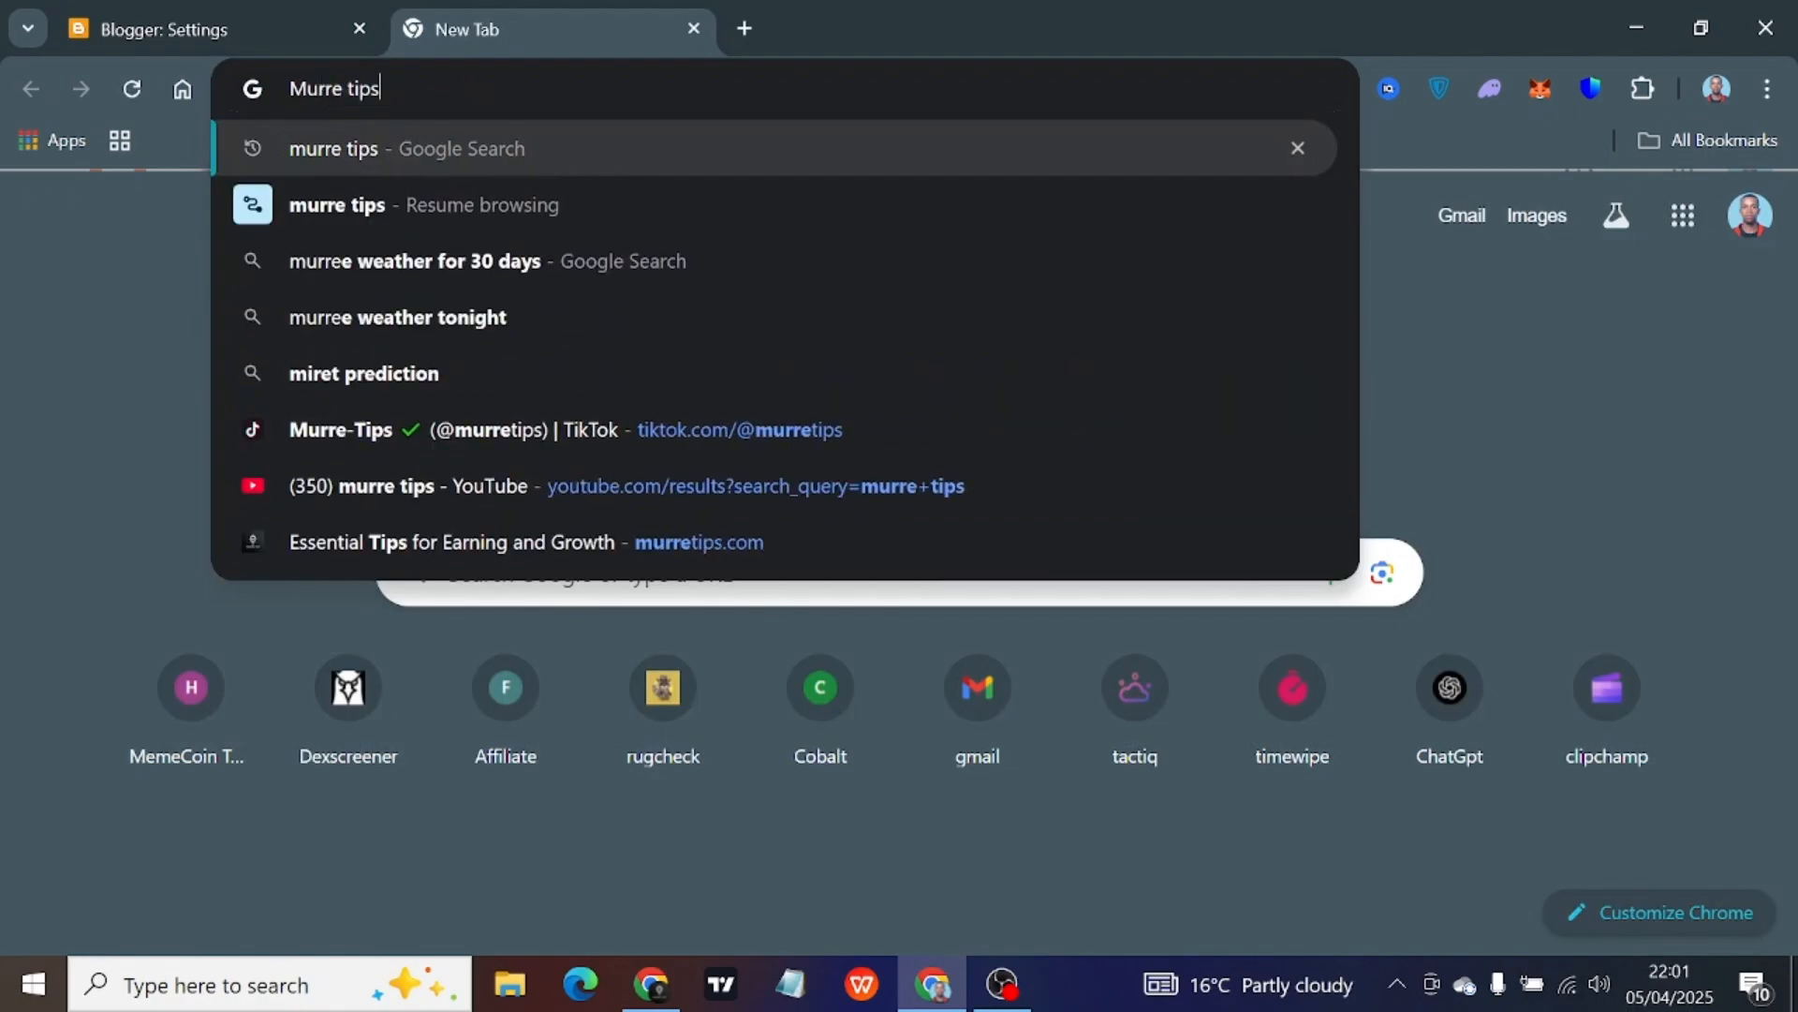
key("Return")
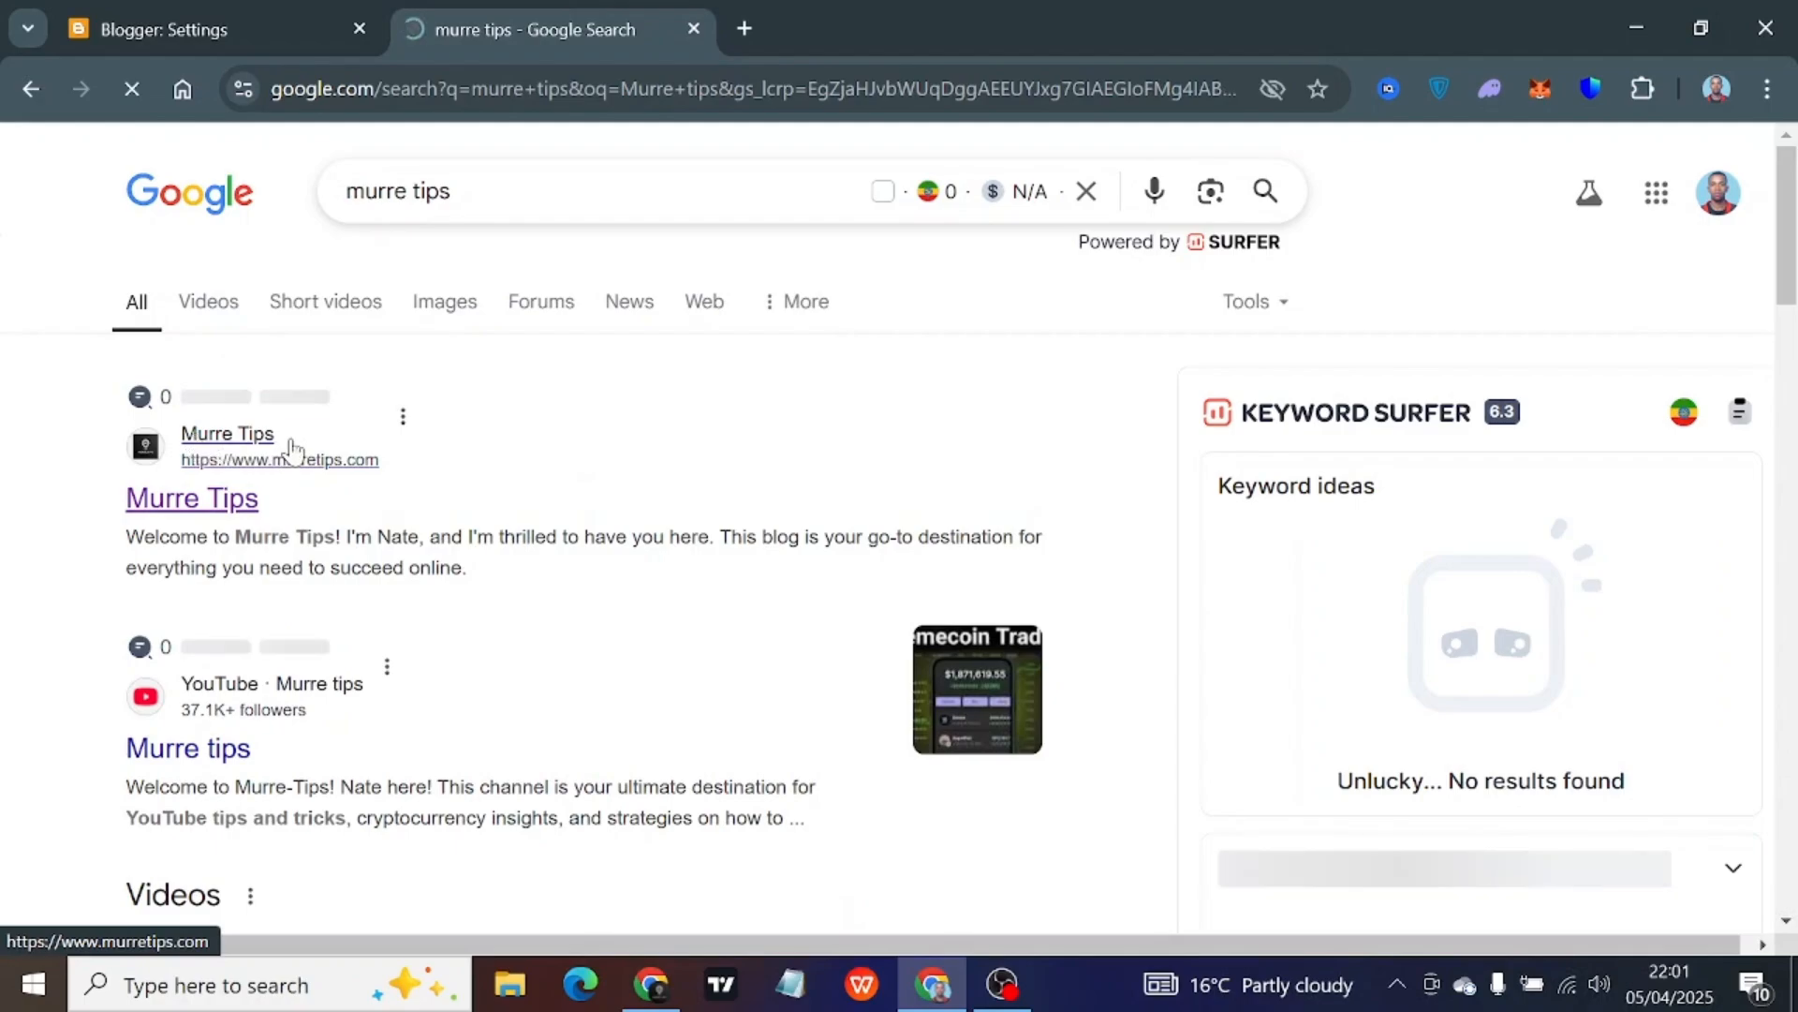
Examine the title and description snippet of the Murre Tips website in the search results
left_click_drag(288, 453, 90, 437)
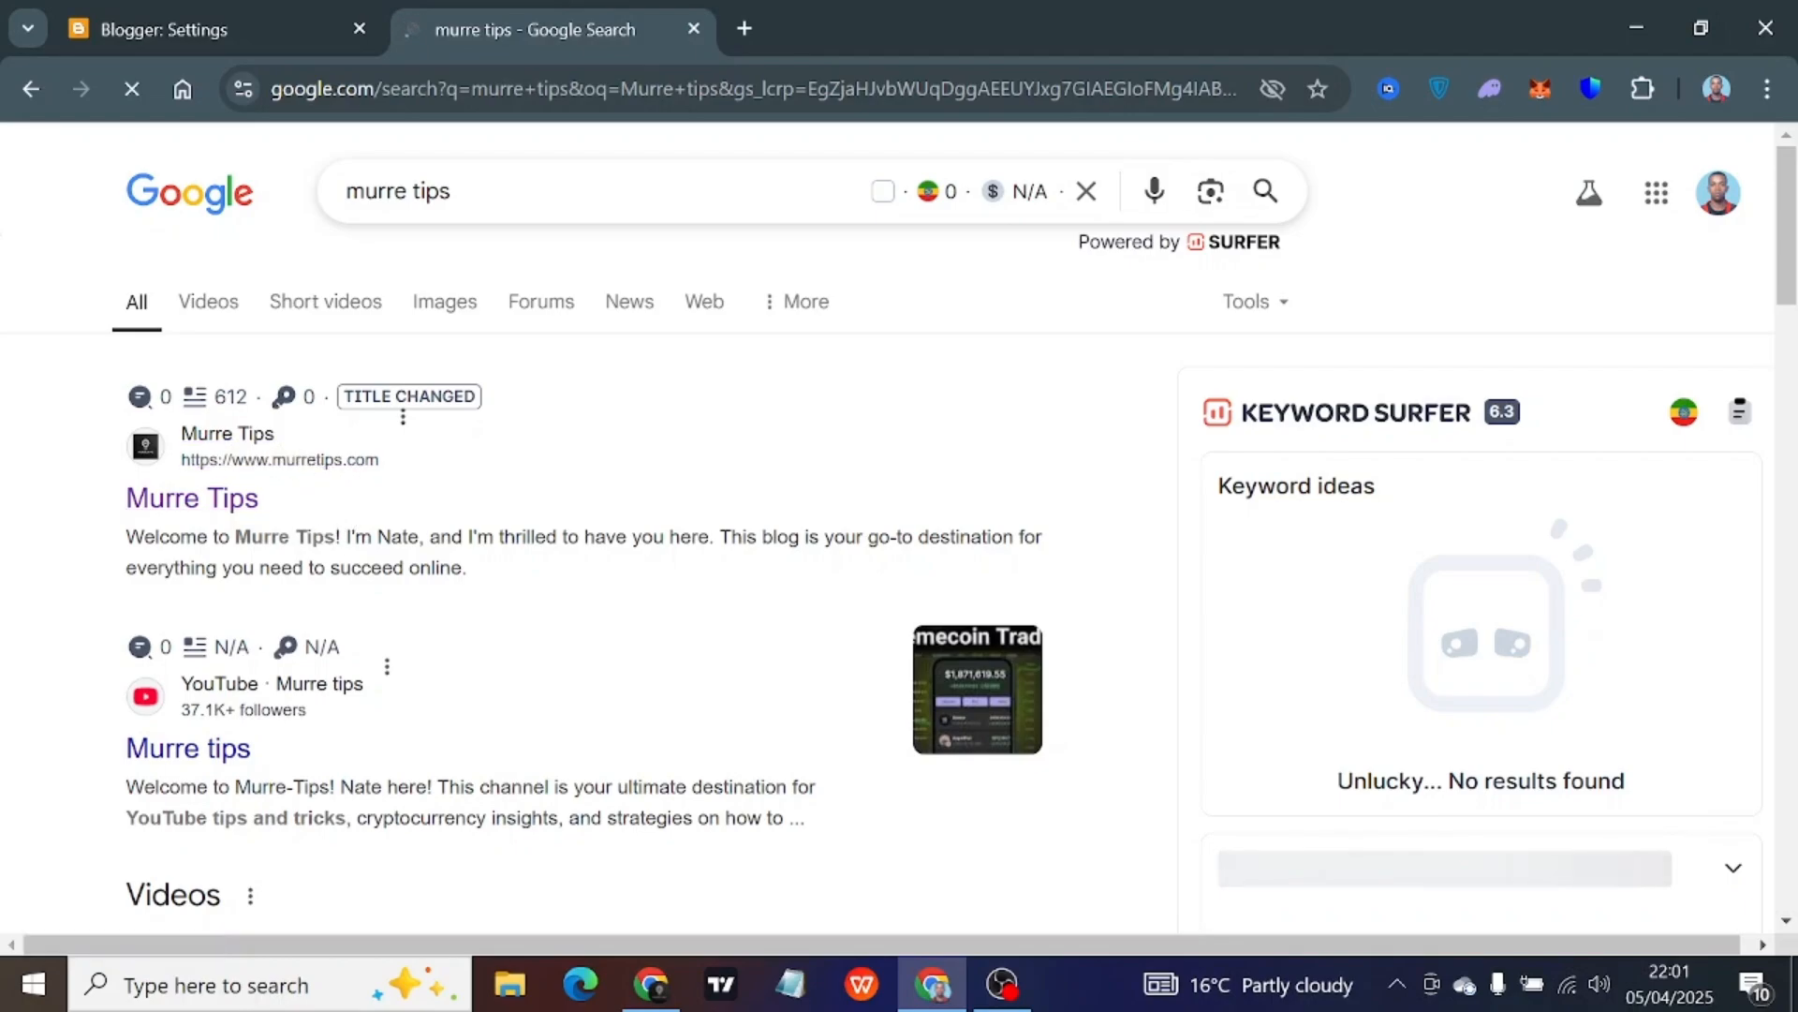
left_click_drag(125, 537, 335, 537)
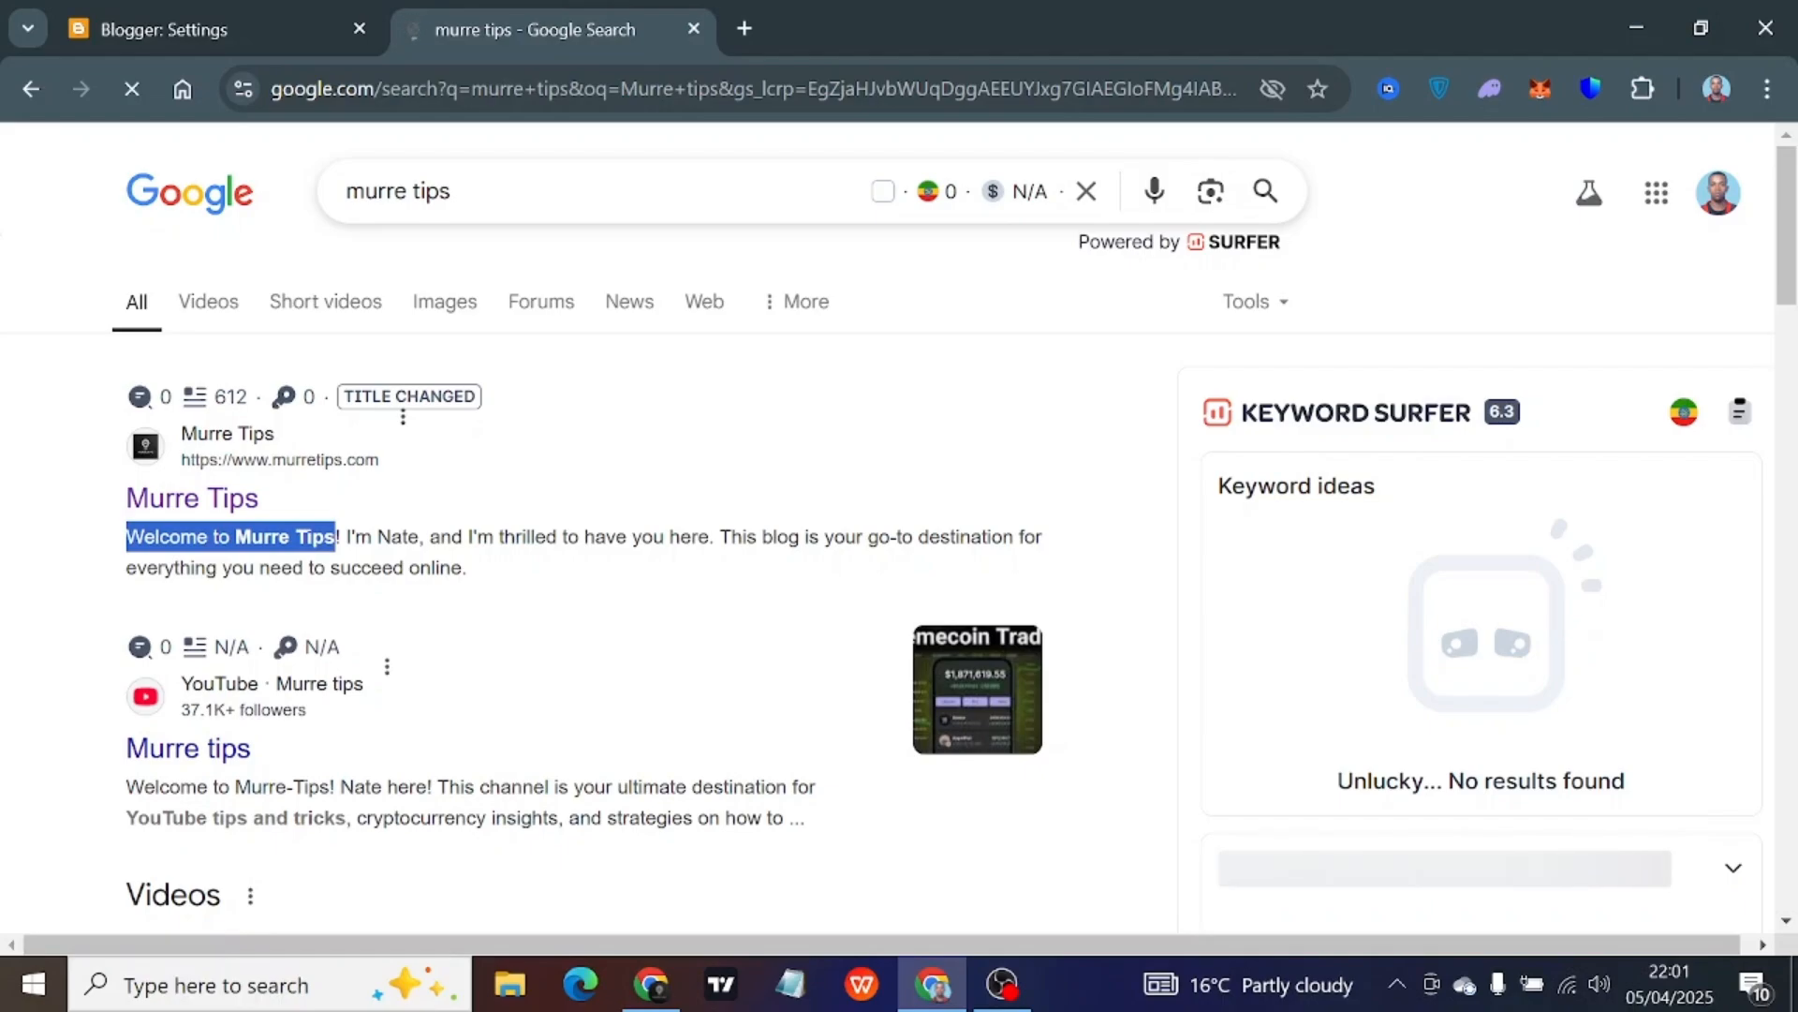
left_click(337, 539)
left_click_drag(234, 536, 336, 537)
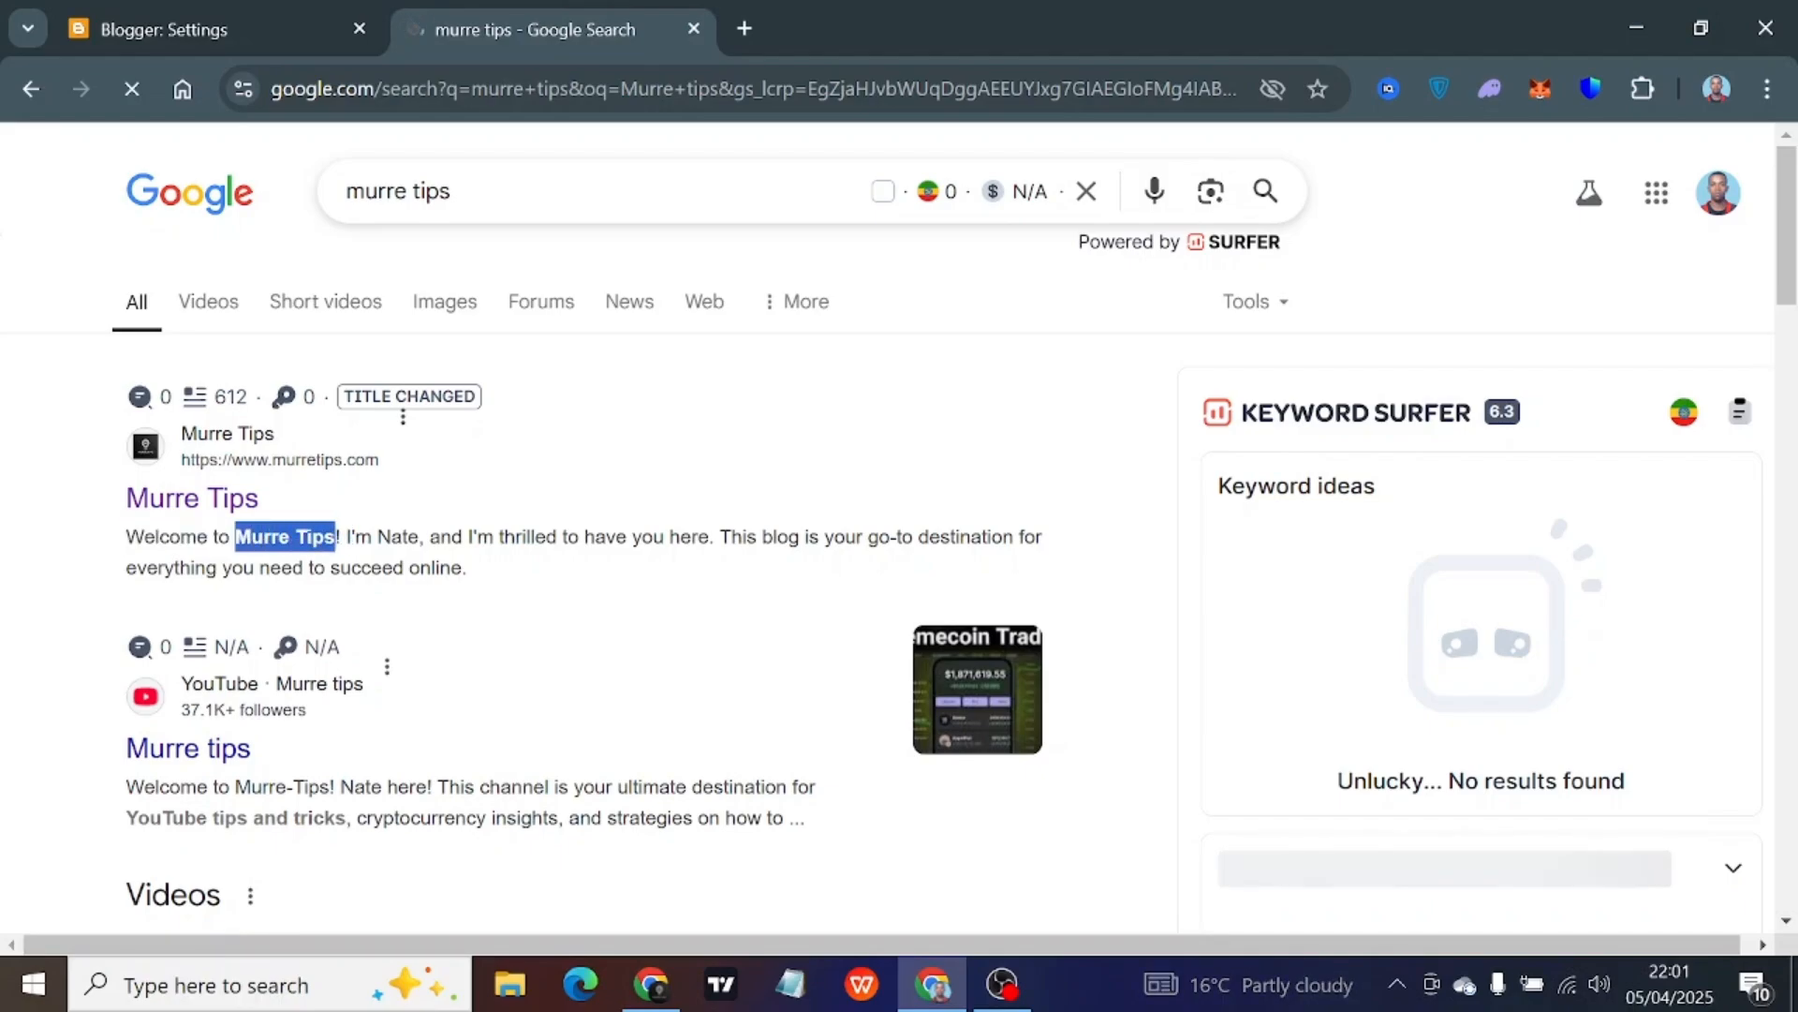
left_click(87, 523)
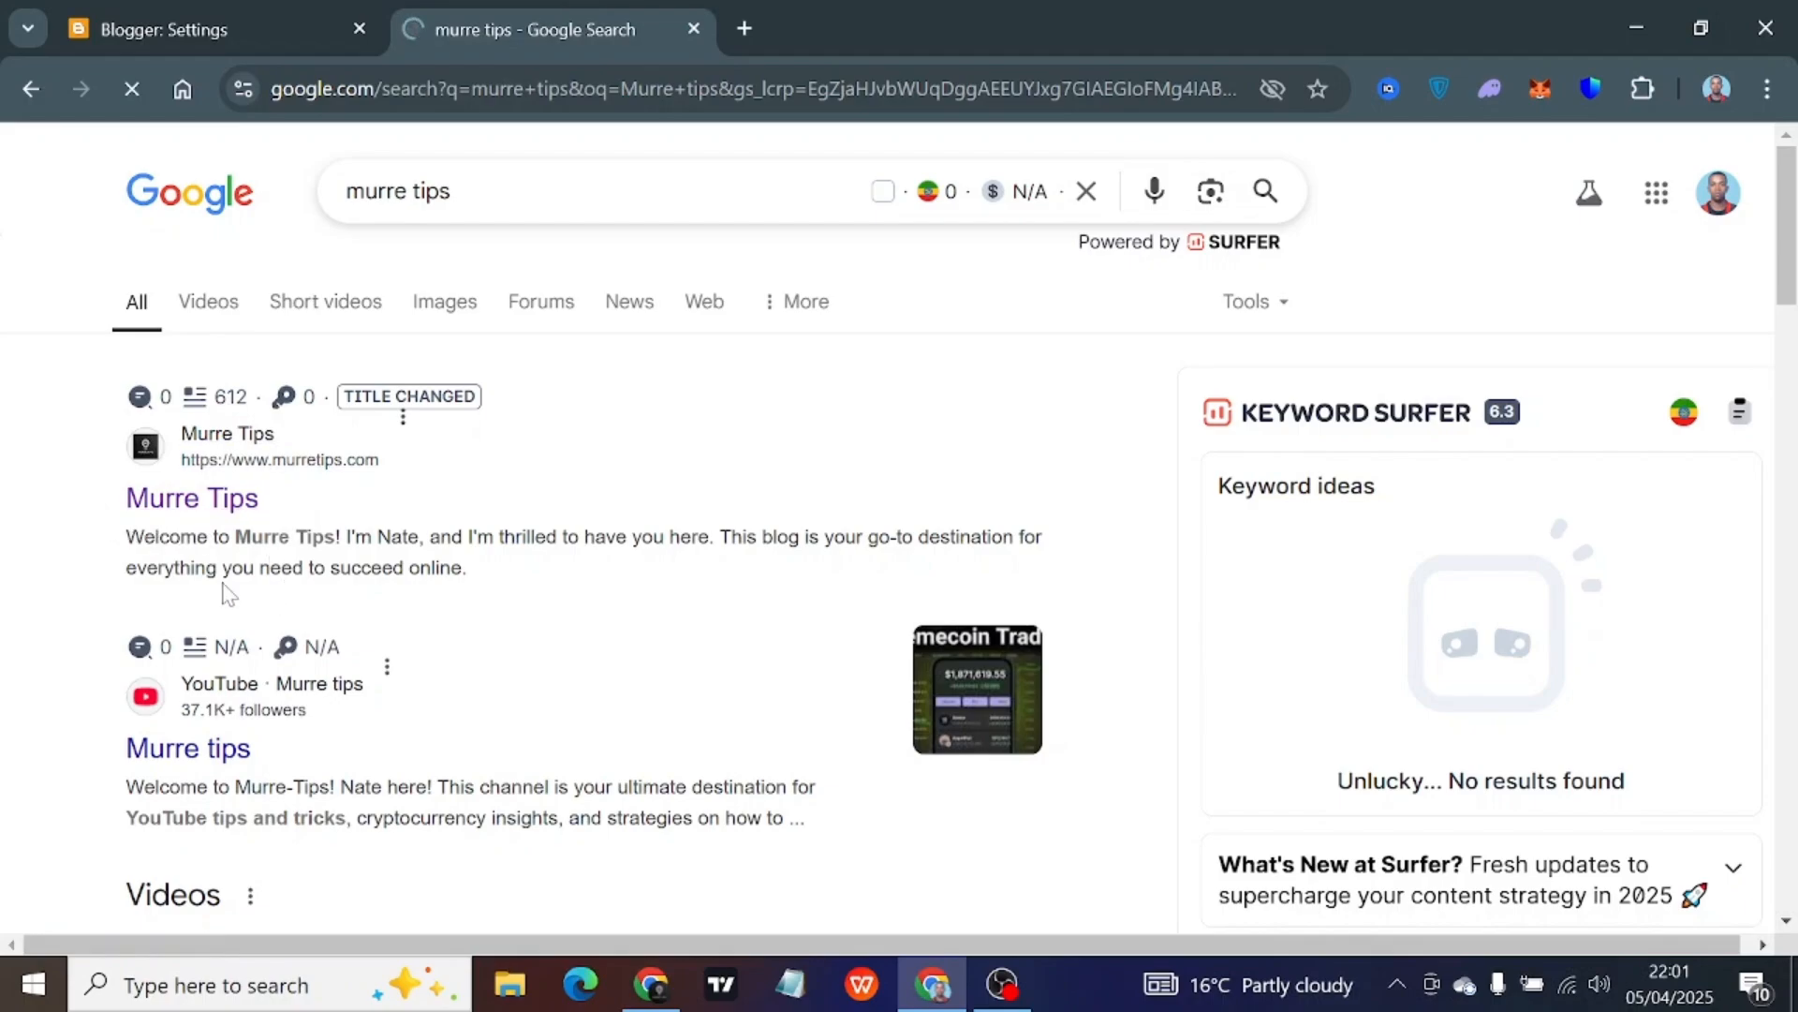
Return to the blog's settings, read the Favicon upload requirements and close the dialog without choosing a file
left_click(238, 11)
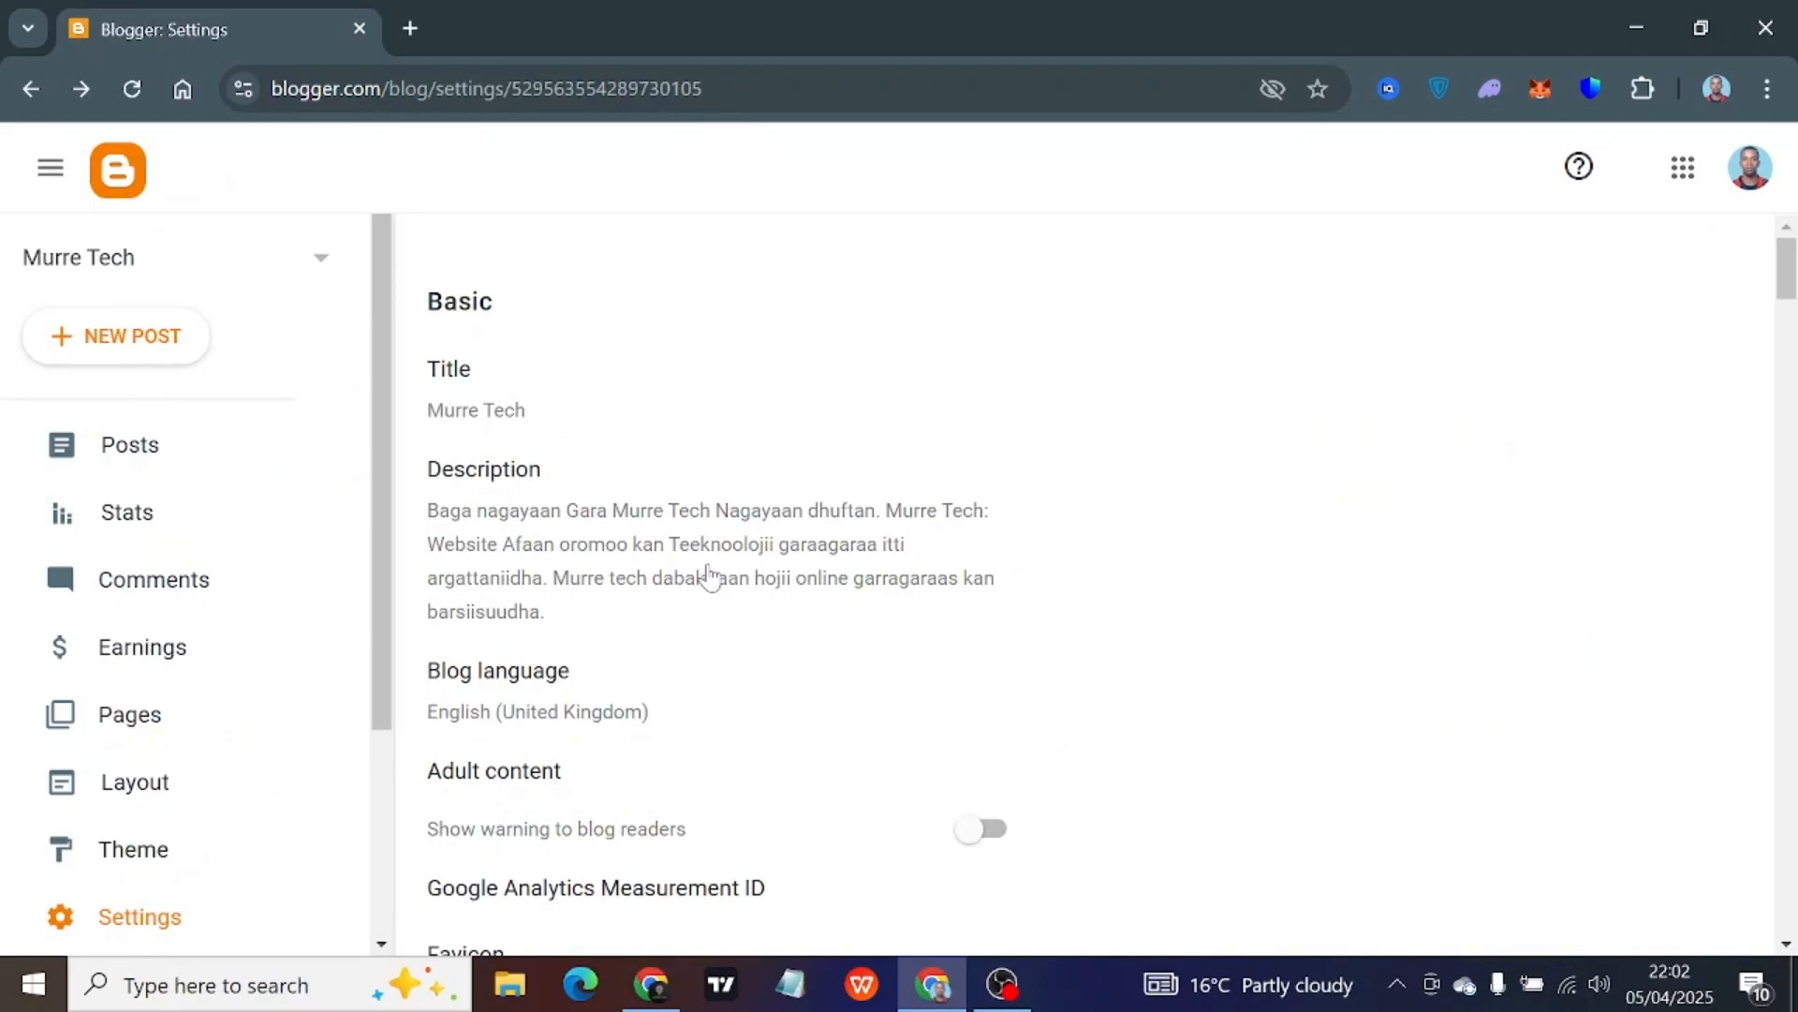
scroll(709, 576, "down", 4)
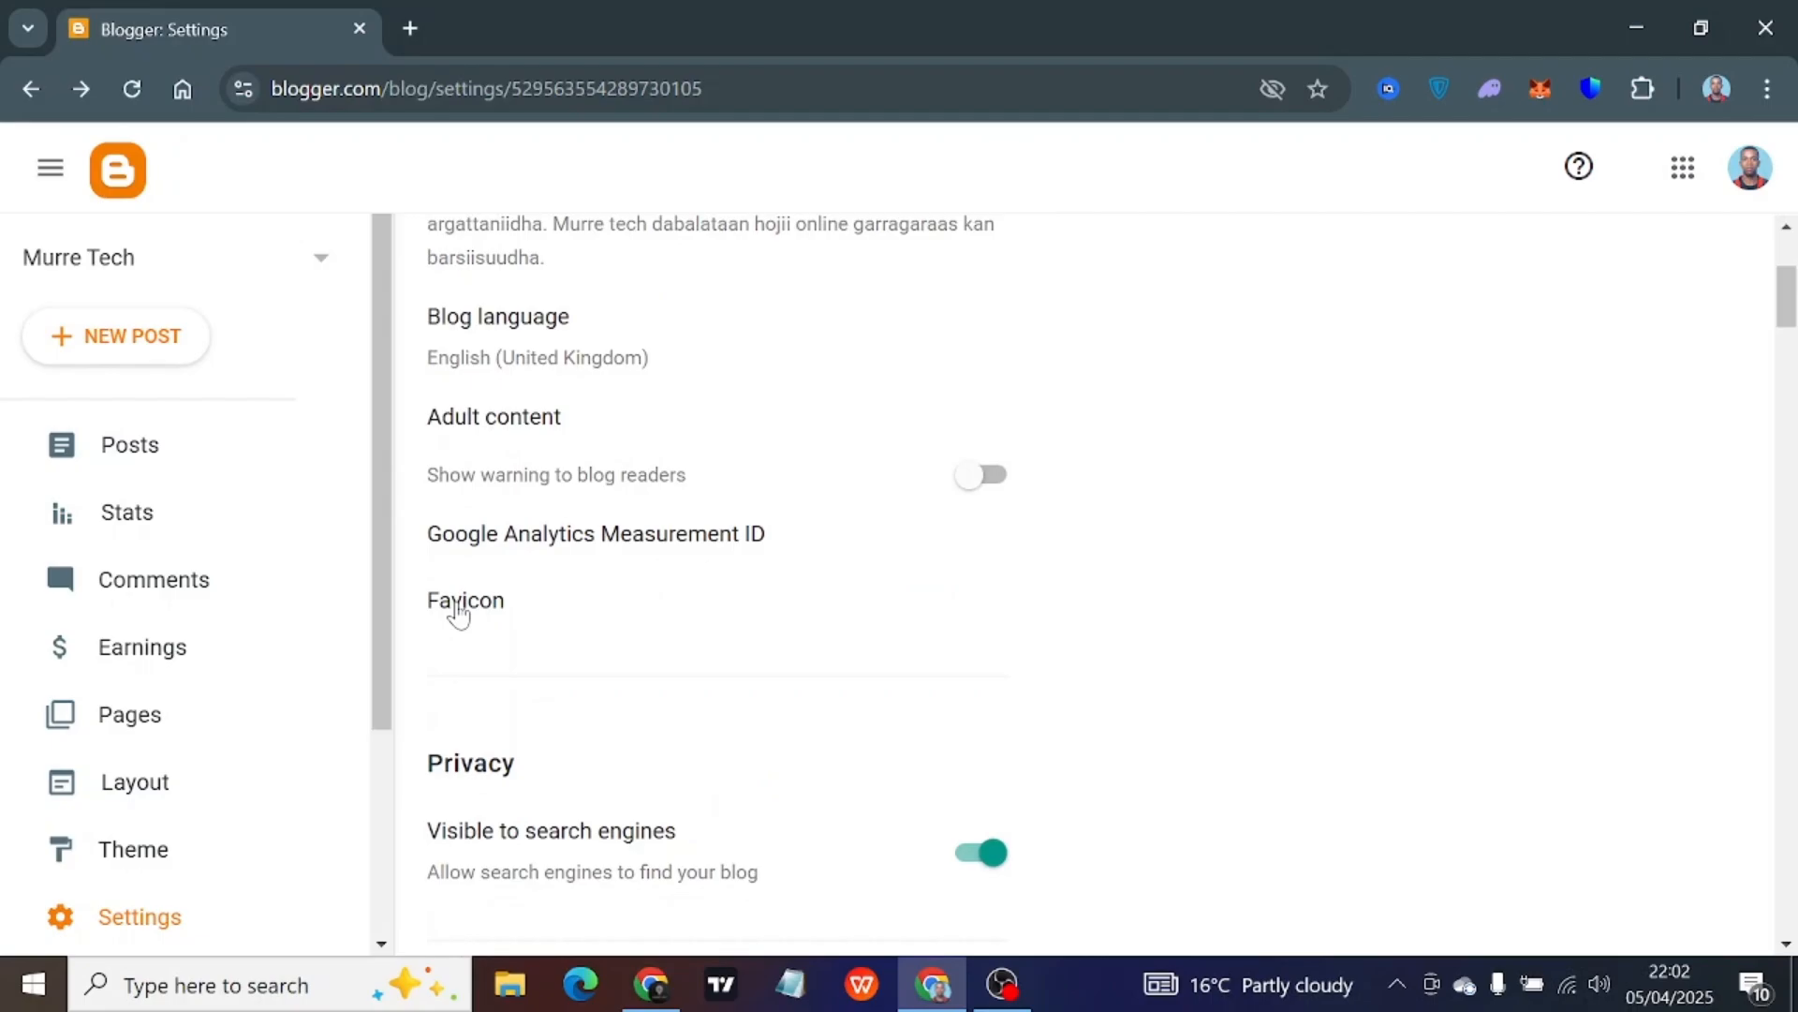
left_click(458, 607)
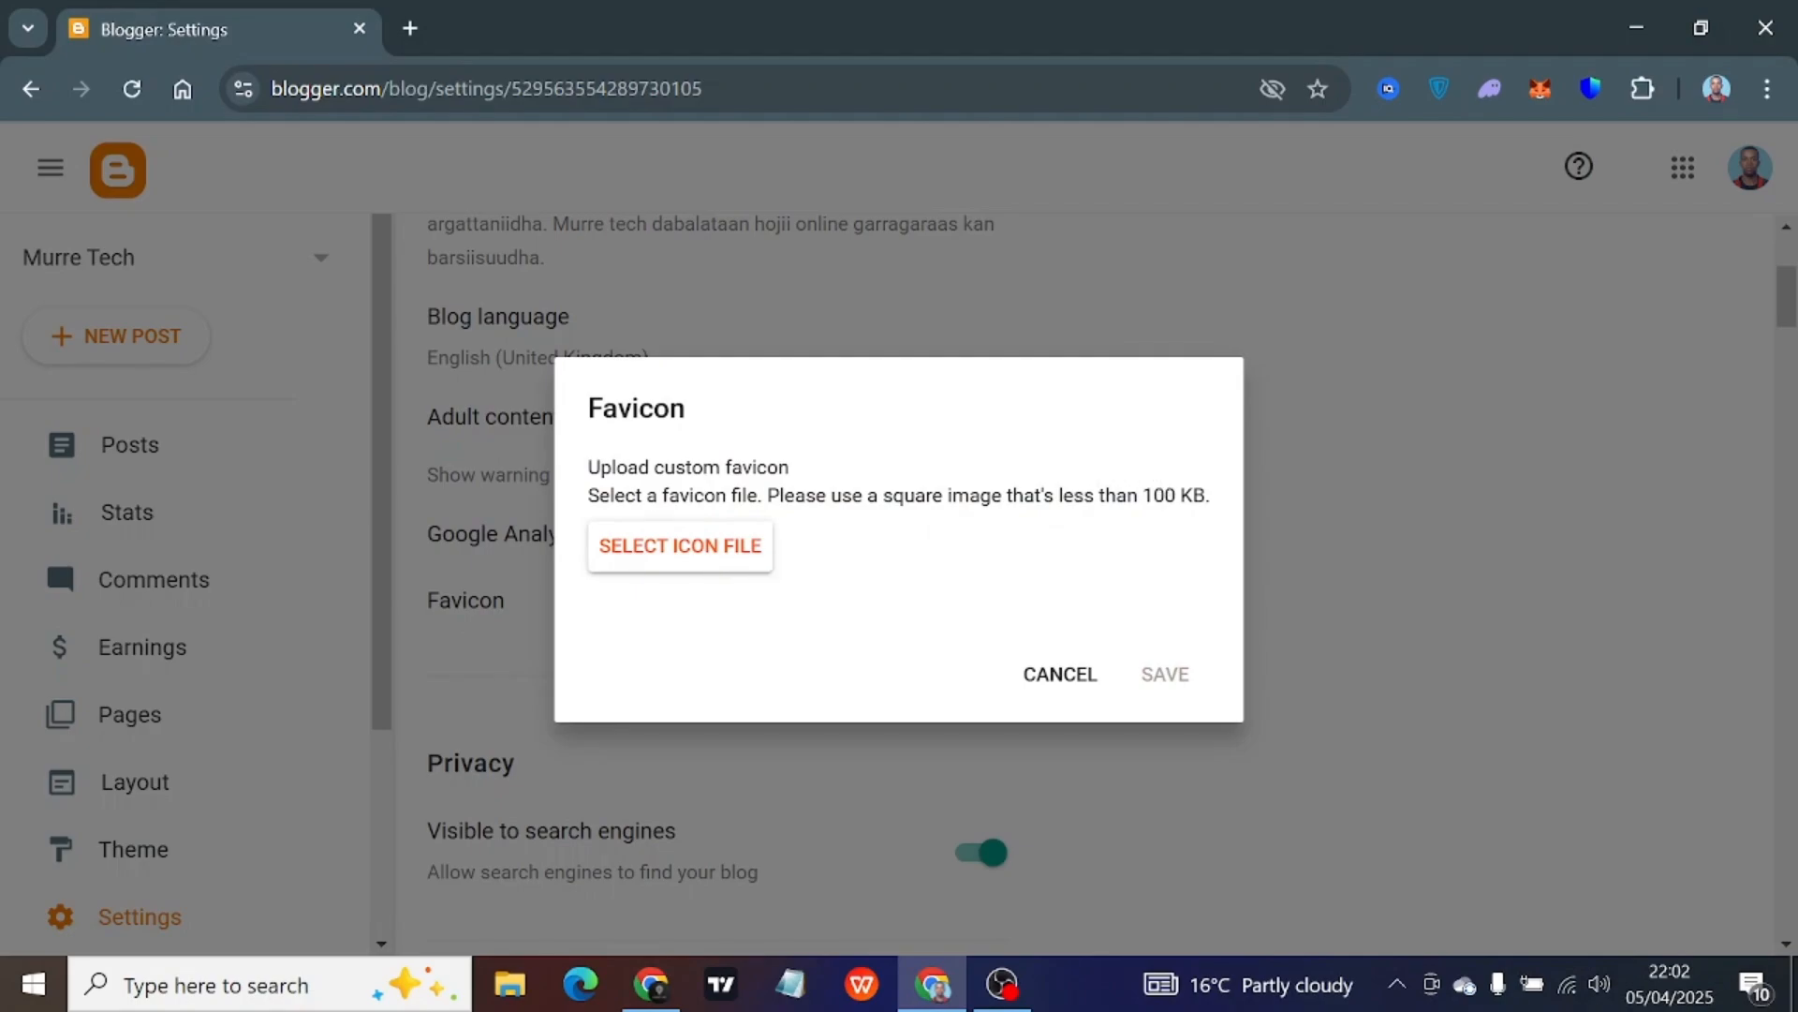
left_click_drag(1142, 494, 1179, 495)
left_click(1010, 559)
left_click(1052, 676)
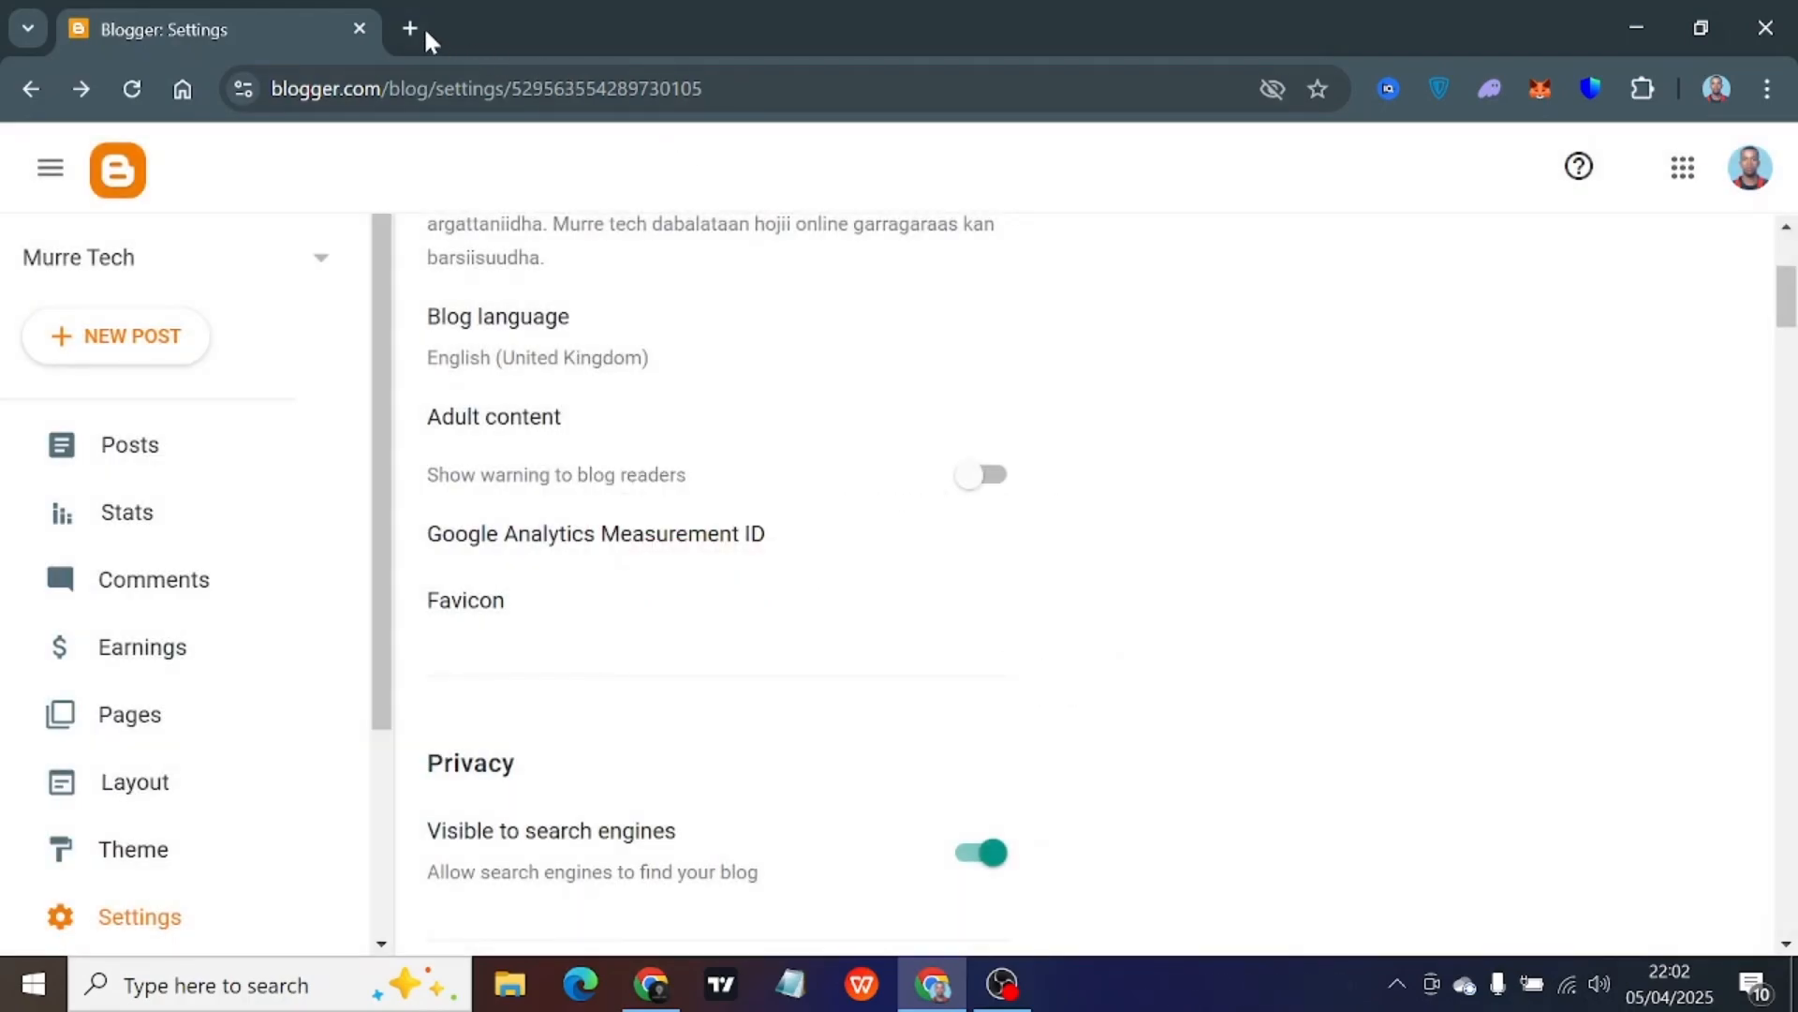
Open murretips.com in a new browser tab to view its favicon, and revisit the blog's Favicon upload dialog without choosing a file
left_click(412, 30)
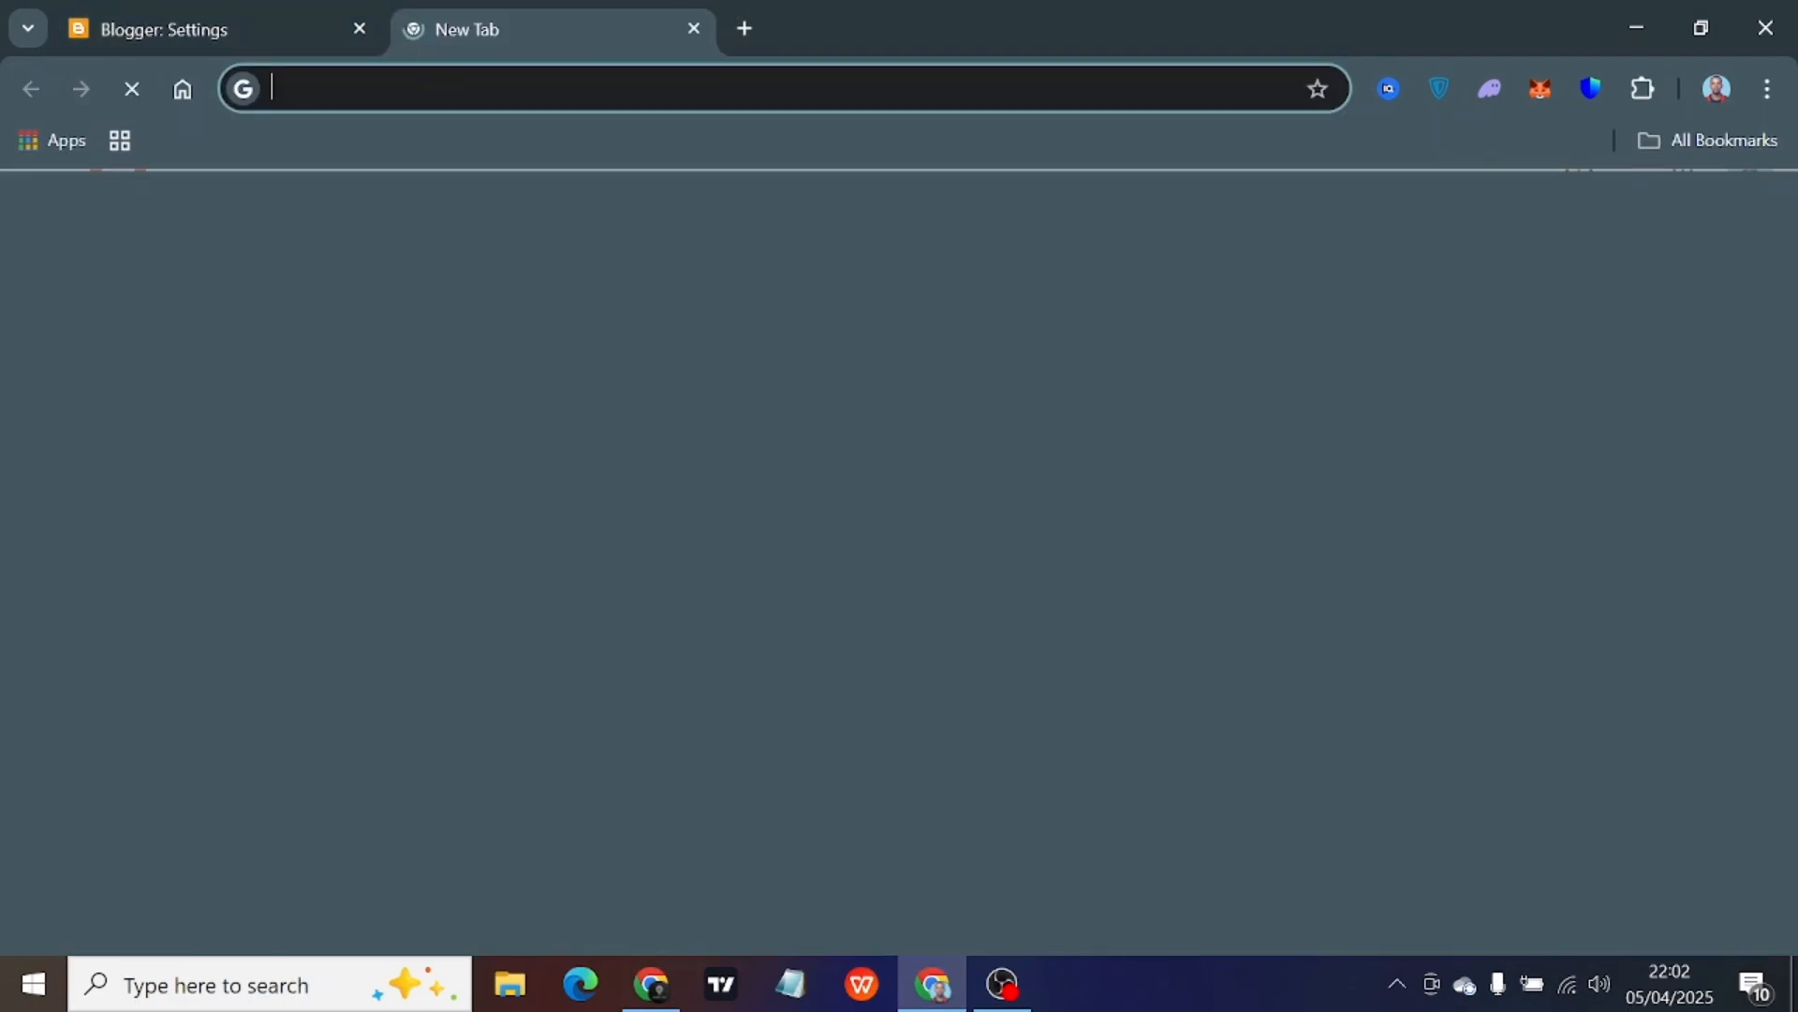
type("mu")
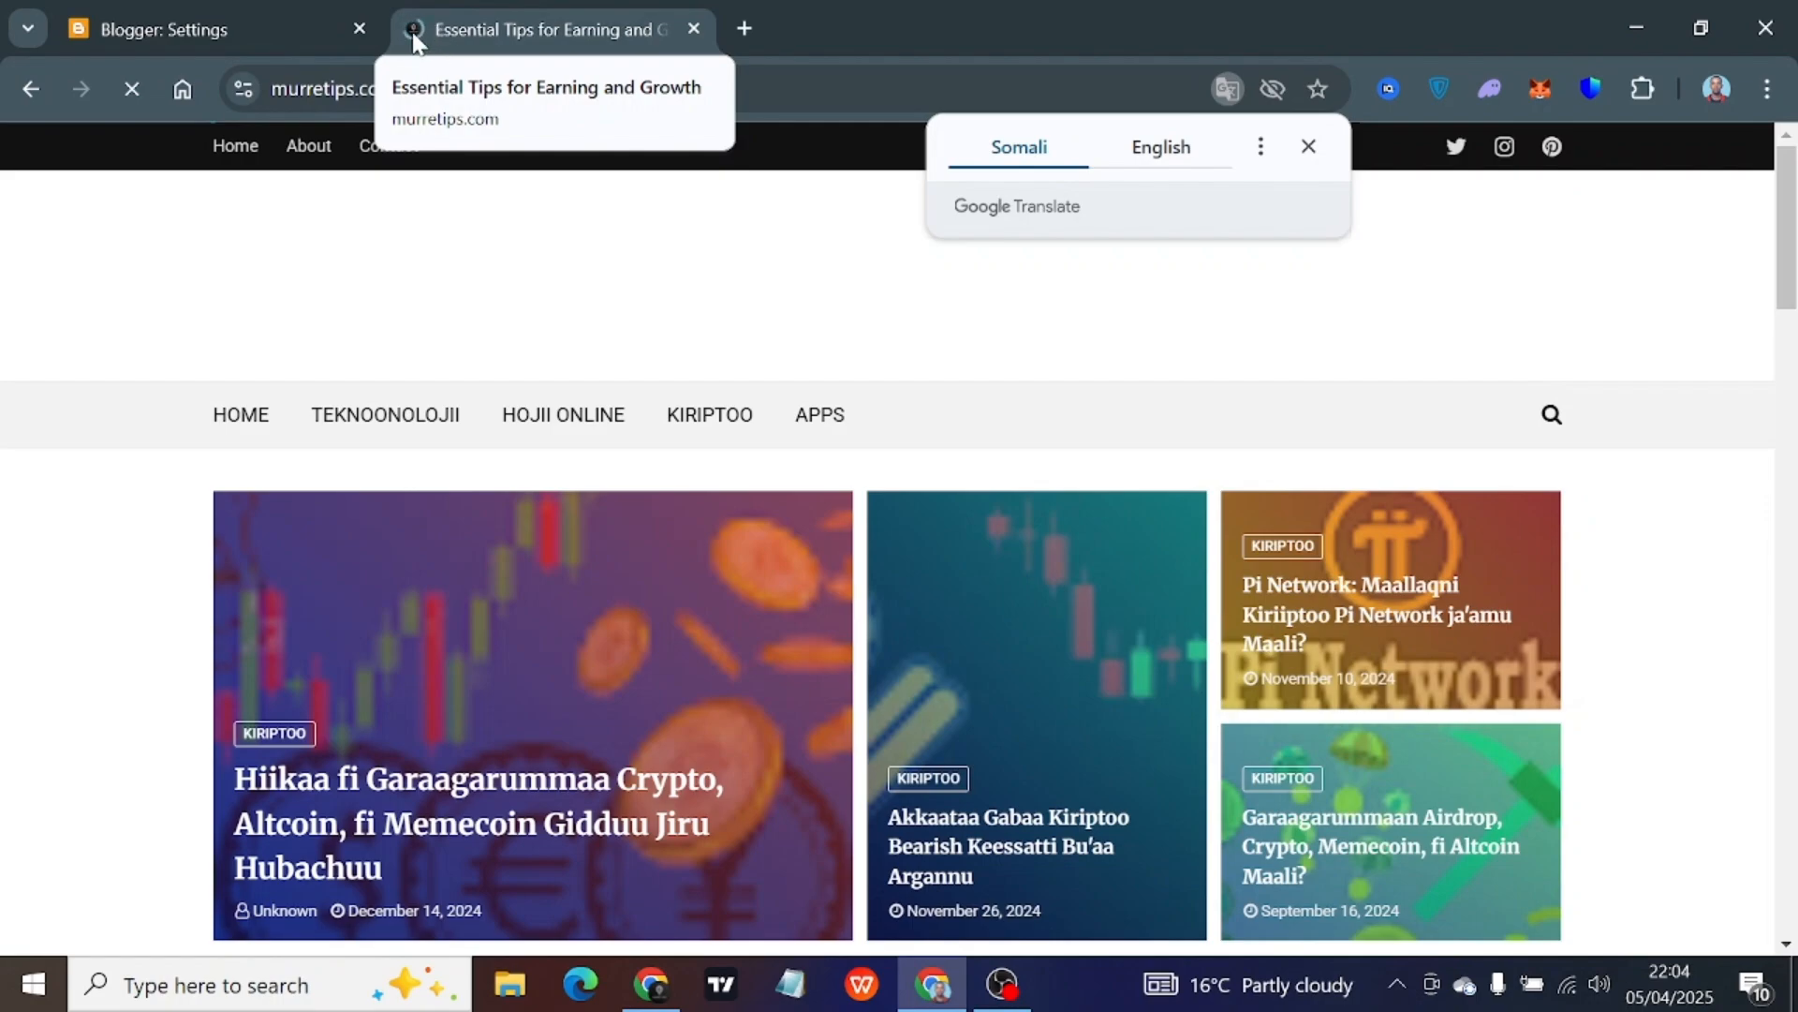
left_click(206, 30)
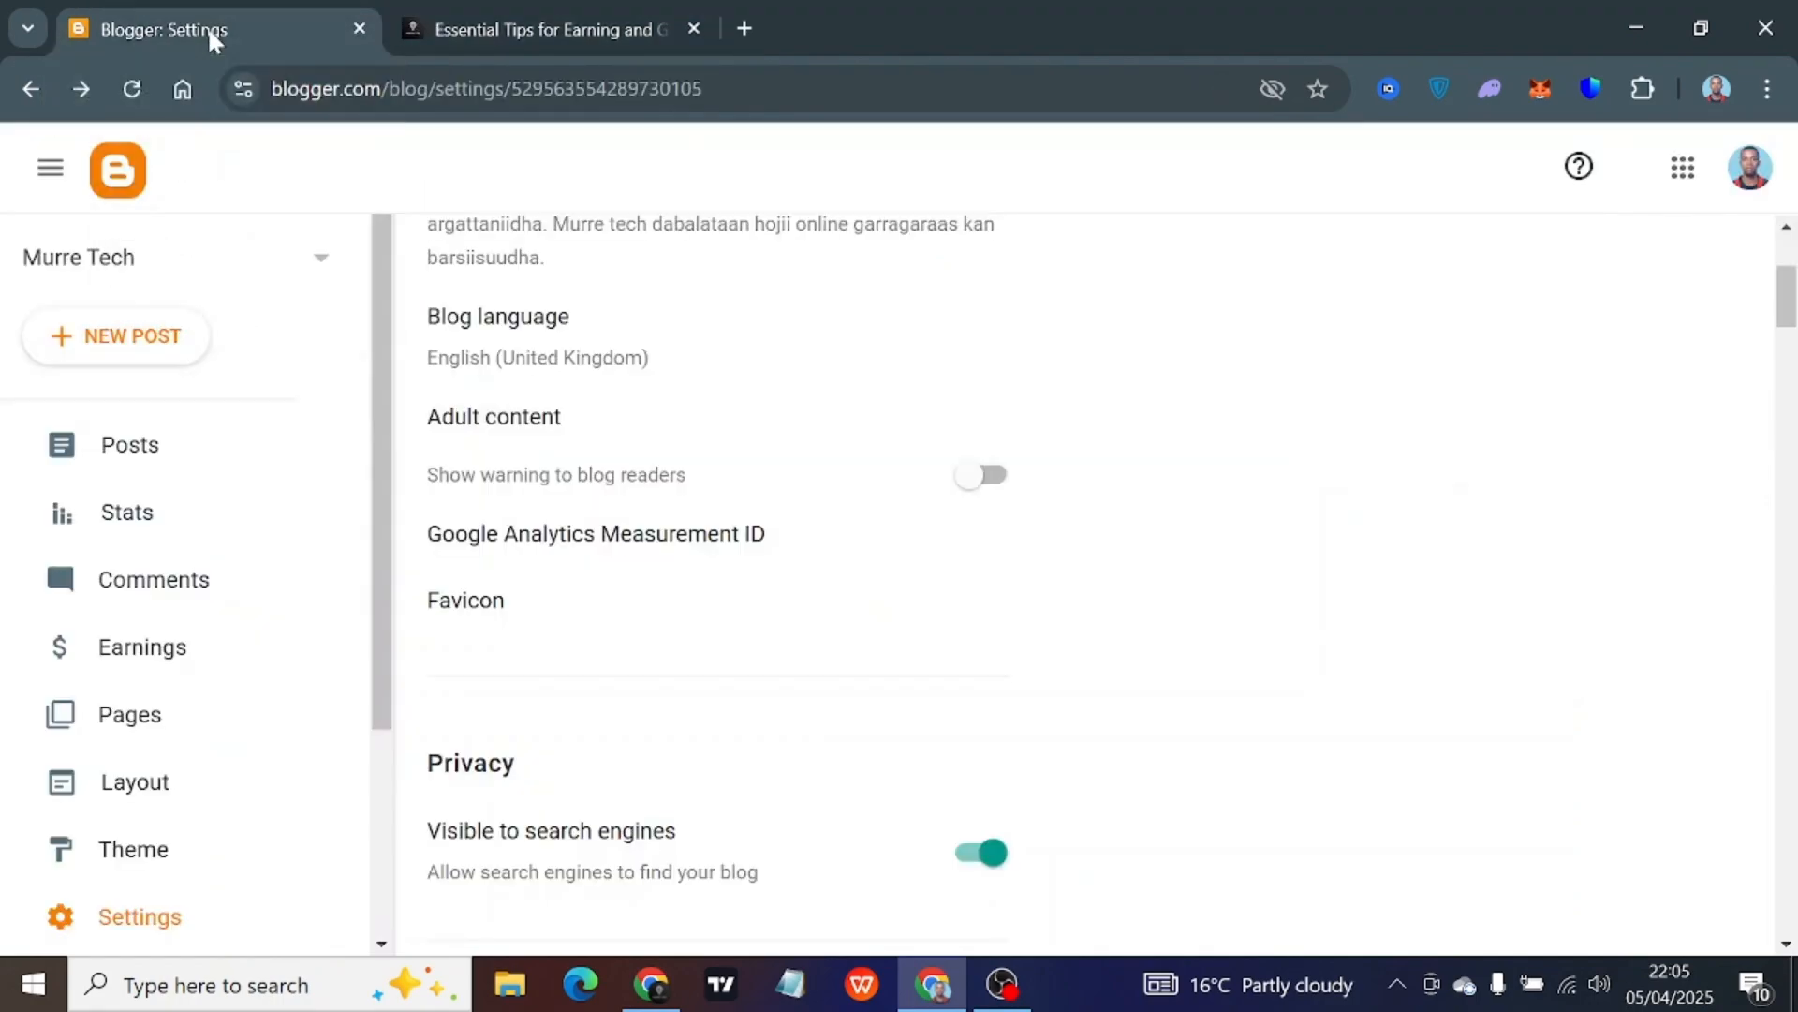
left_click(482, 605)
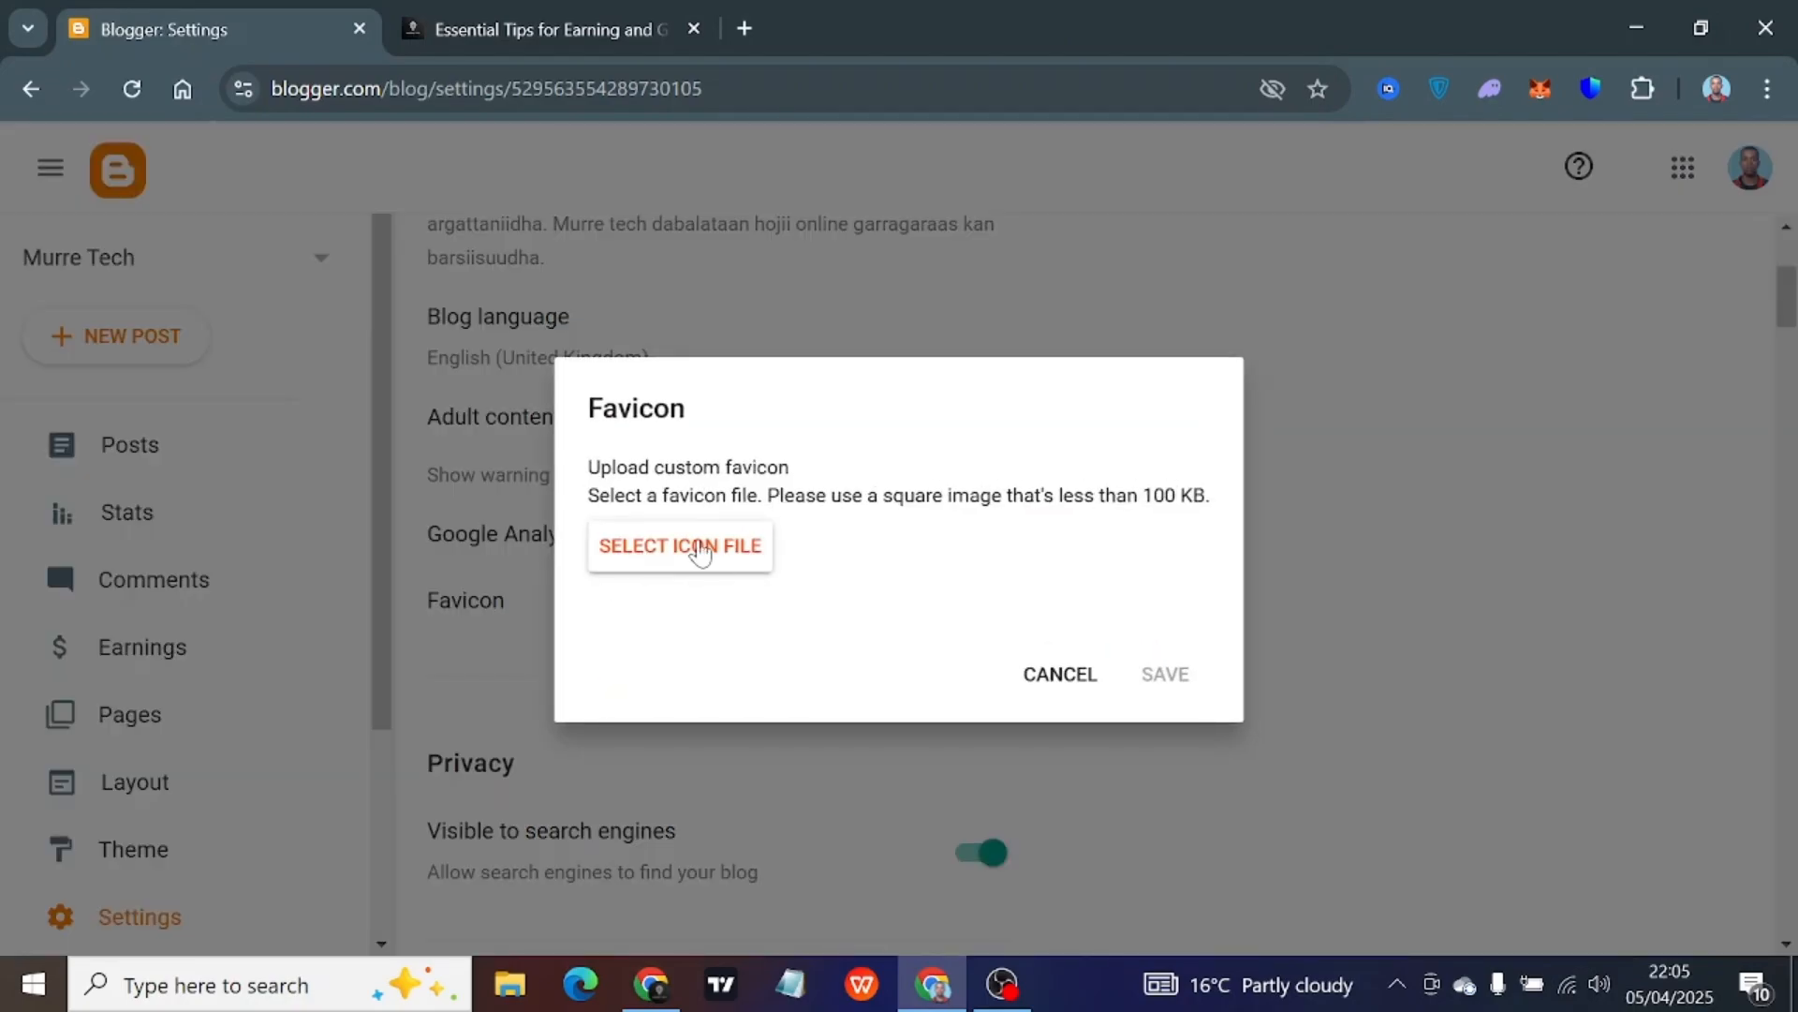
left_click(1062, 675)
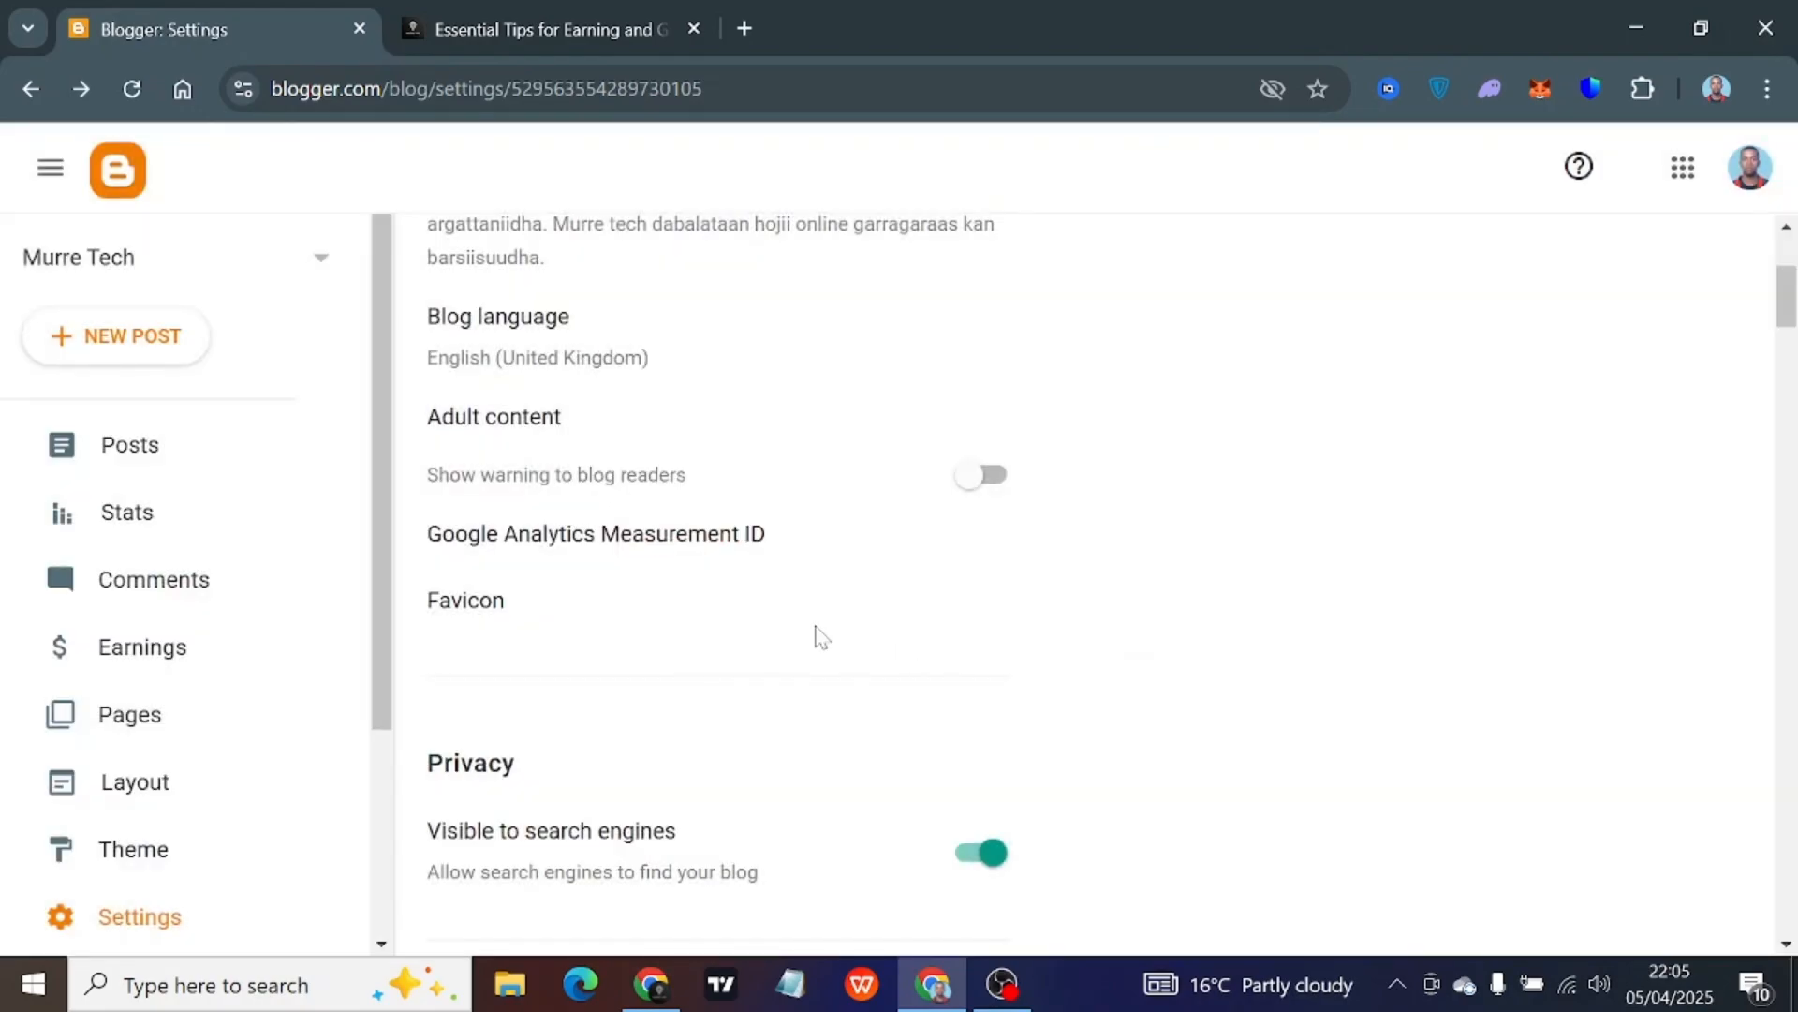
Toggle the "Visible to search engines" privacy option off and on, leaving it enabled
scroll(819, 637, "down", 2)
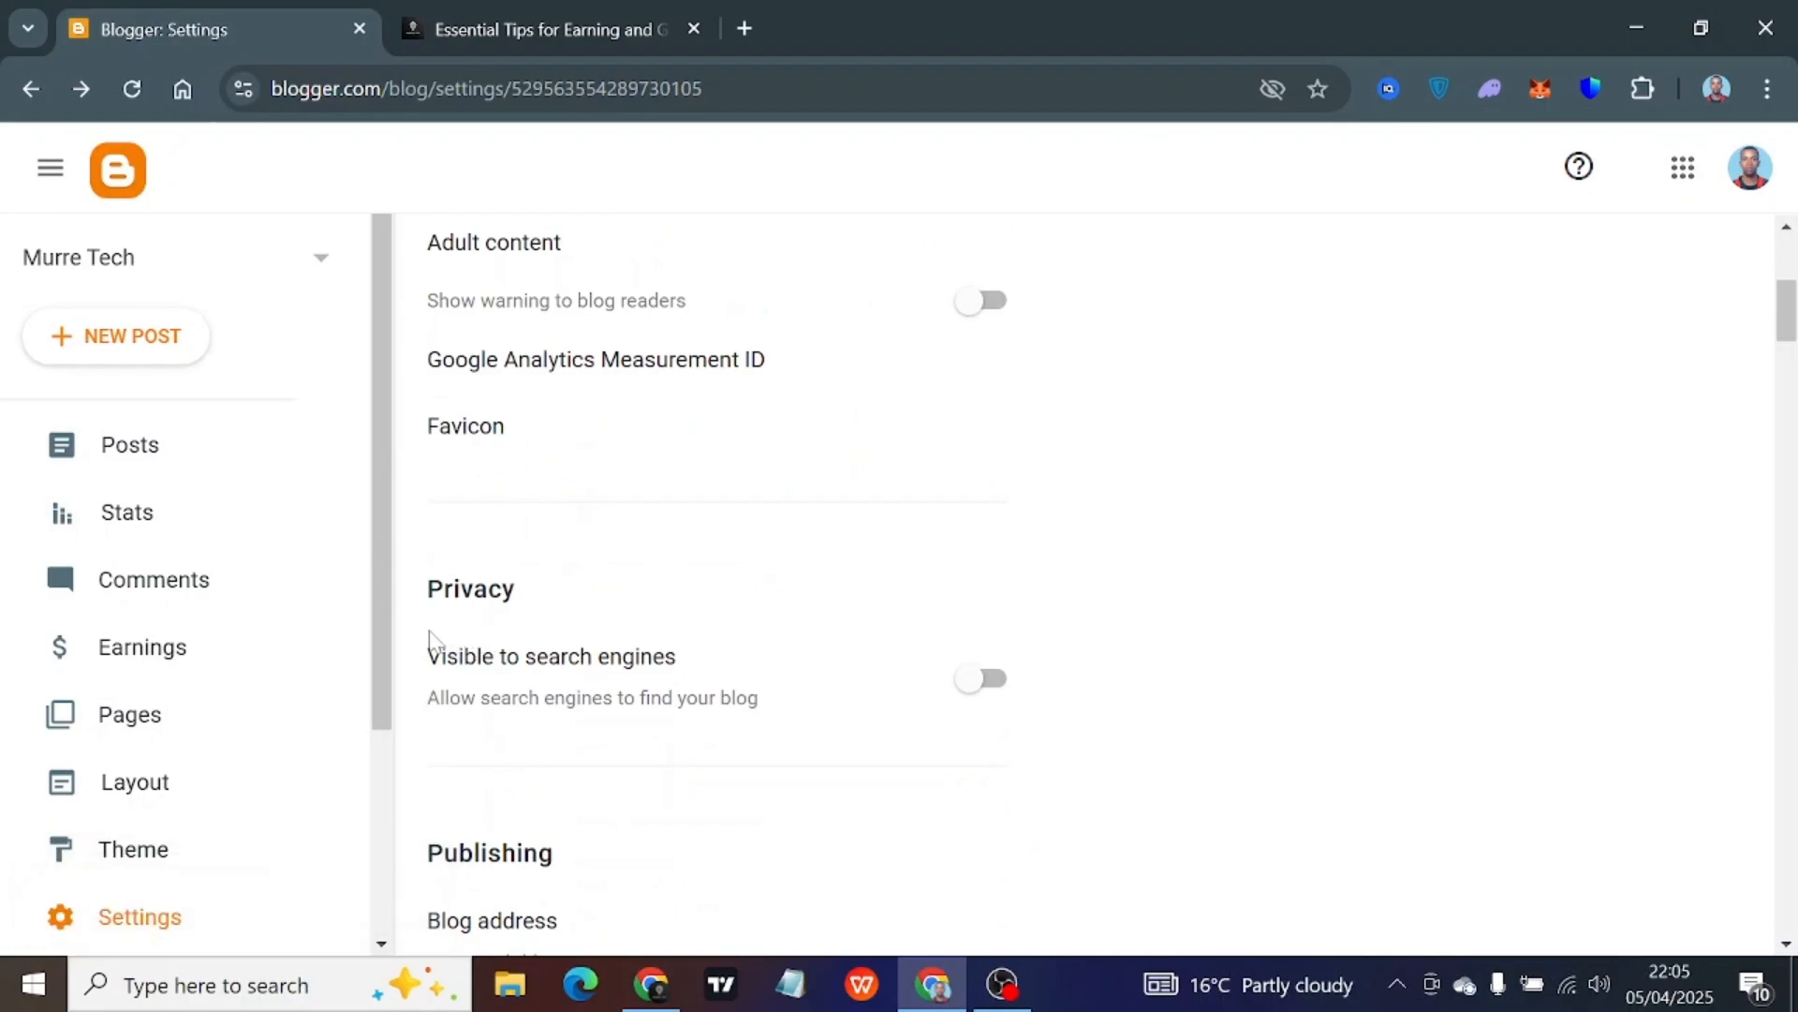
left_click_drag(426, 673, 721, 669)
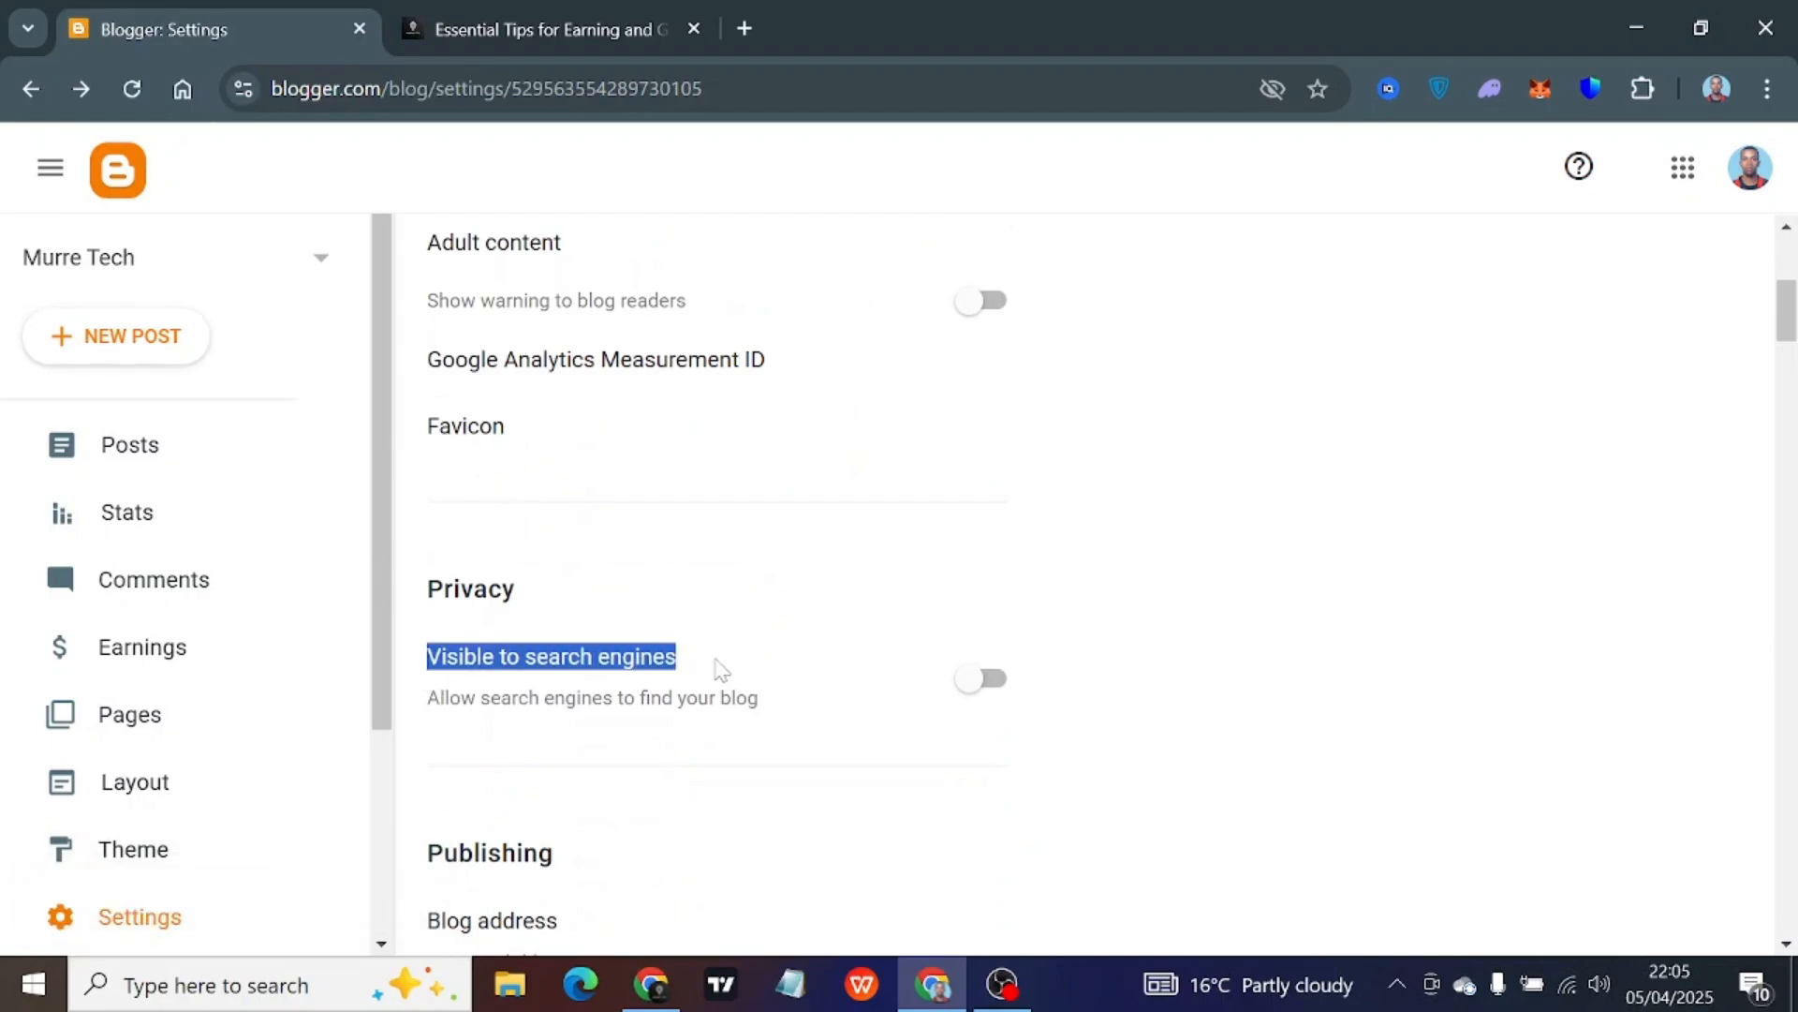
left_click(820, 638)
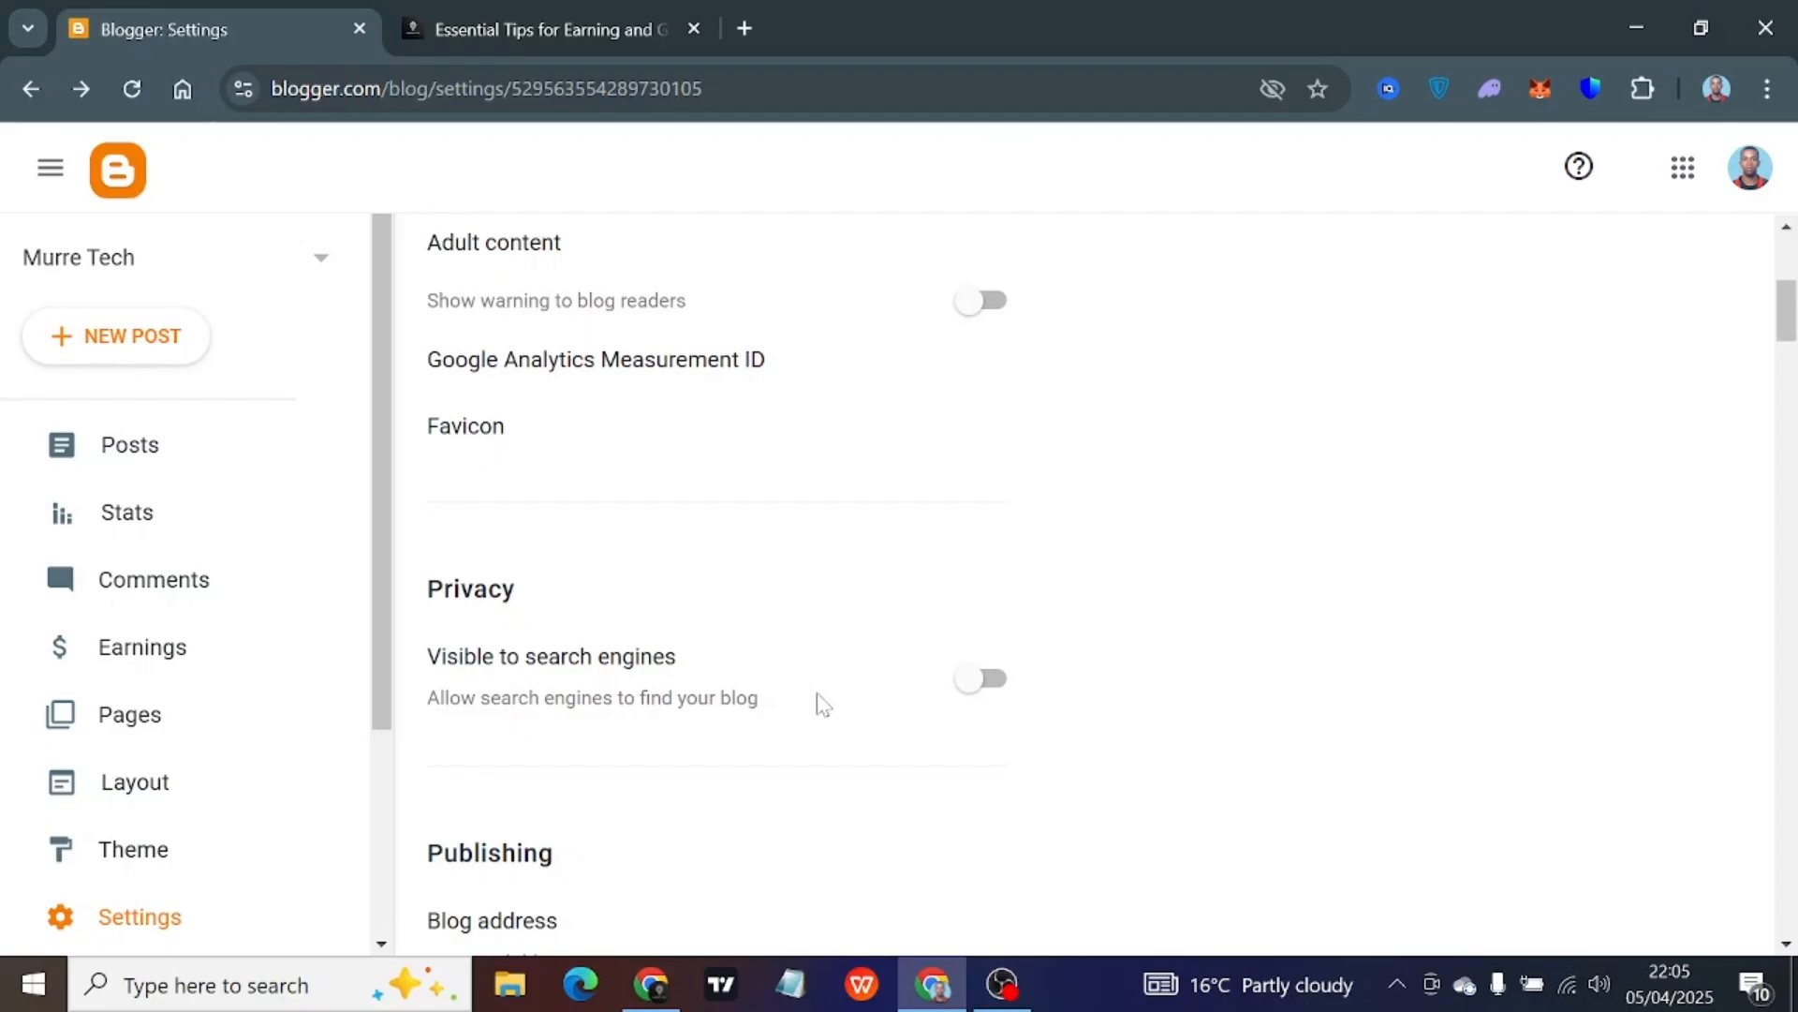
left_click(997, 691)
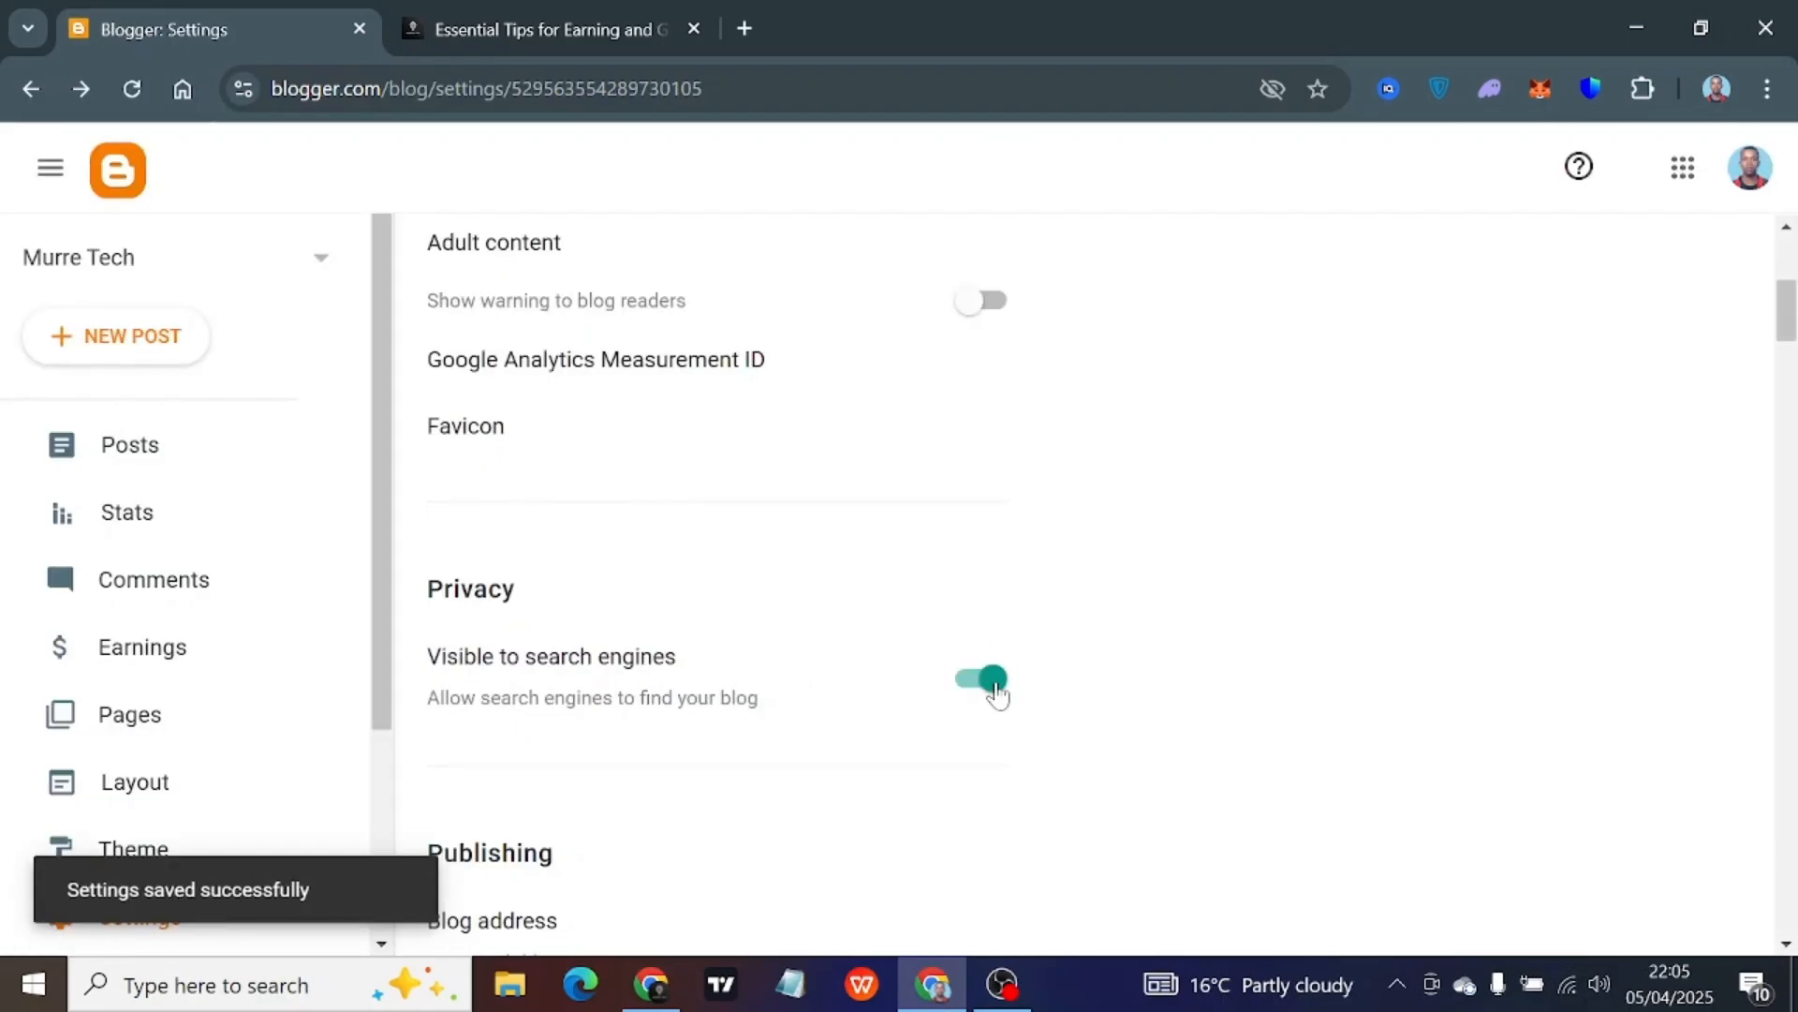
left_click(997, 690)
left_click_drag(428, 697, 773, 712)
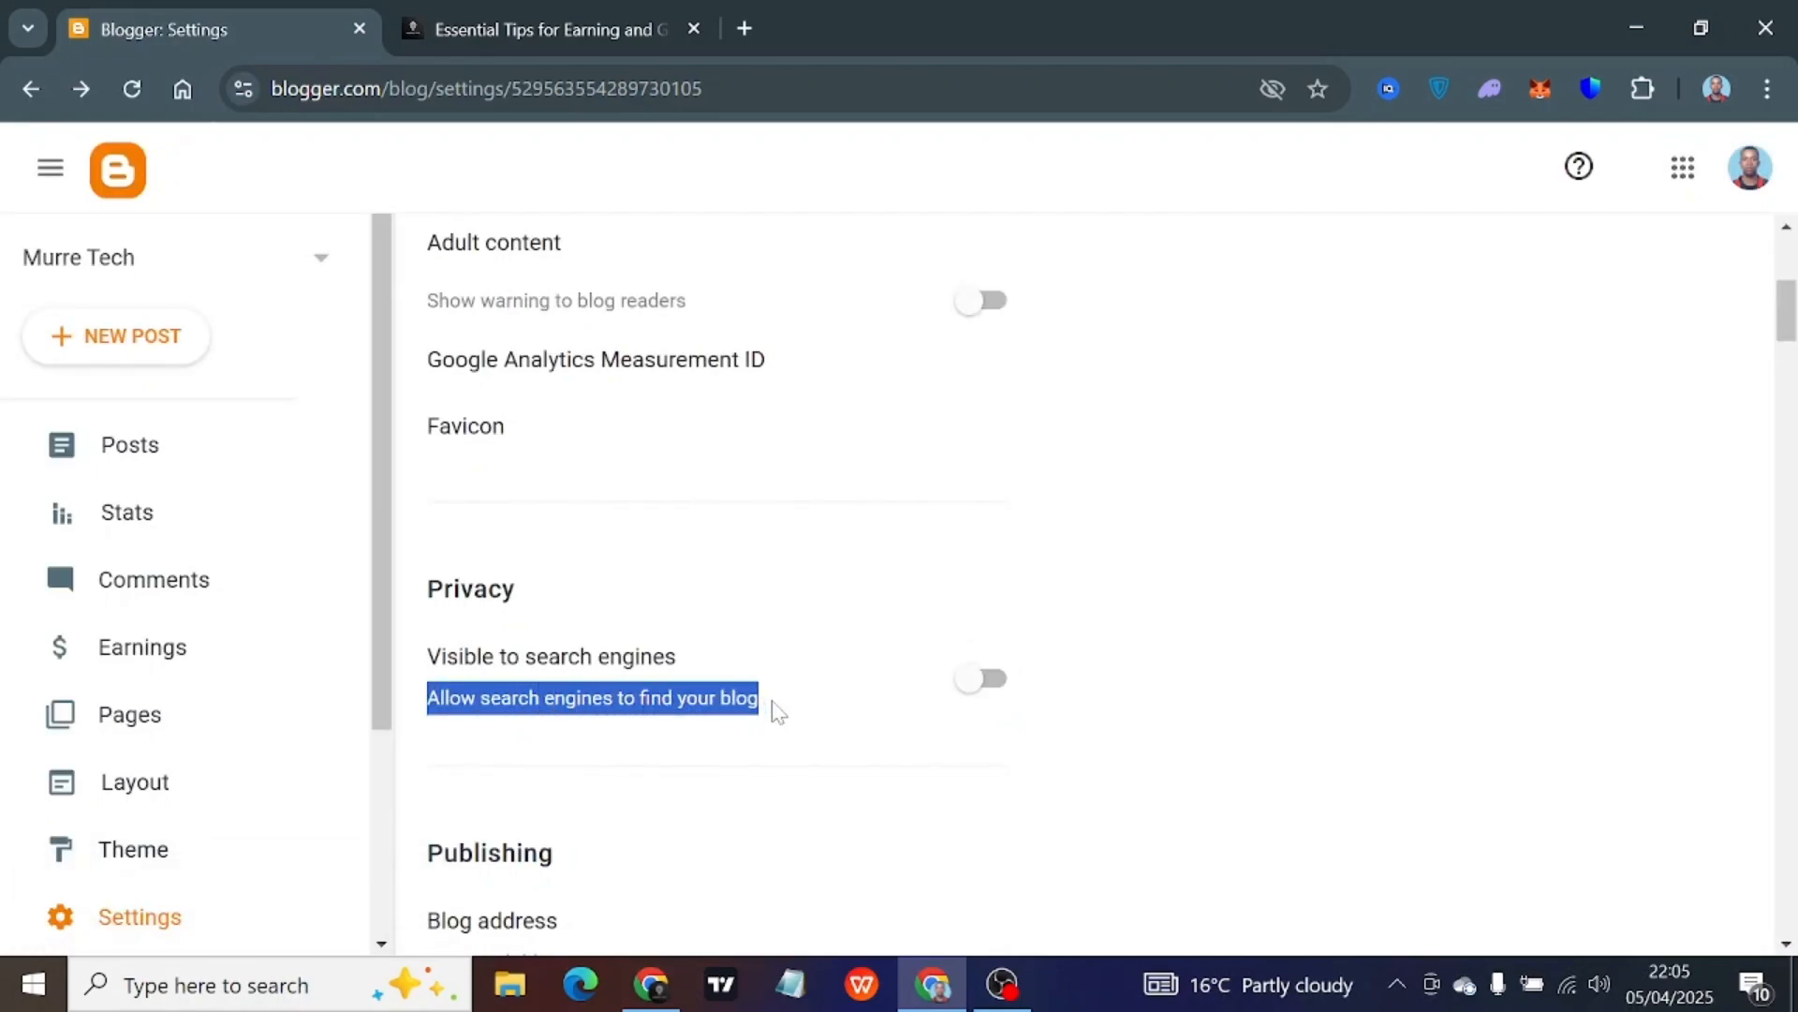
left_click(822, 712)
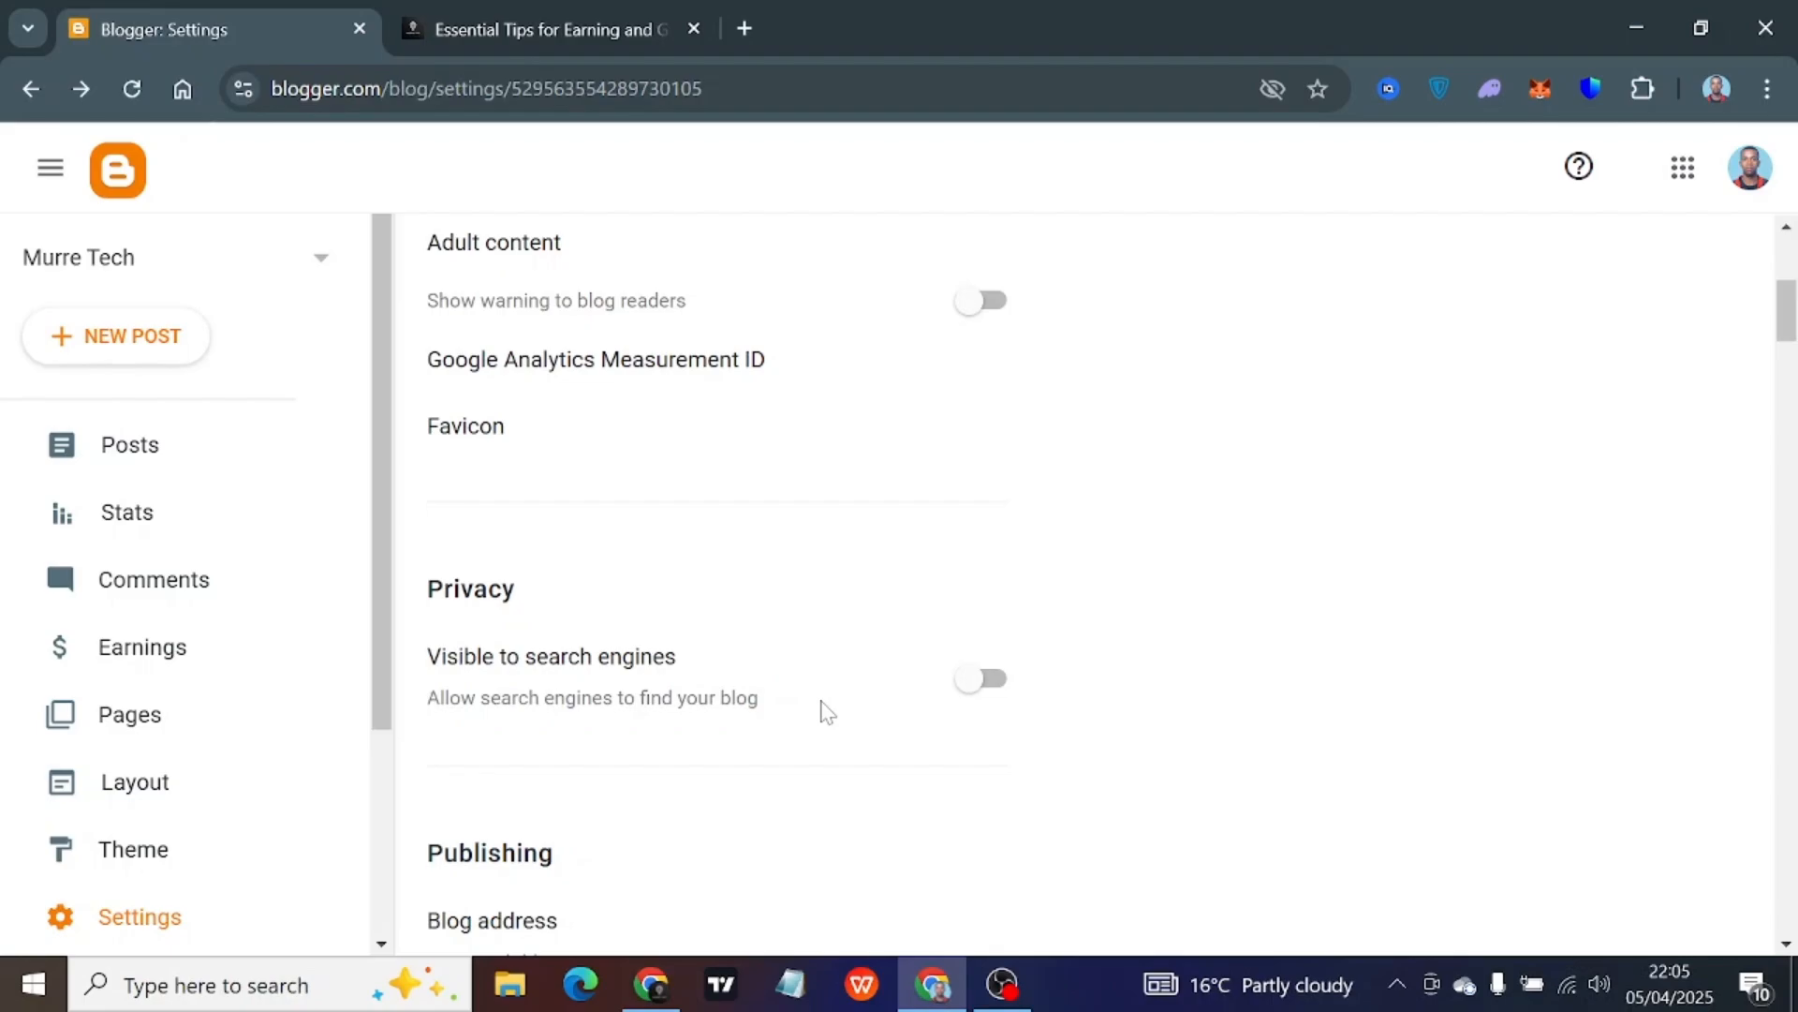
left_click(987, 693)
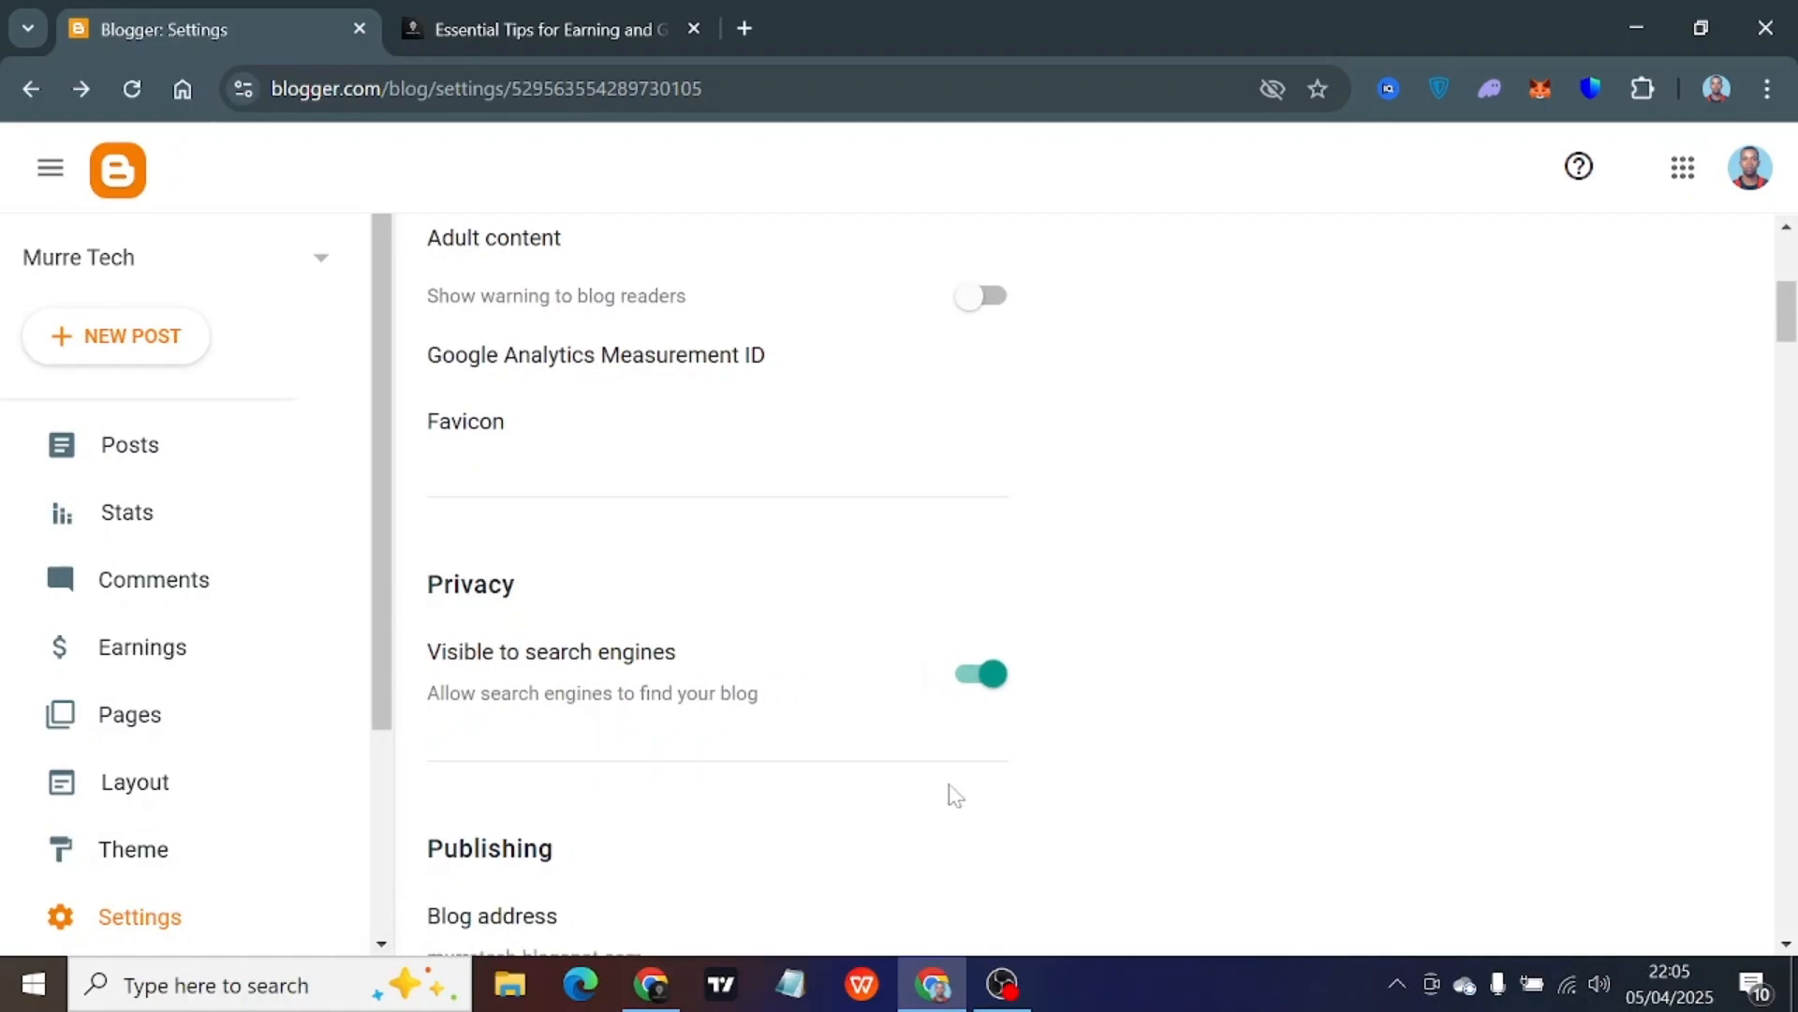
Examine the Publishing section of the blog settings, including the blog address and custom domain options
scroll(955, 794, "down", 3)
scroll(562, 598, "up", 1)
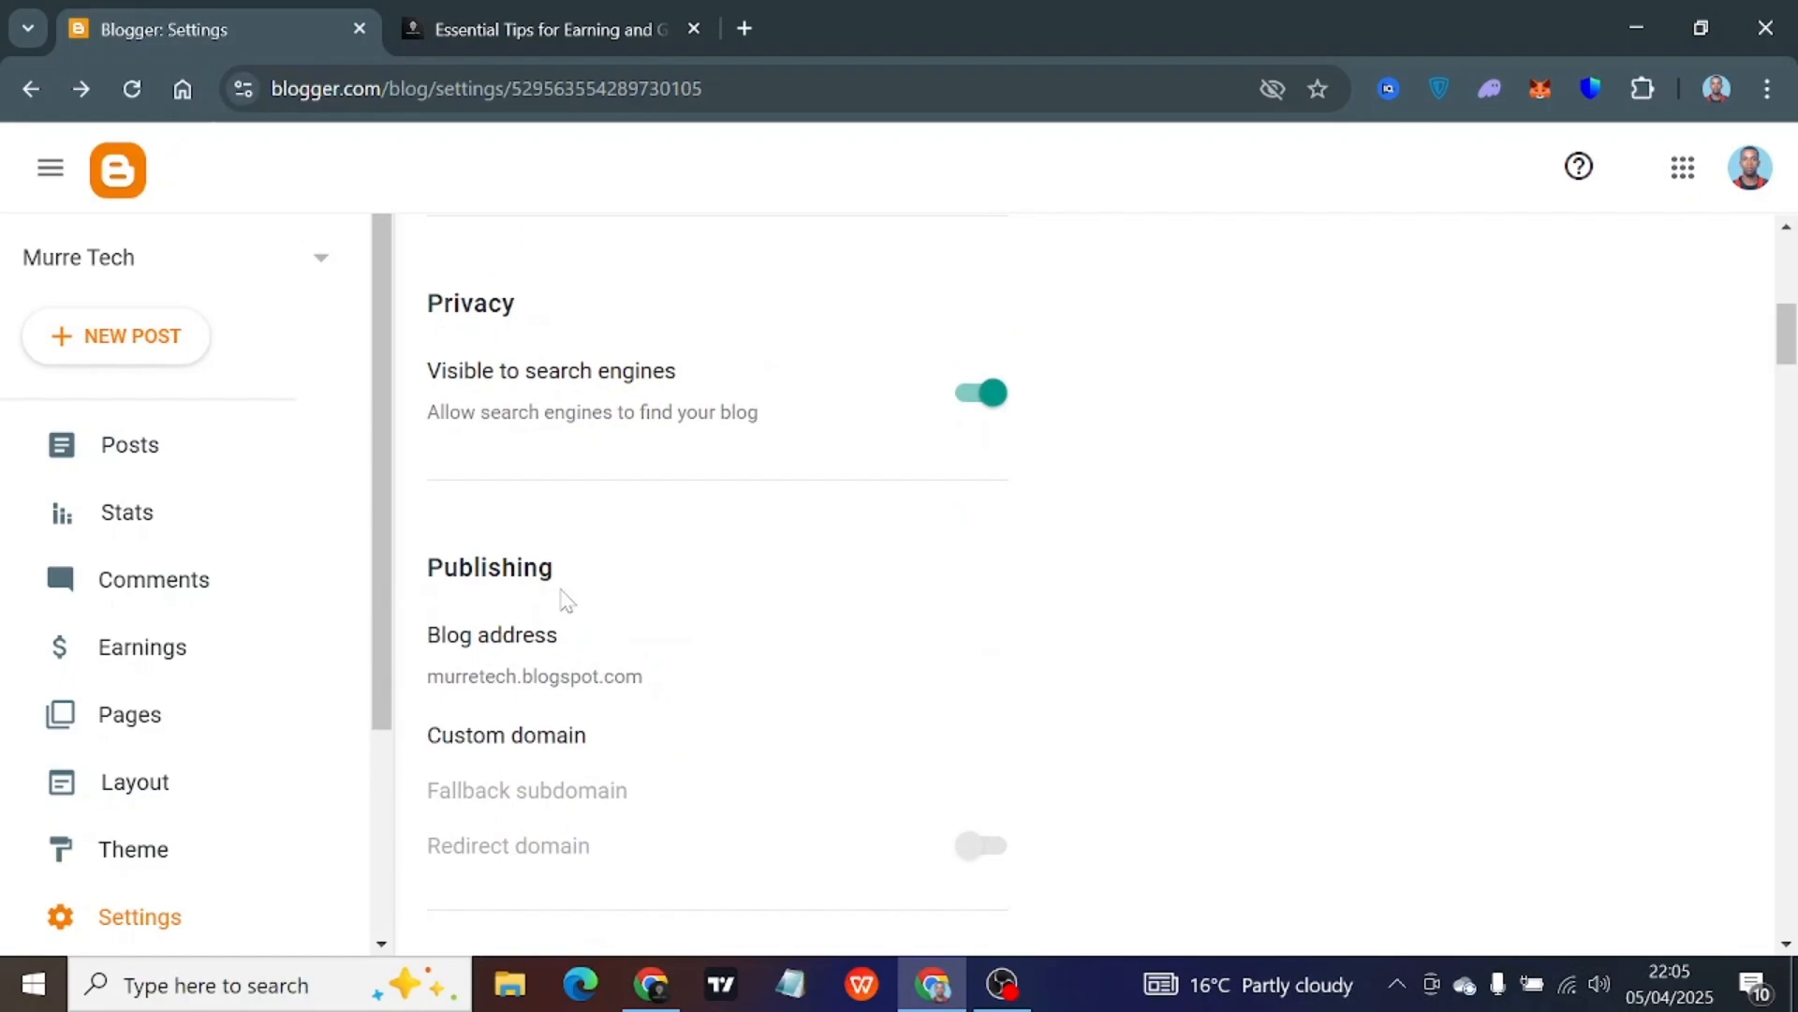
left_click_drag(420, 566, 609, 566)
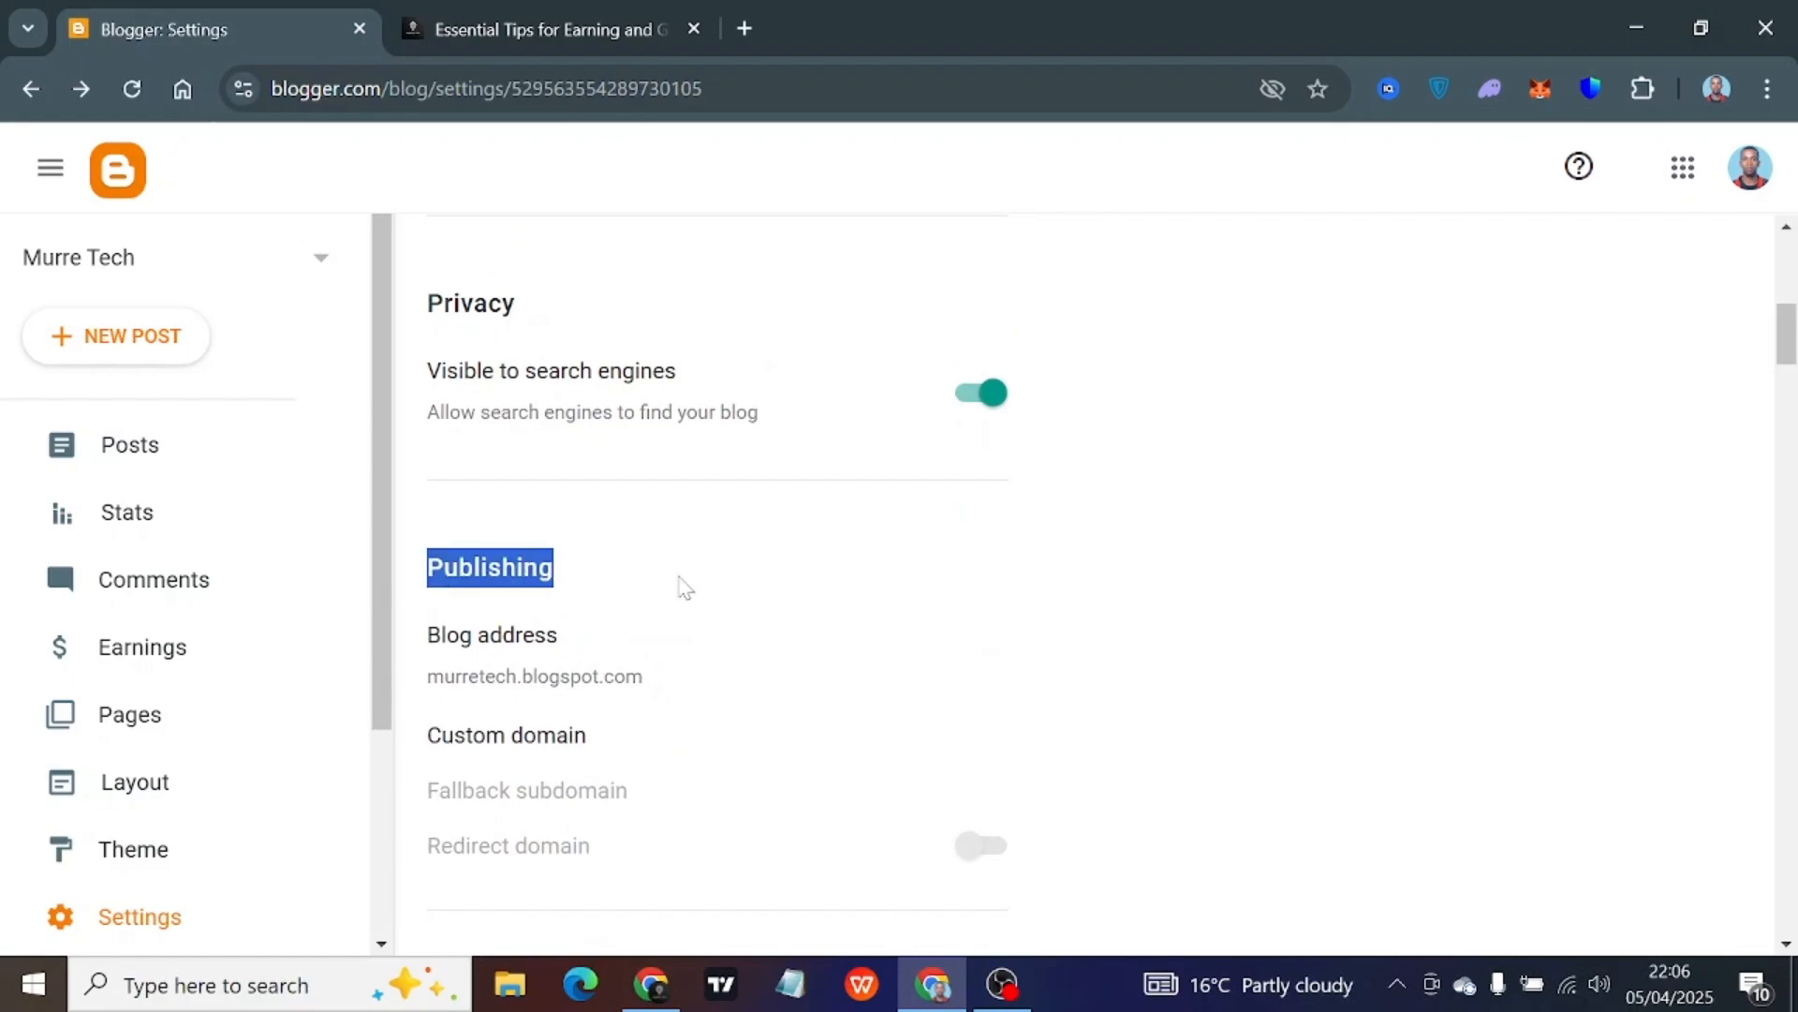
left_click(683, 586)
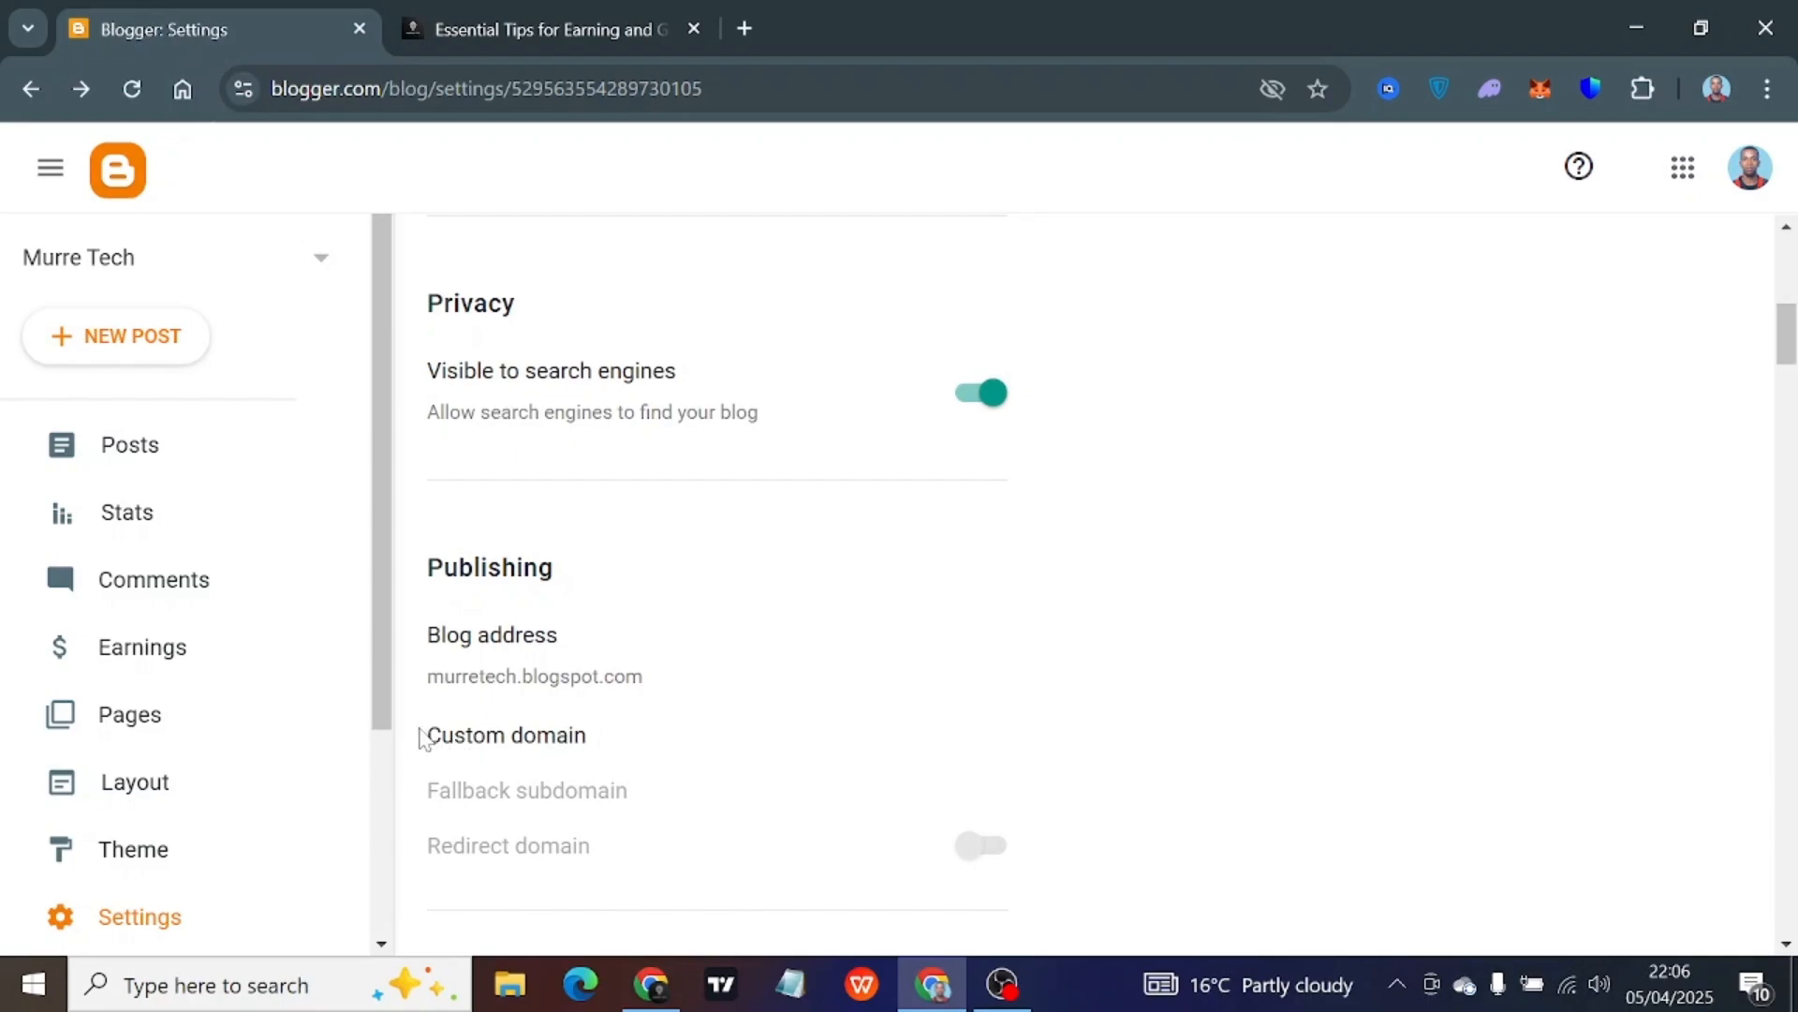
left_click_drag(423, 735, 614, 739)
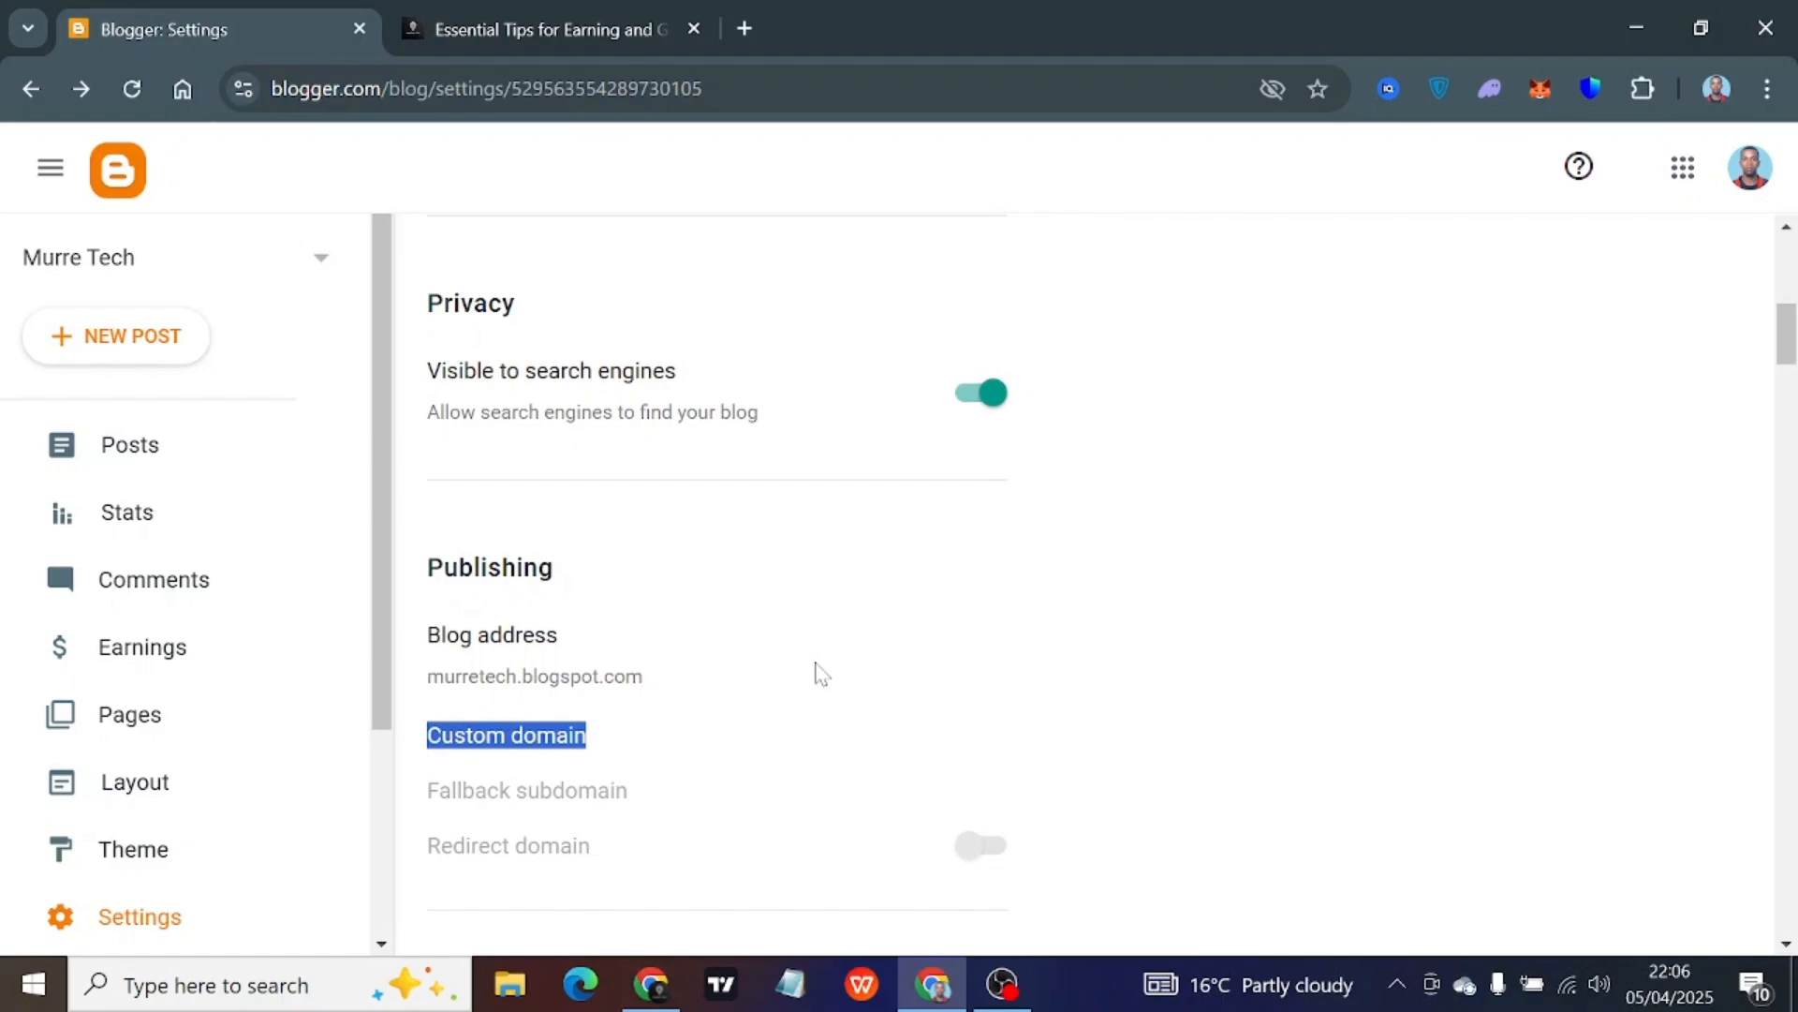
left_click(675, 599)
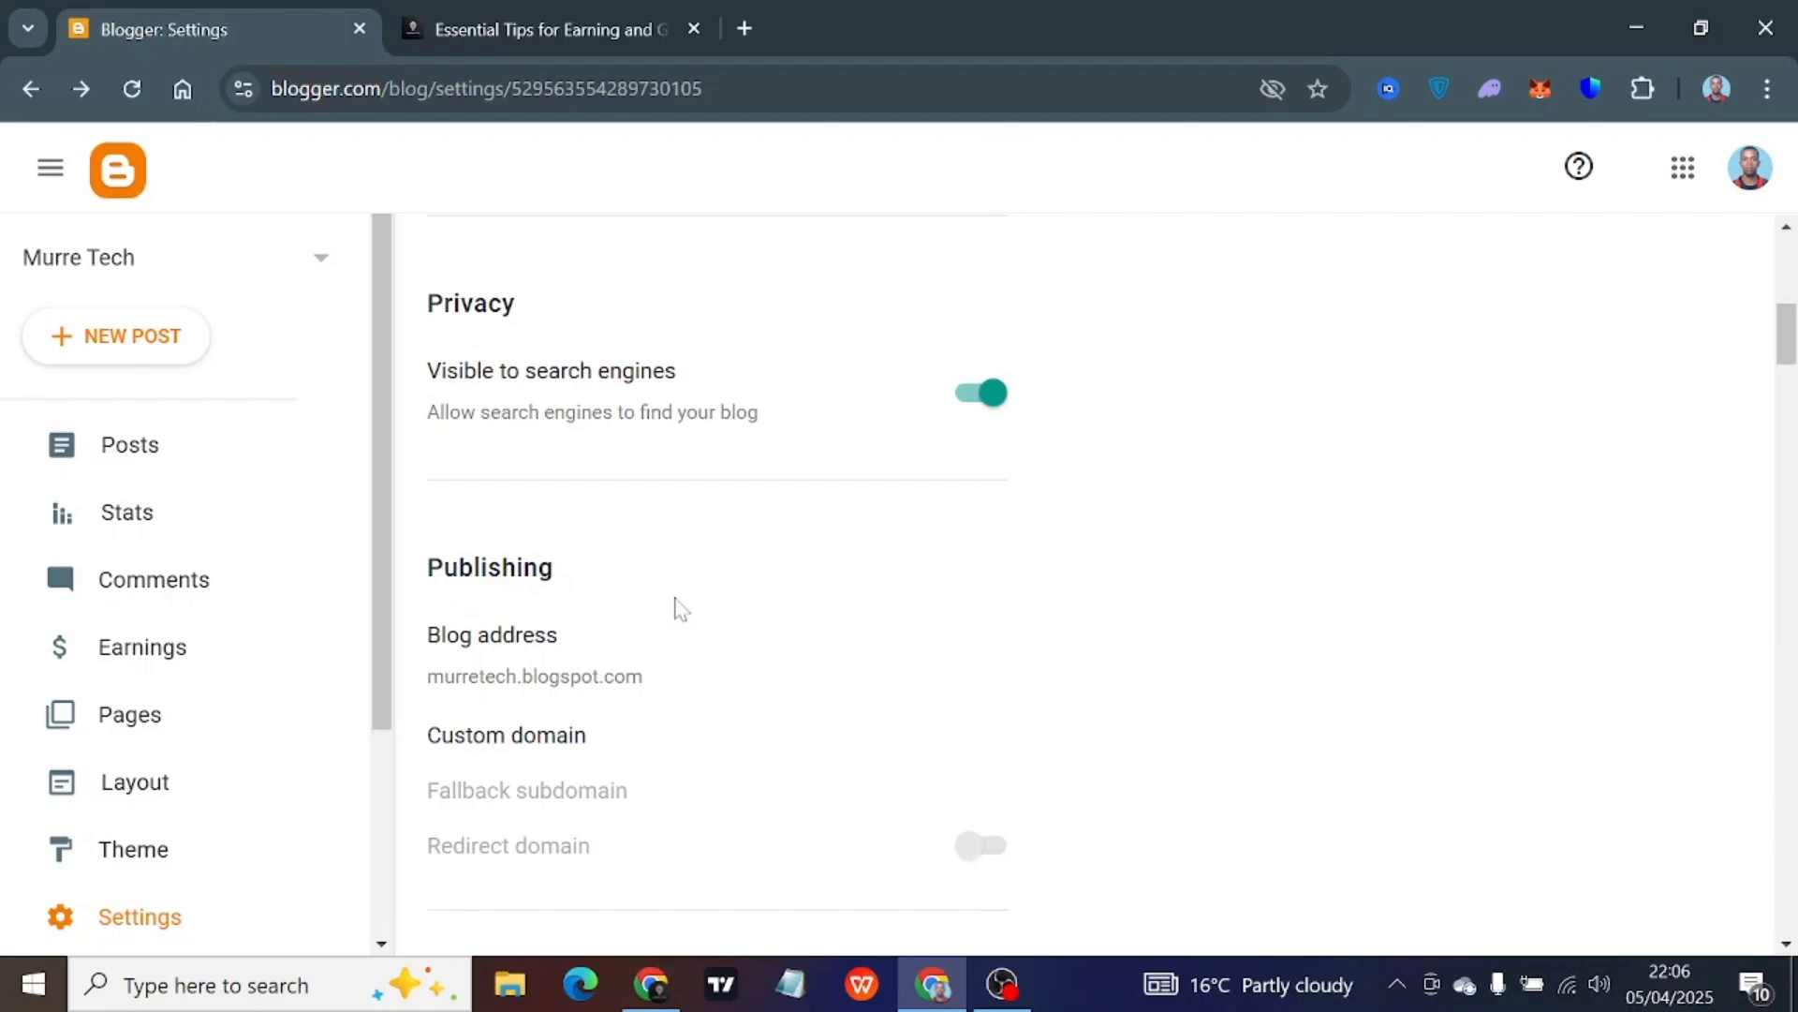
Enter murretips.com as the blog's custom domain and cancel without saving
left_click(497, 740)
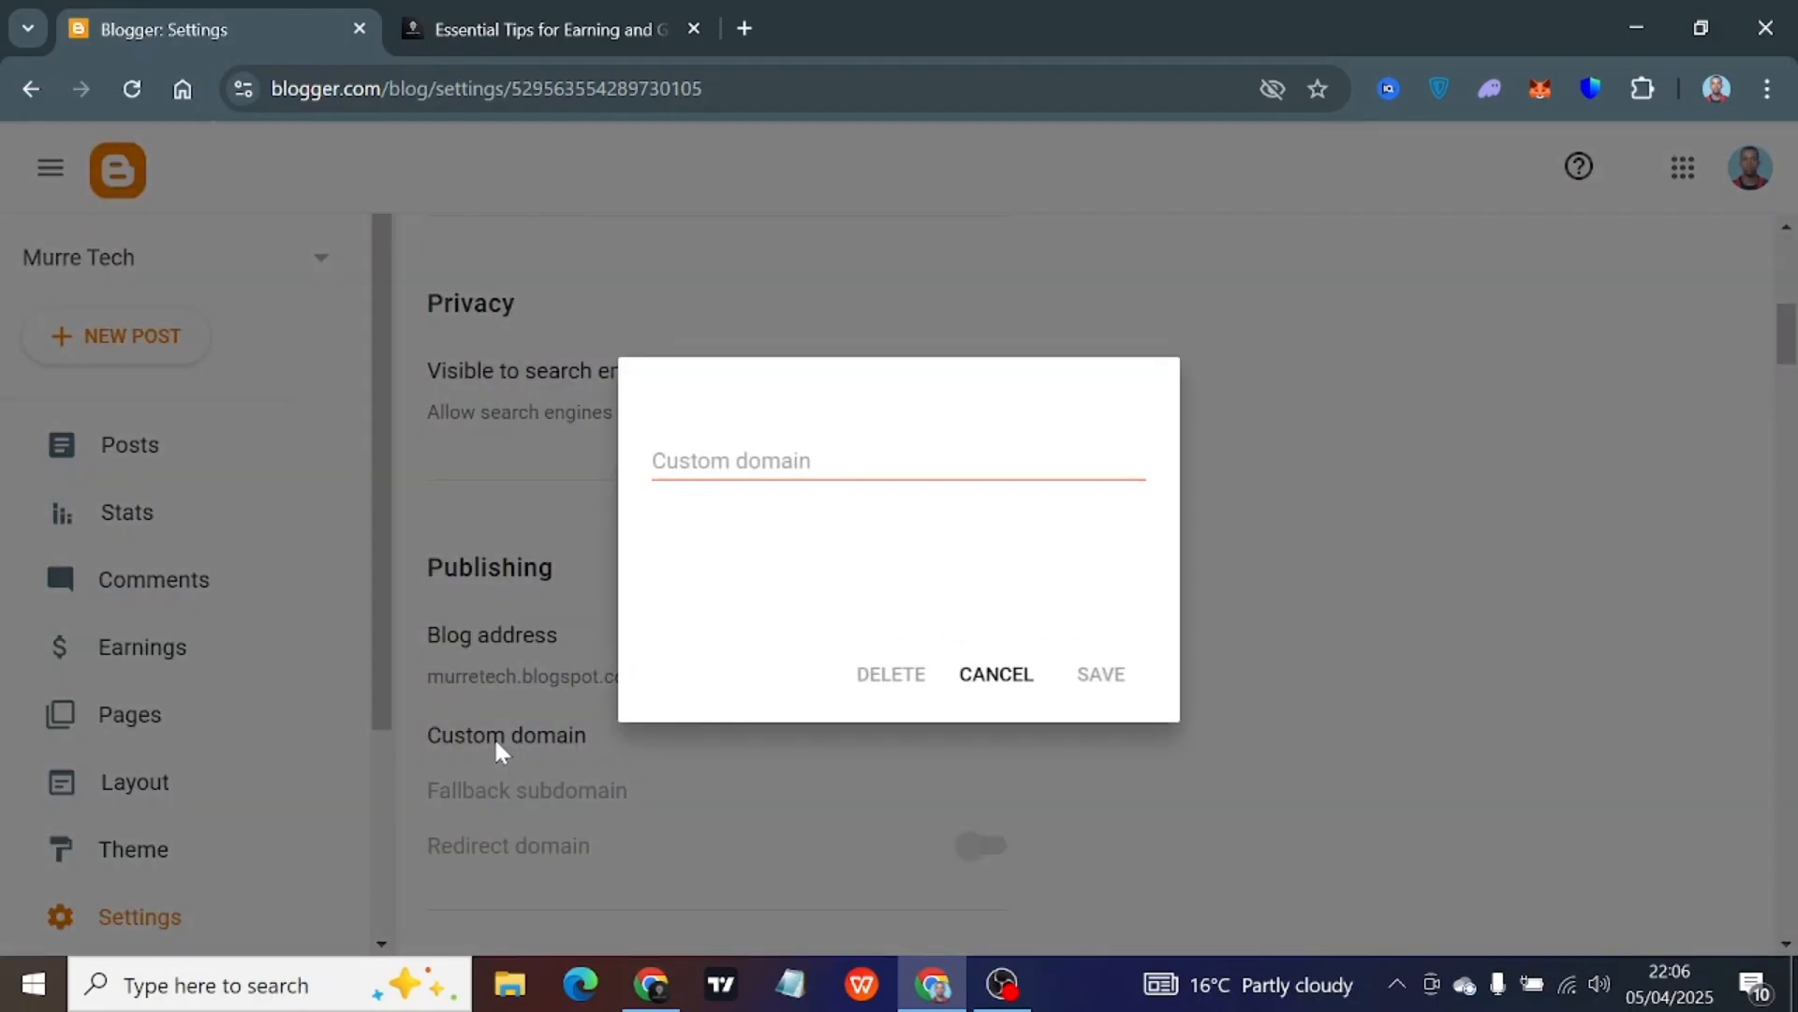
left_click(760, 460)
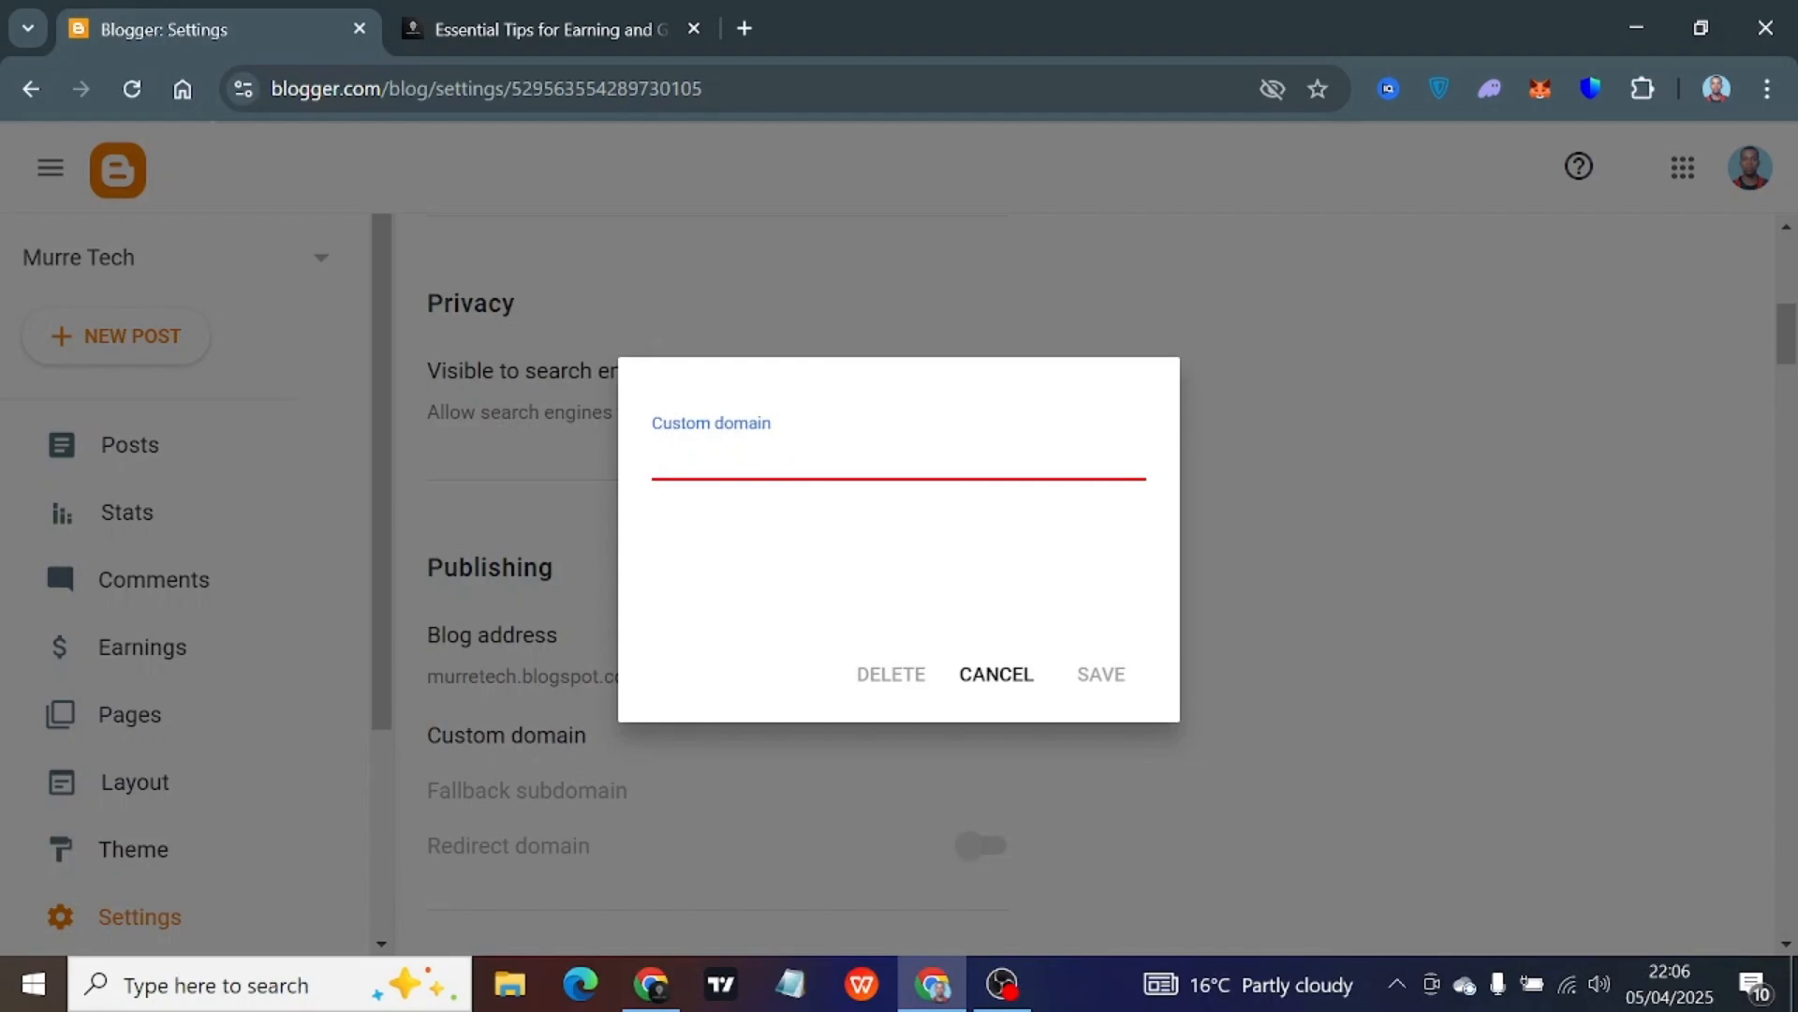
type("murretips")
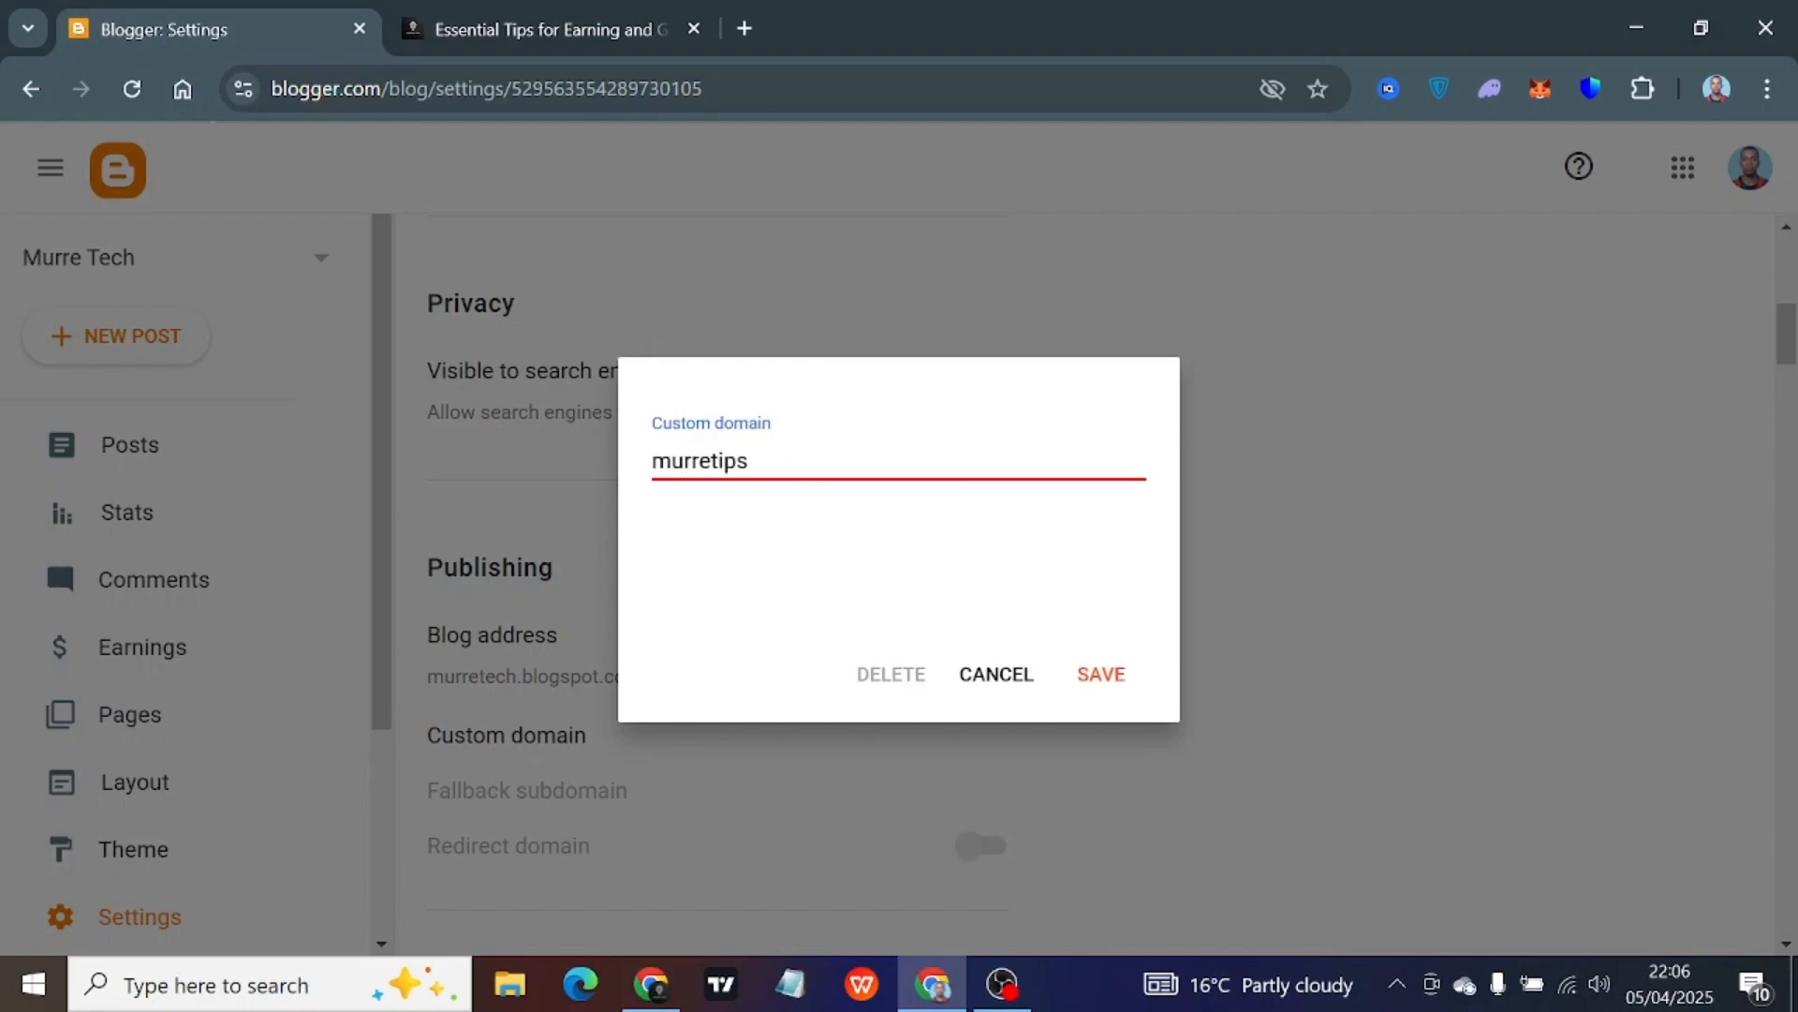
type(".com")
left_click(1022, 681)
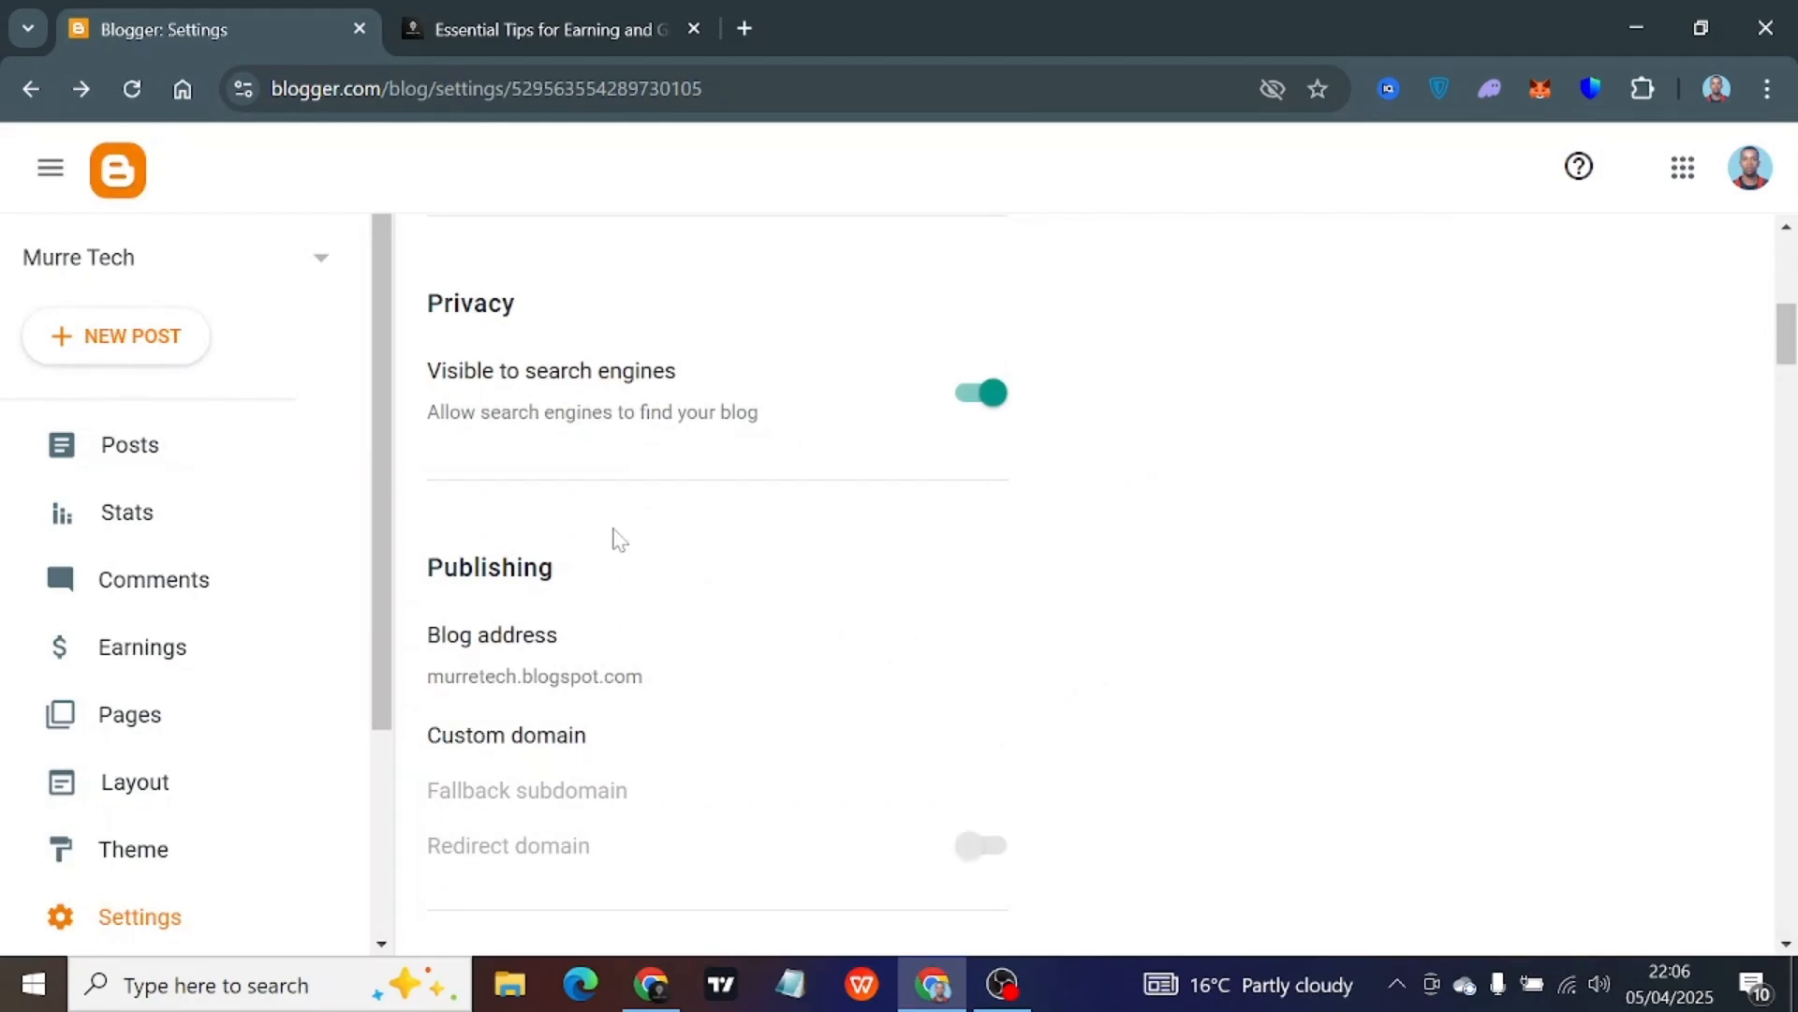
Look at the custom domain in the address of the open Murre Tips website, and return to the blog settings
left_click(496, 24)
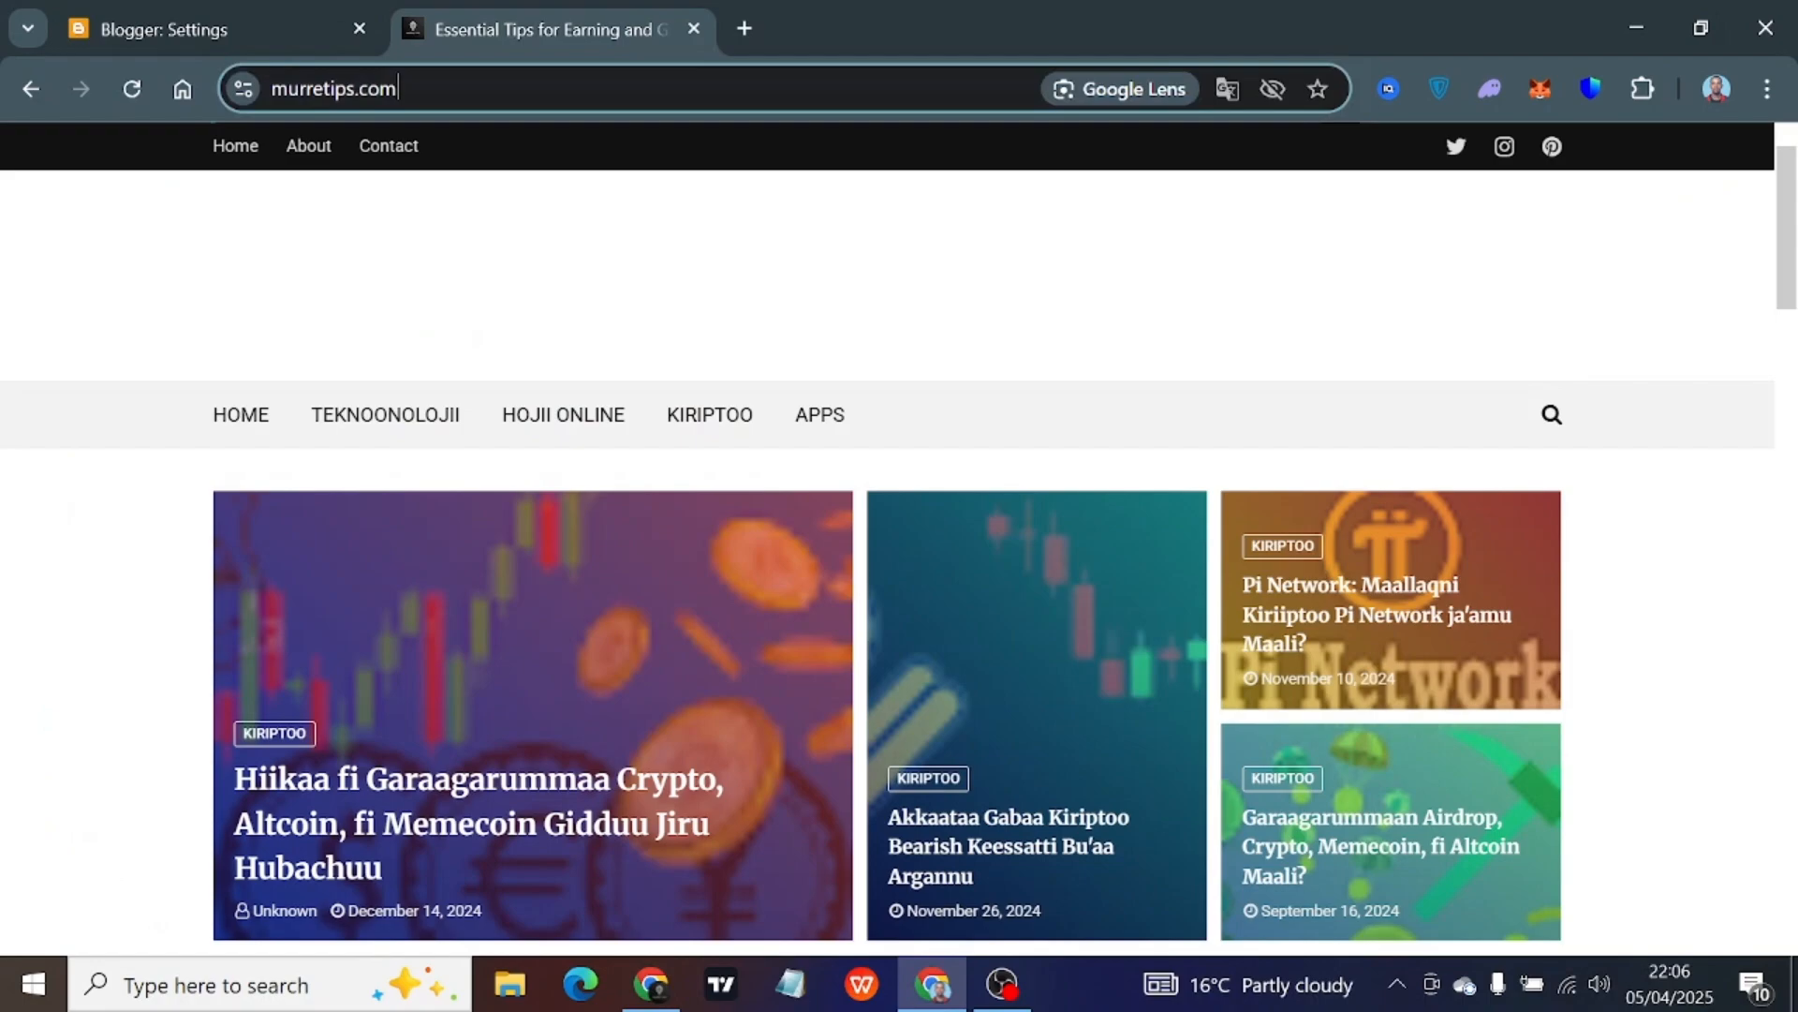
left_click_drag(403, 90, 270, 94)
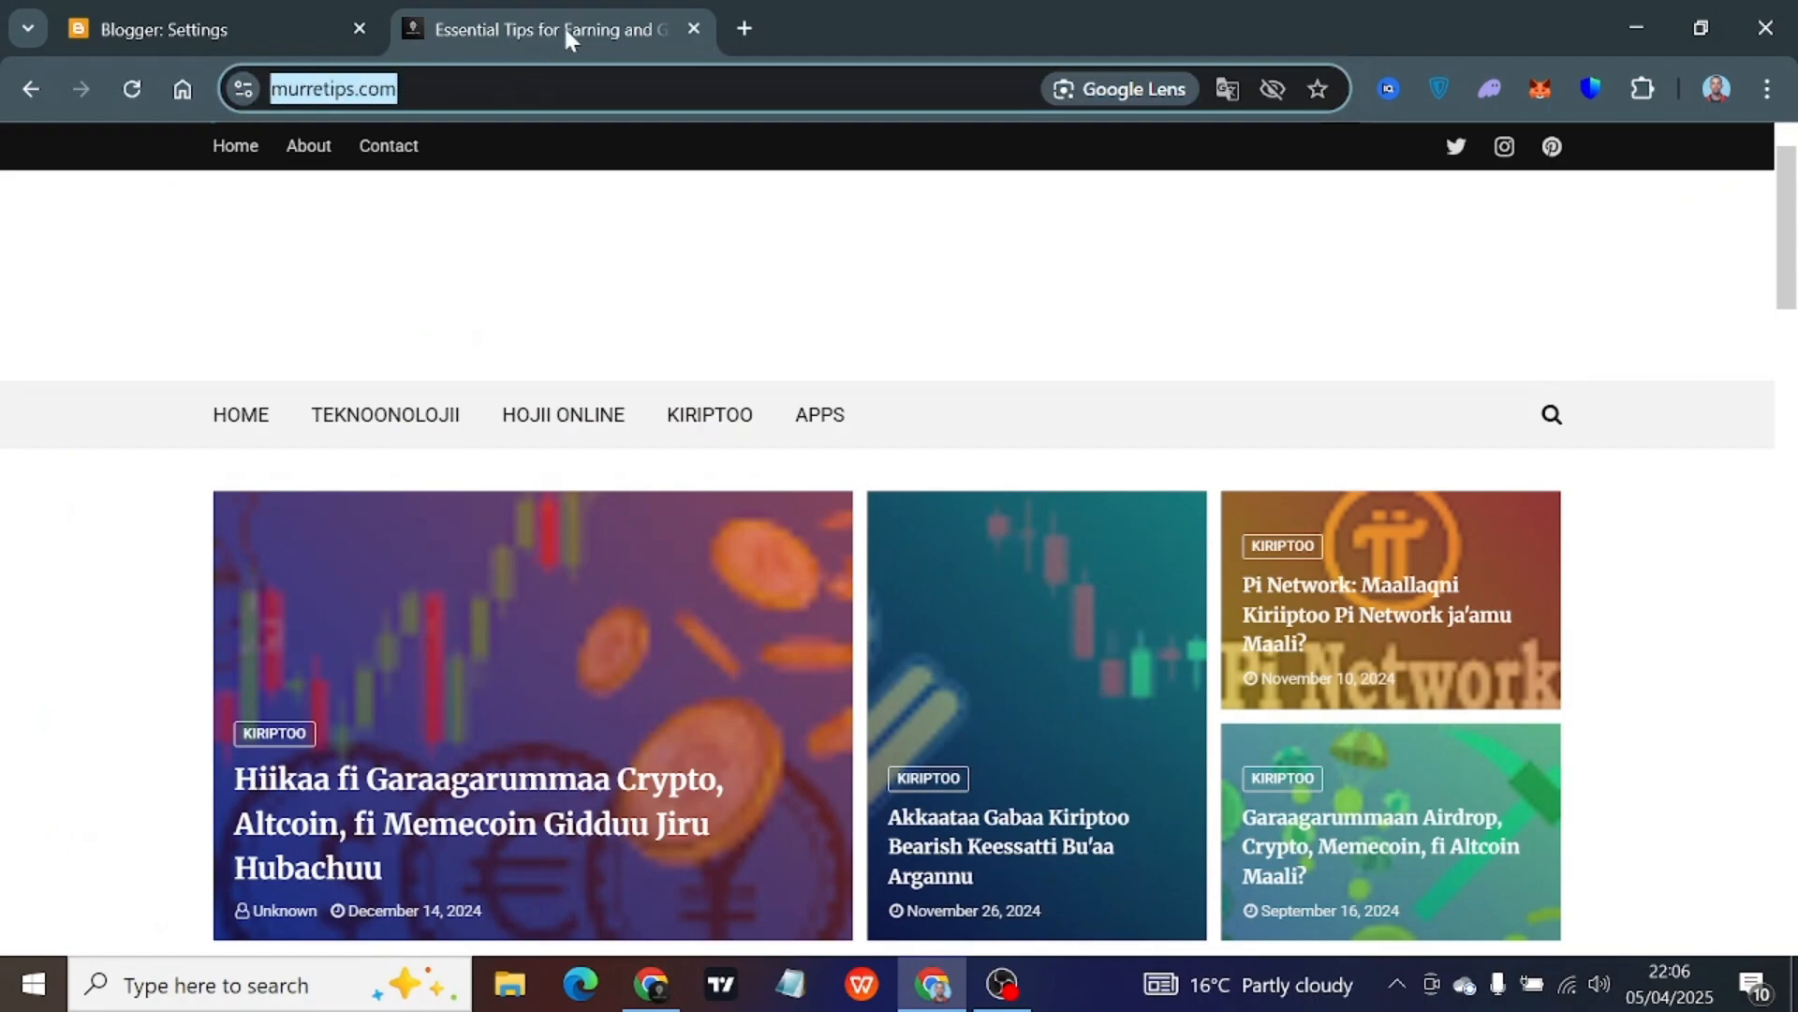
left_click(206, 24)
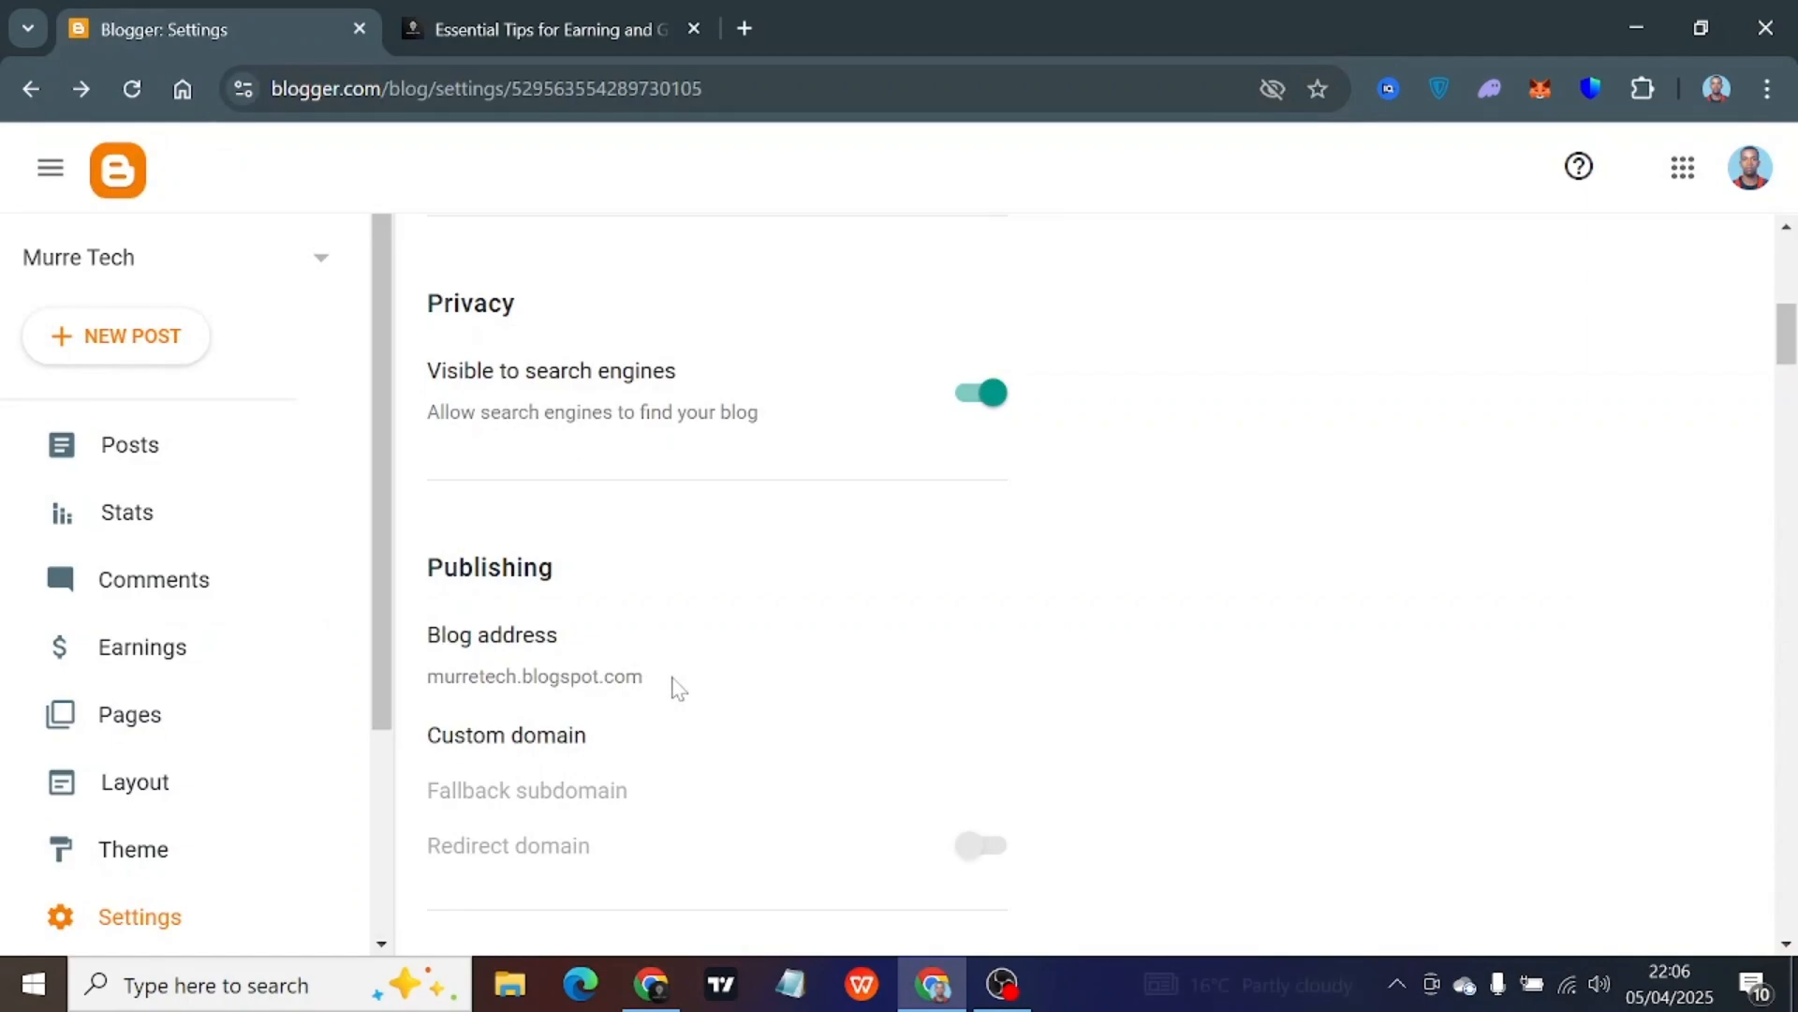
Enable HTTPS redirect for the blog and open an empty browser tab alongside the settings
scroll(678, 688, "down", 2)
scroll(676, 688, "down", 3)
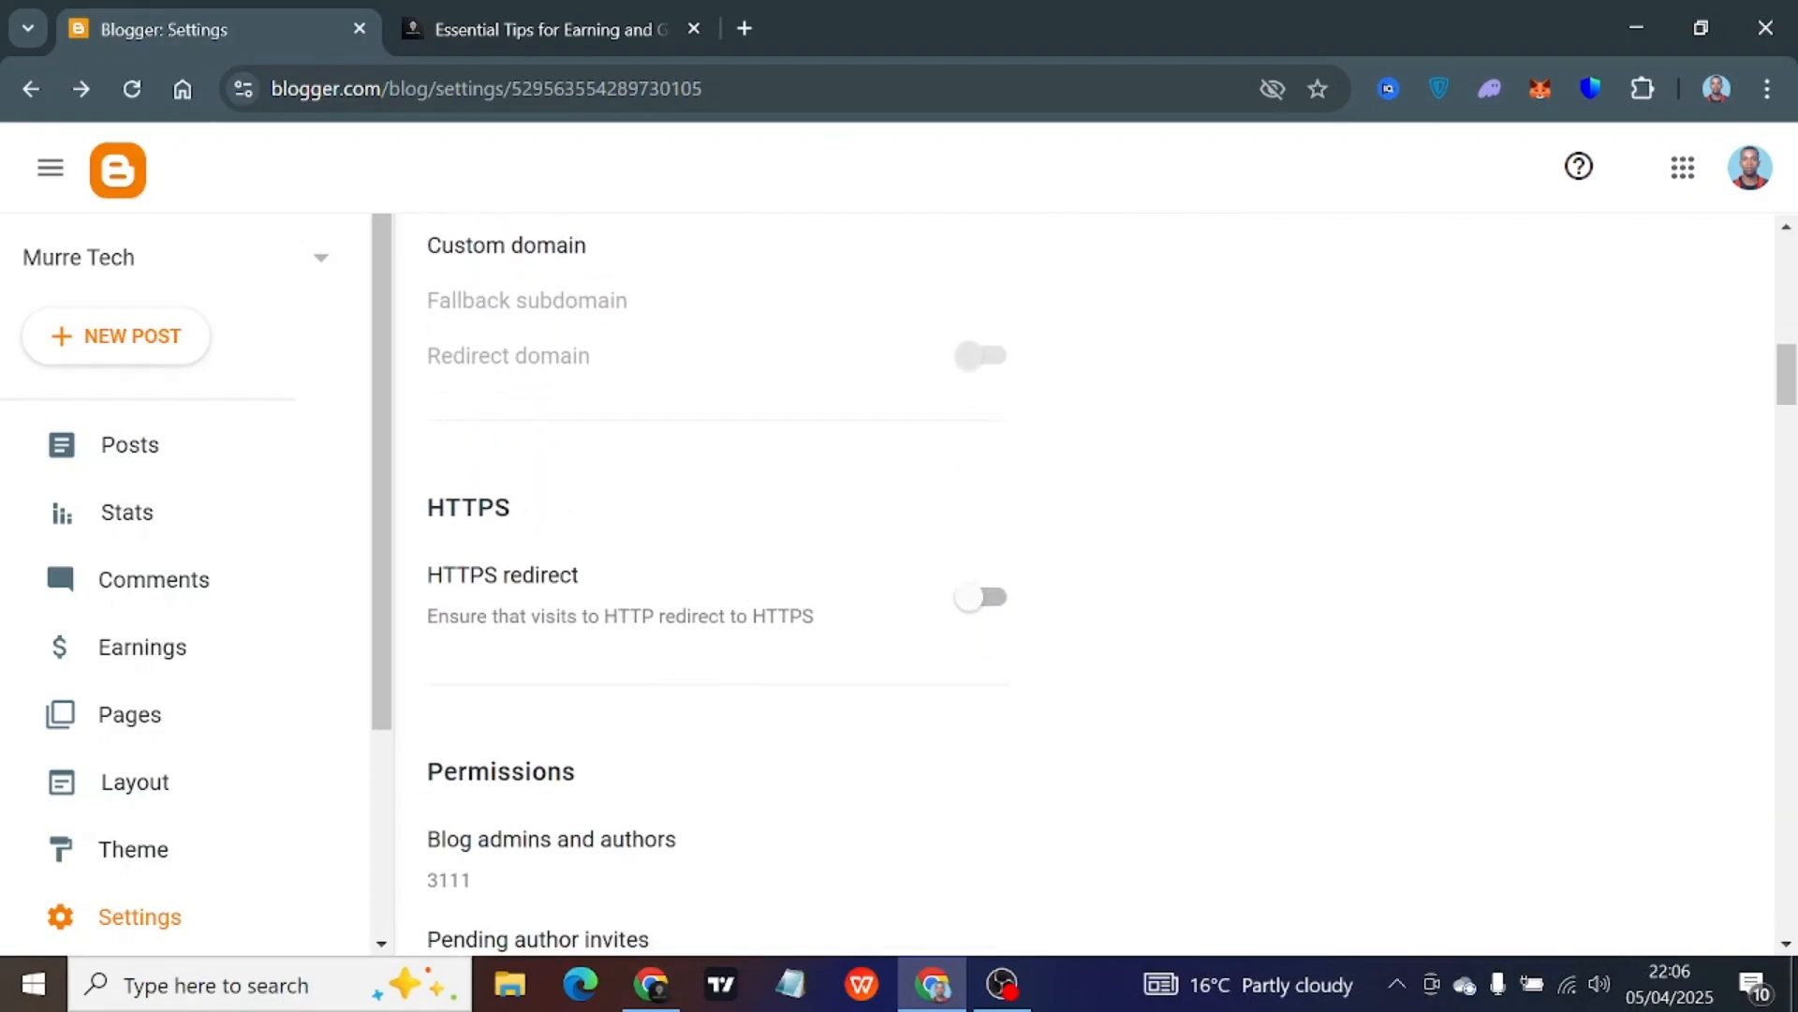
left_click_drag(426, 507, 518, 514)
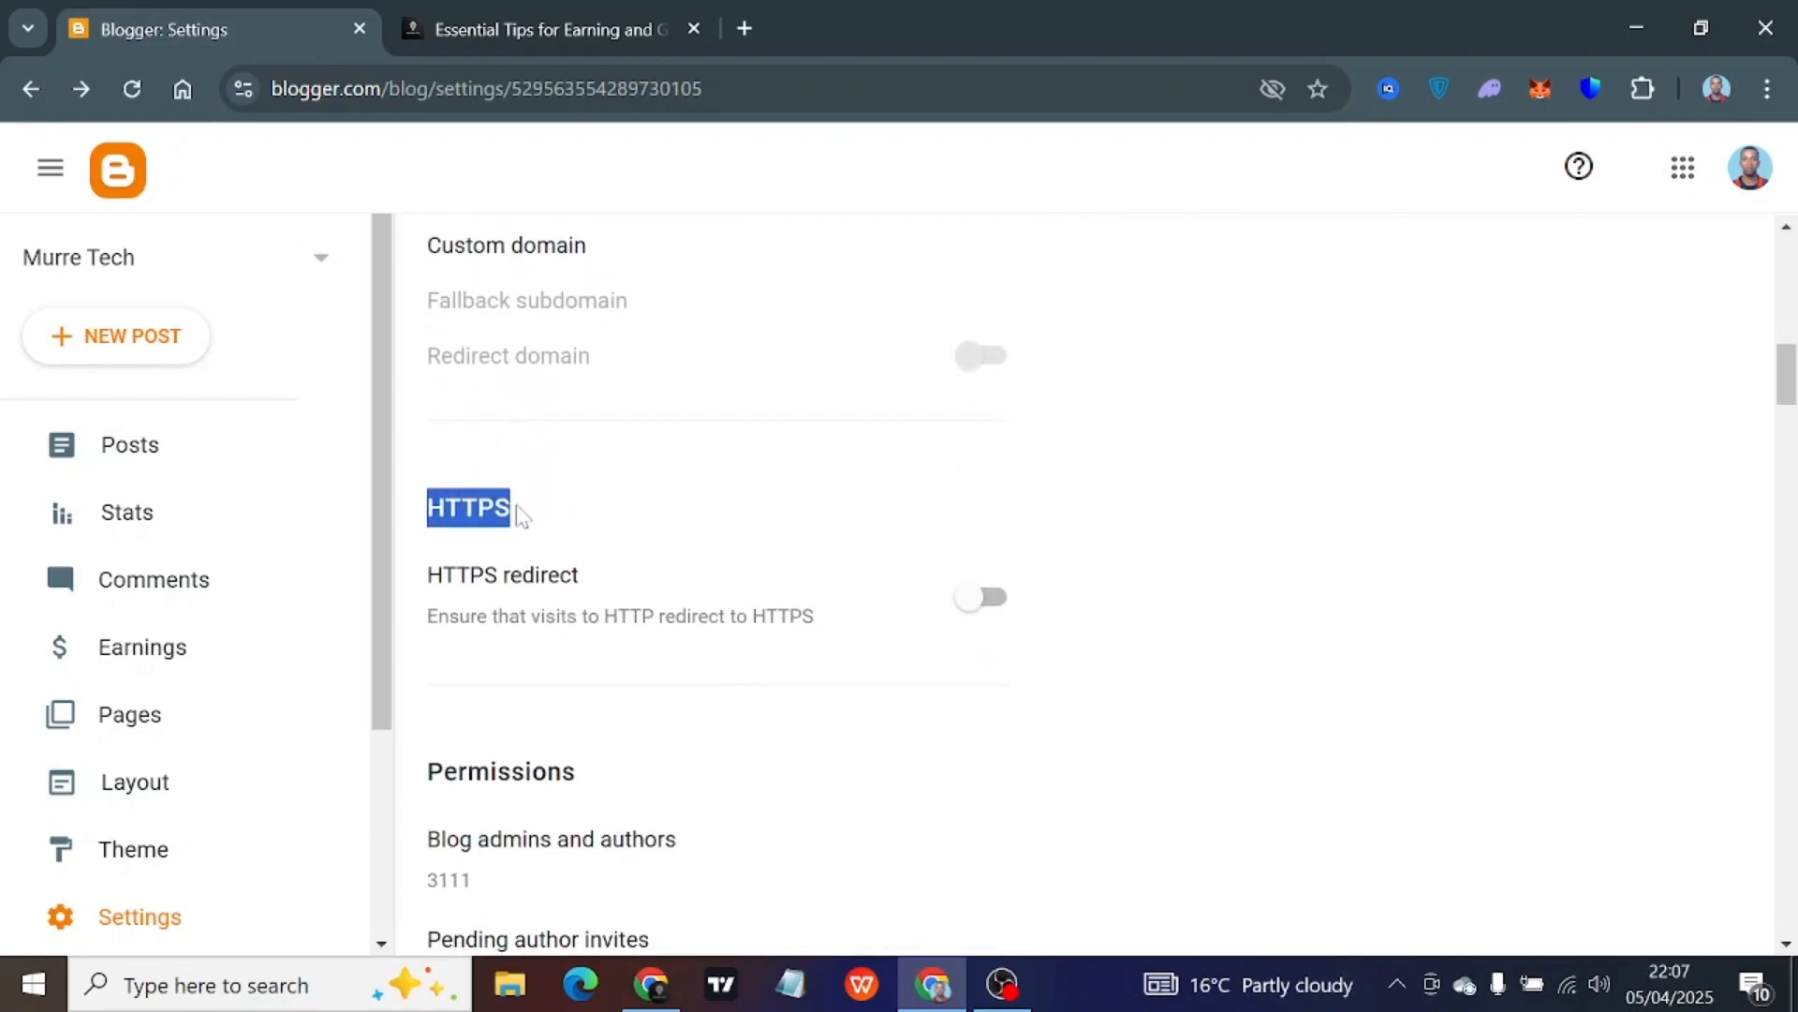
left_click(640, 512)
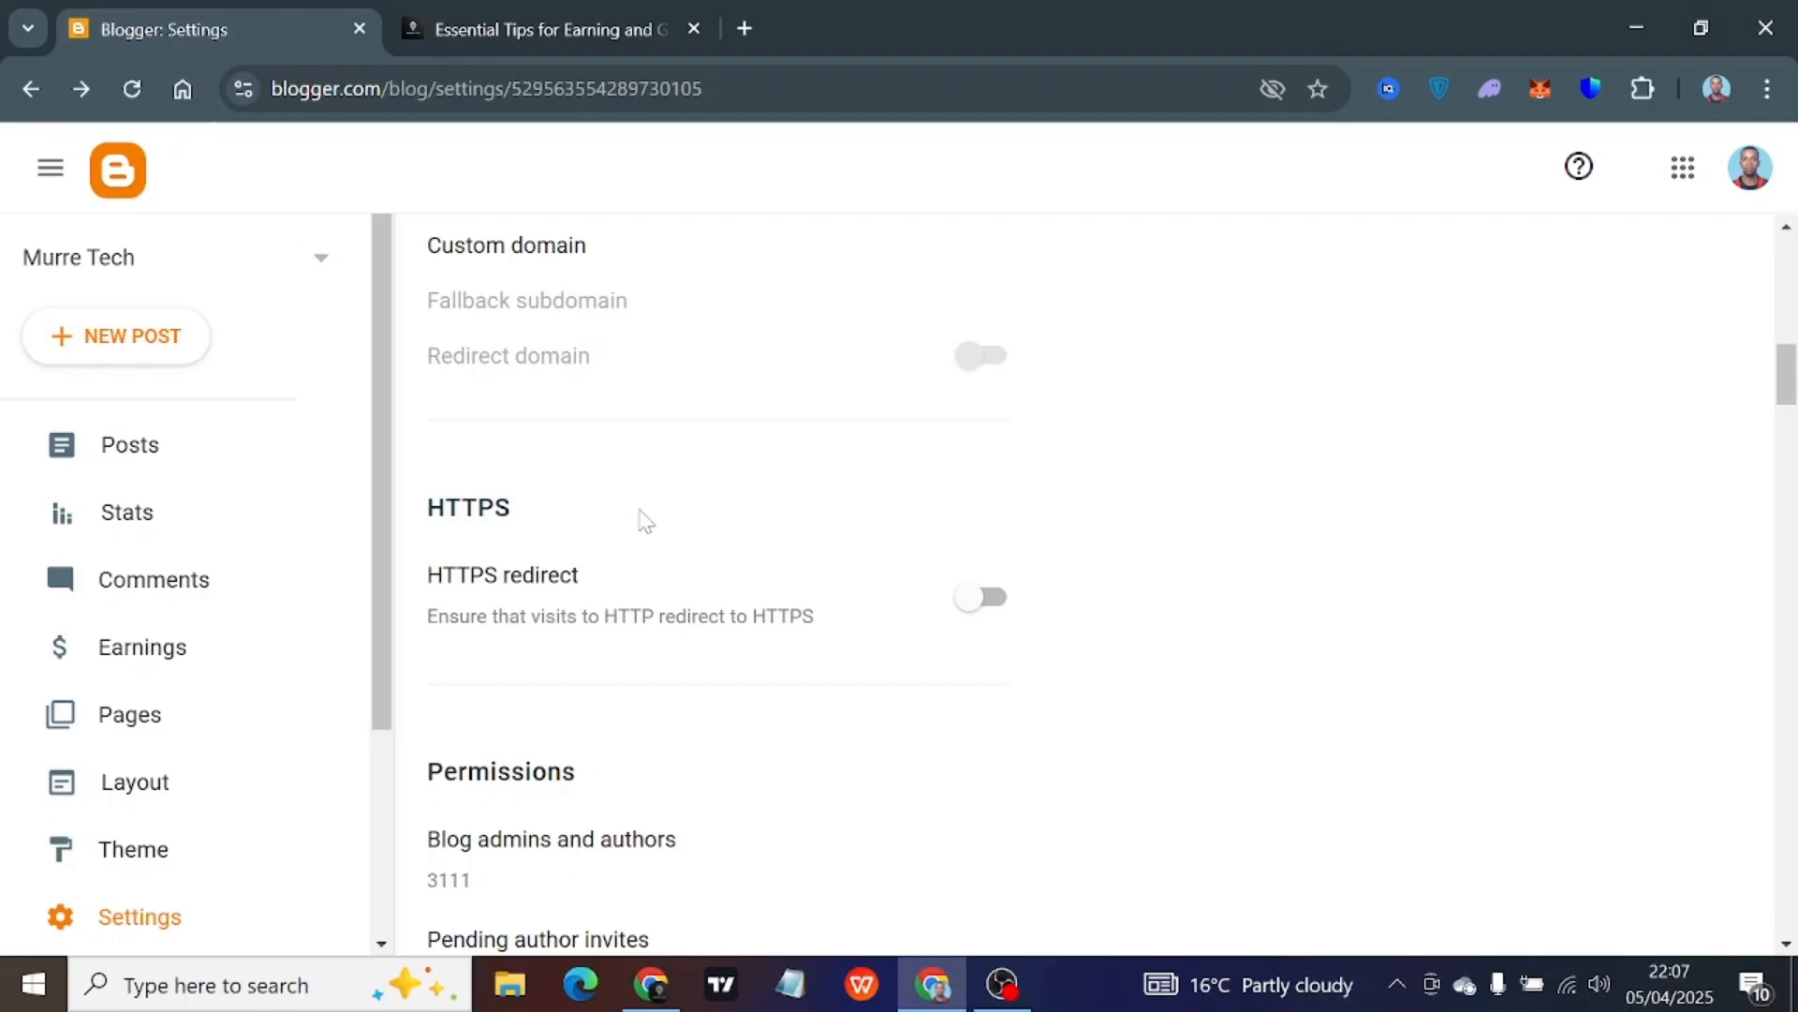
left_click(983, 599)
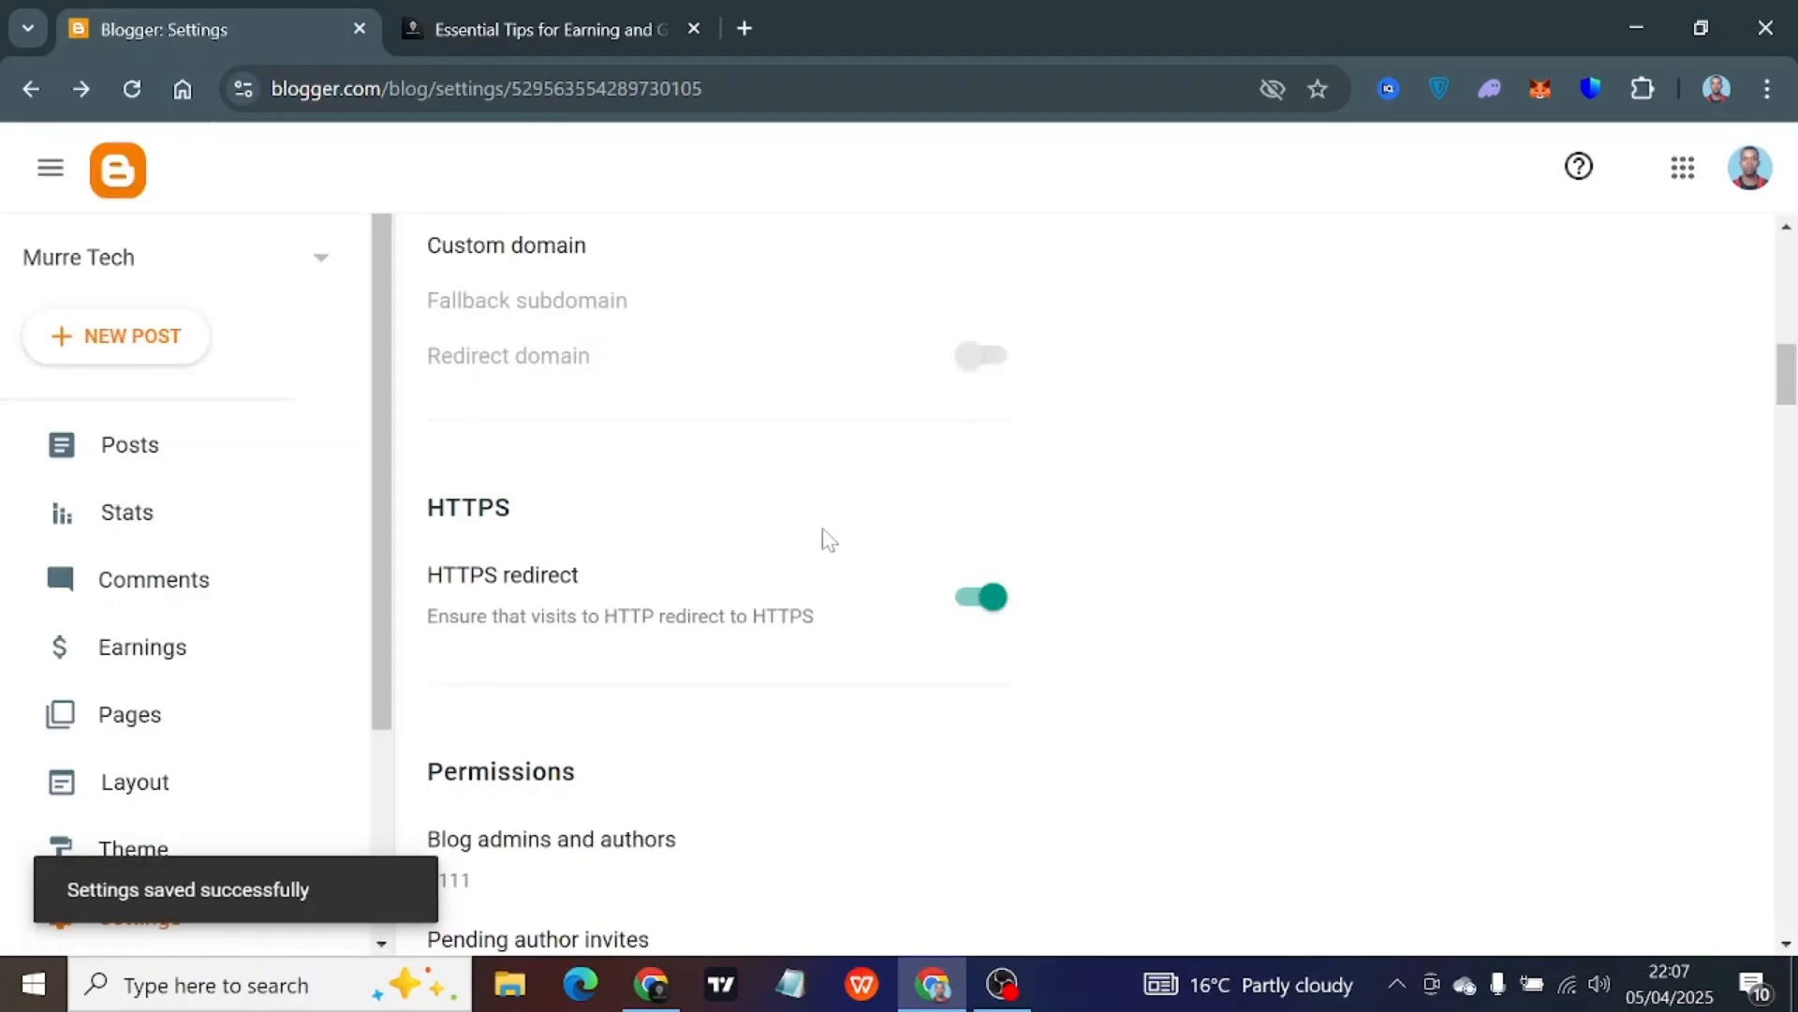
key("ctrl+t")
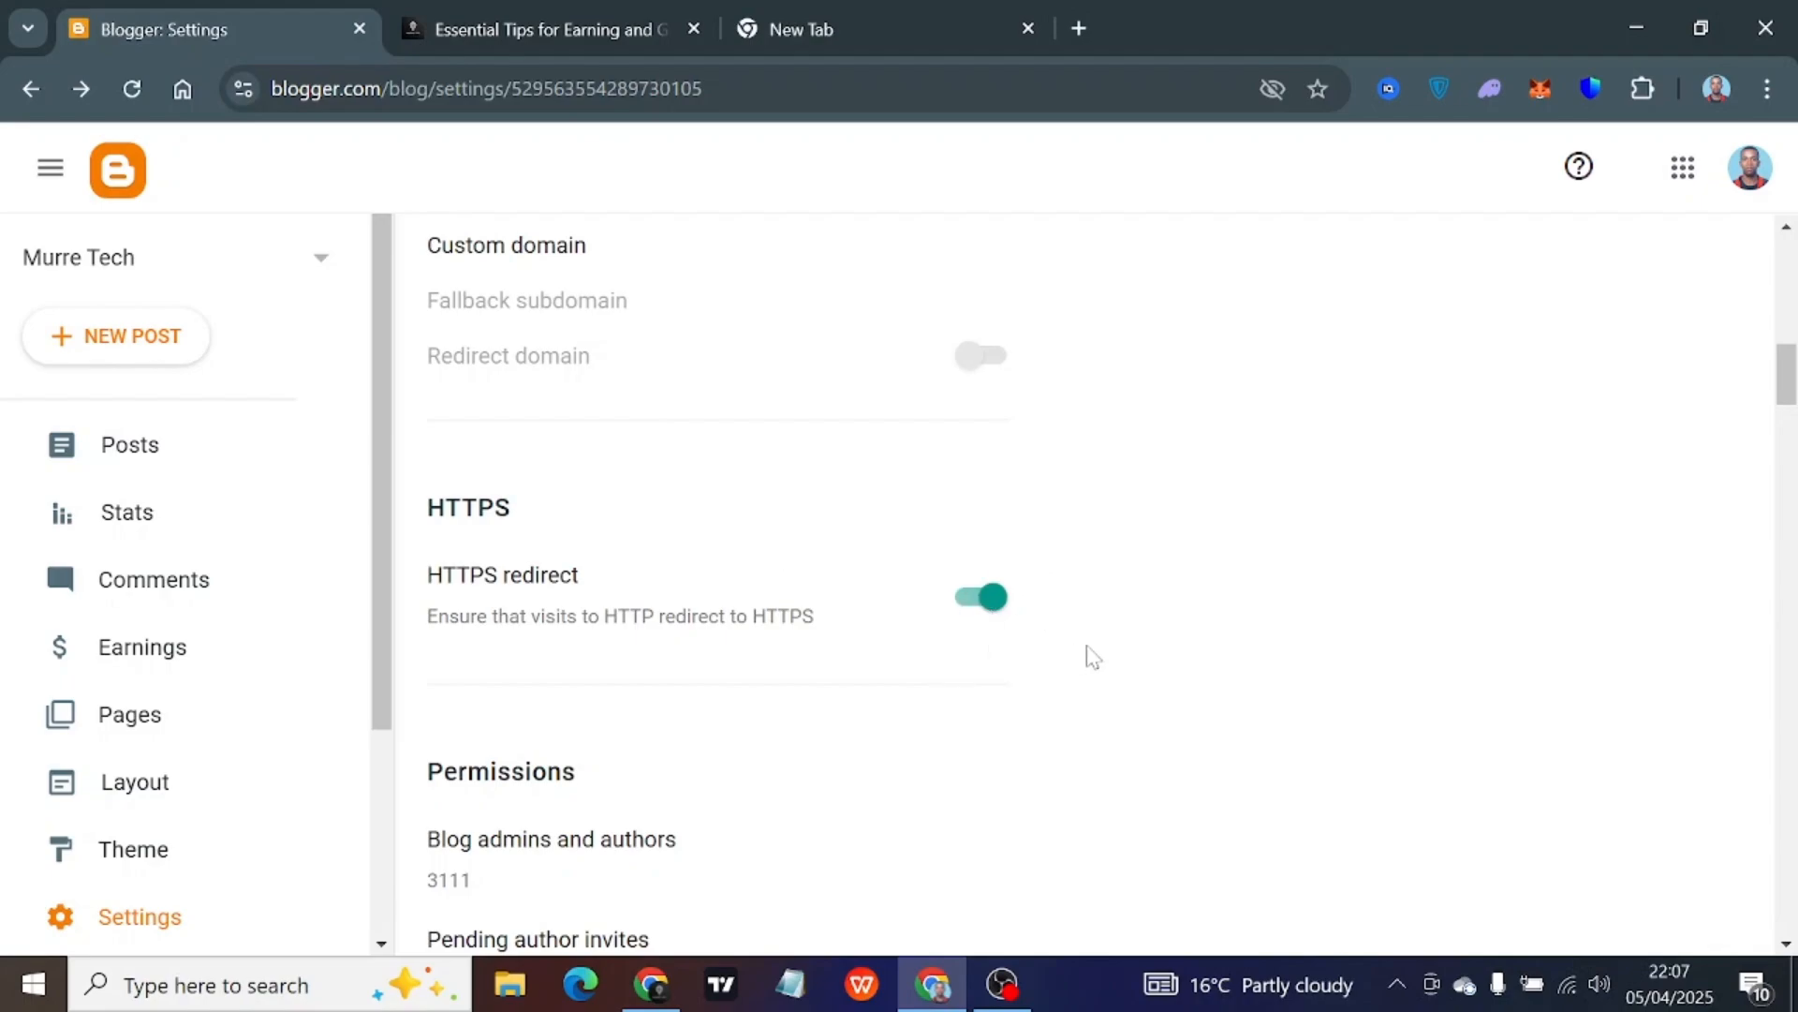
Review the Permissions section, view the "Invite more authors" dialog and close it without sending an invitation
scroll(1087, 655, "down", 2)
scroll(783, 722, "up", 1)
scroll(762, 703, "down", 2)
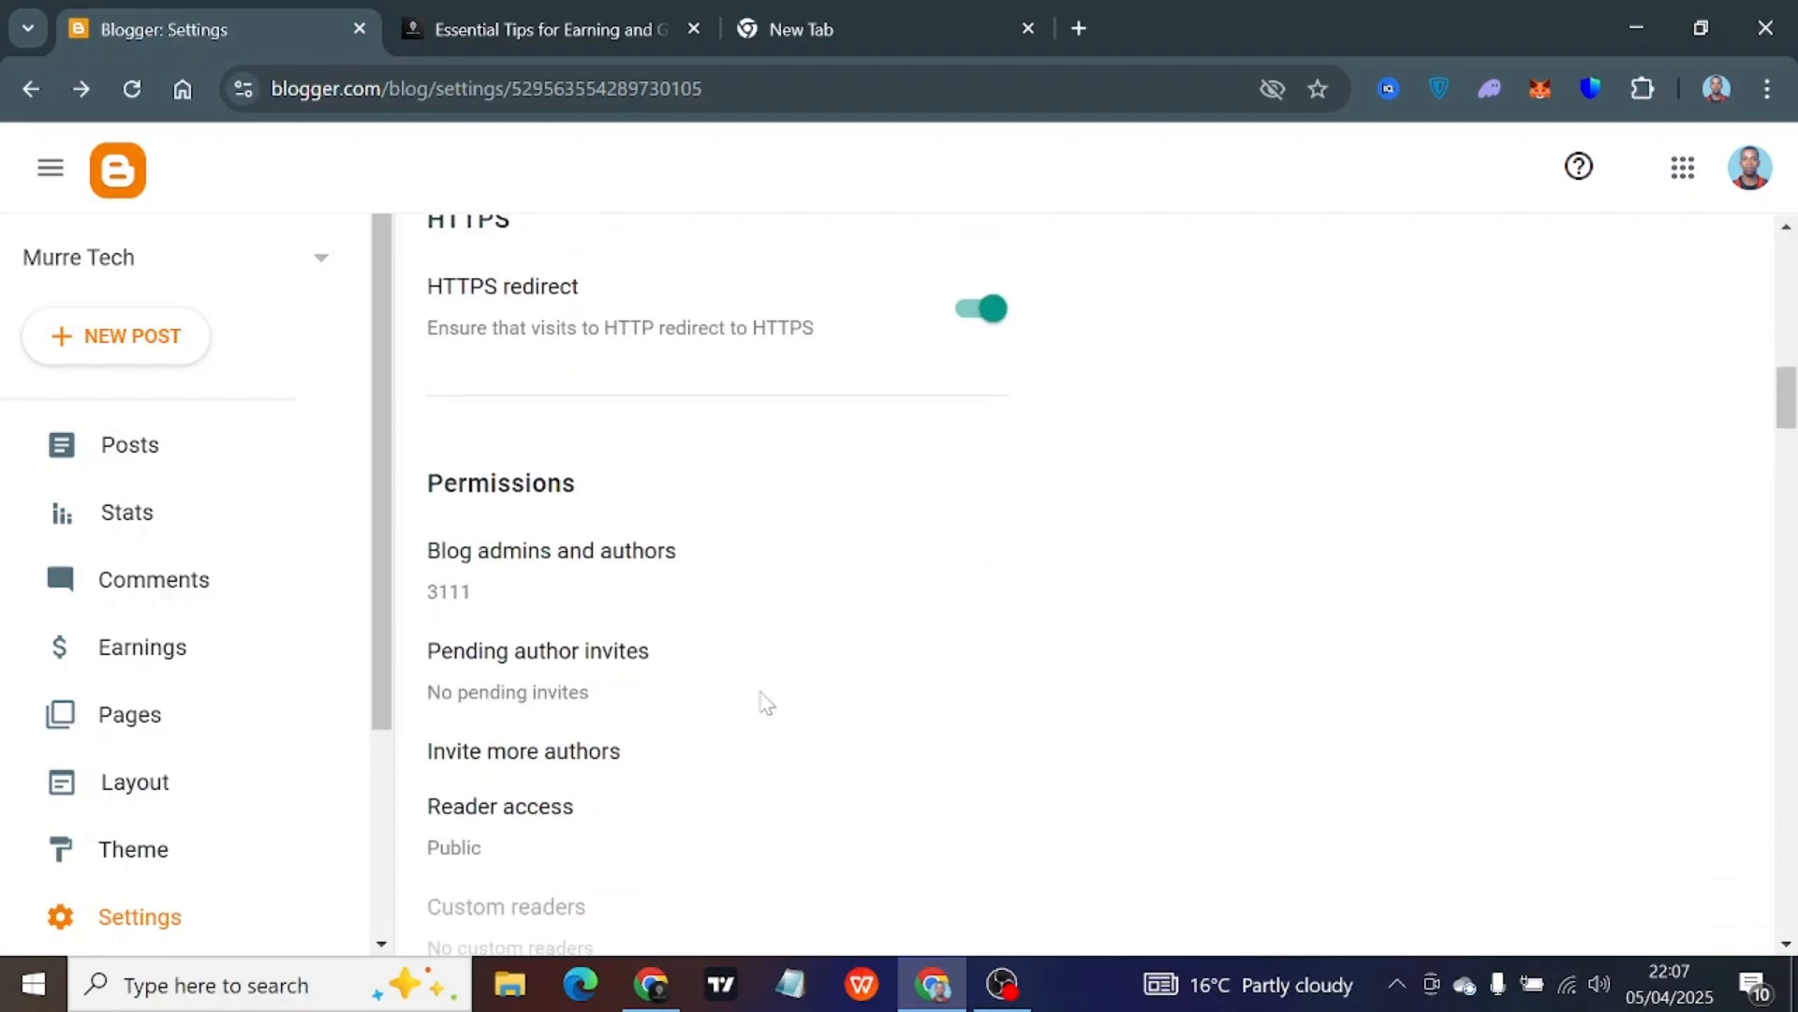
left_click_drag(418, 473, 610, 470)
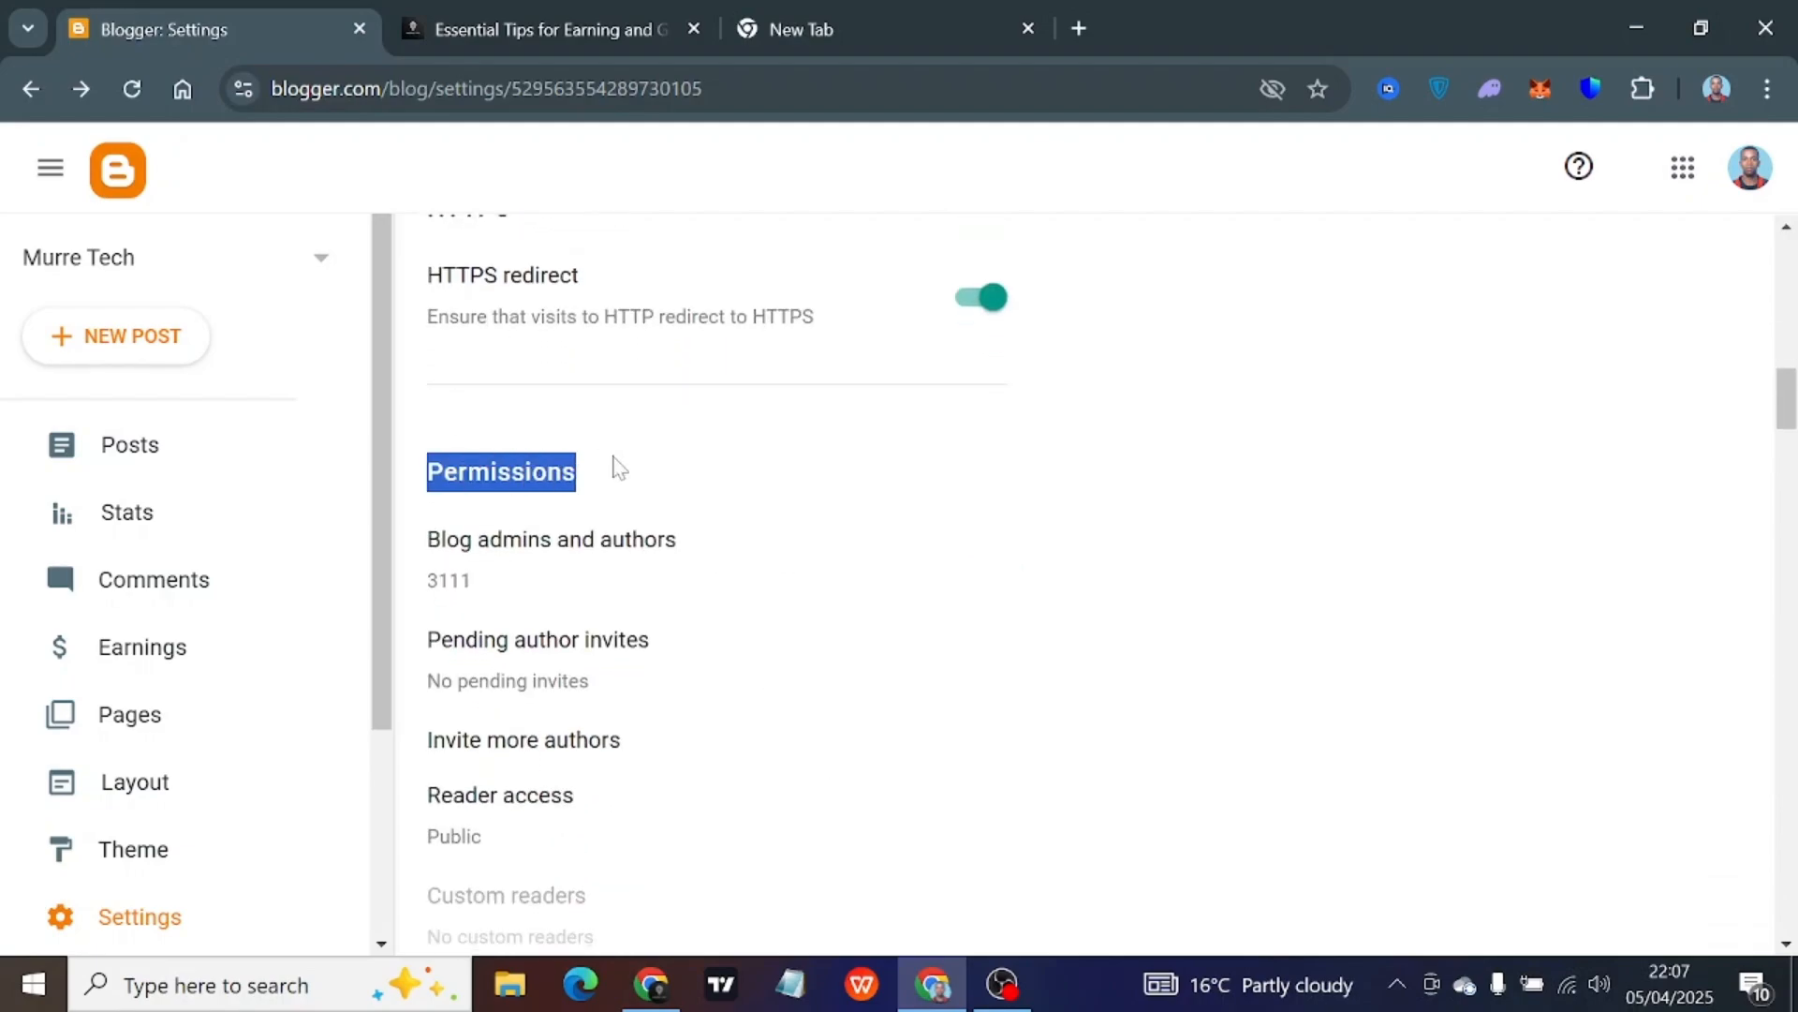
left_click(898, 503)
scroll(897, 503, "down", 1)
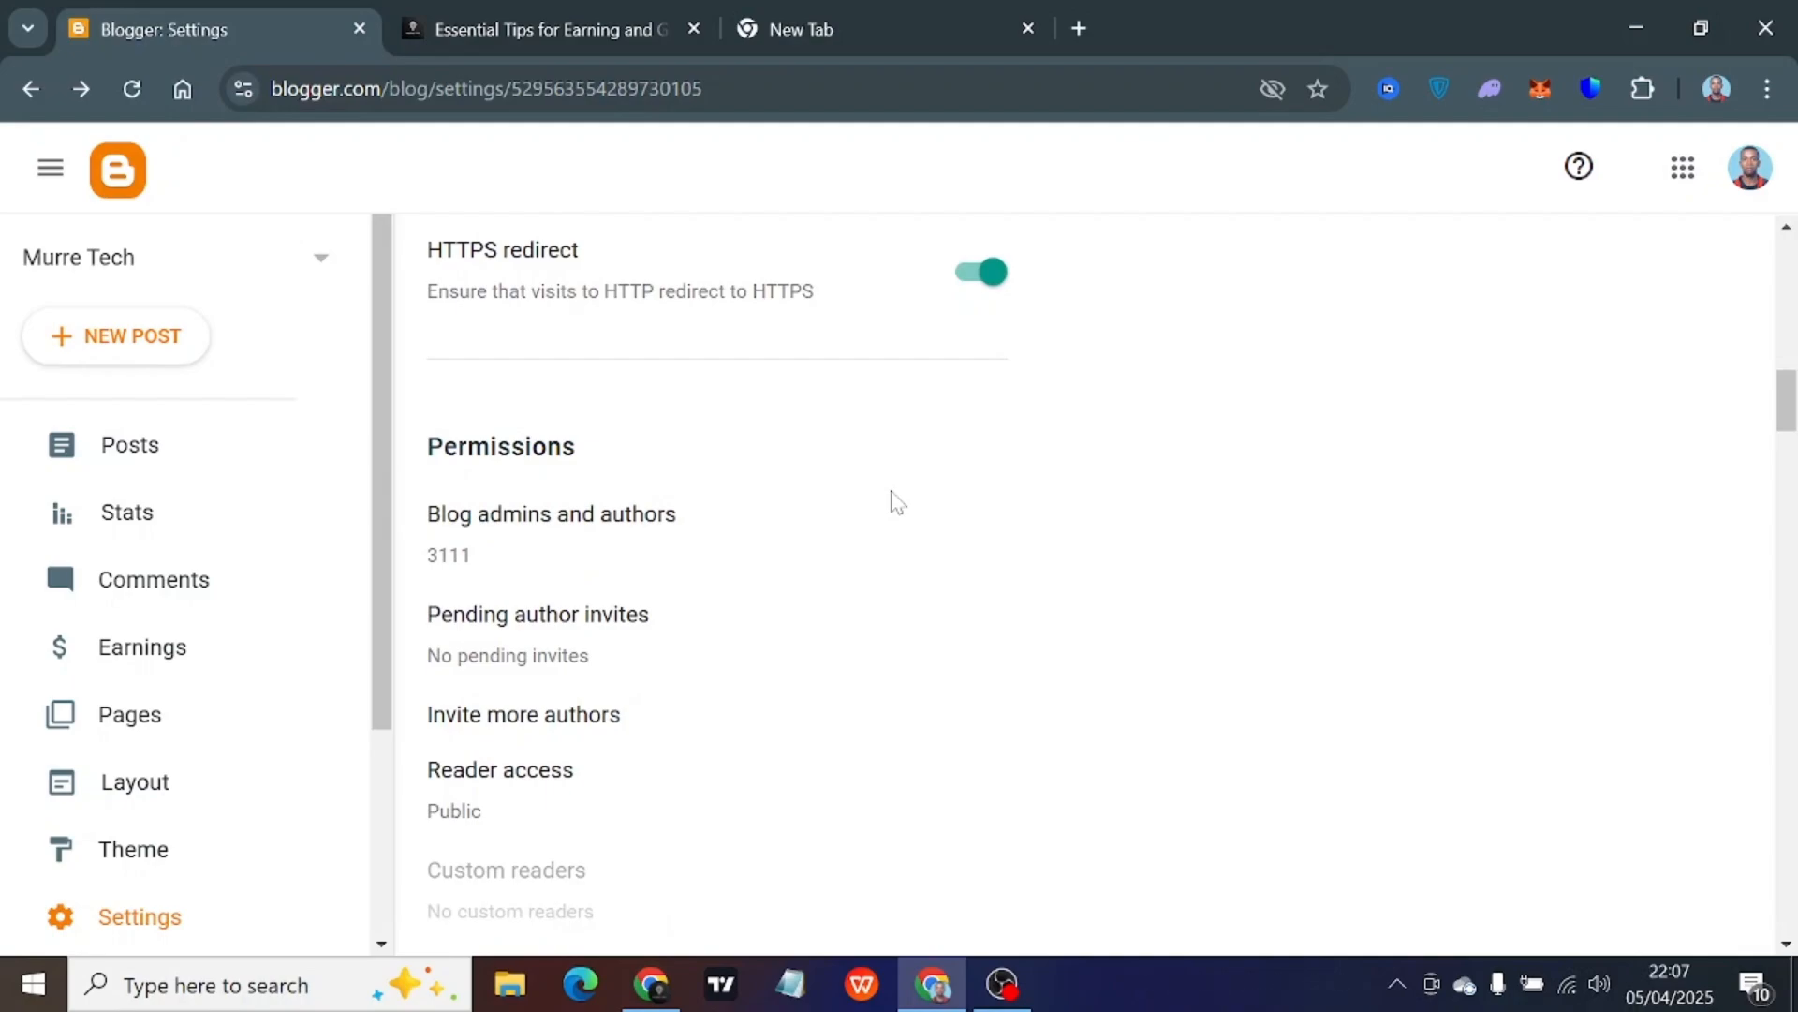
left_click(541, 732)
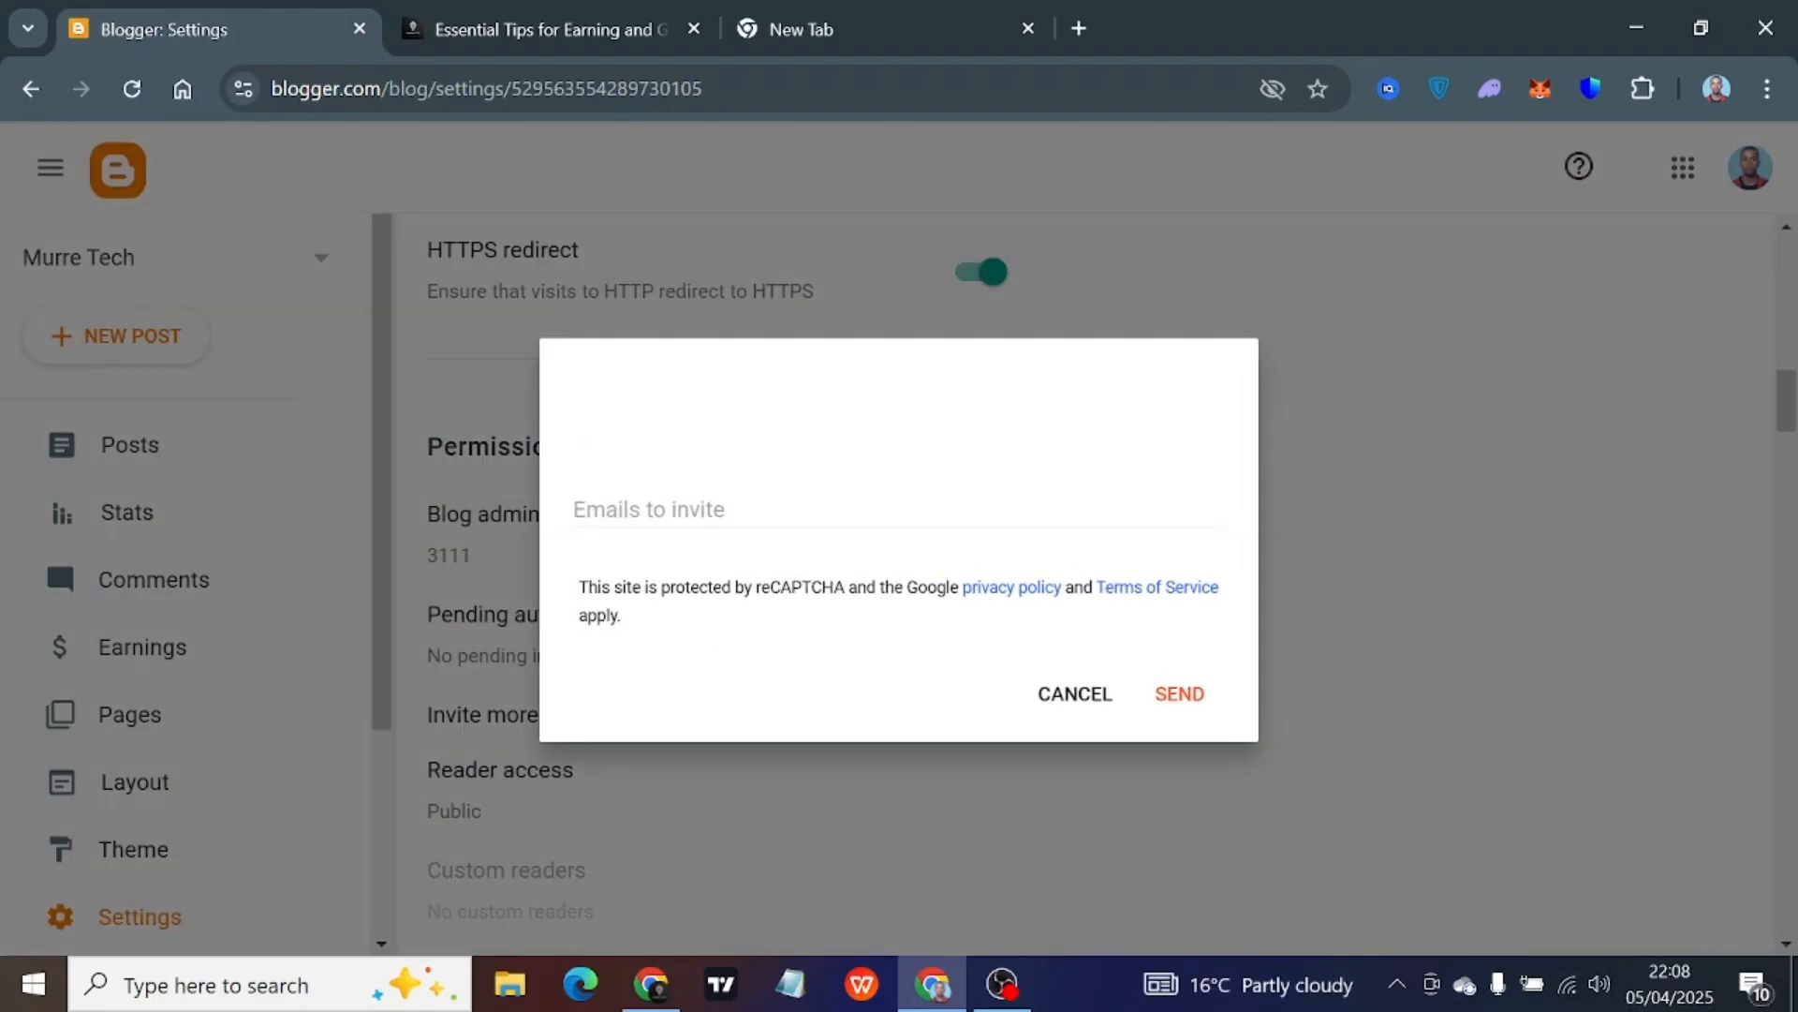
left_click(648, 509)
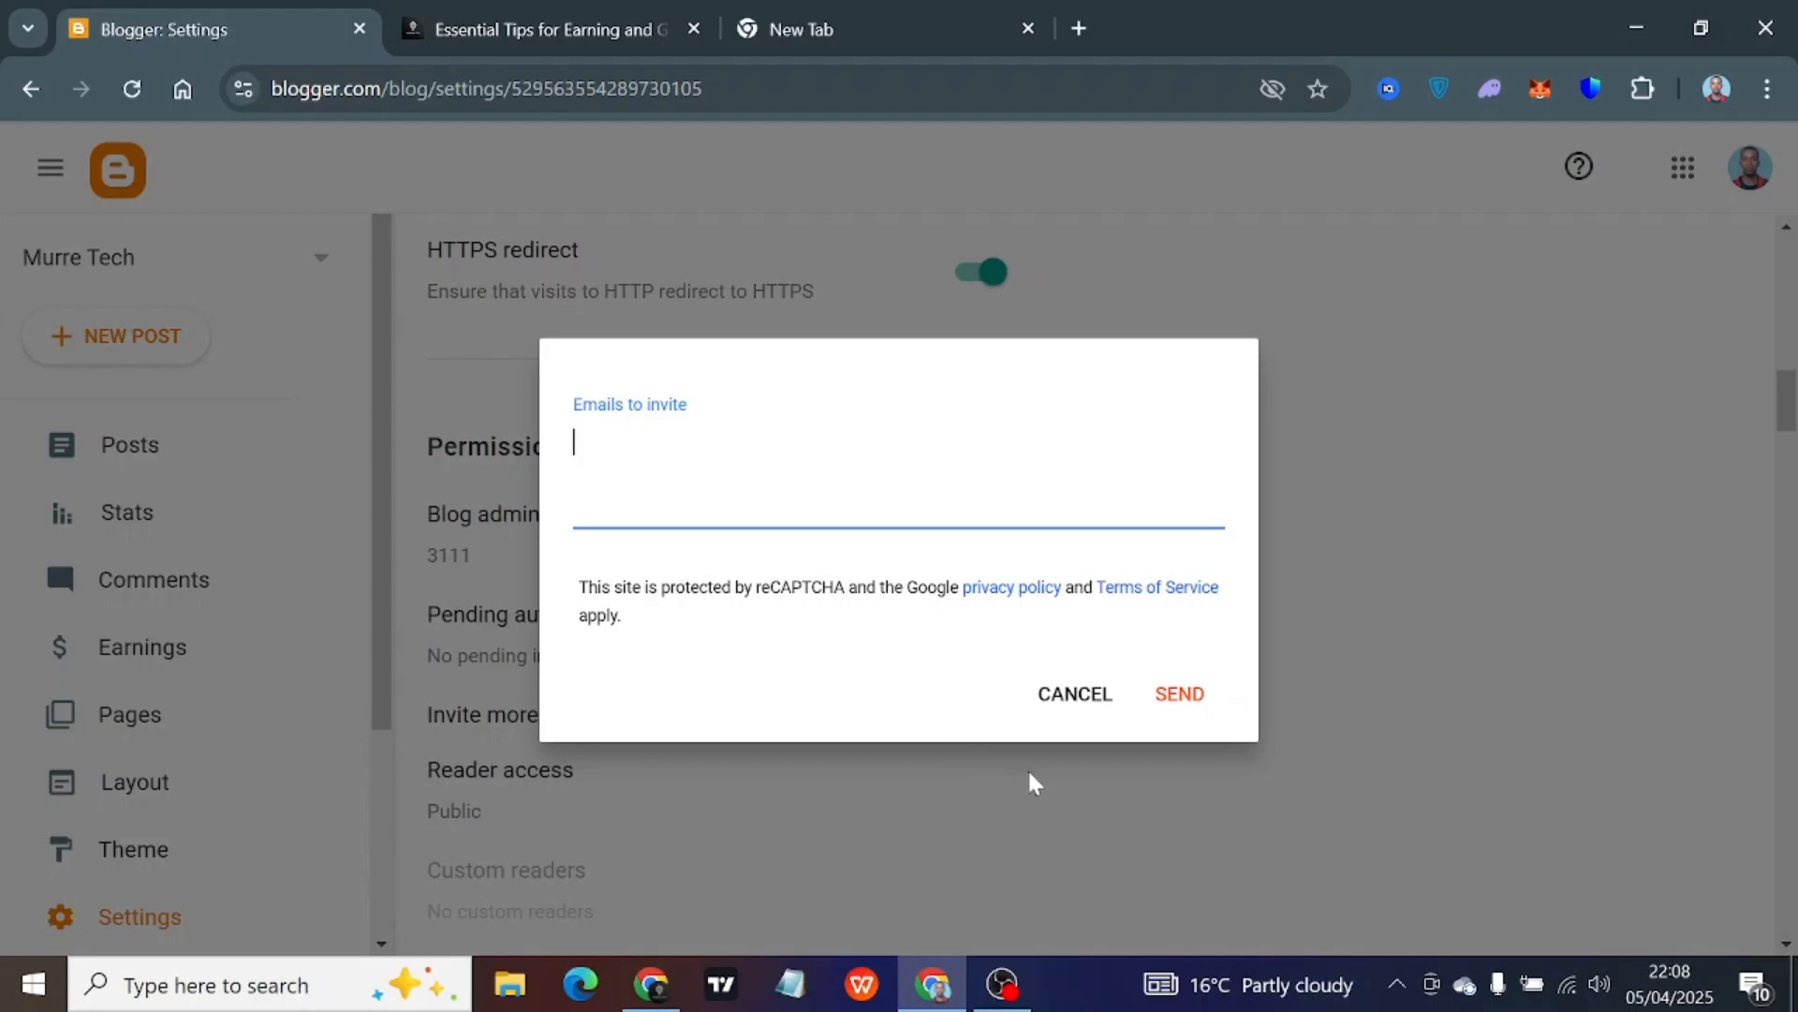
left_click(1047, 701)
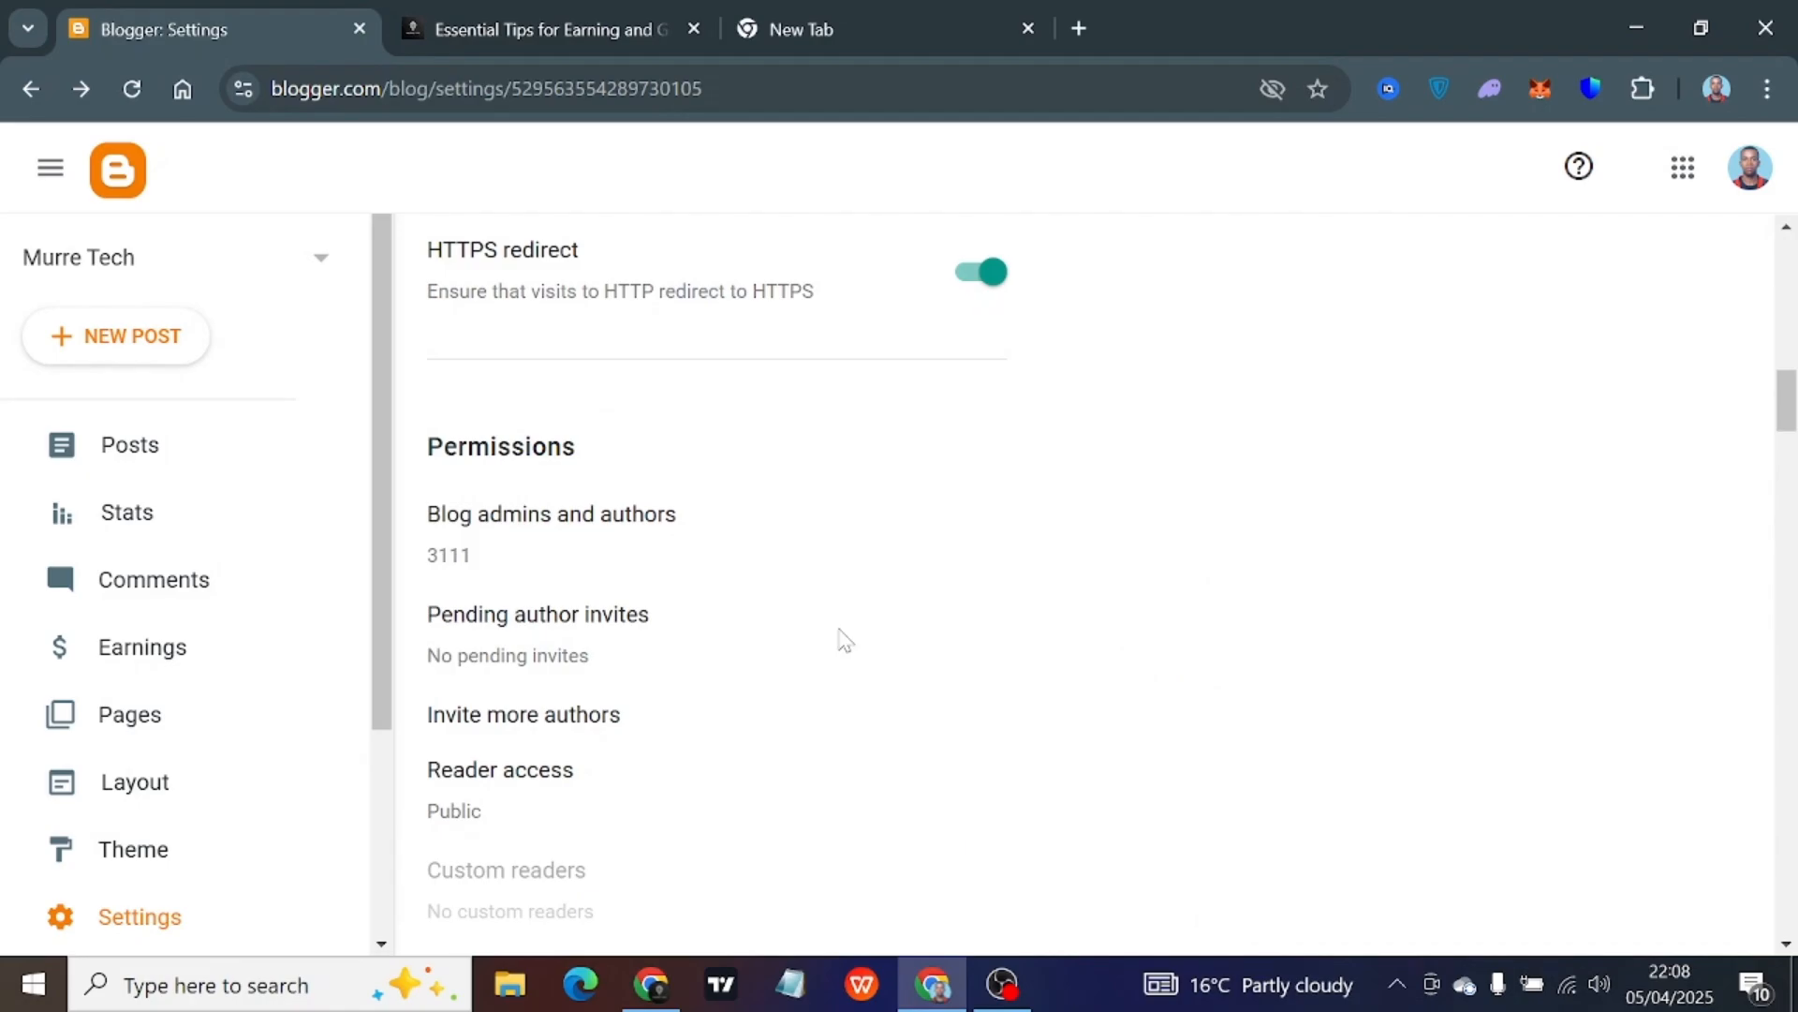
Start entering an invitee's e-mail under "Invite more authors", clear it and cancel the invitation
left_click(596, 717)
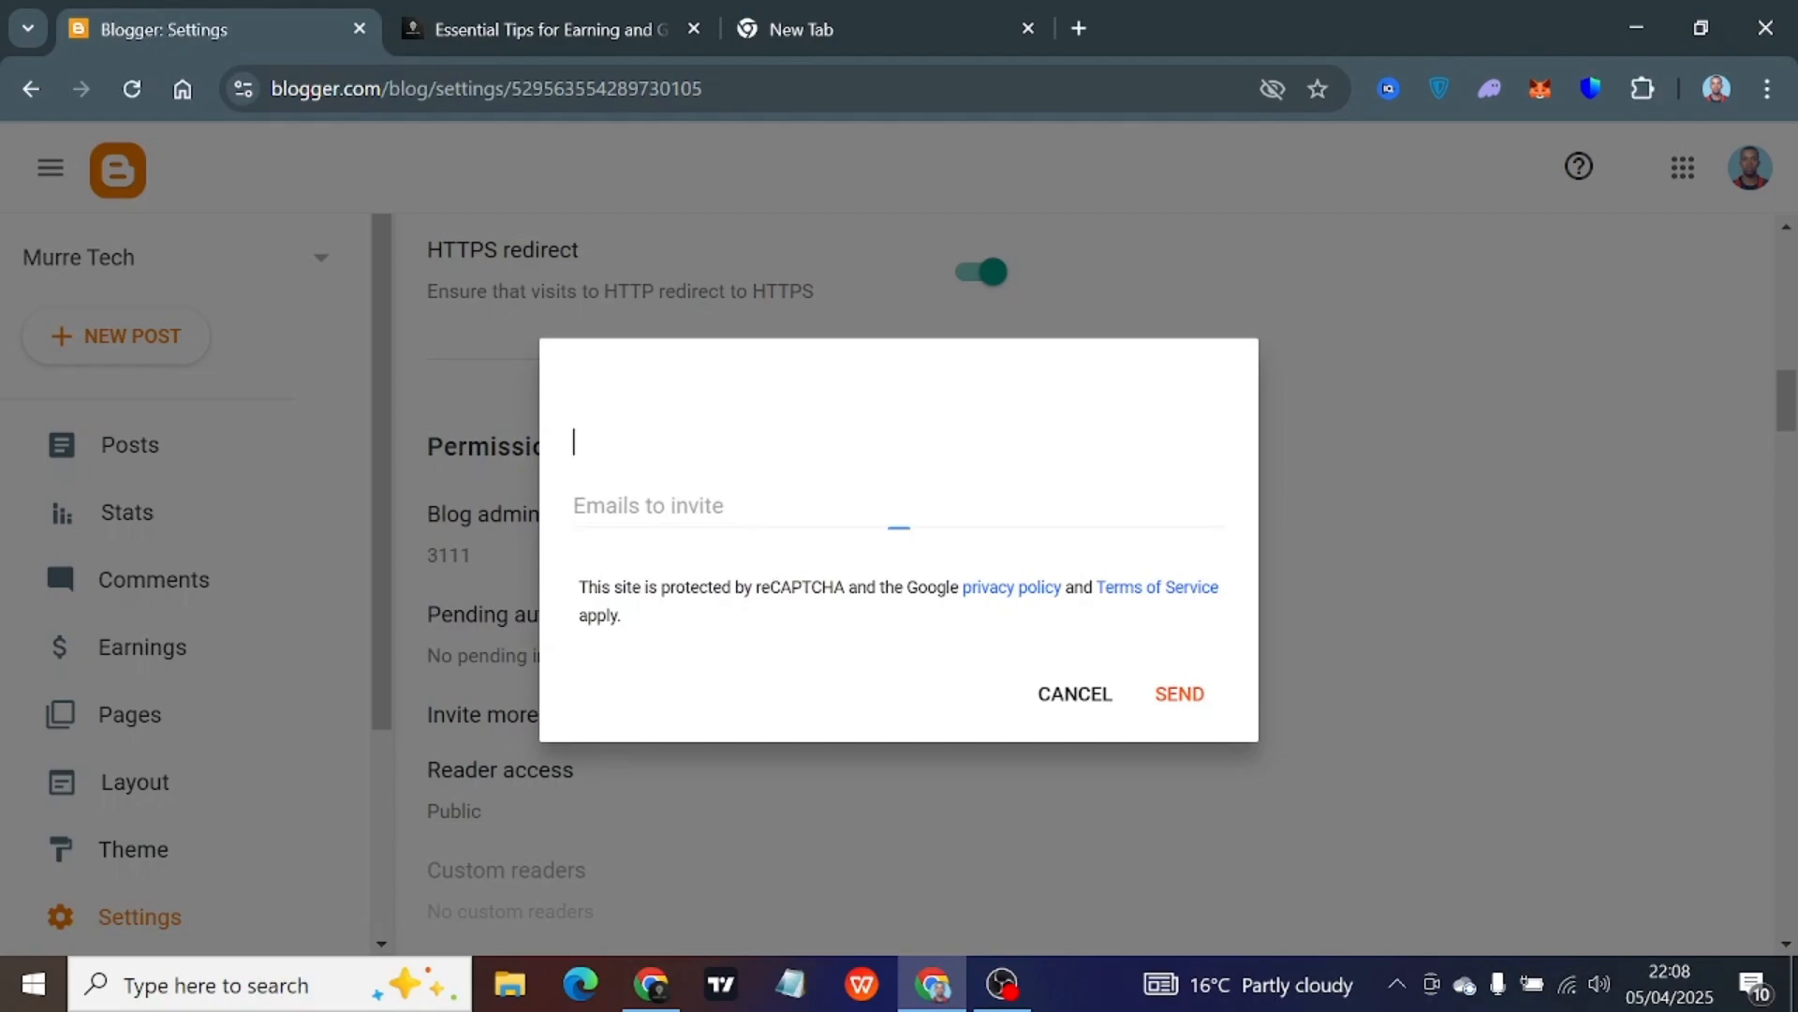
type("mrdab")
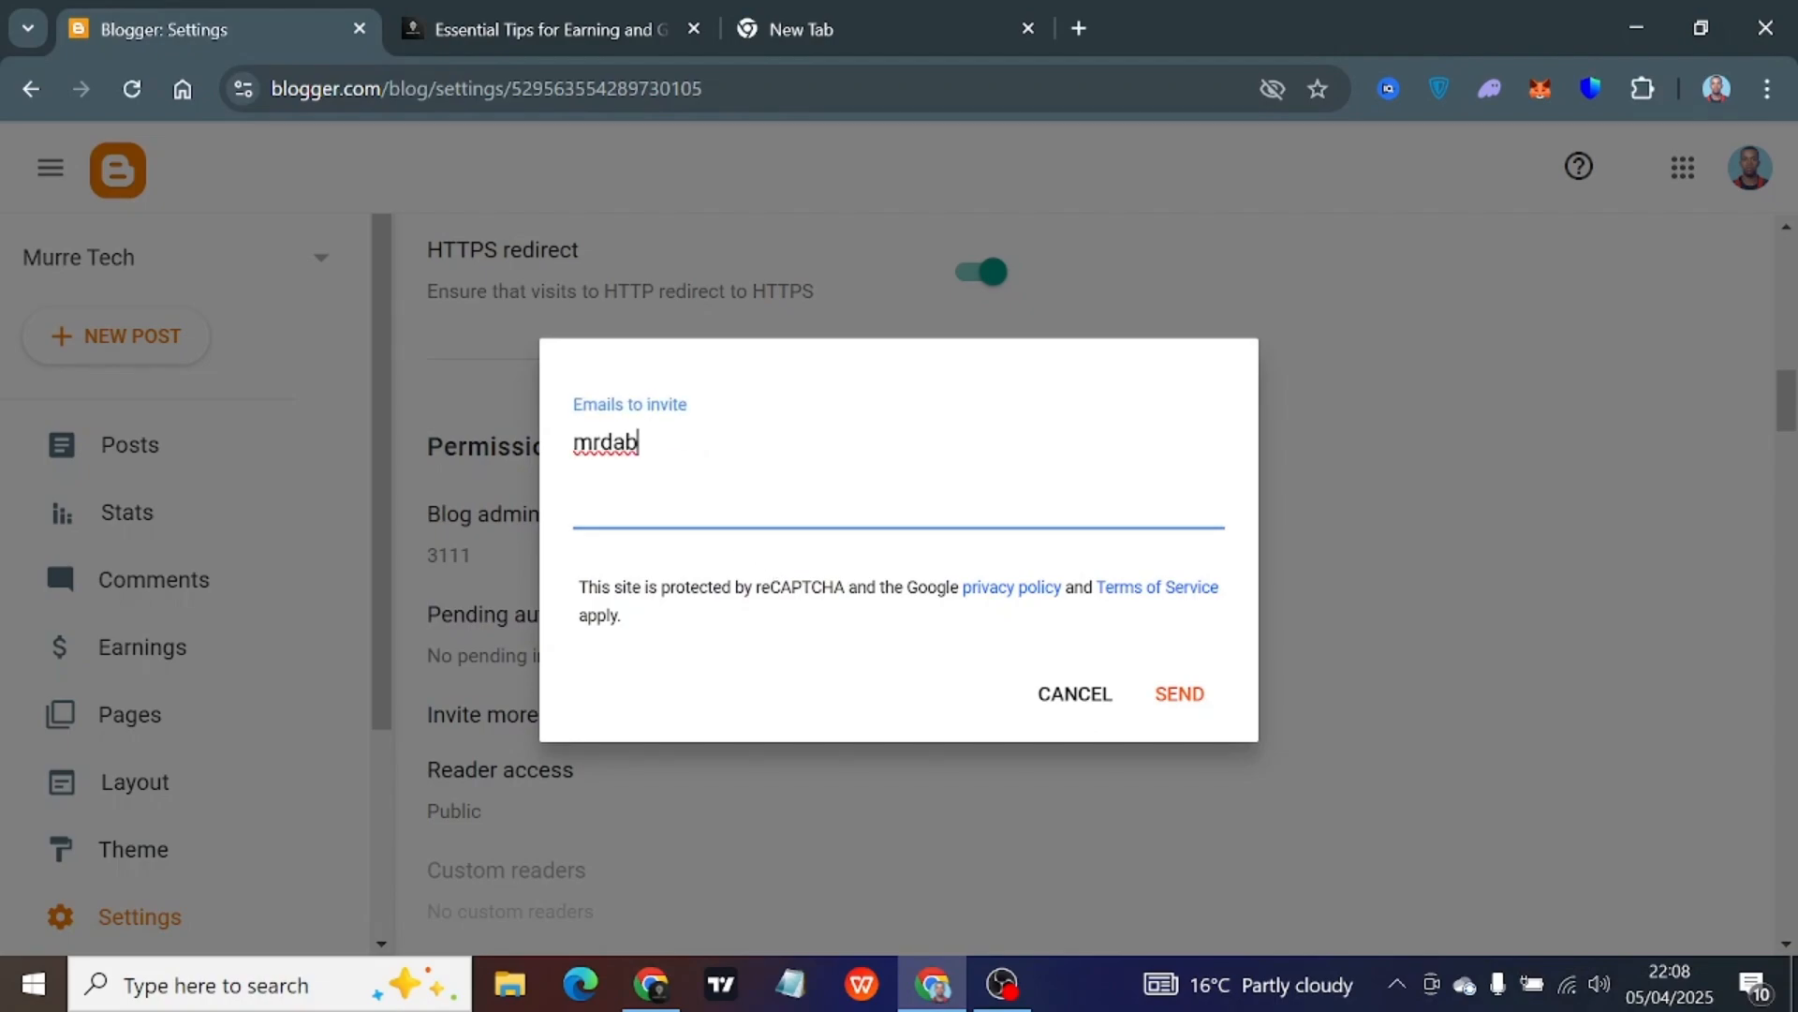
key("BackSpace")
key("BackSpace")
key("BackSpace")
key("BackSpace")
key("BackSpace")
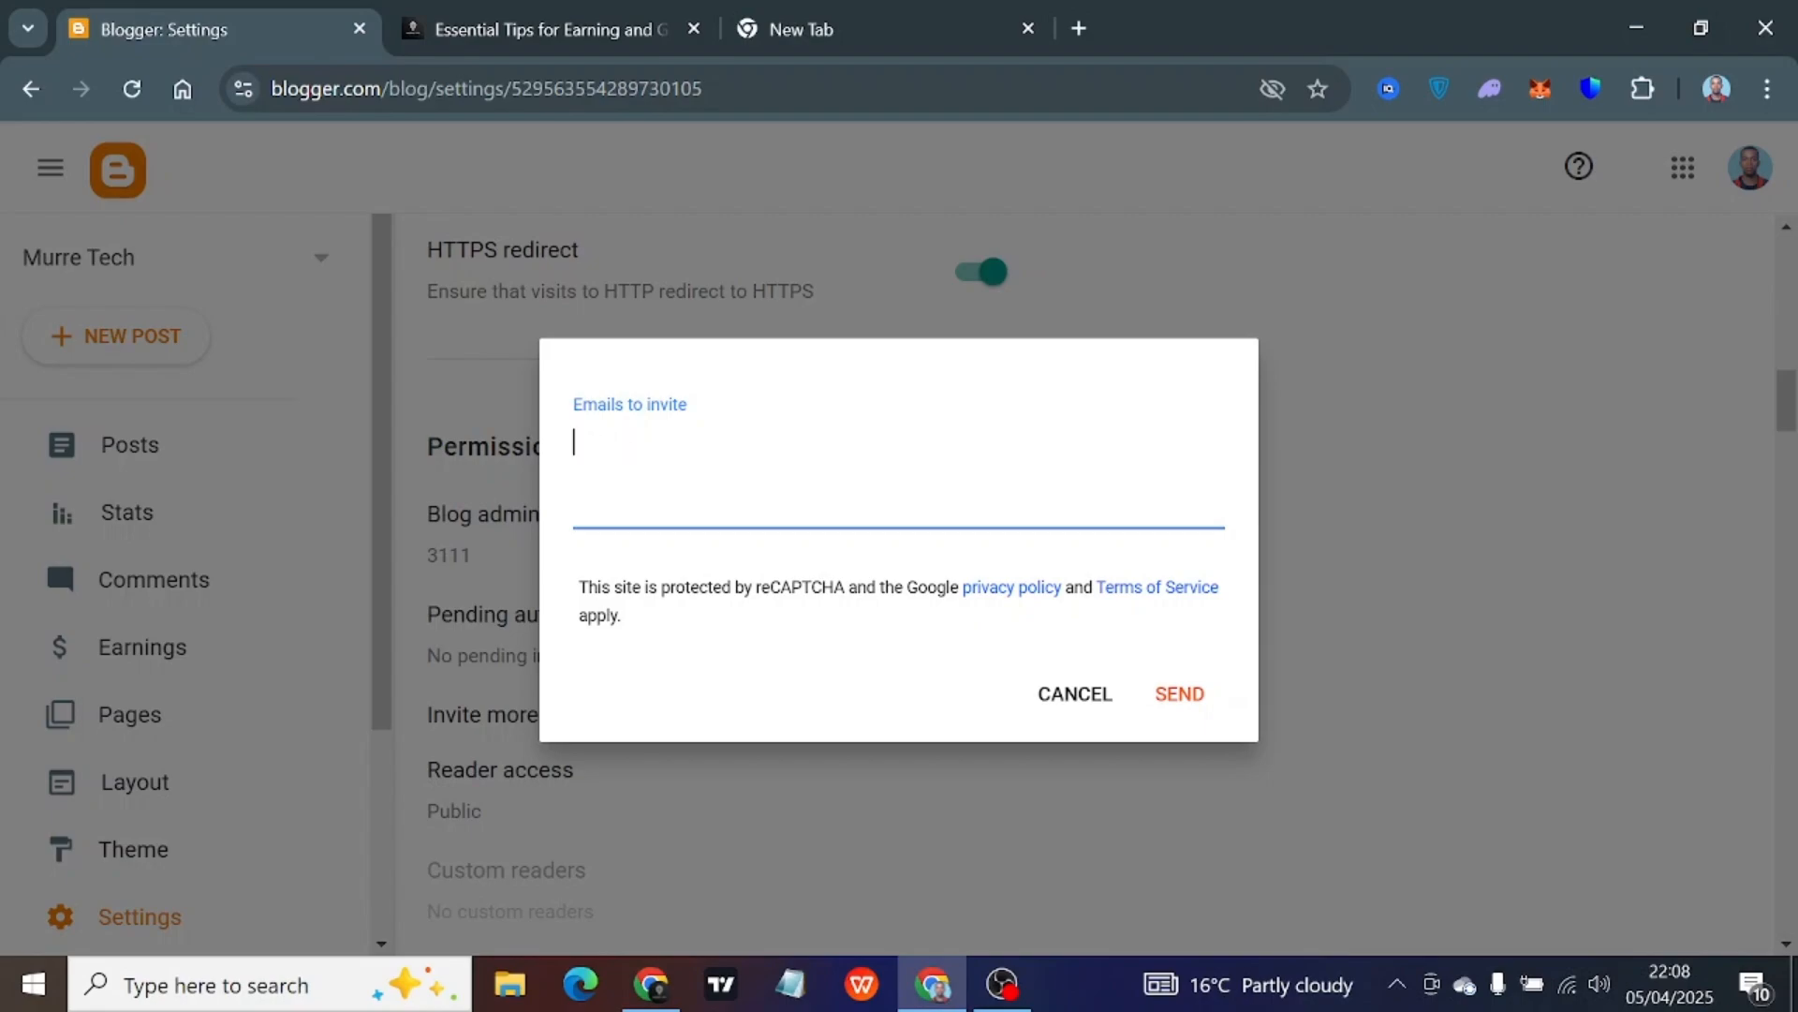
left_click(1077, 695)
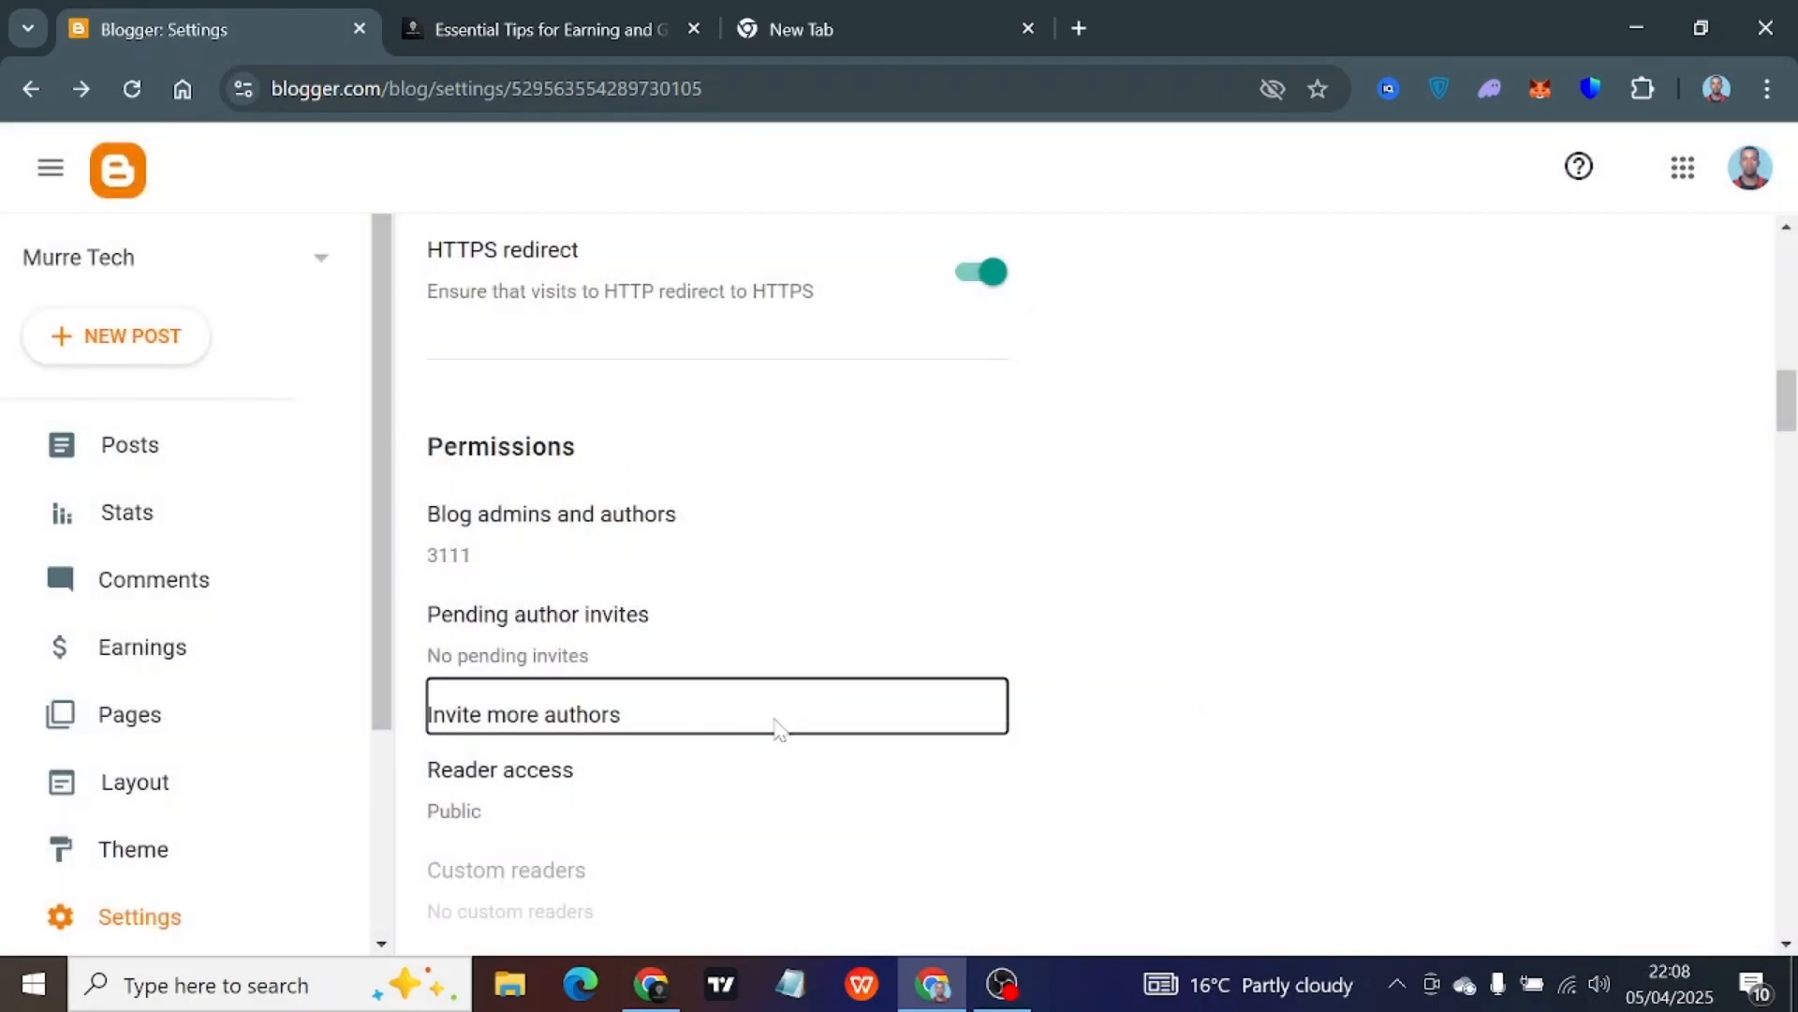
Set the maximum posts shown on the main page to 10 and save the setting
scroll(845, 745, "down", 4)
scroll(845, 747, "down", 4)
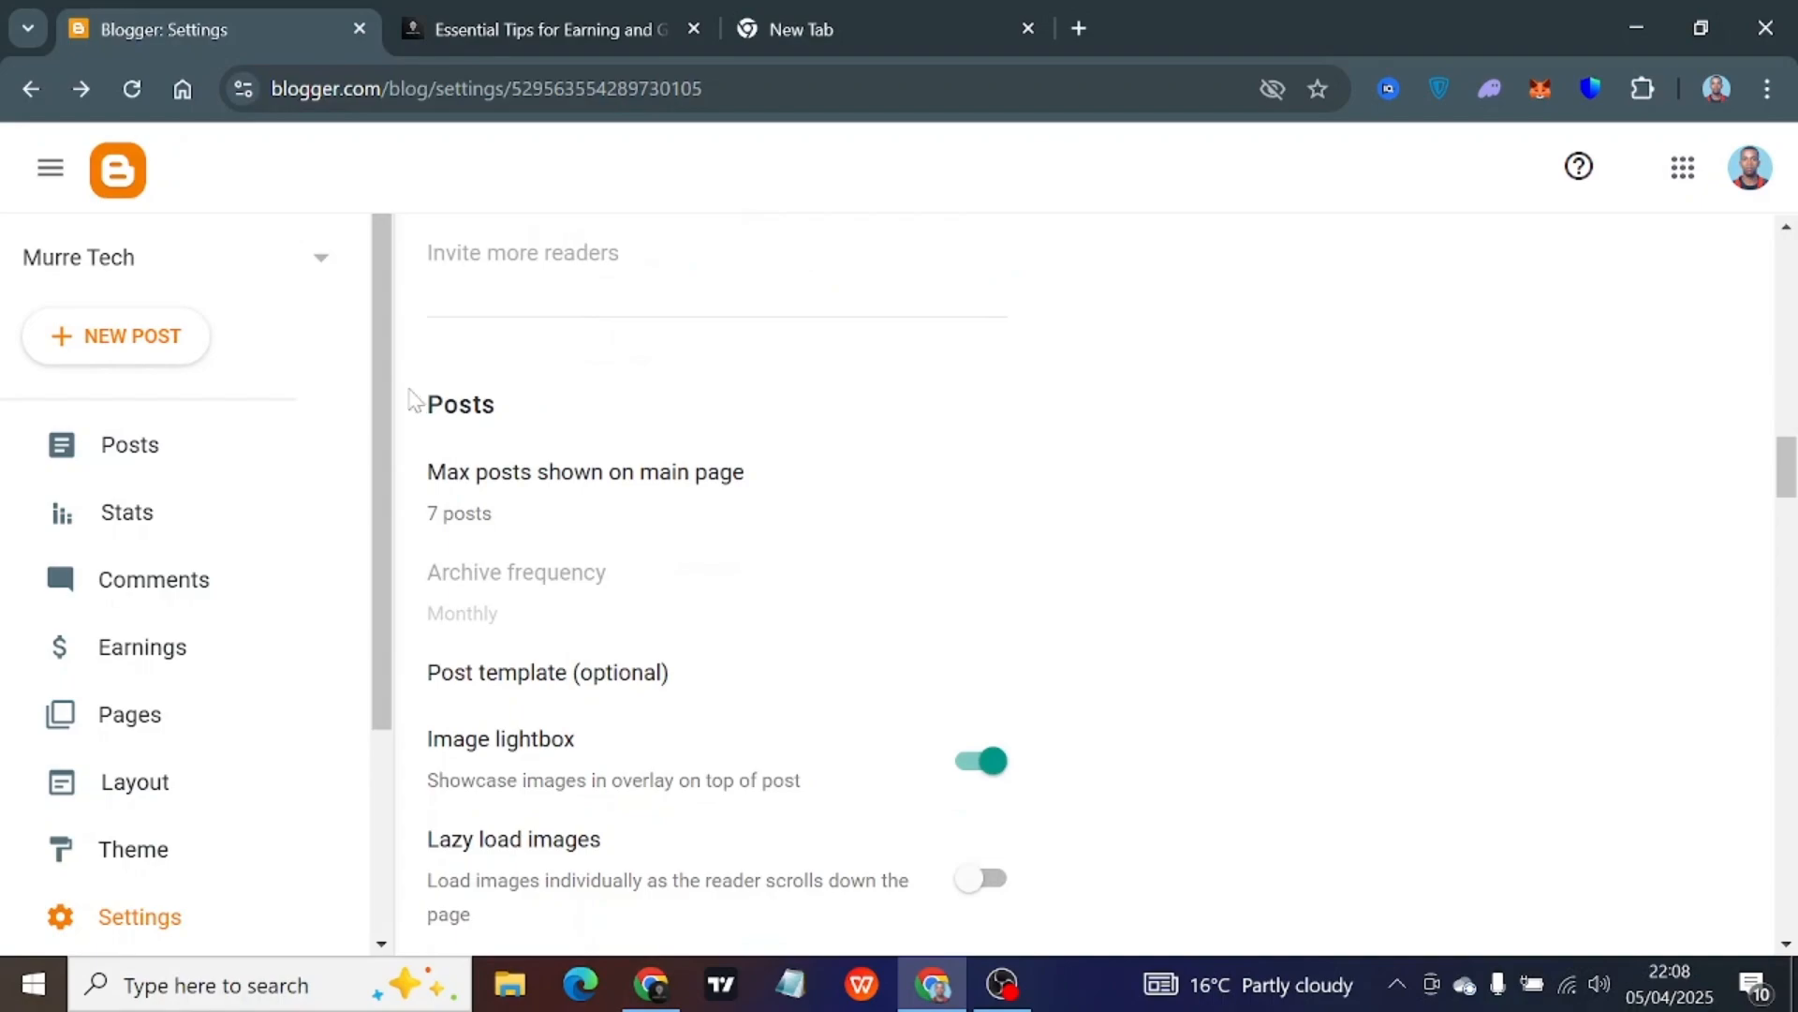
left_click_drag(409, 401, 558, 406)
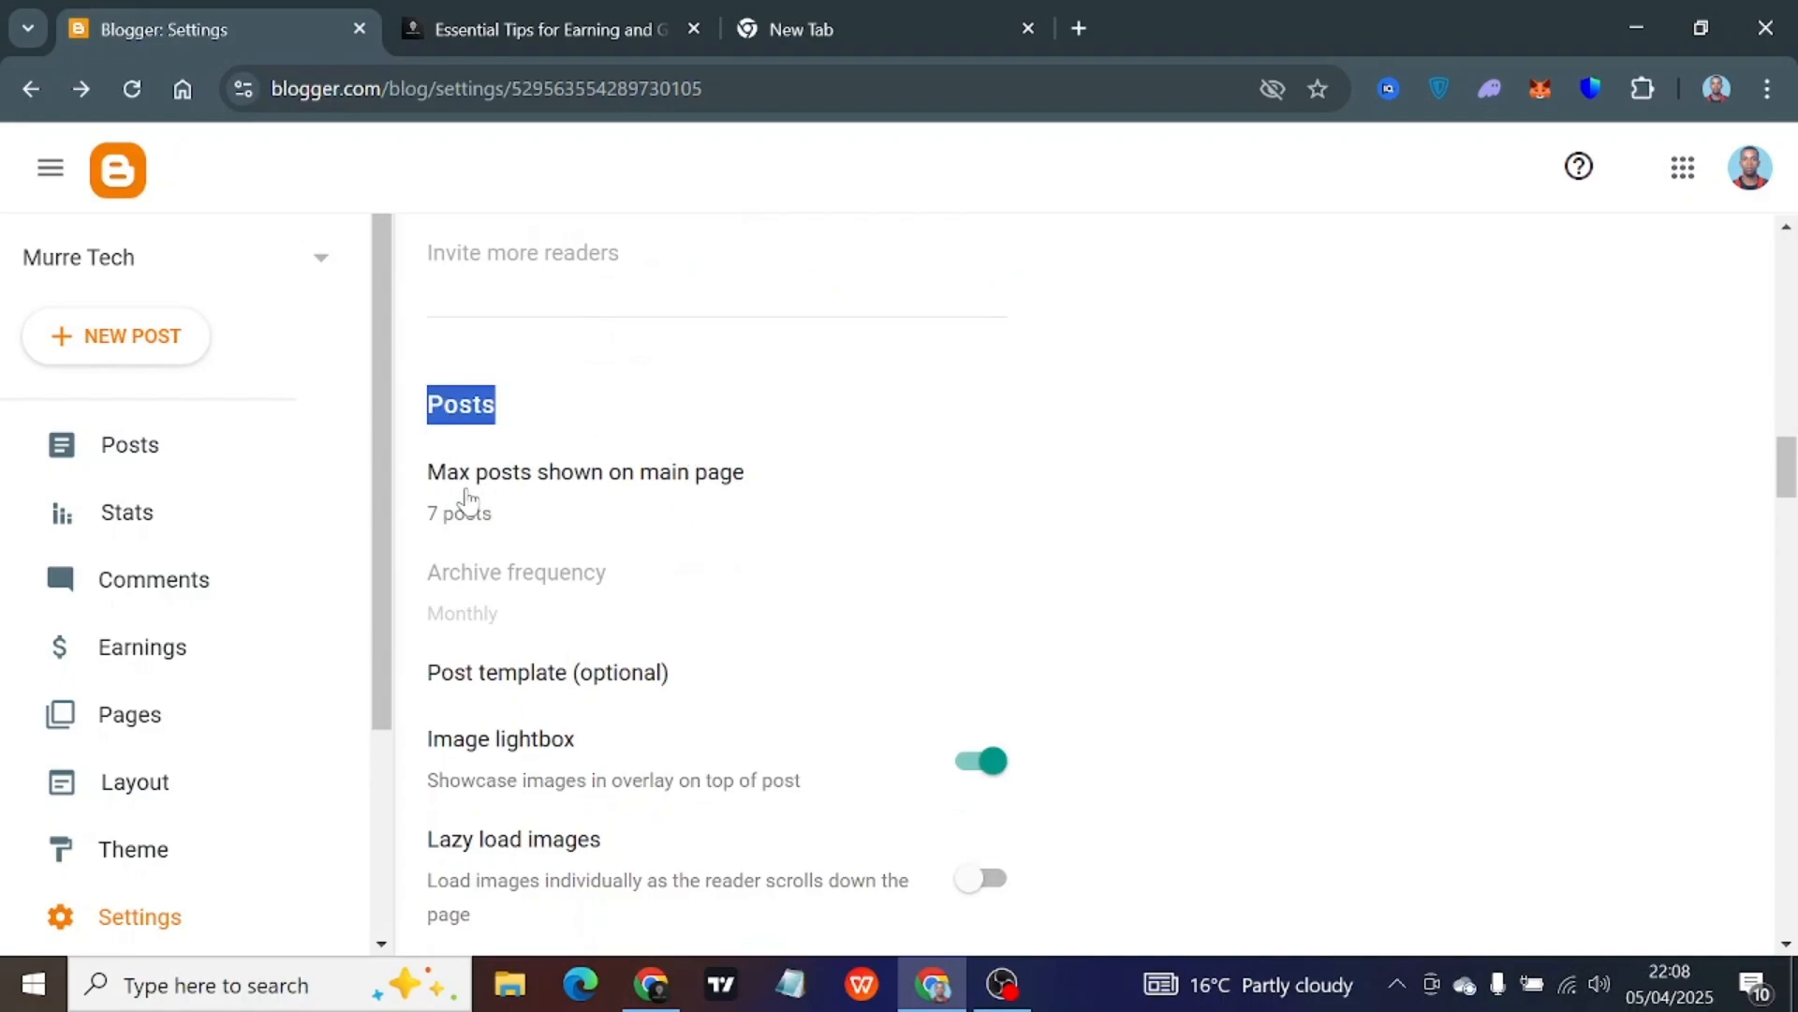
left_click(532, 506)
double_click(658, 460)
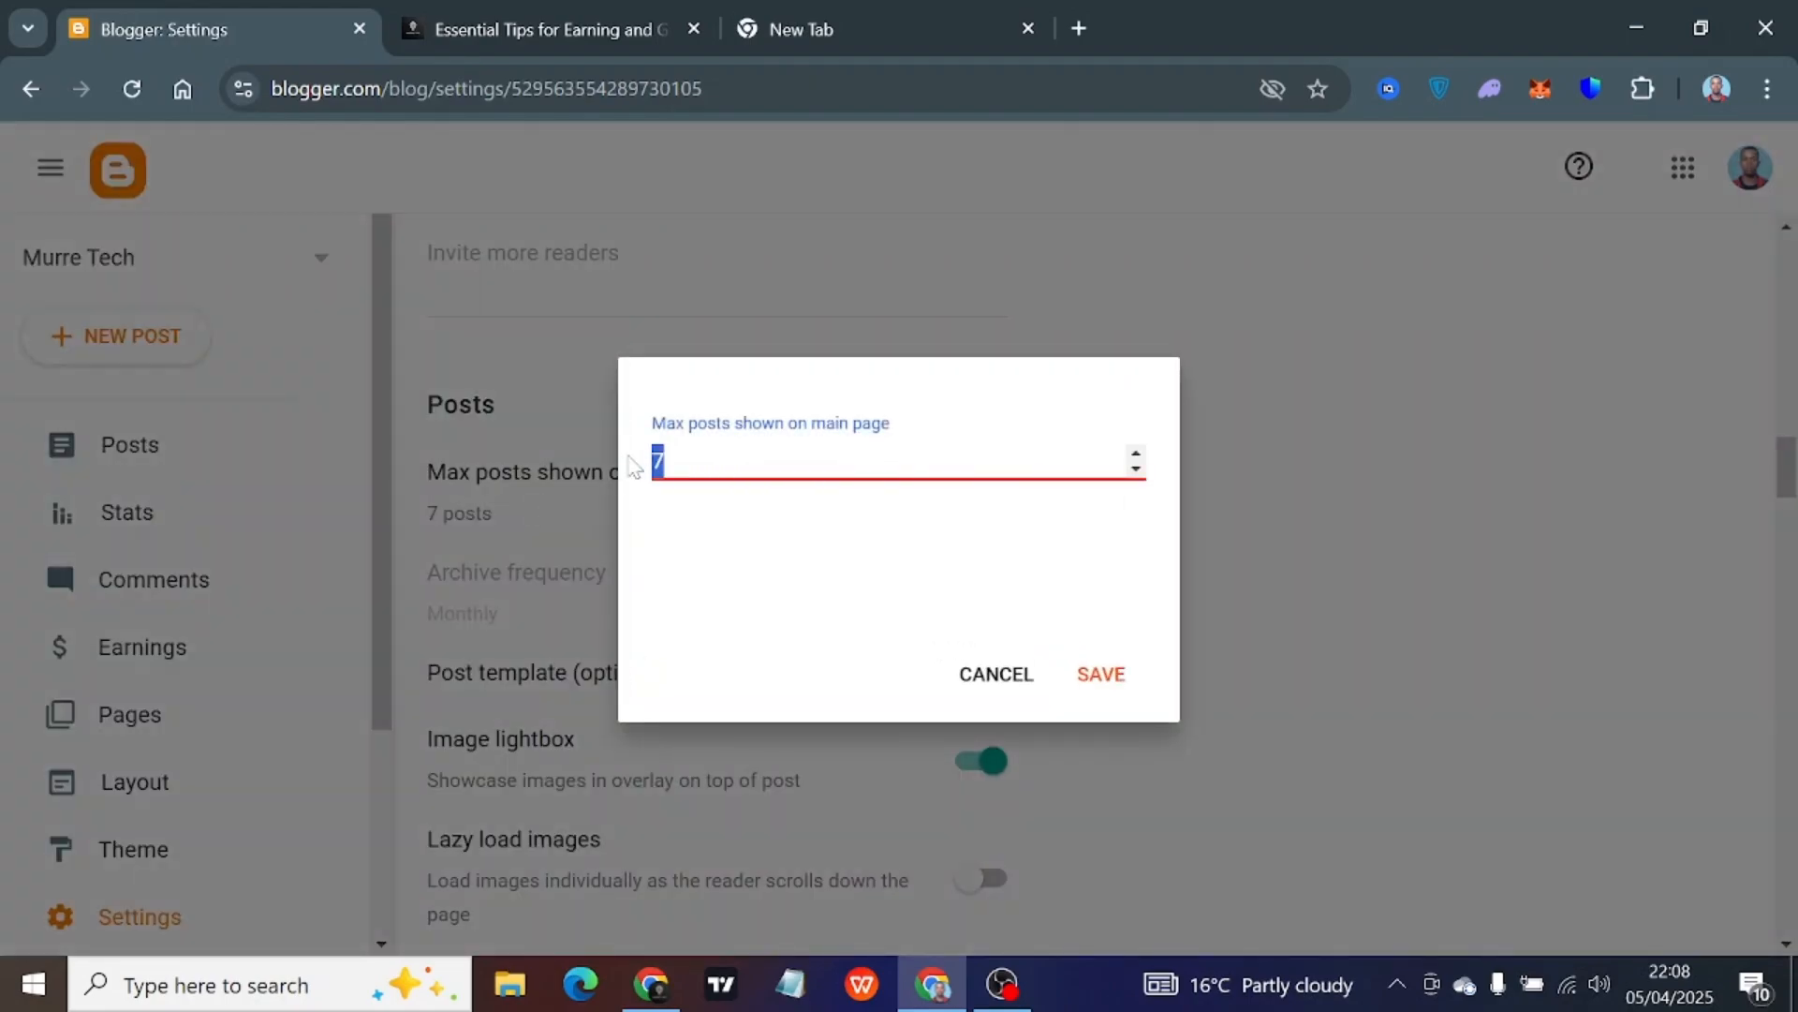
type("10")
left_click(1122, 678)
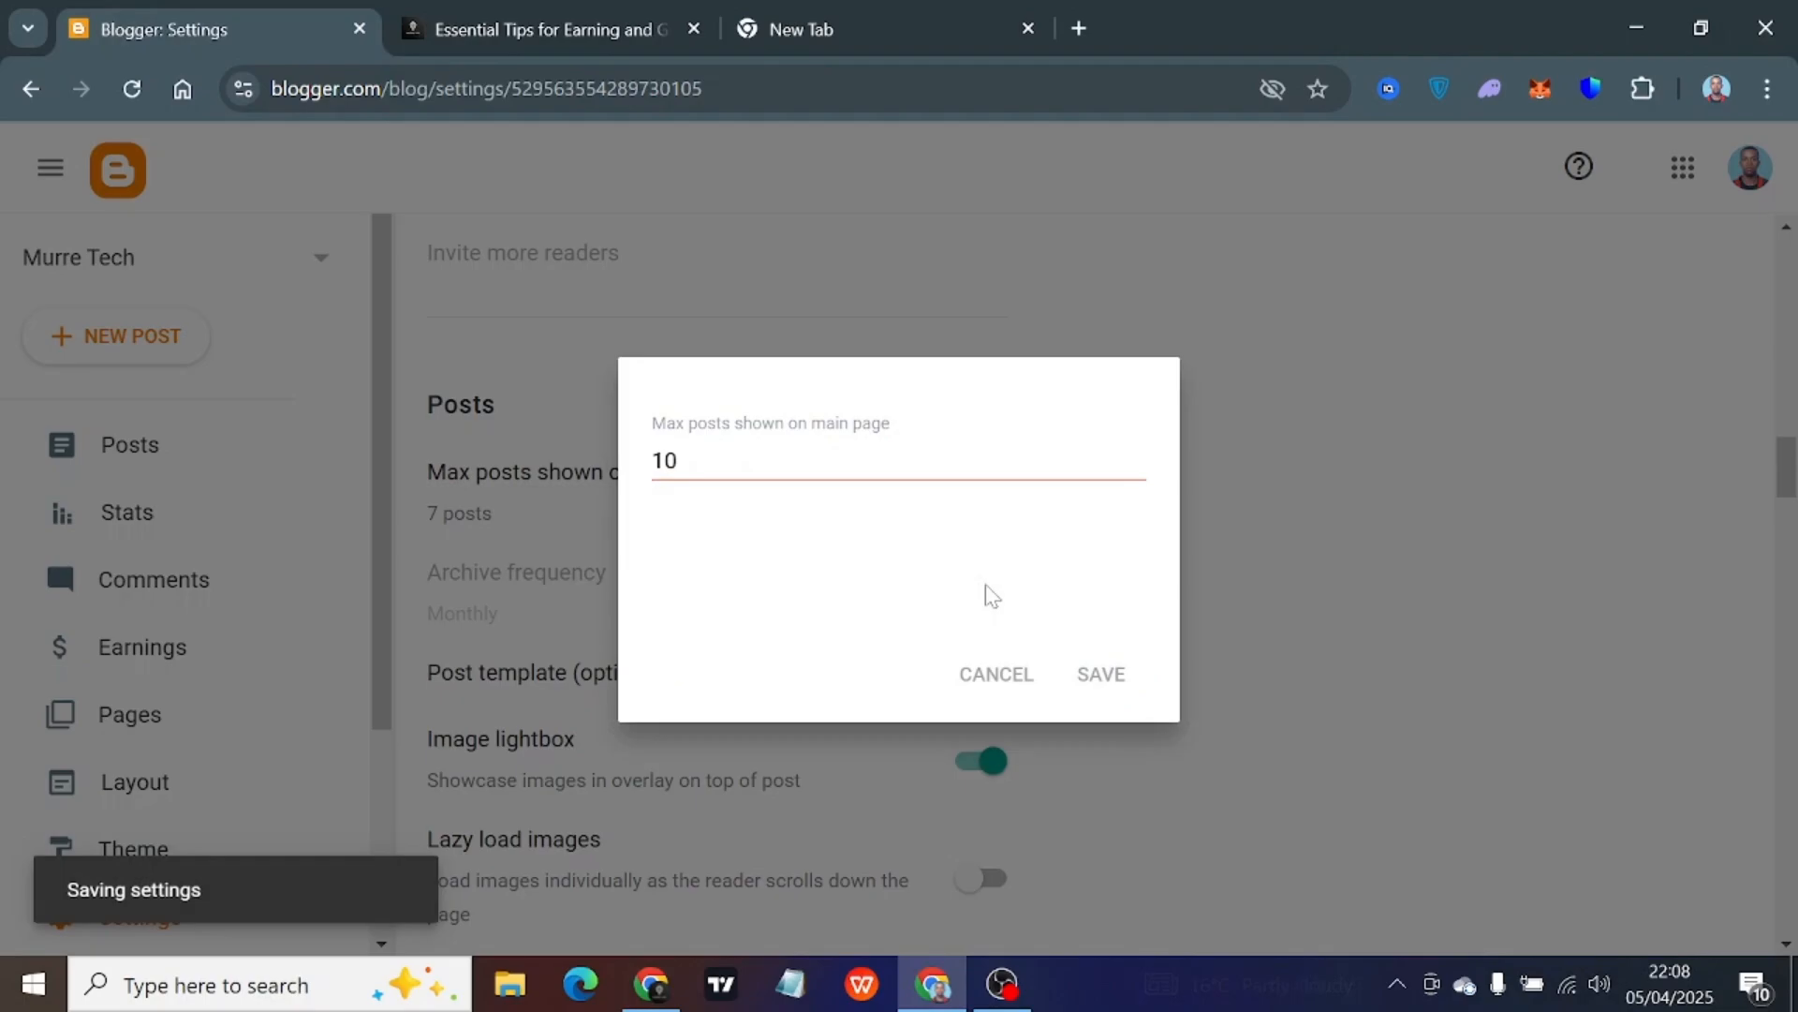
Enable "Lazy load images" and "WebP image serving" for the blog's posts
scroll(817, 824, "down", 2)
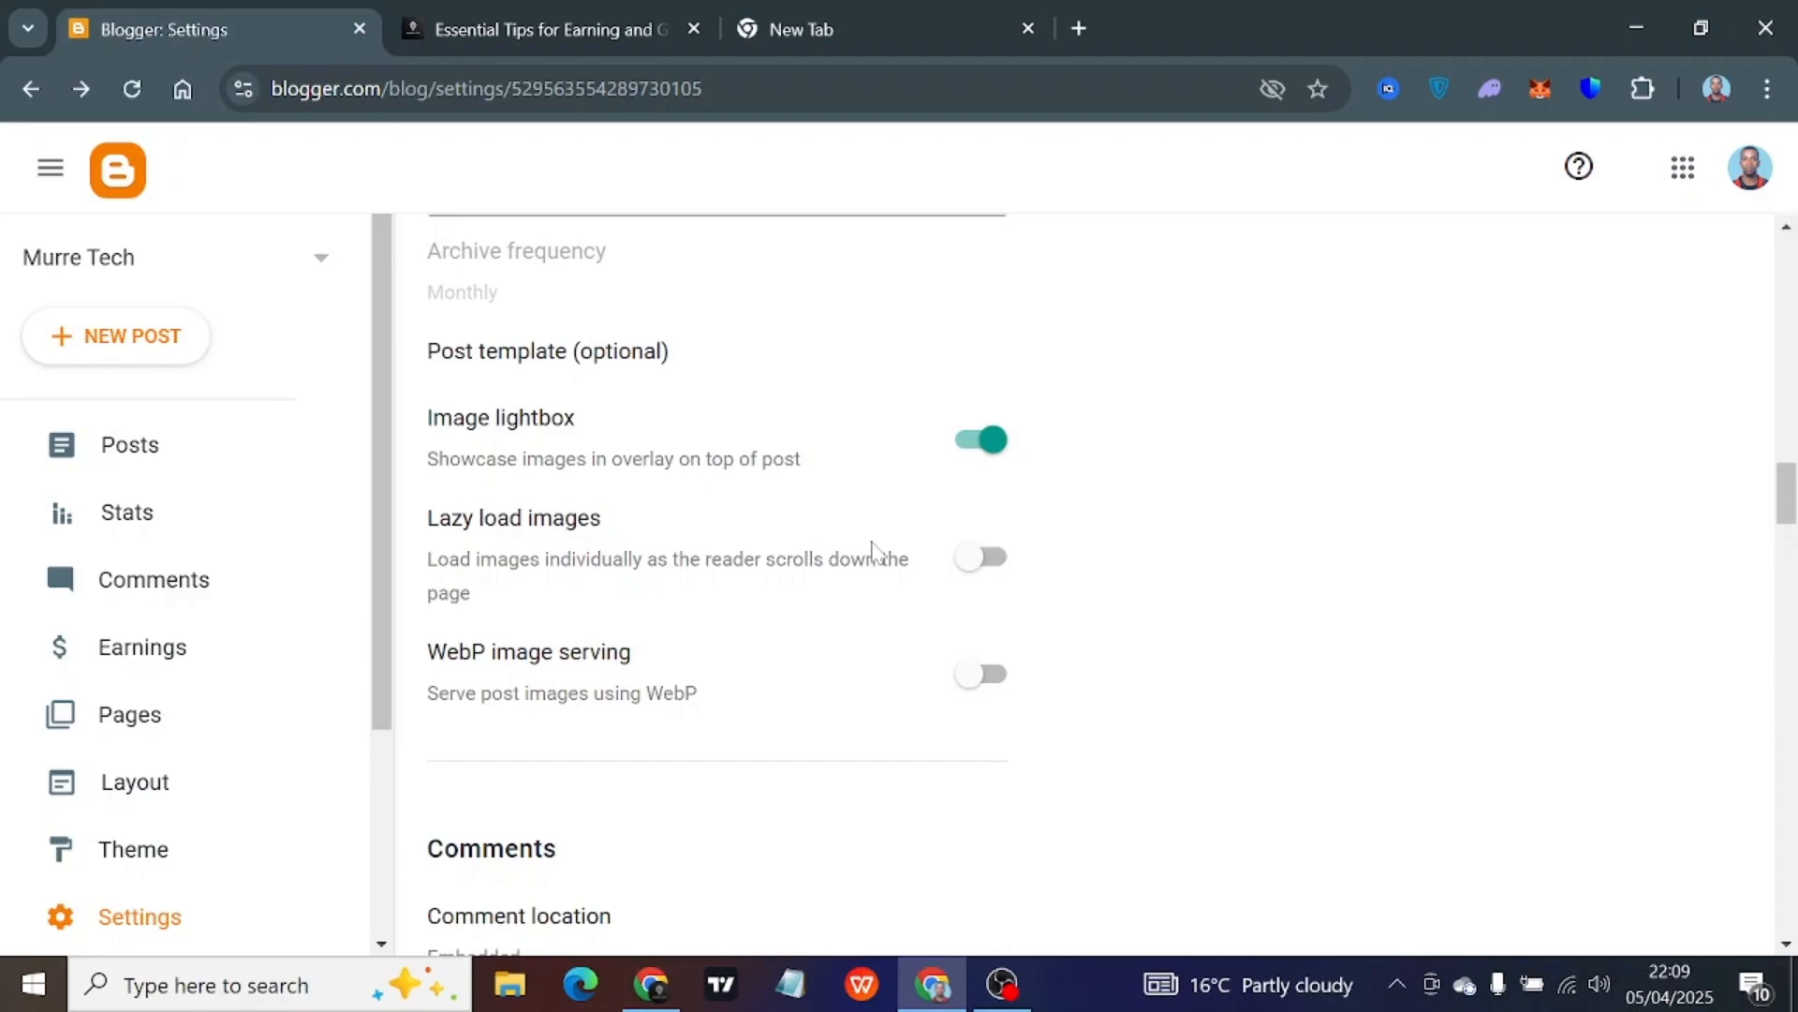
left_click(974, 560)
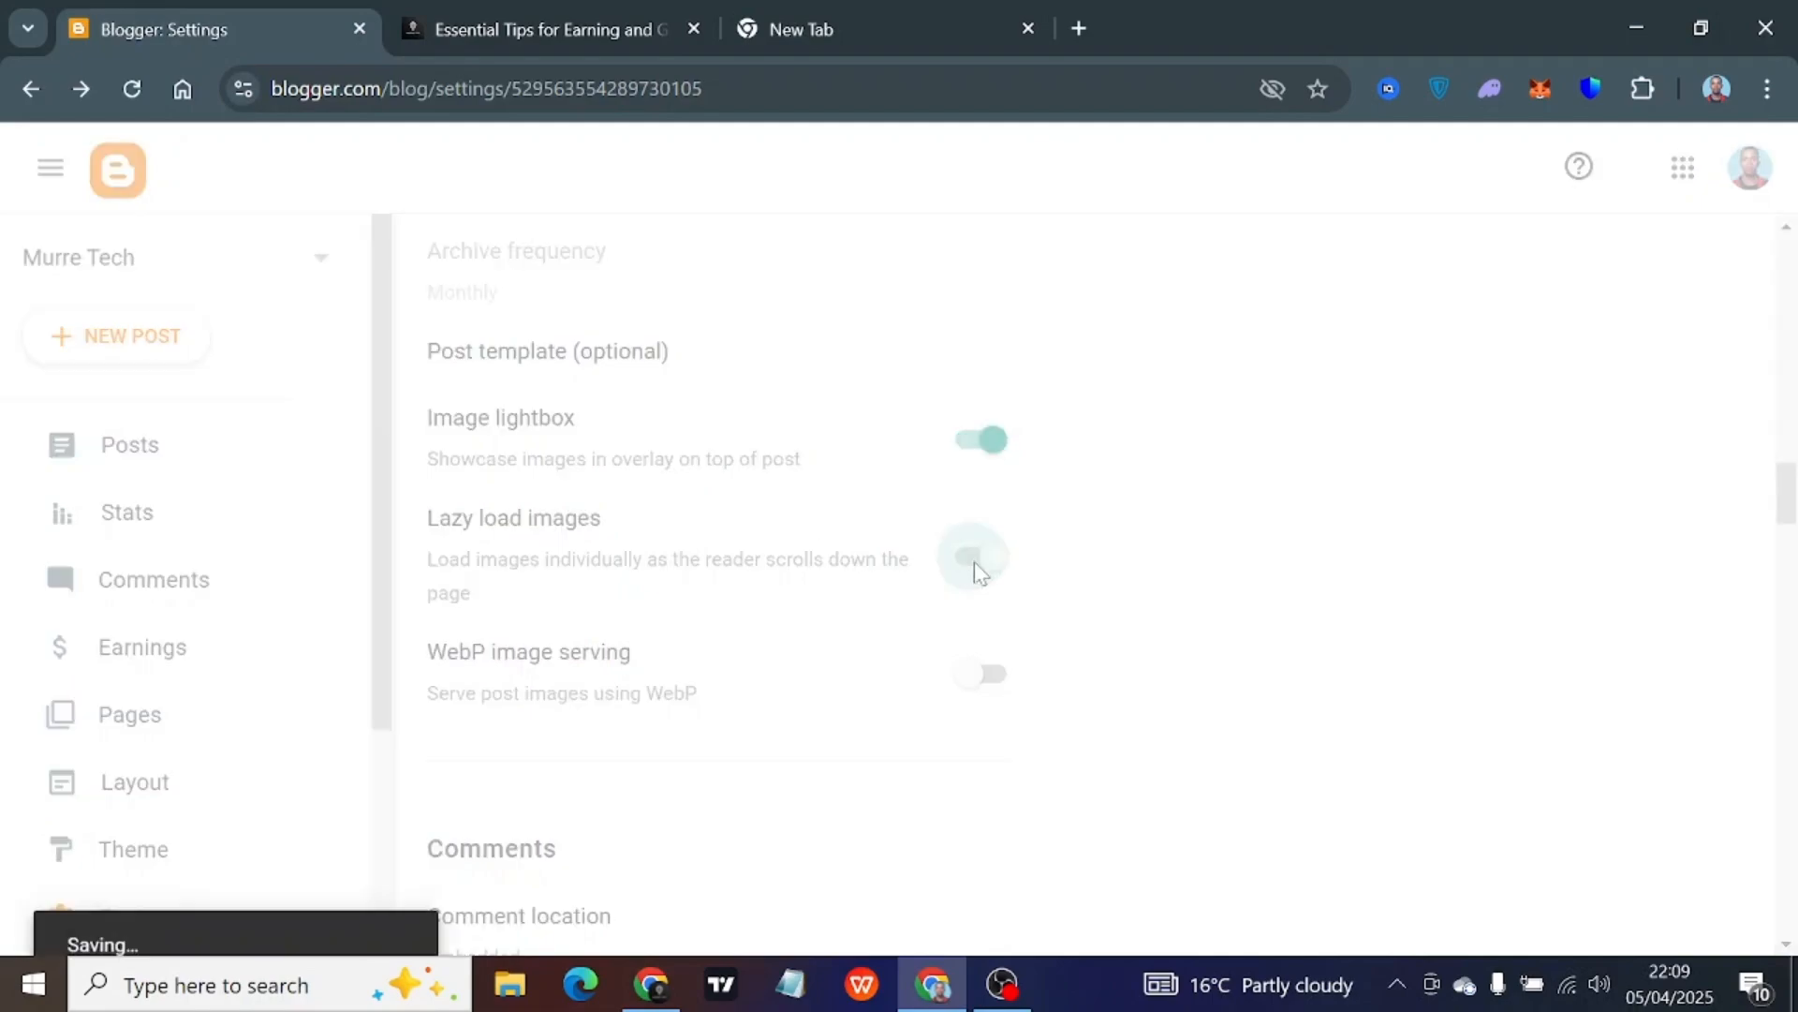
left_click(988, 676)
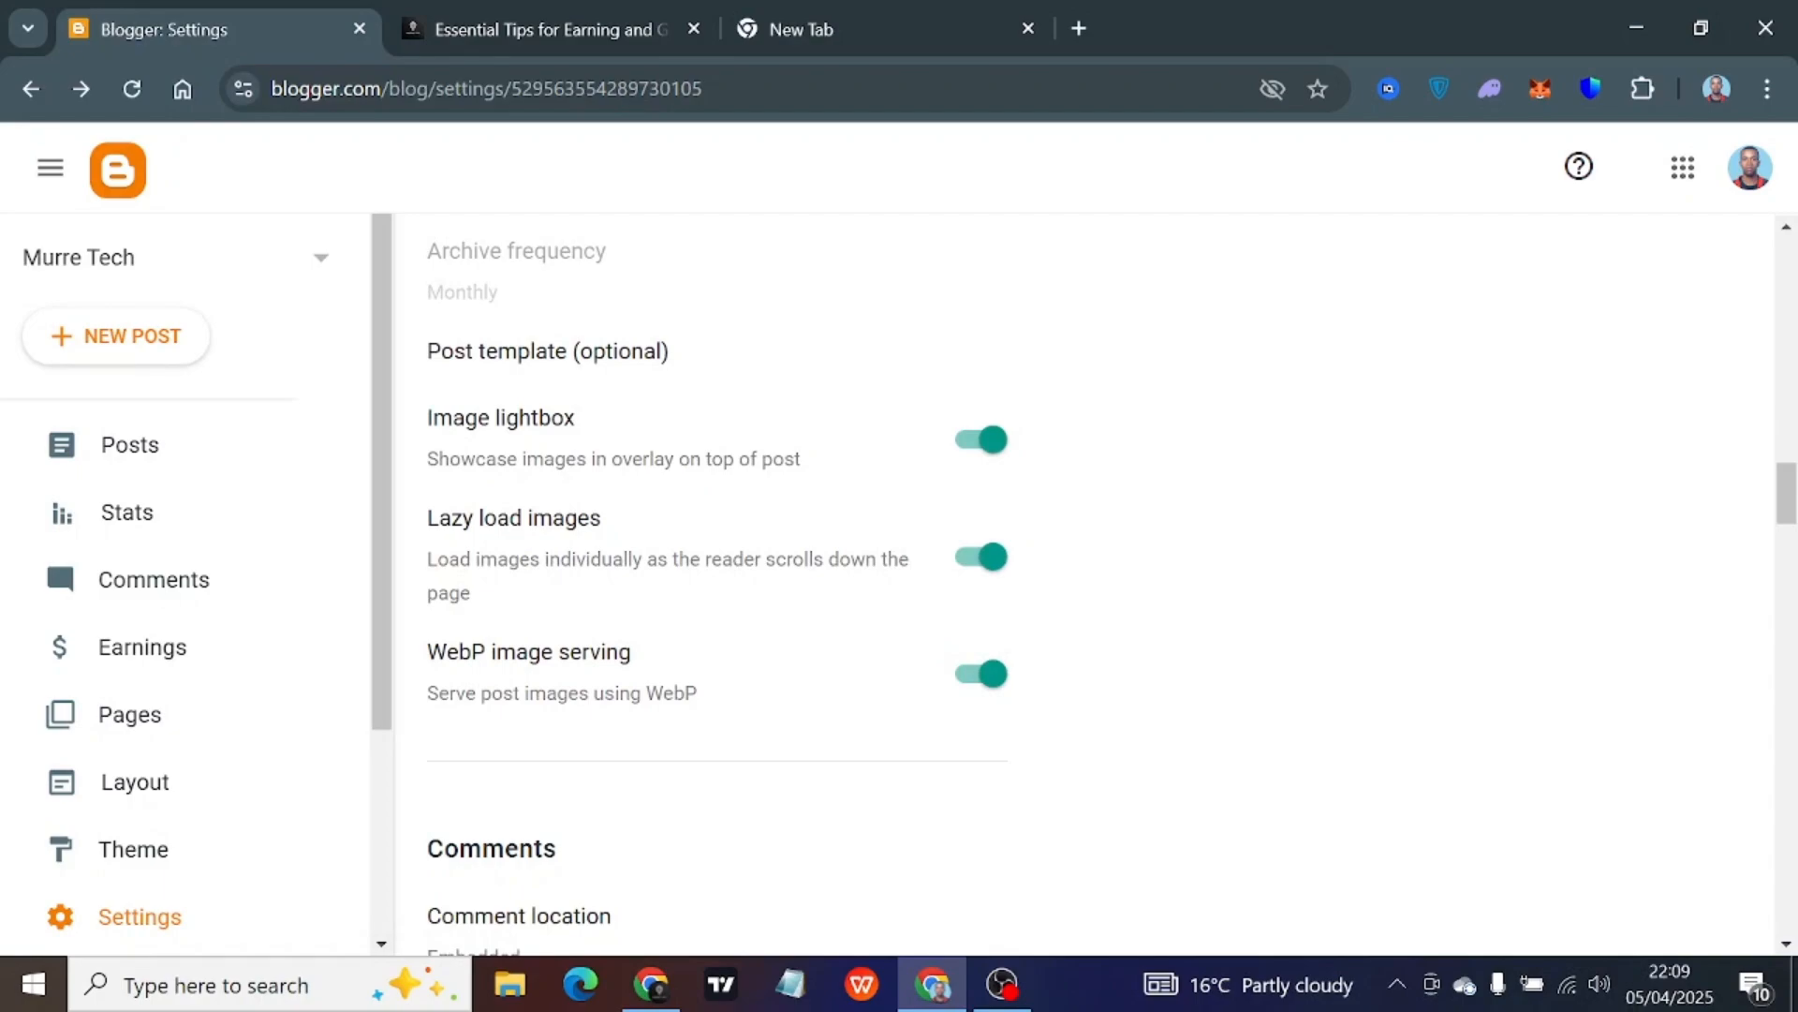
scroll(843, 562, "down", 3)
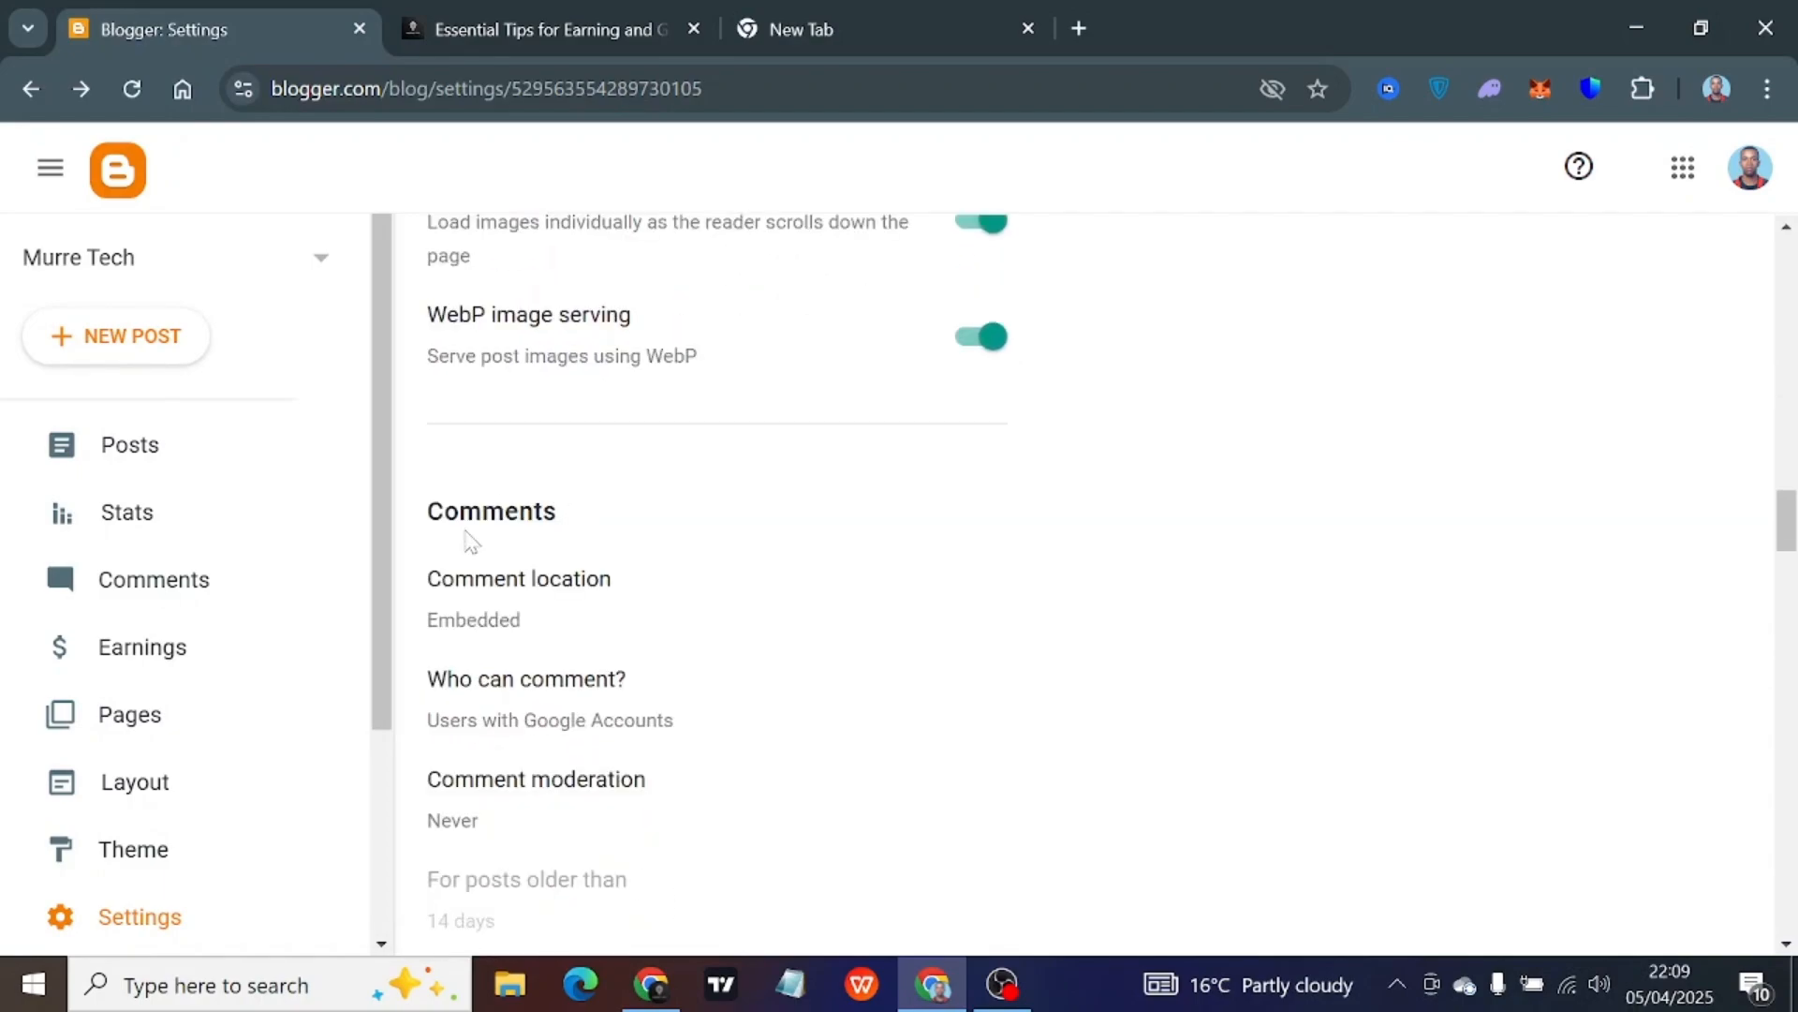
Keep the blog's comment location set to "Embedded" in the Comments section and save the setting
left_click_drag(429, 511, 566, 514)
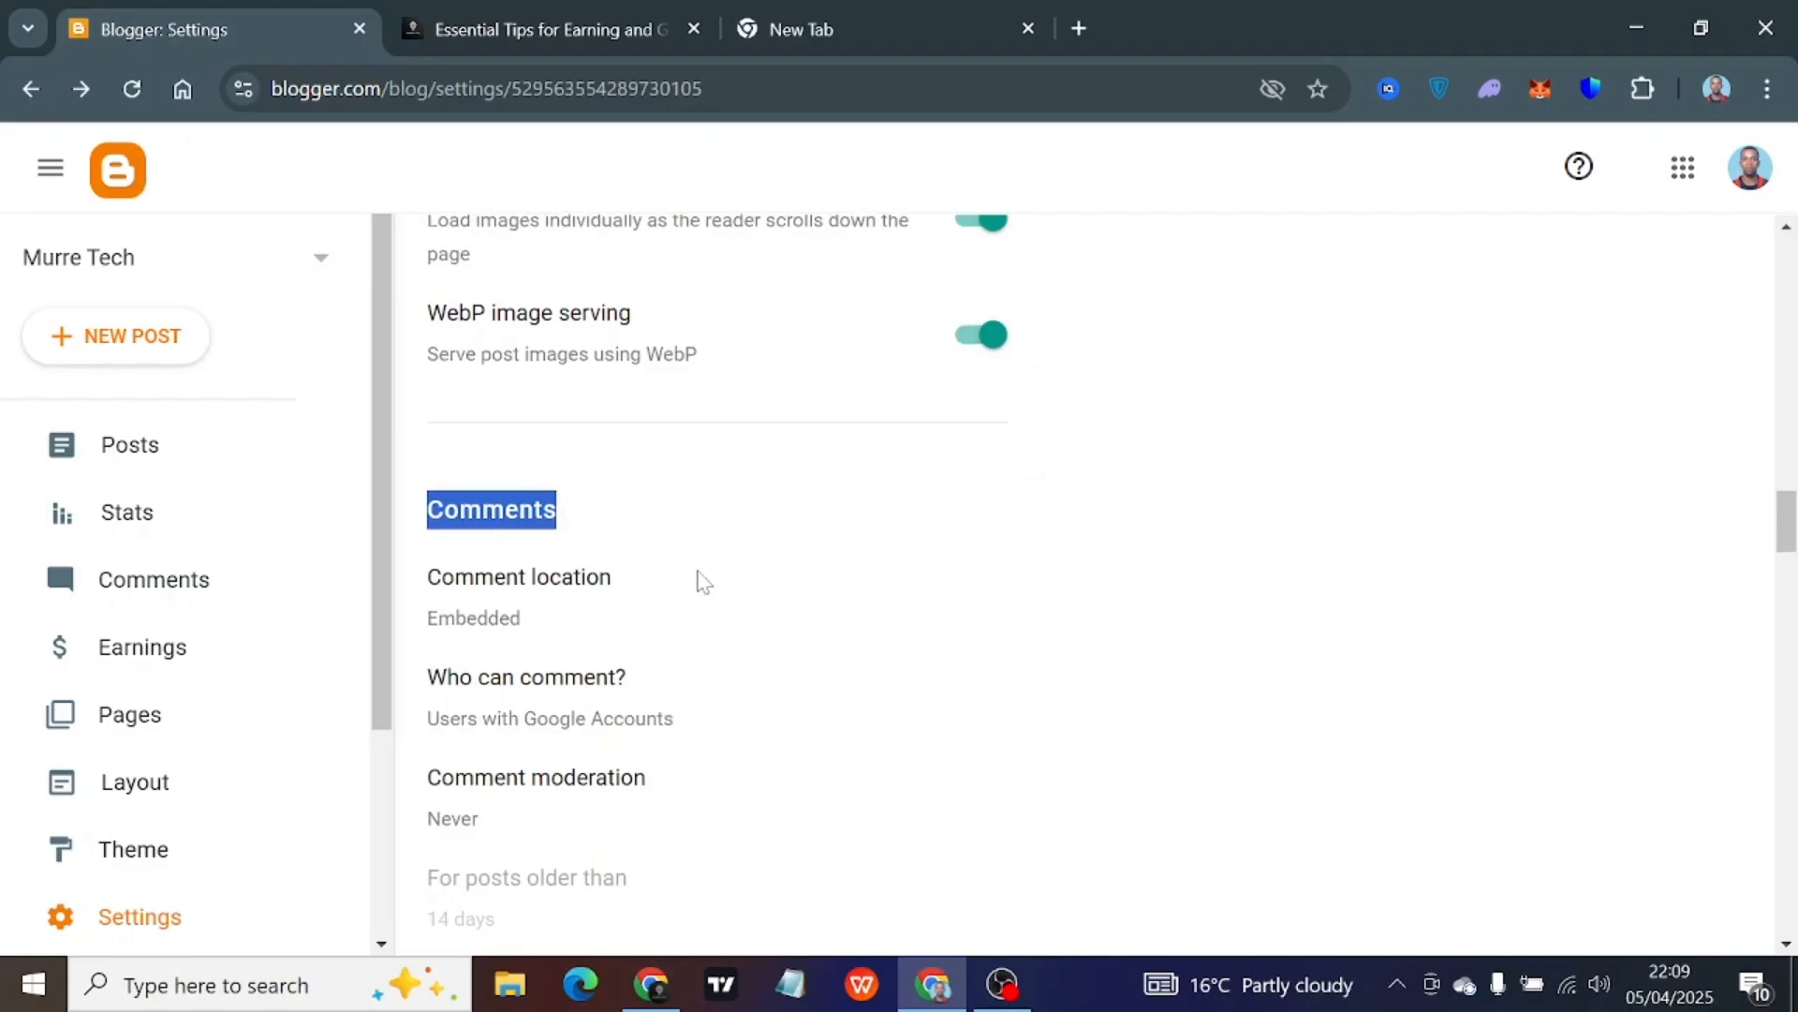
scroll(699, 578, "down", 1)
left_click(531, 504)
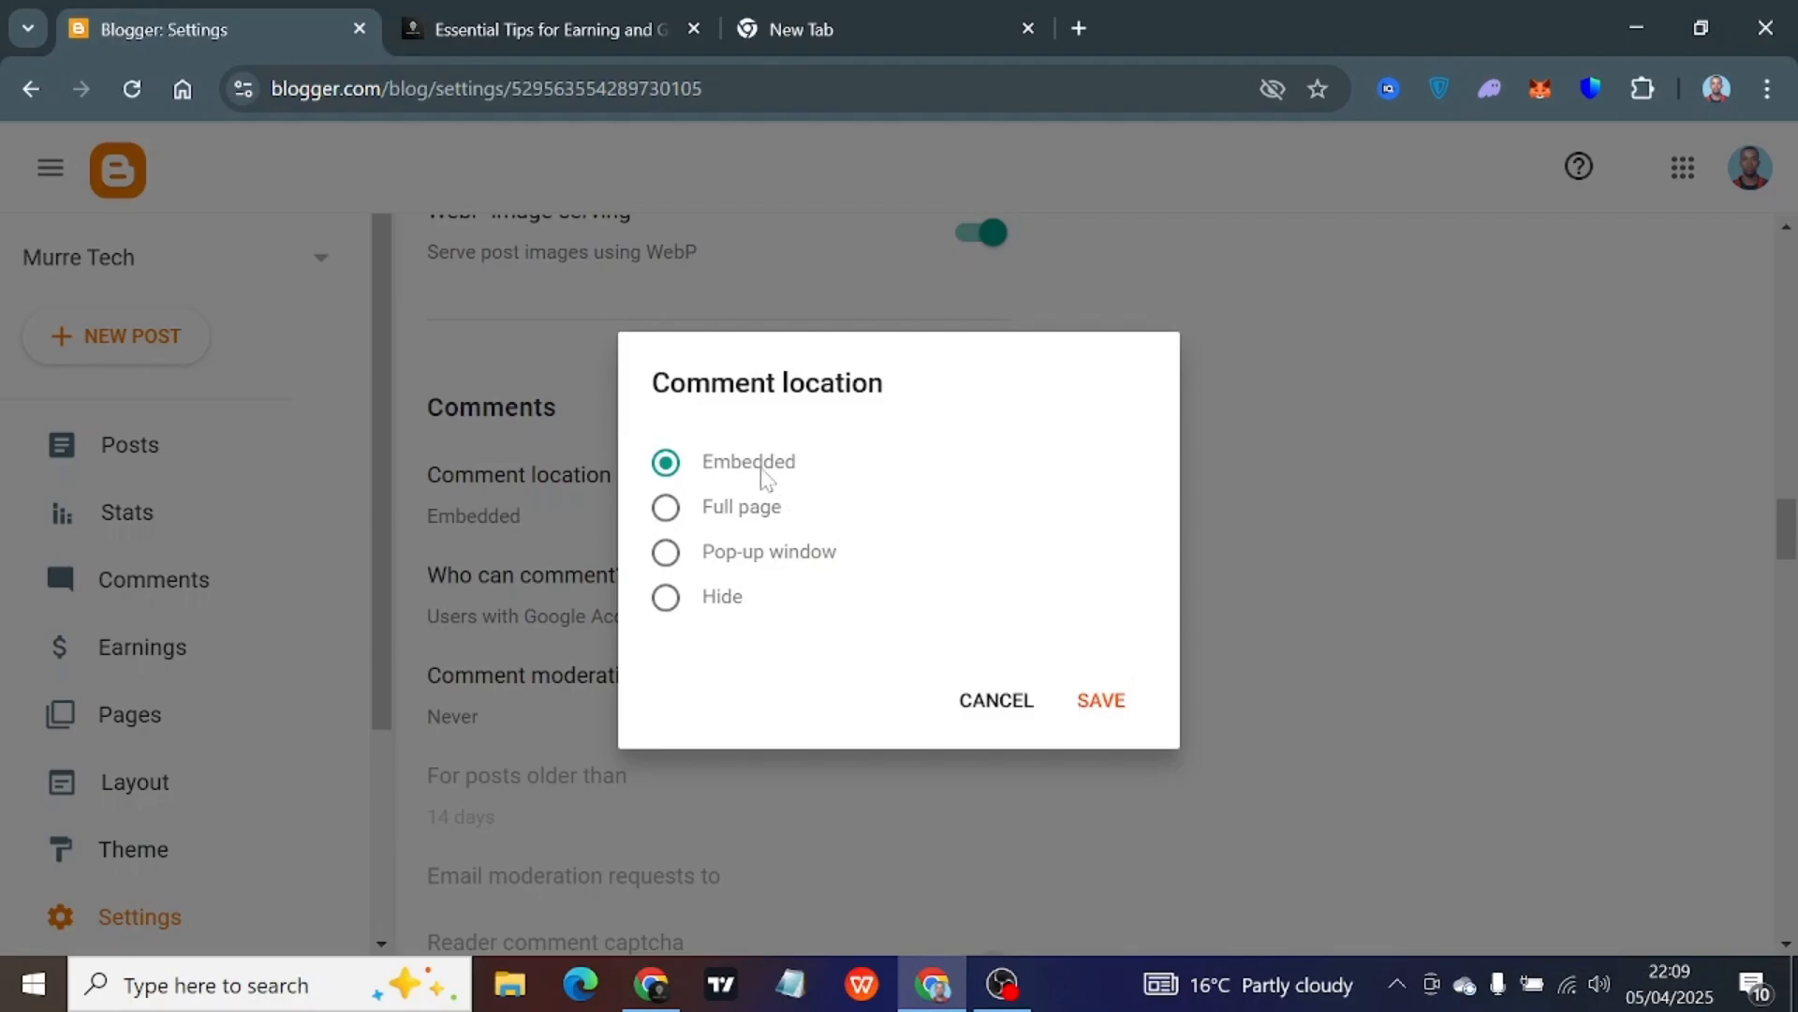
left_click(1108, 707)
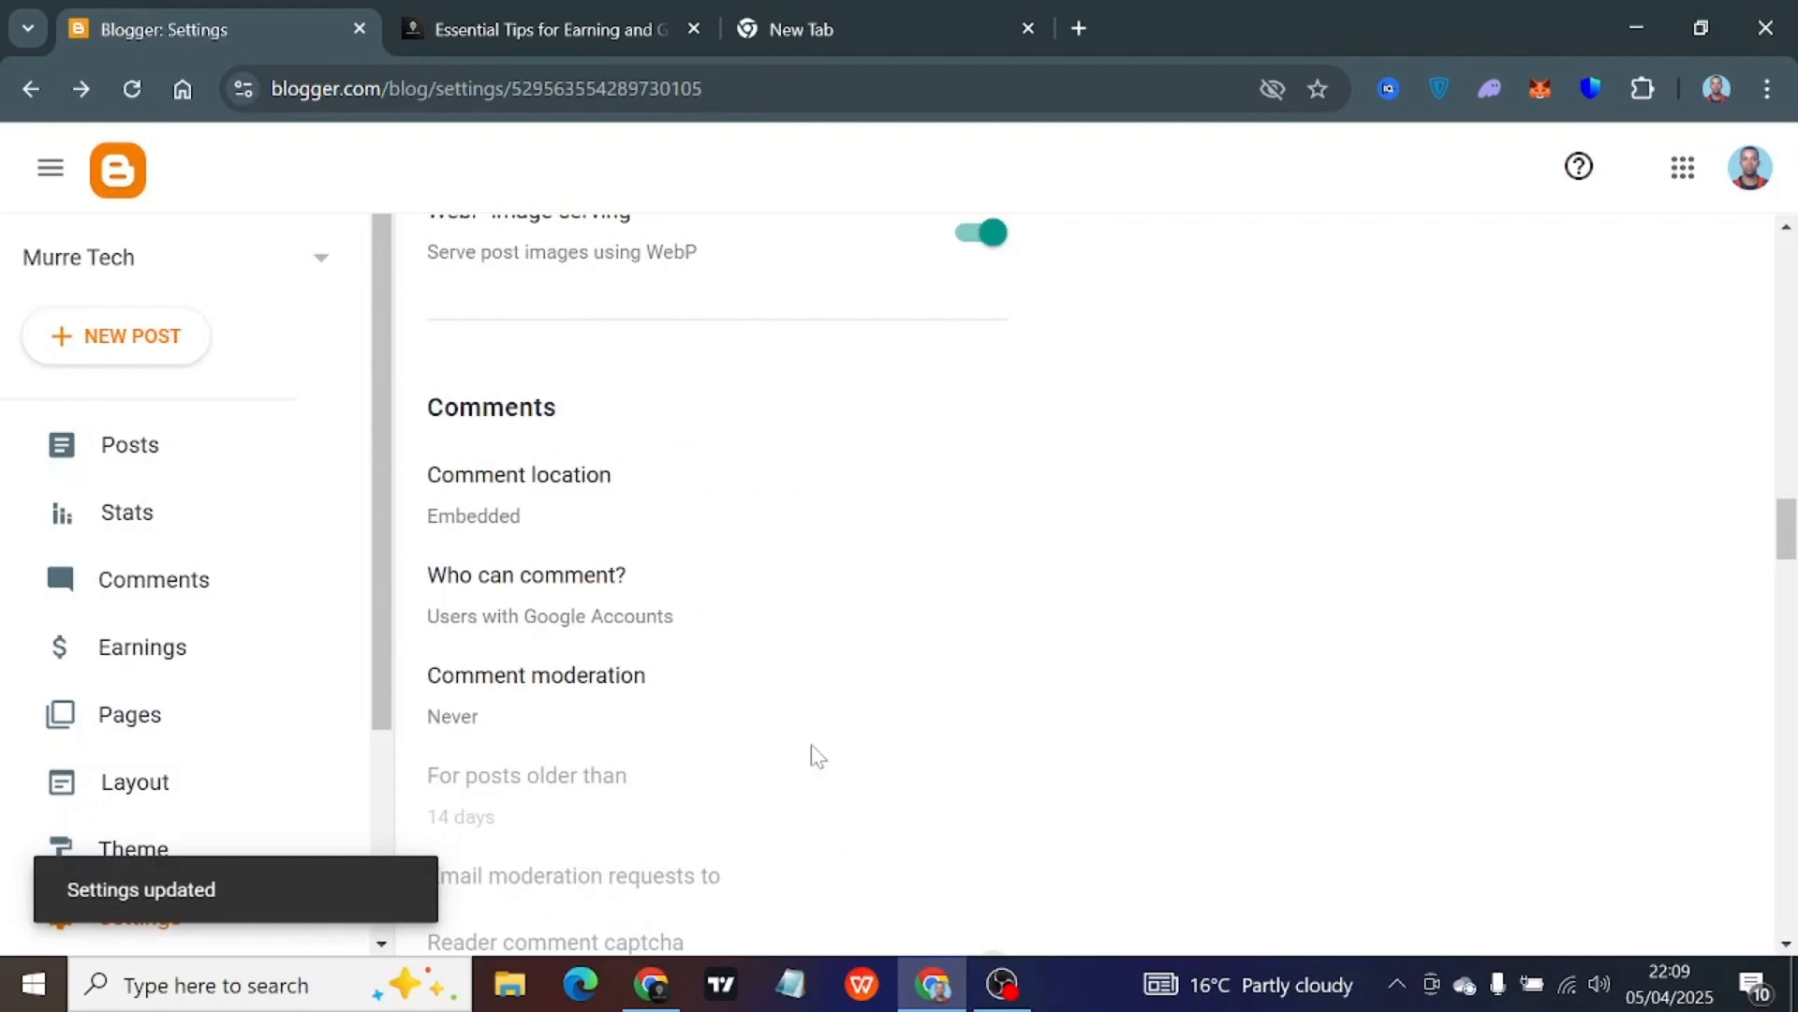
Enable the search description under the blog's Meta tags settings
scroll(811, 750, "down", 1)
scroll(812, 622, "down", 8)
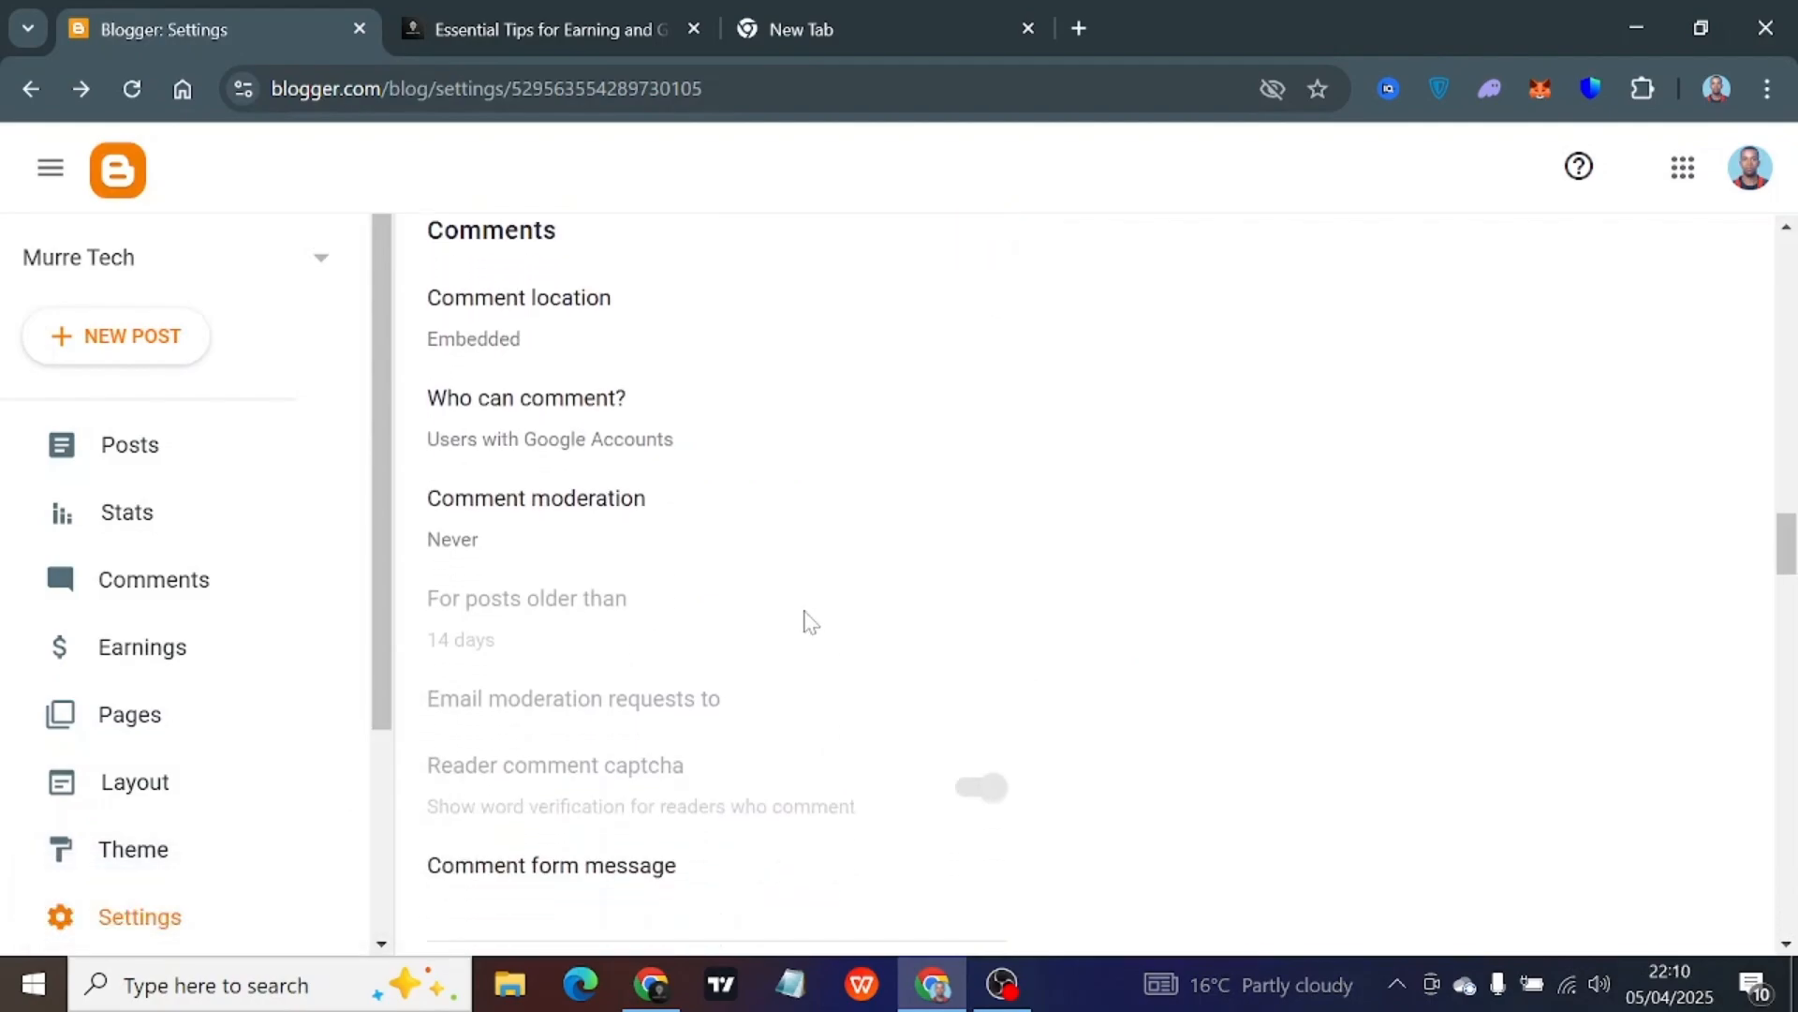
scroll(821, 678, "down", 5)
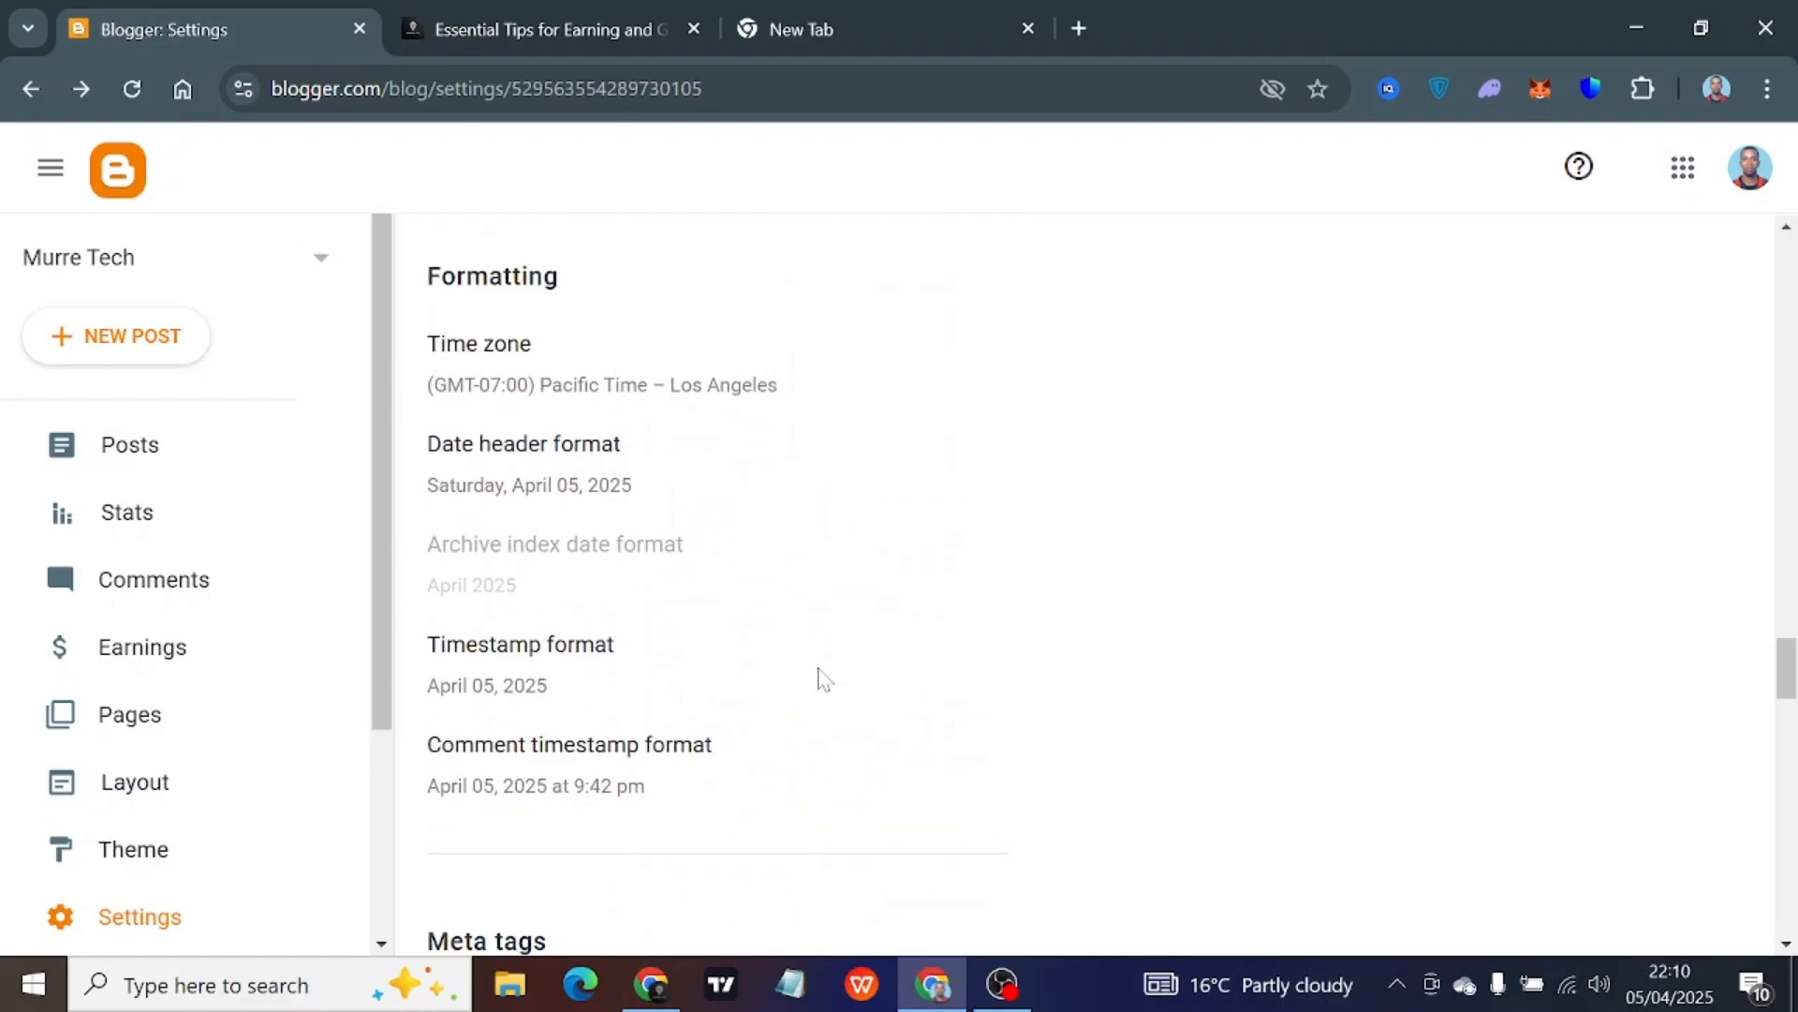
scroll(821, 678, "down", 4)
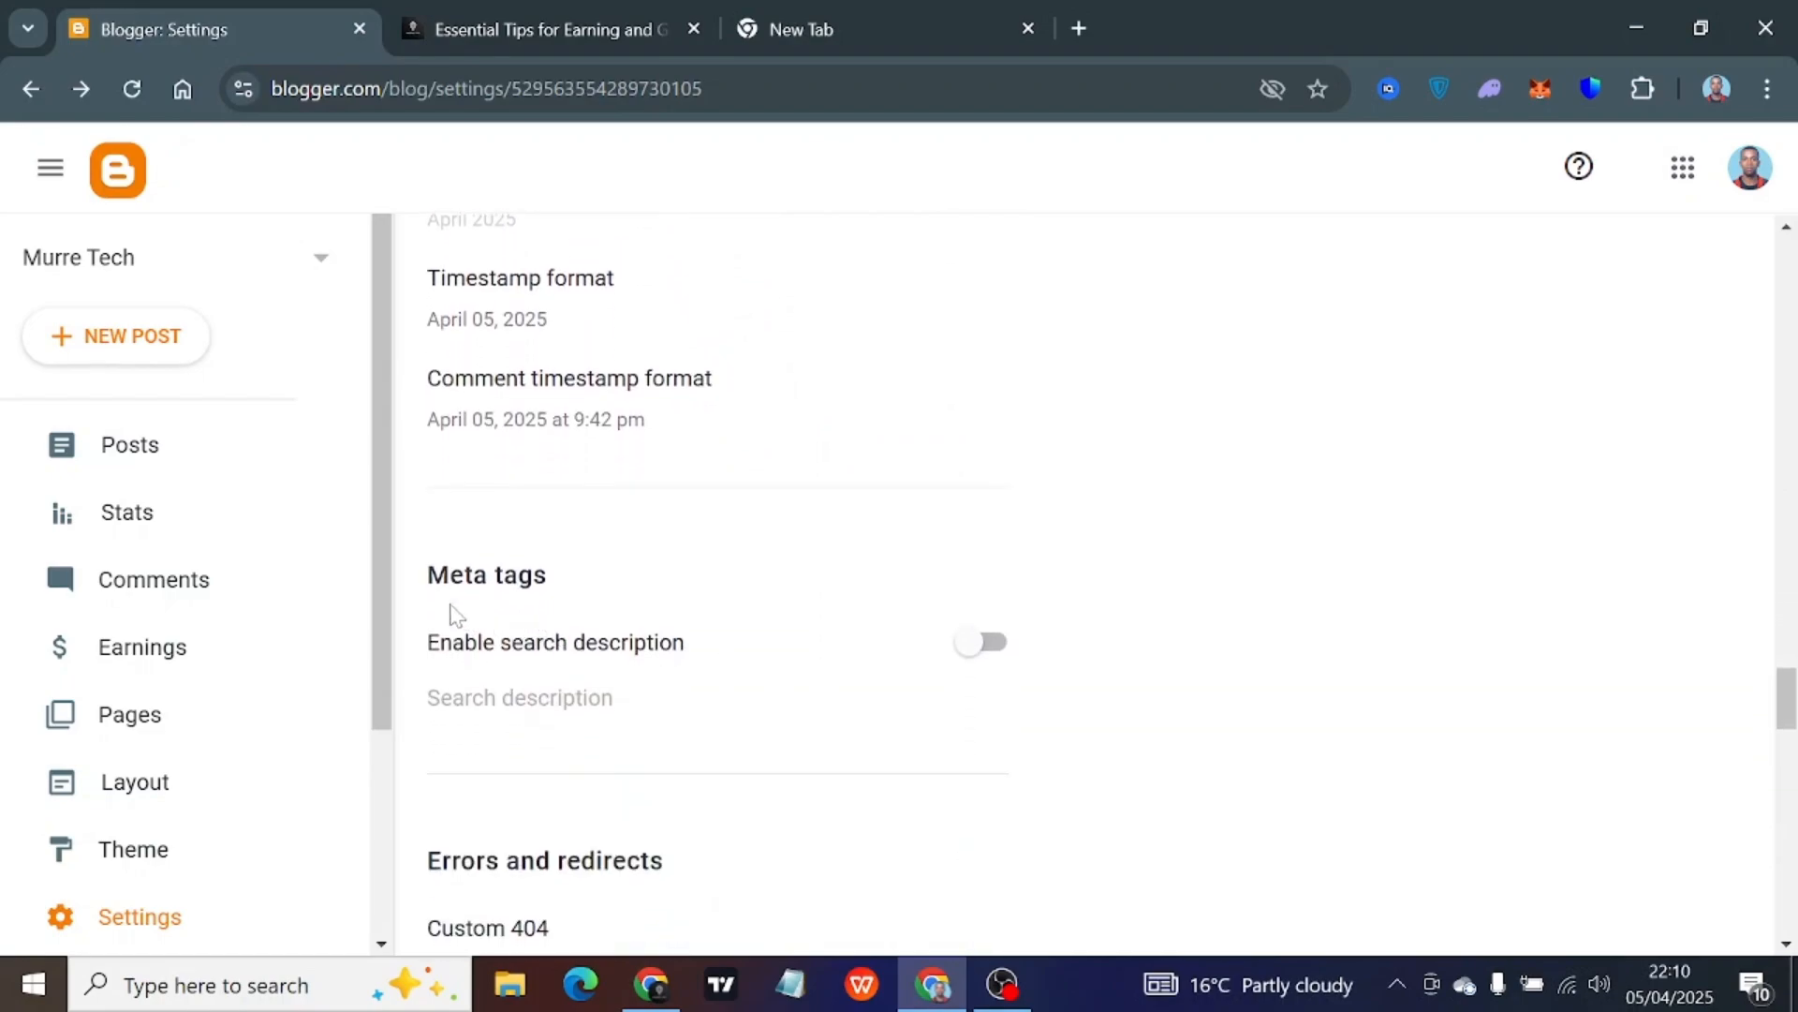
left_click_drag(426, 575, 643, 569)
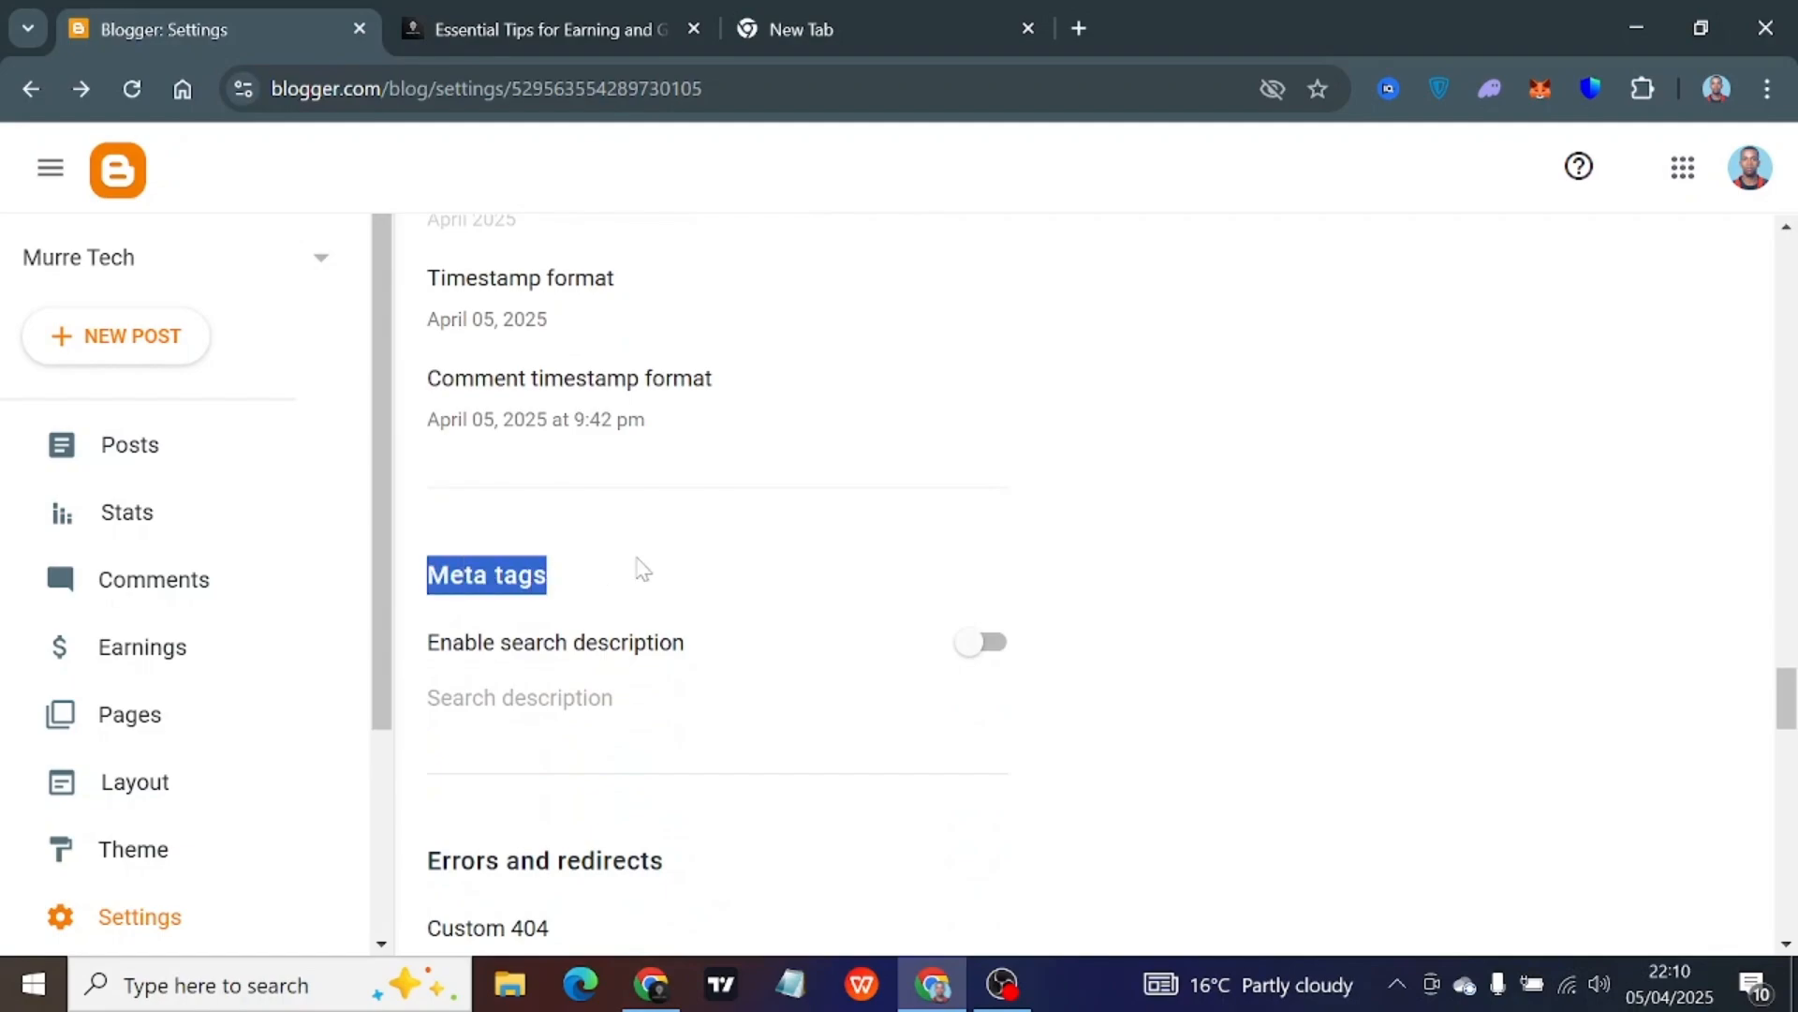
left_click(696, 600)
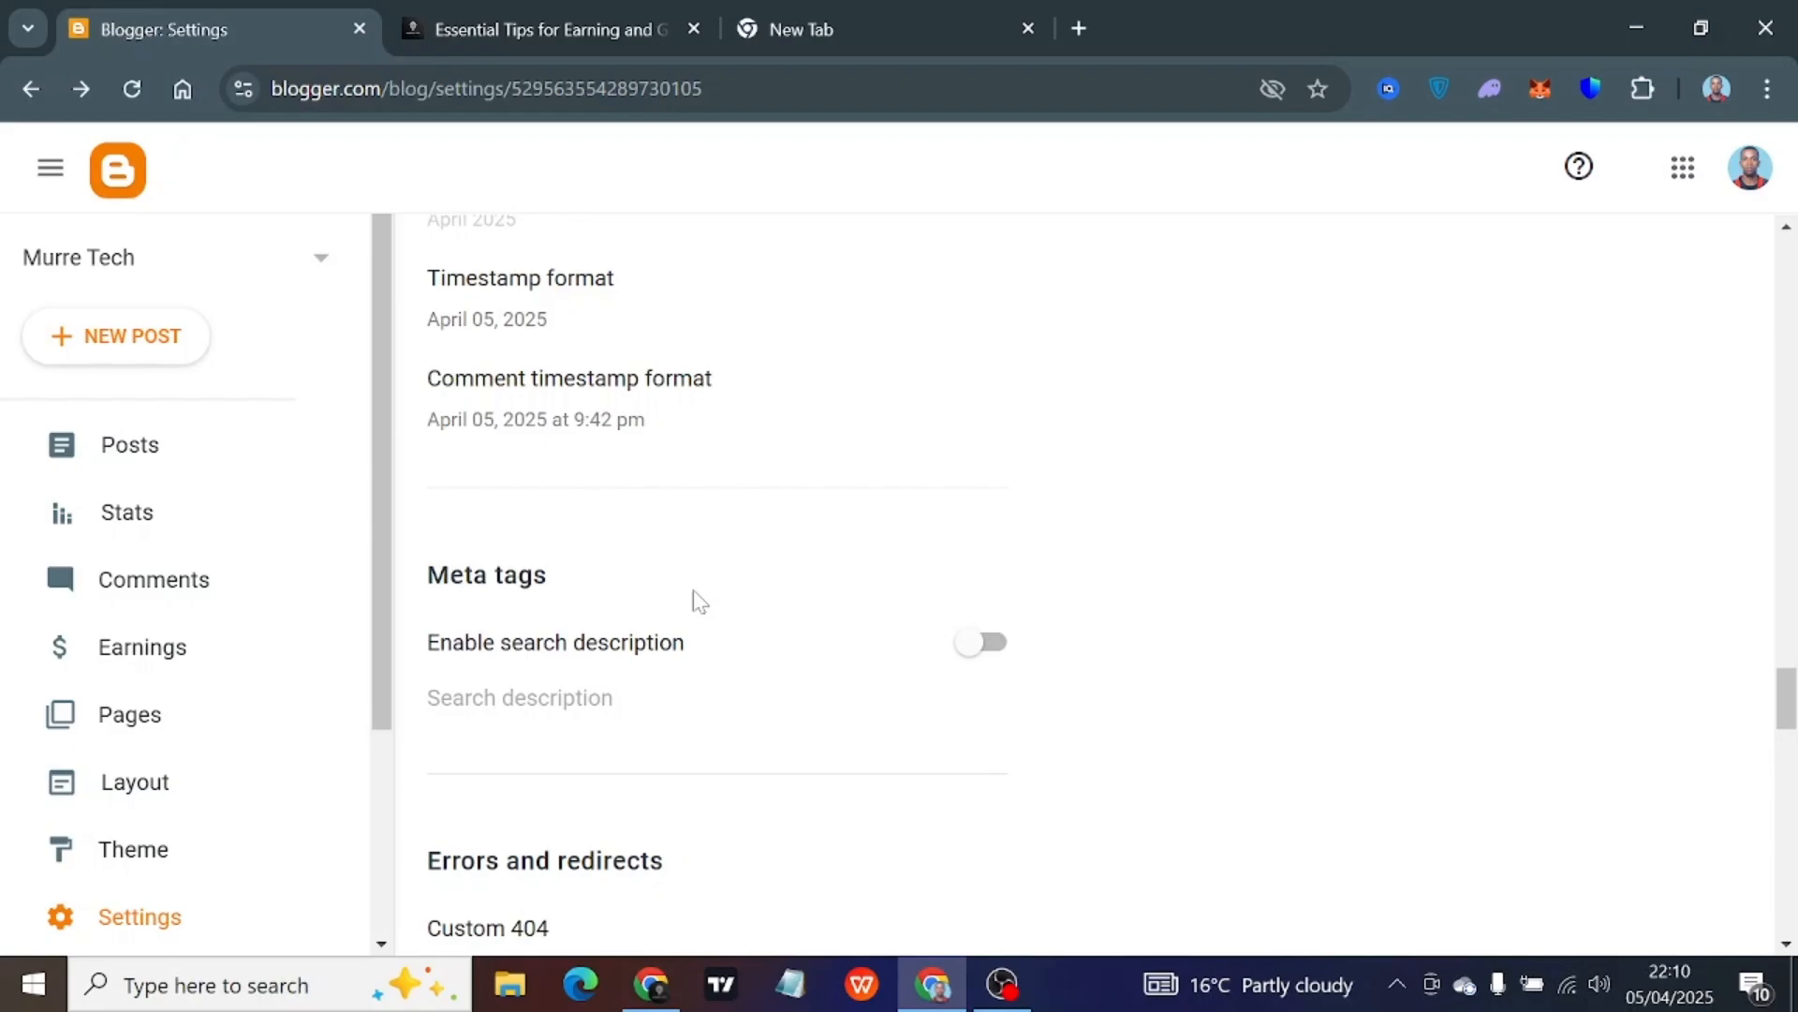
left_click(991, 643)
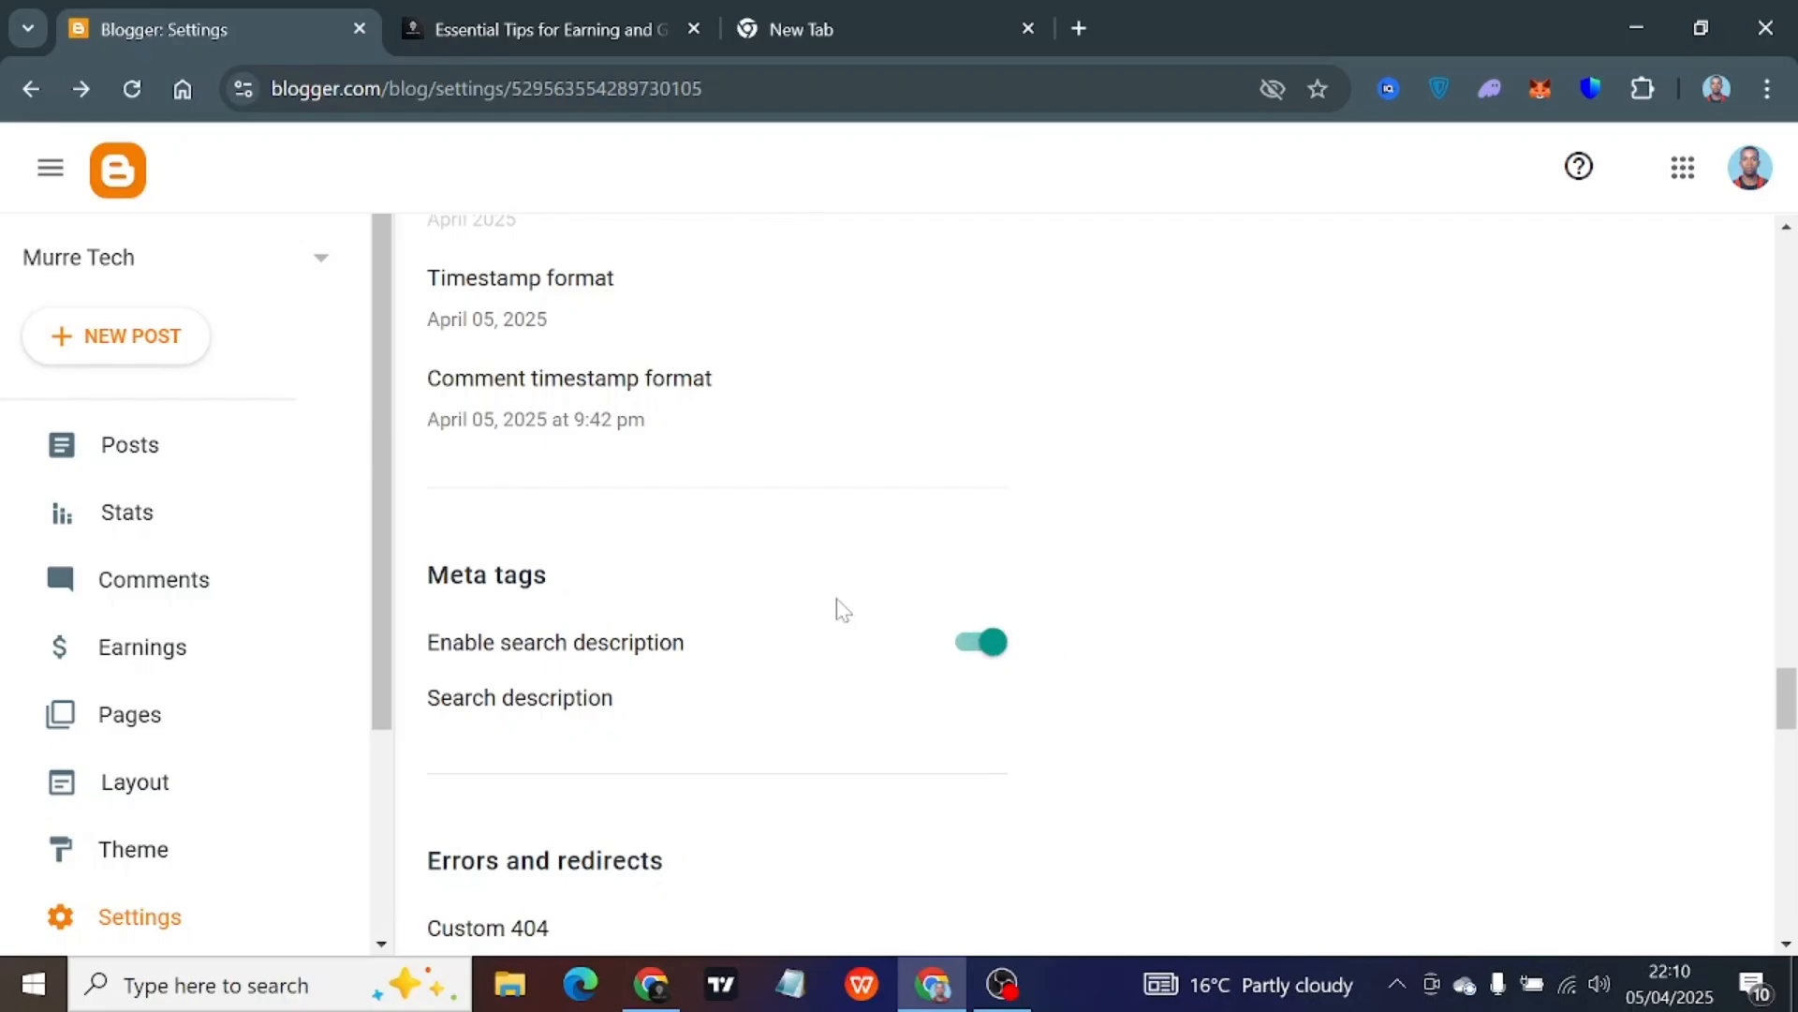
Review the blog's description under Basic and search Google for "murre tips" to see how a site description appears
scroll(839, 609, "up", 15)
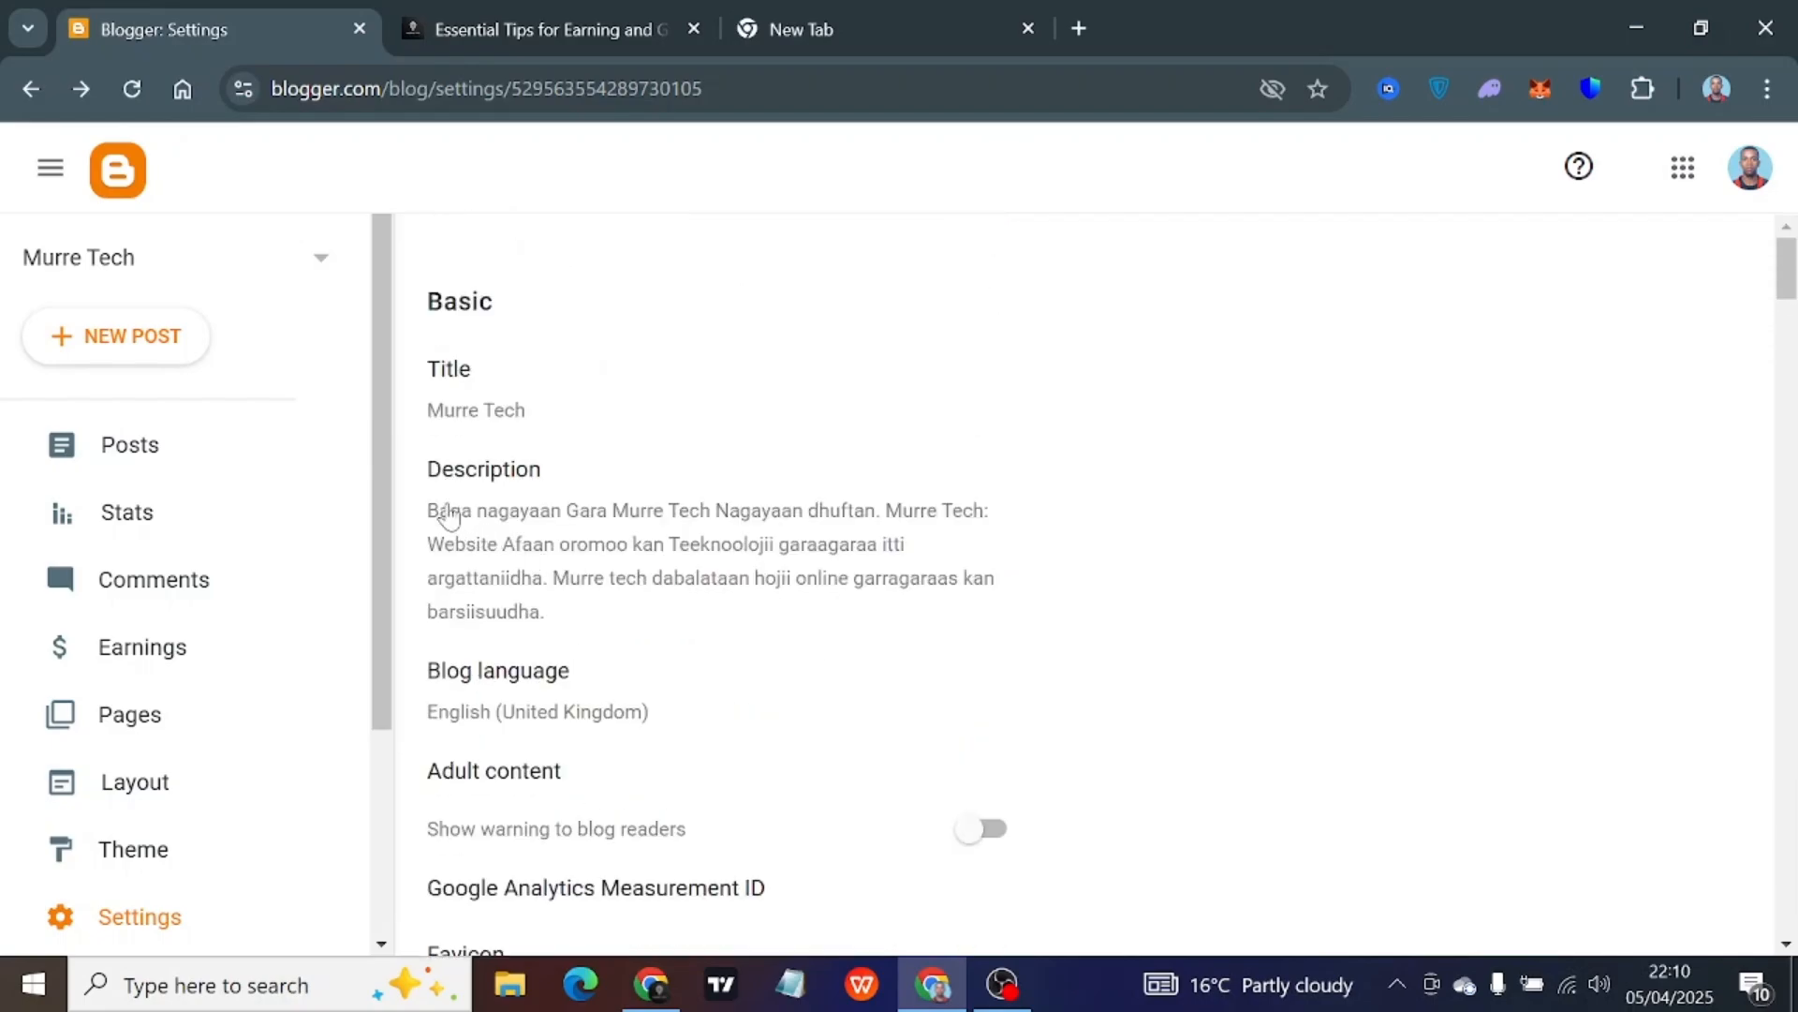
left_click_drag(429, 511, 646, 618)
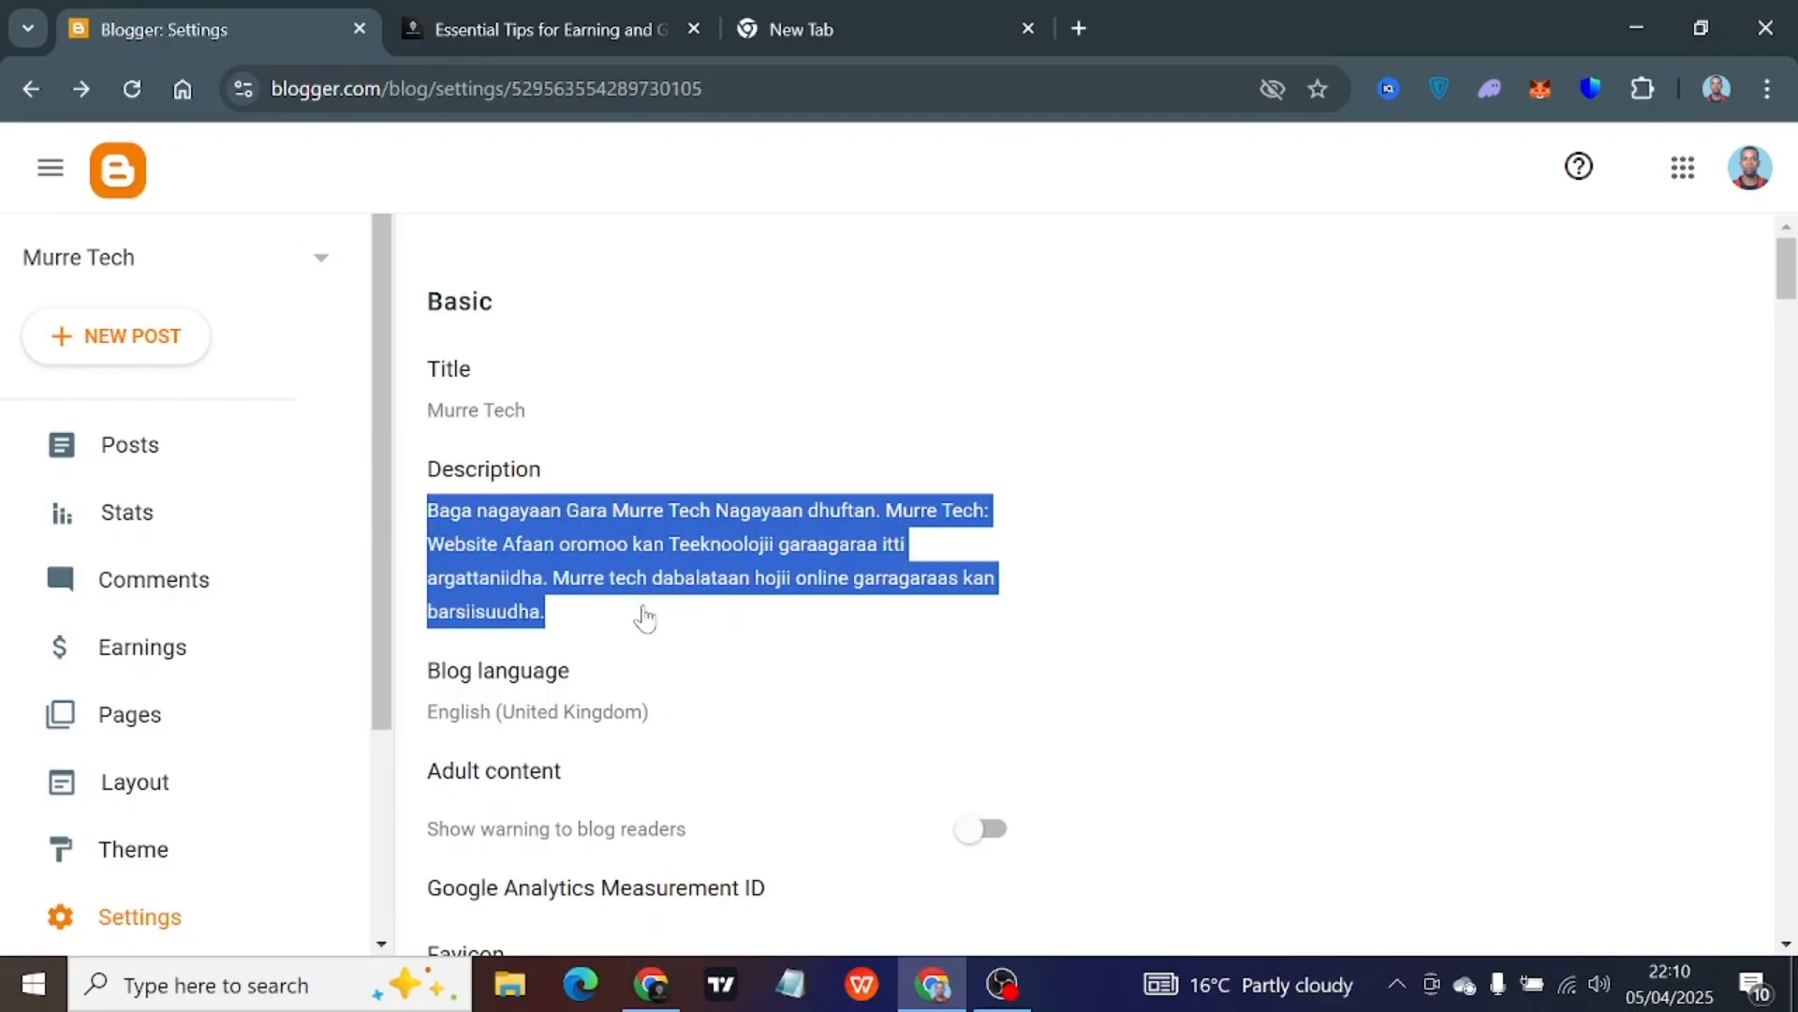
left_click(527, 28)
left_click(693, 25)
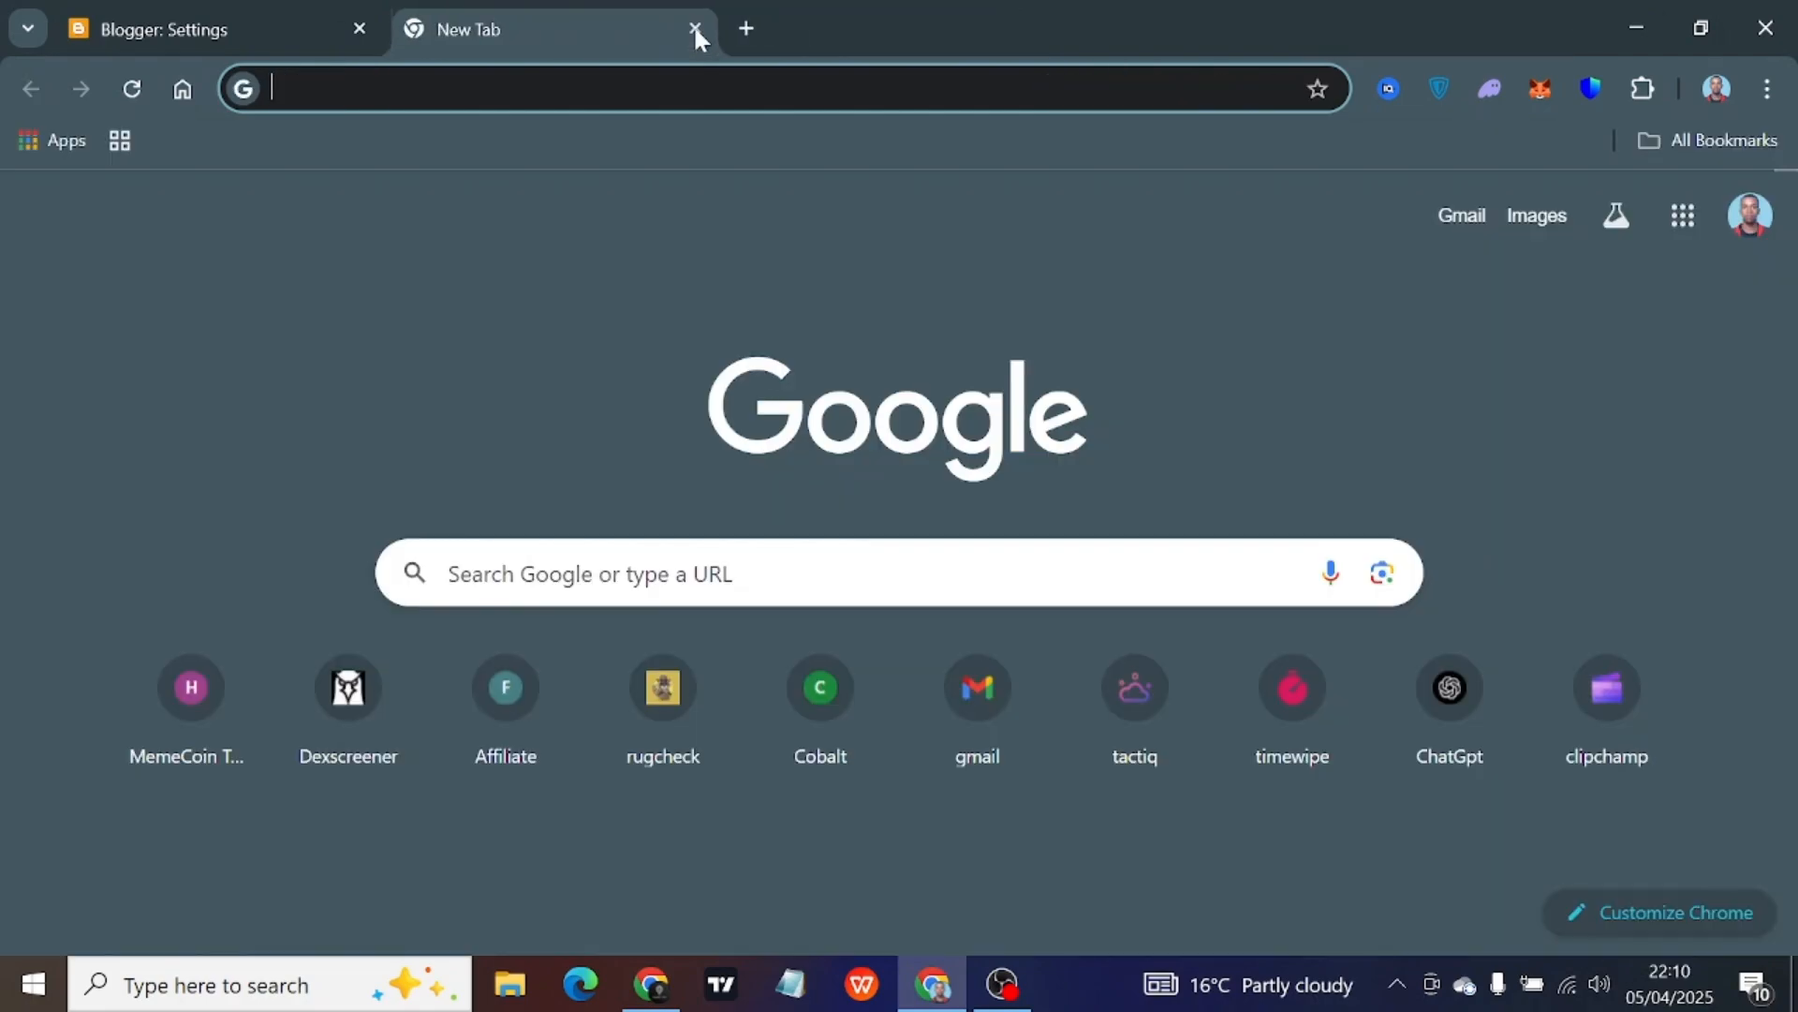
key("ctrl+l")
type("m")
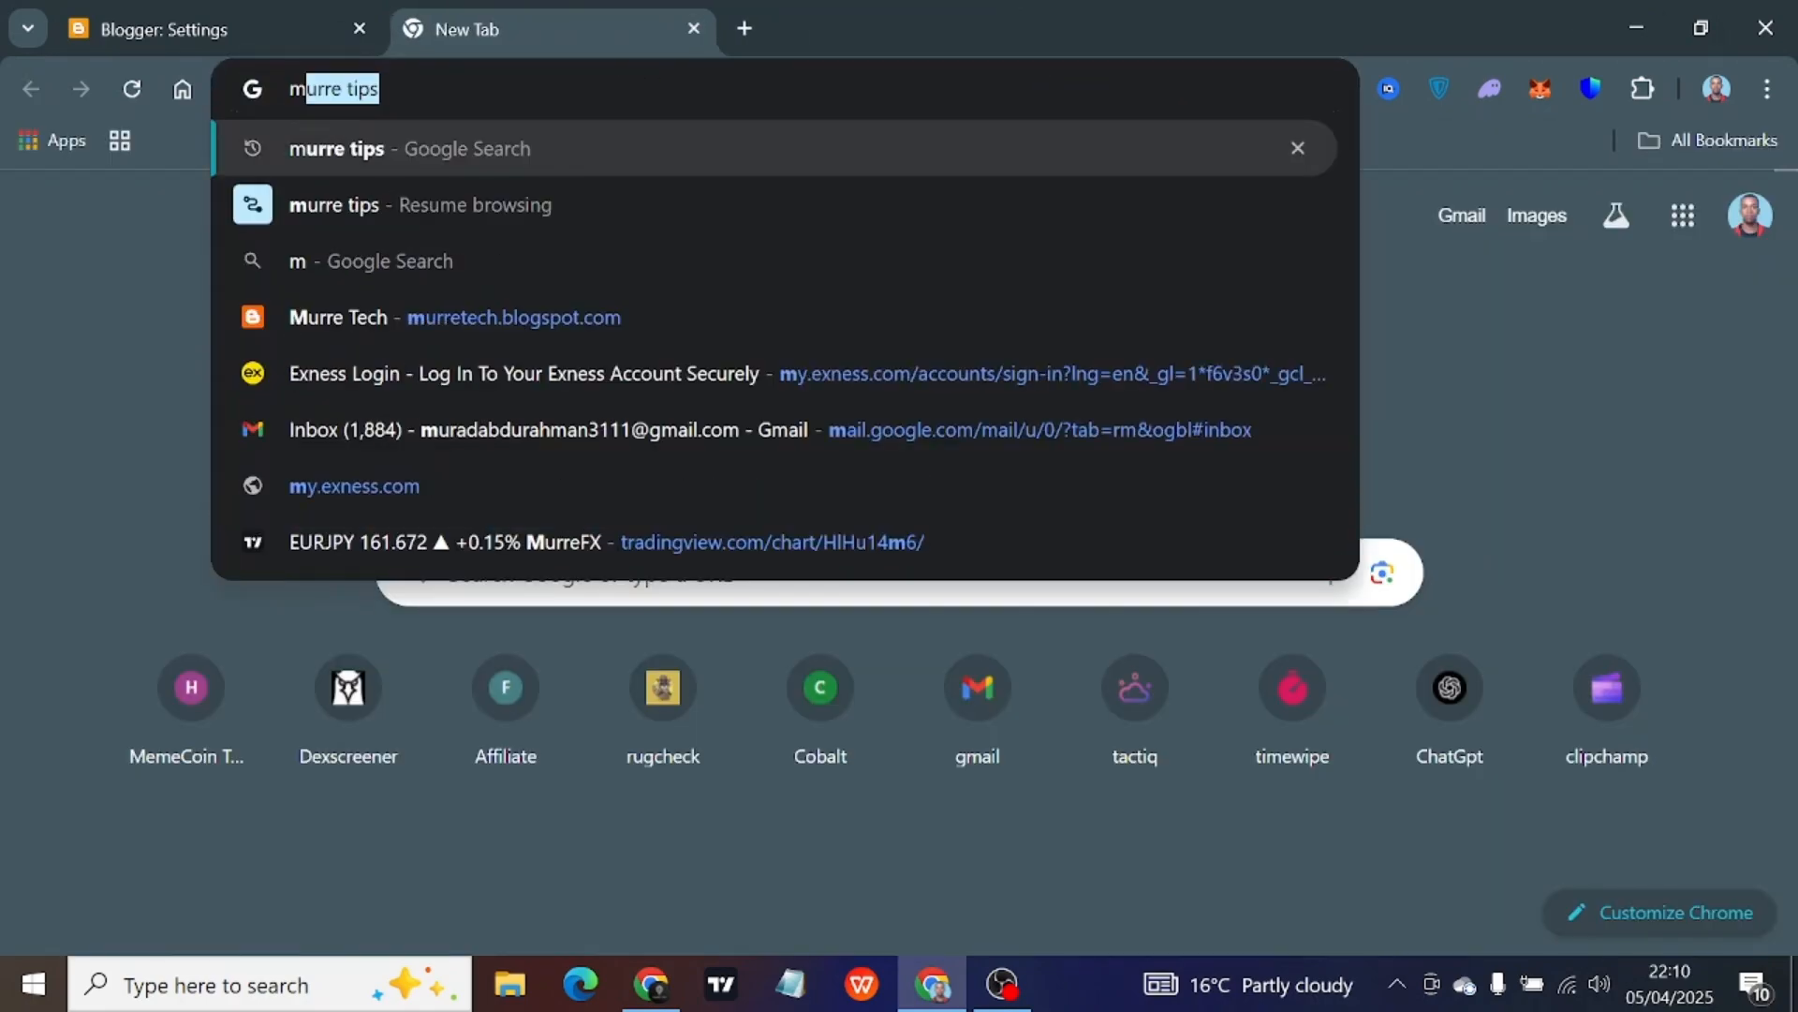
type("urre tips")
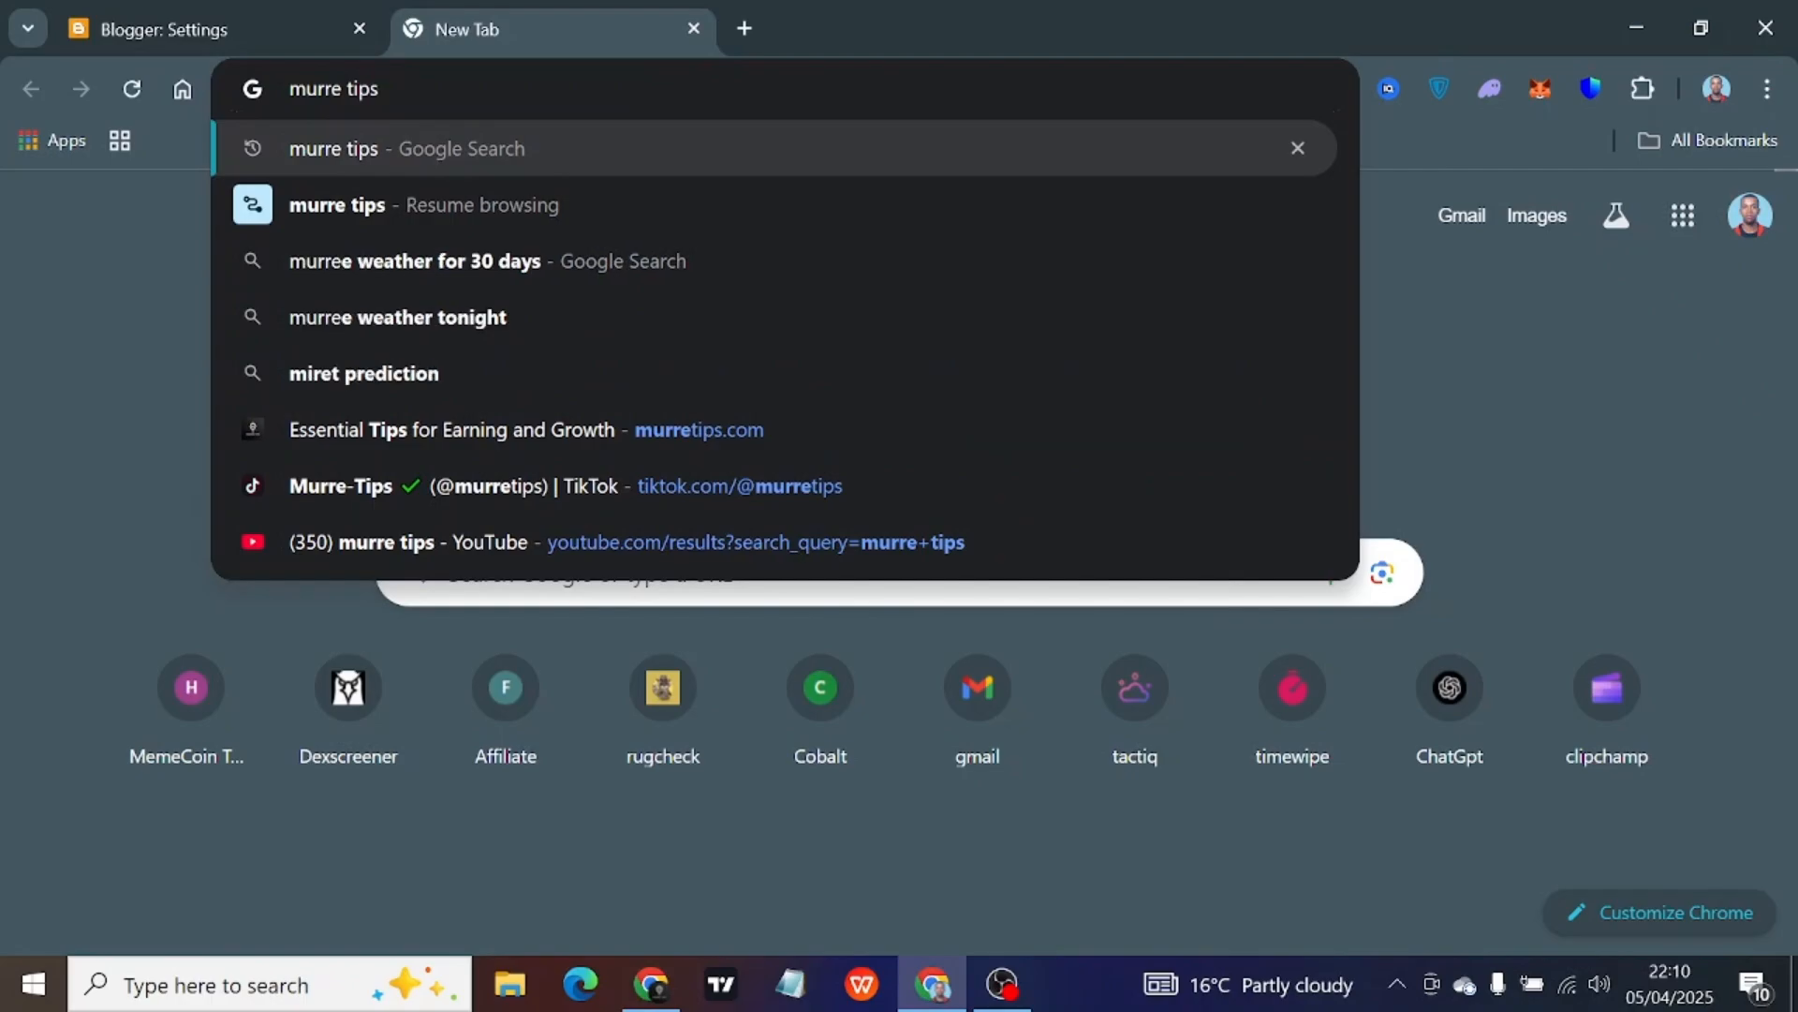
key("Return")
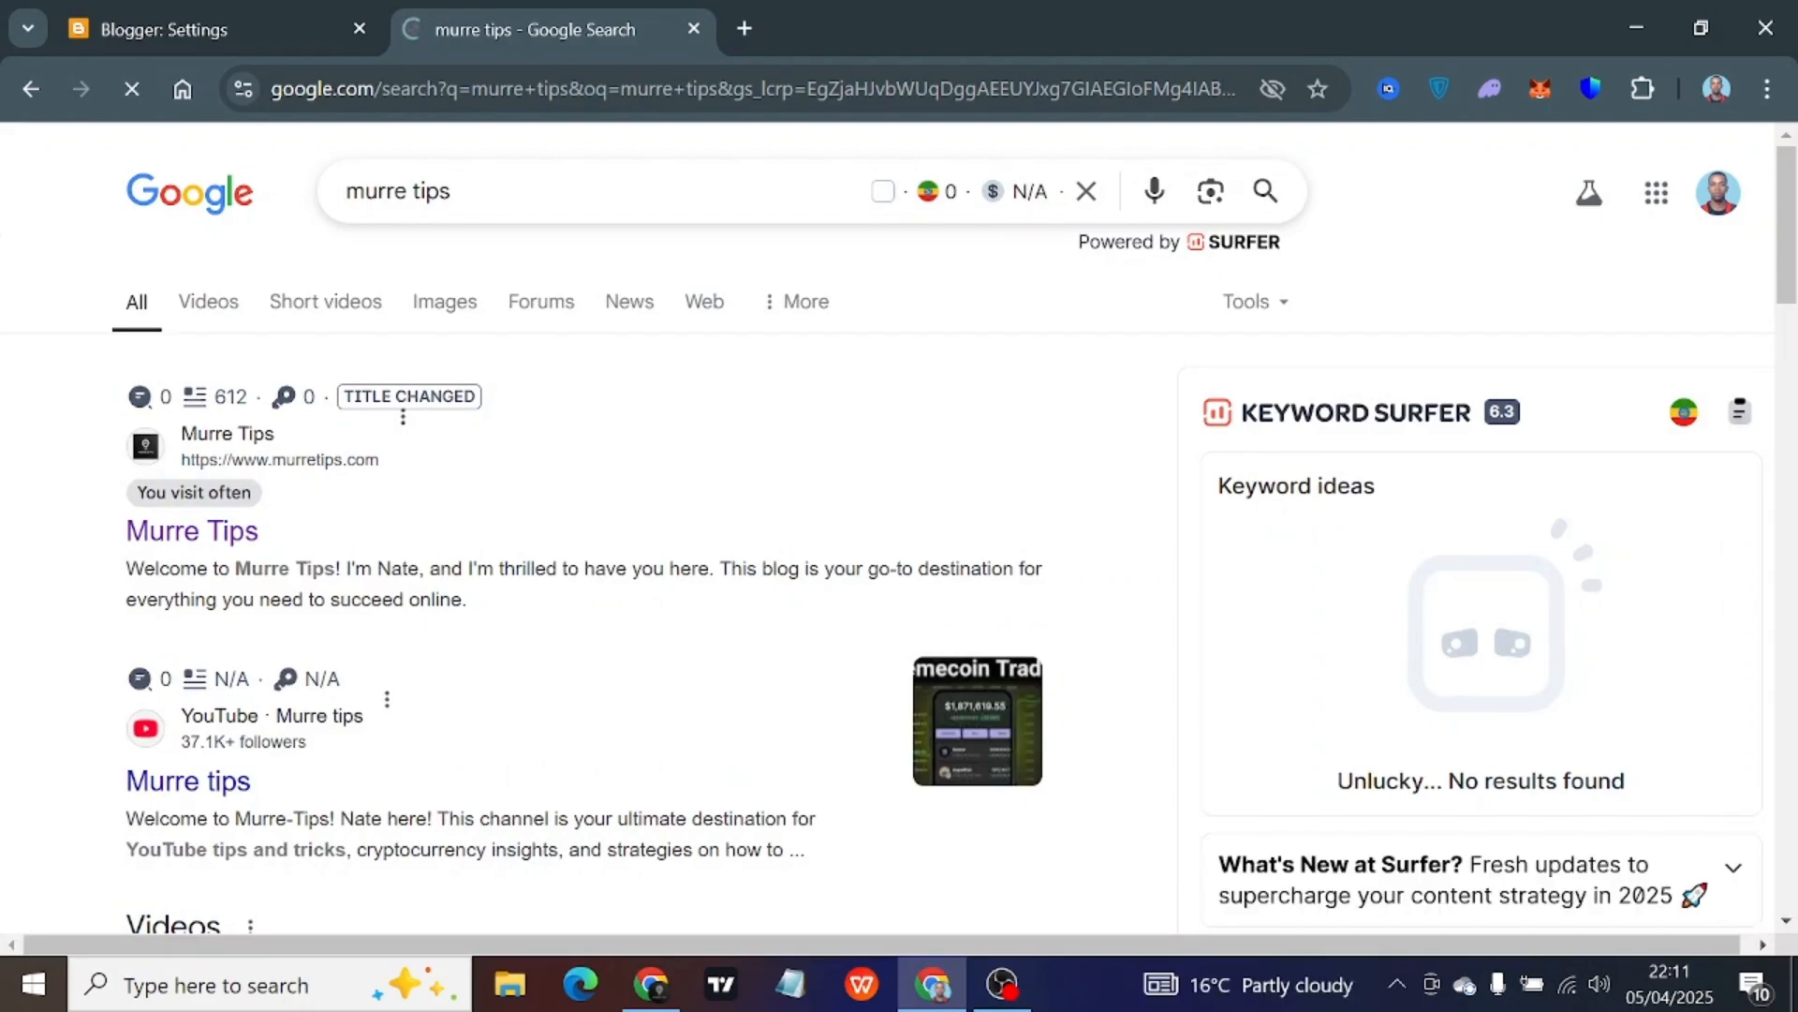
Return to the Blogger settings and enable custom robots.txt under "Crawlers and indexing"
left_click(204, 27)
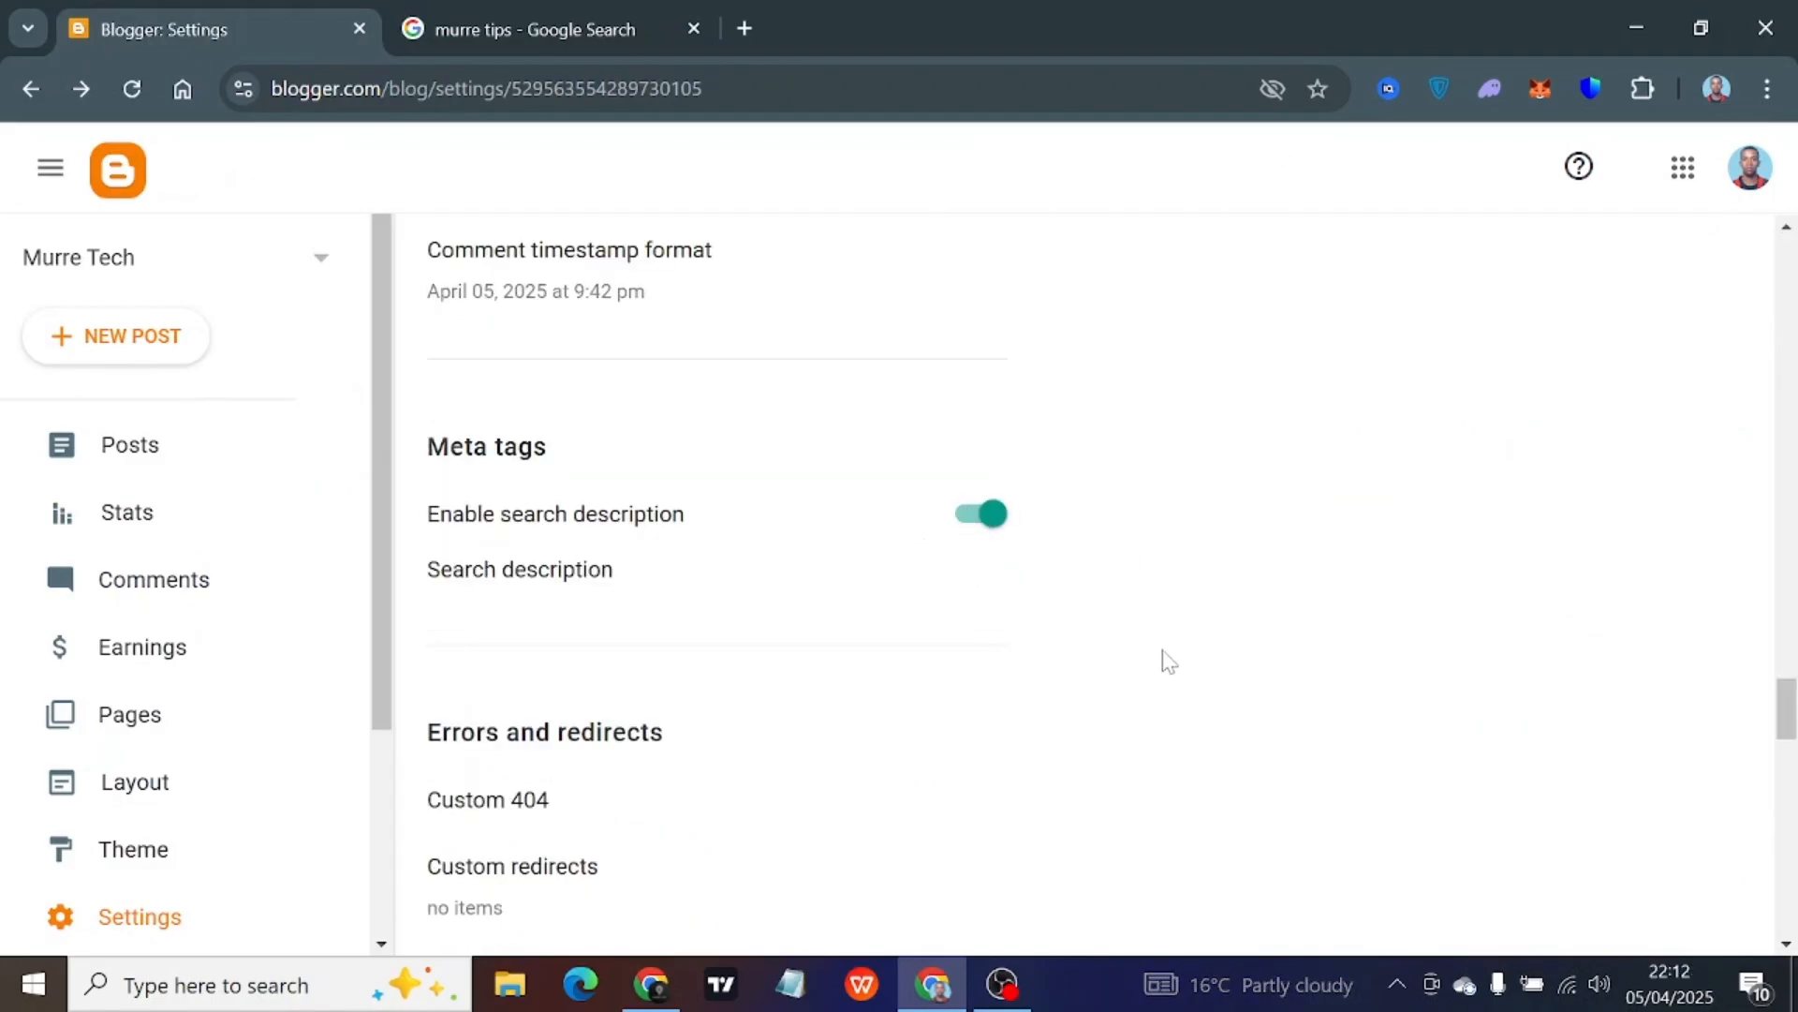
scroll(847, 674, "down", 5)
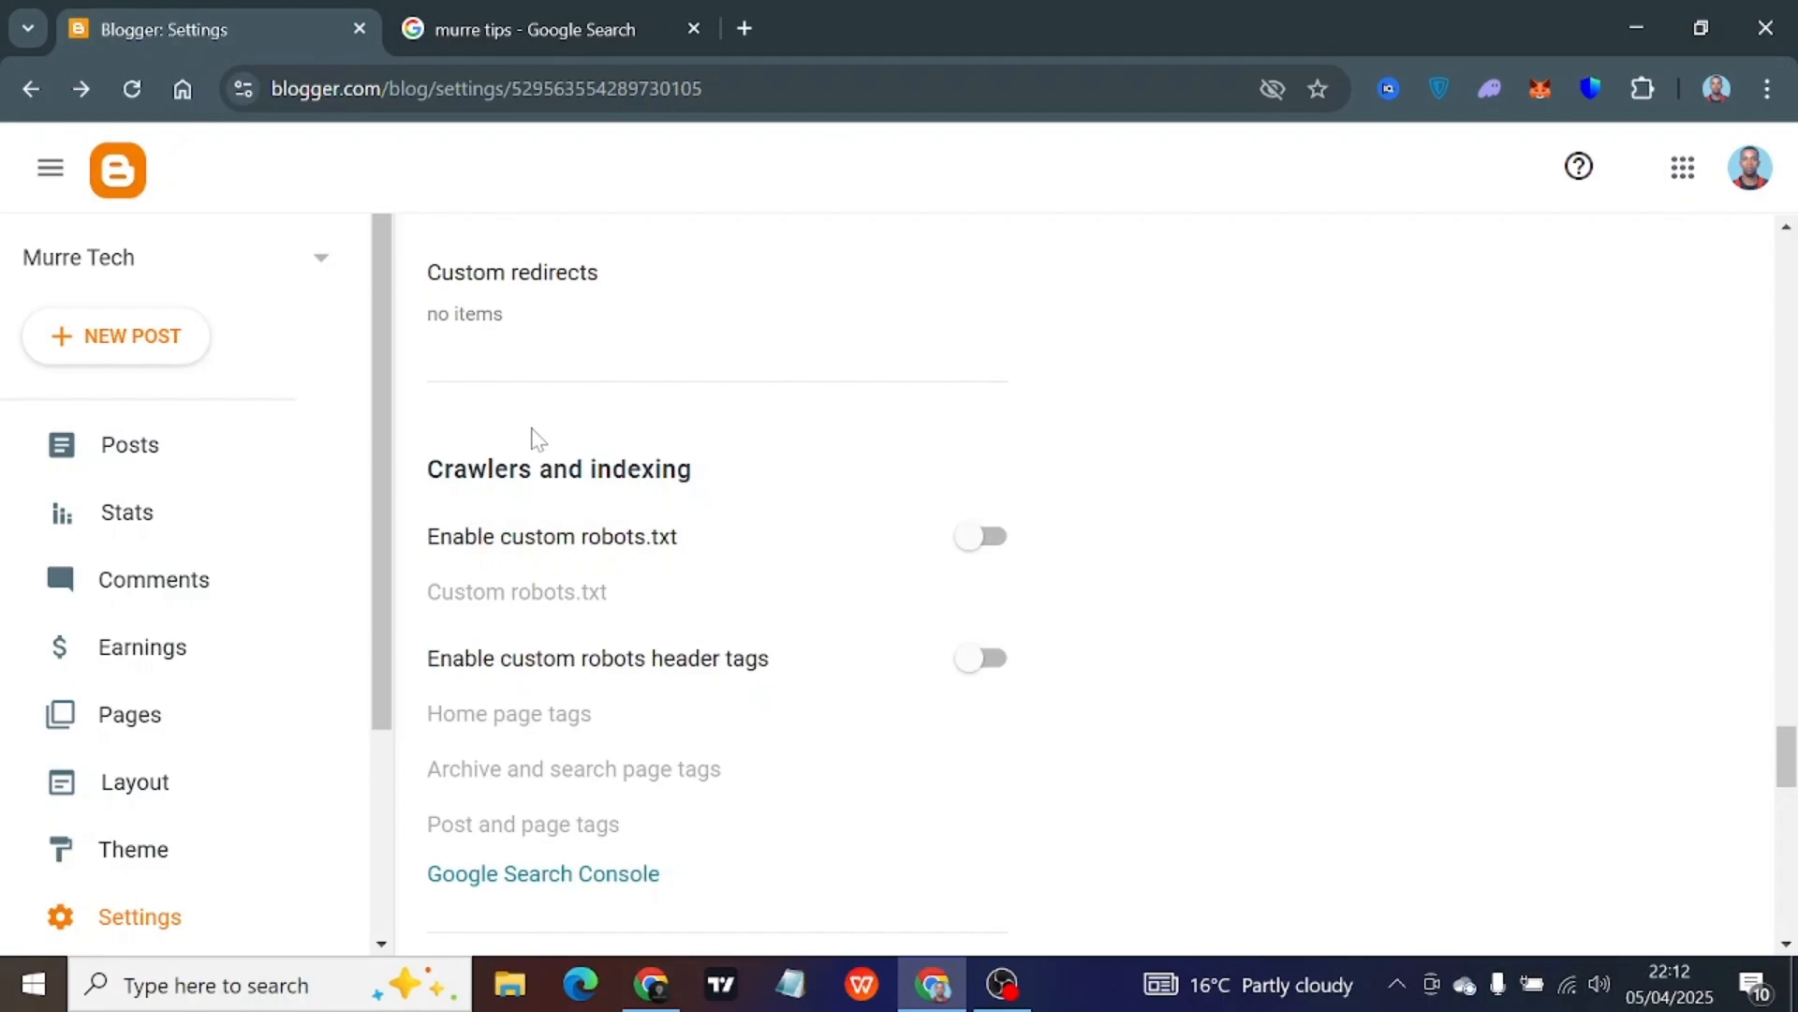
scroll(713, 473, "up", 1)
triple_click(710, 476)
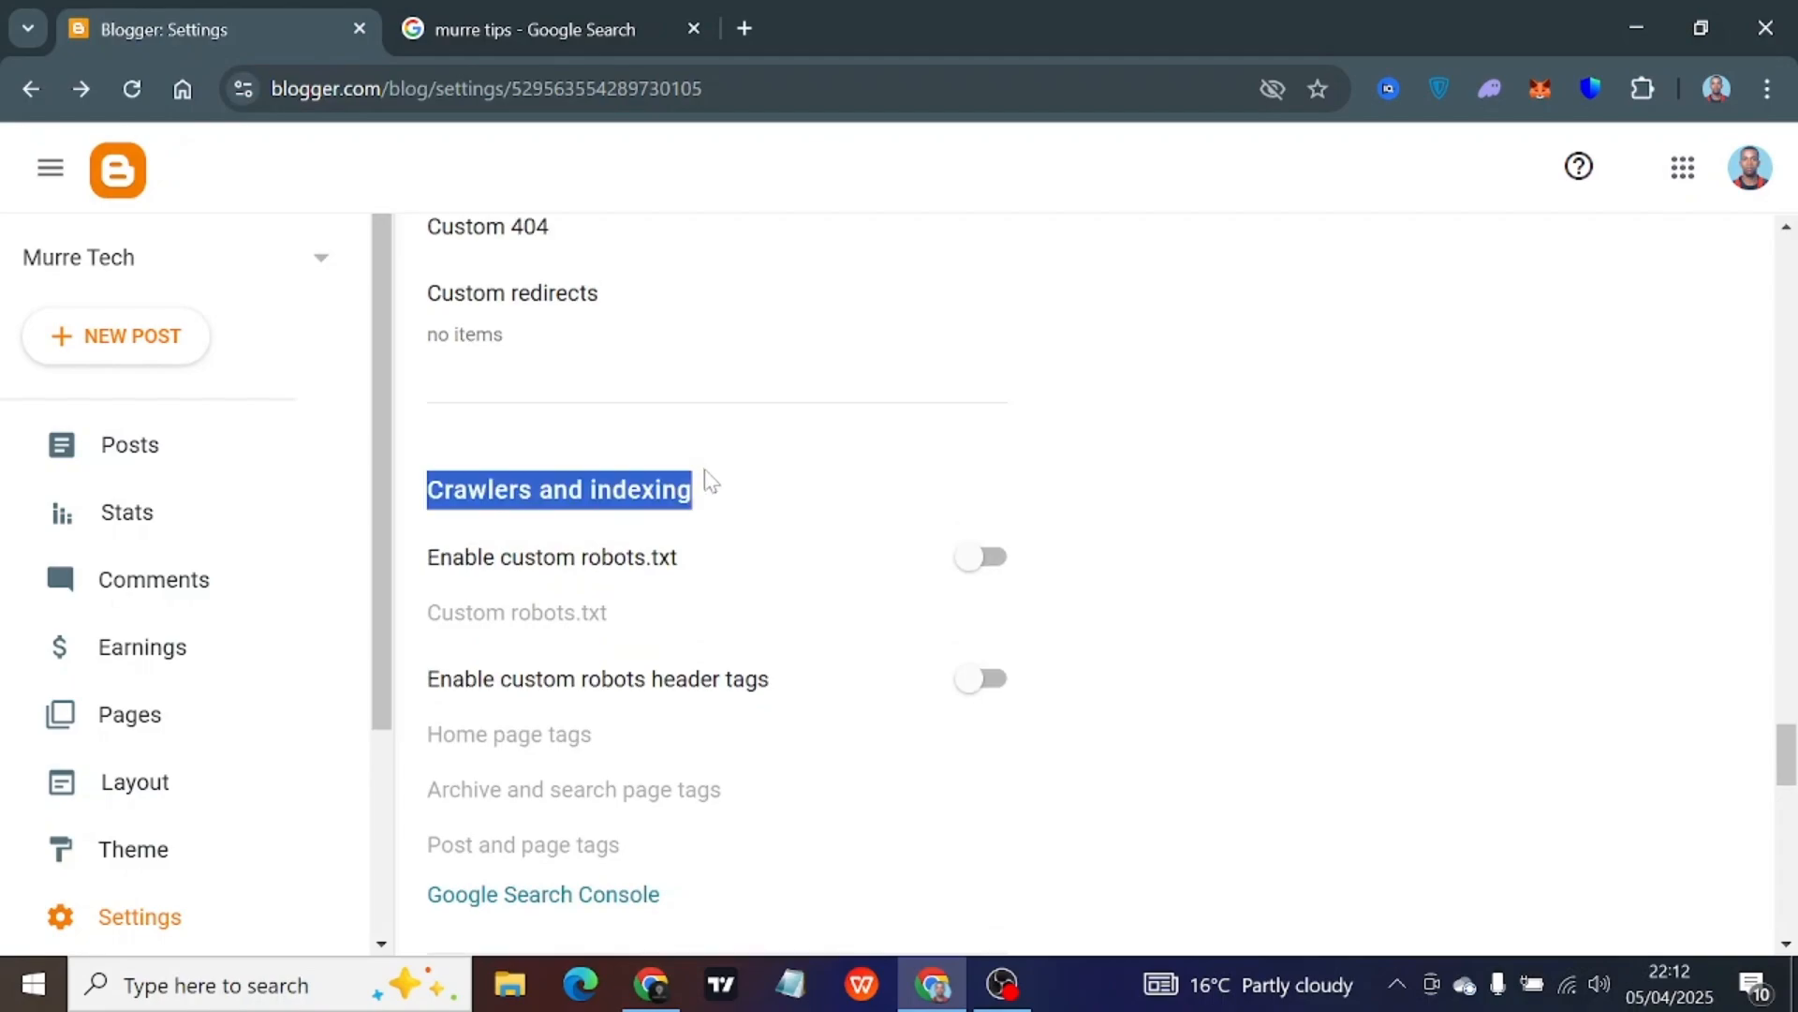
left_click(849, 481)
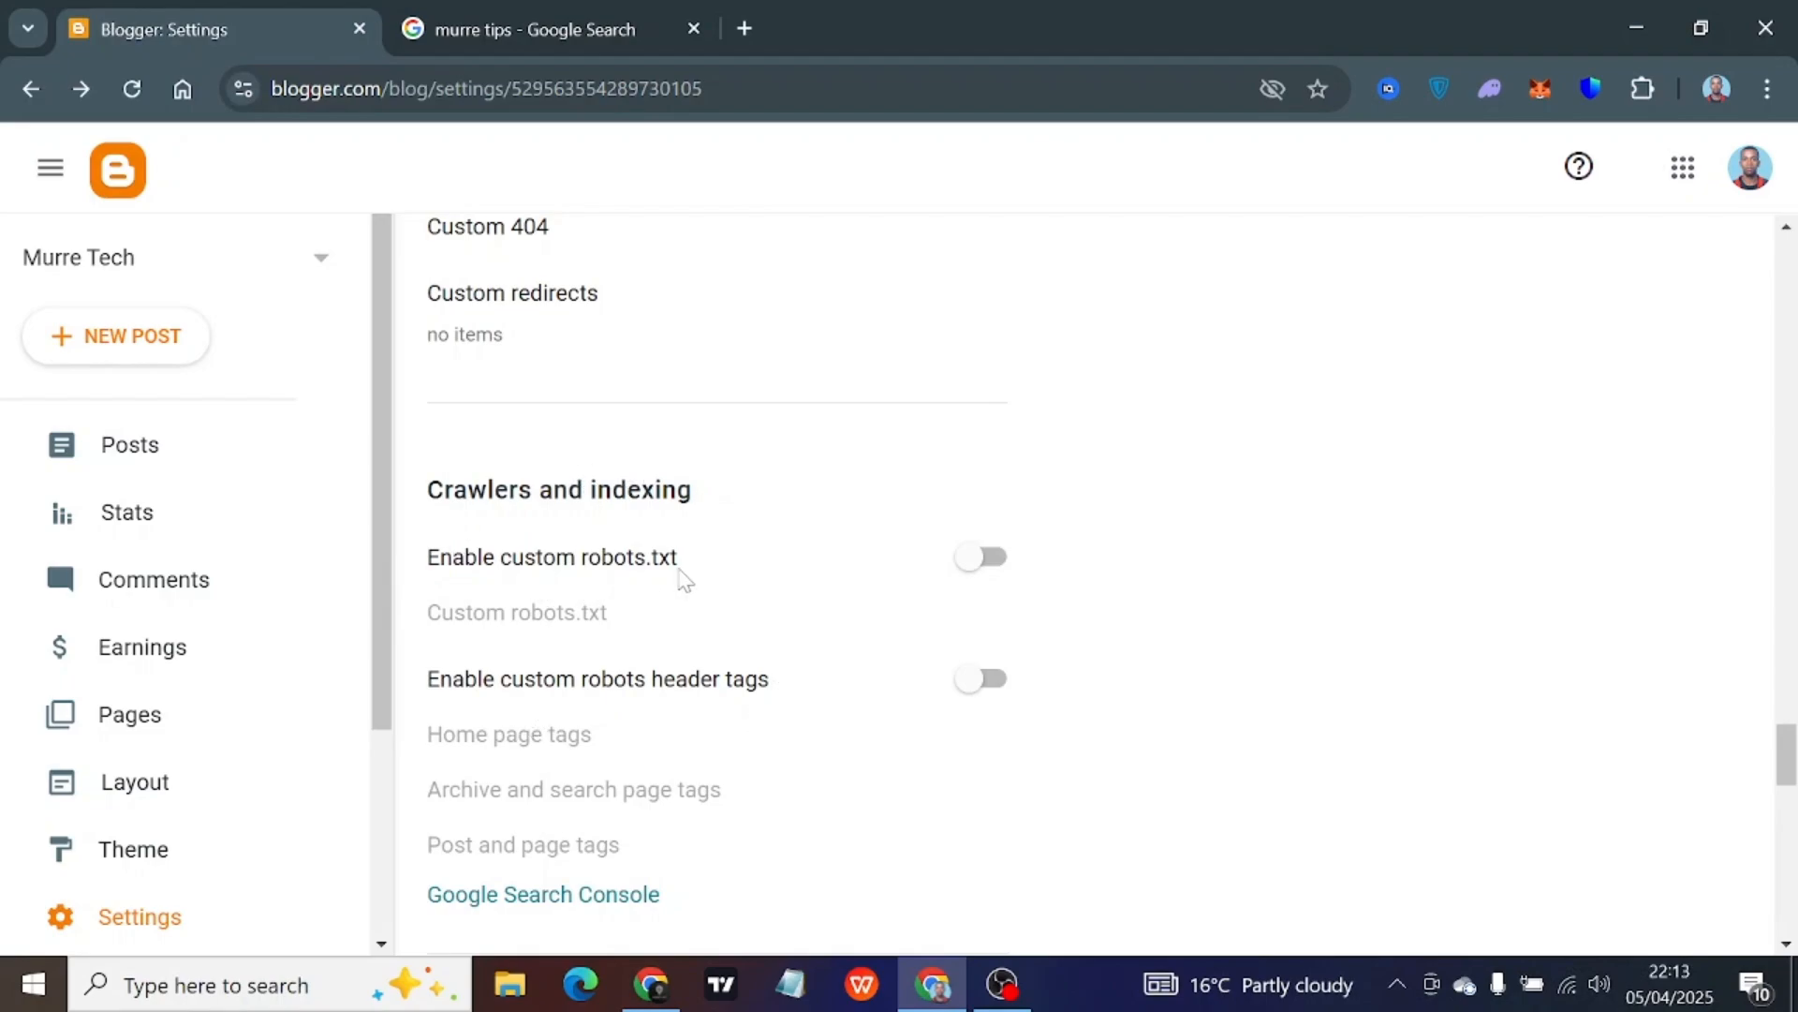
left_click(978, 562)
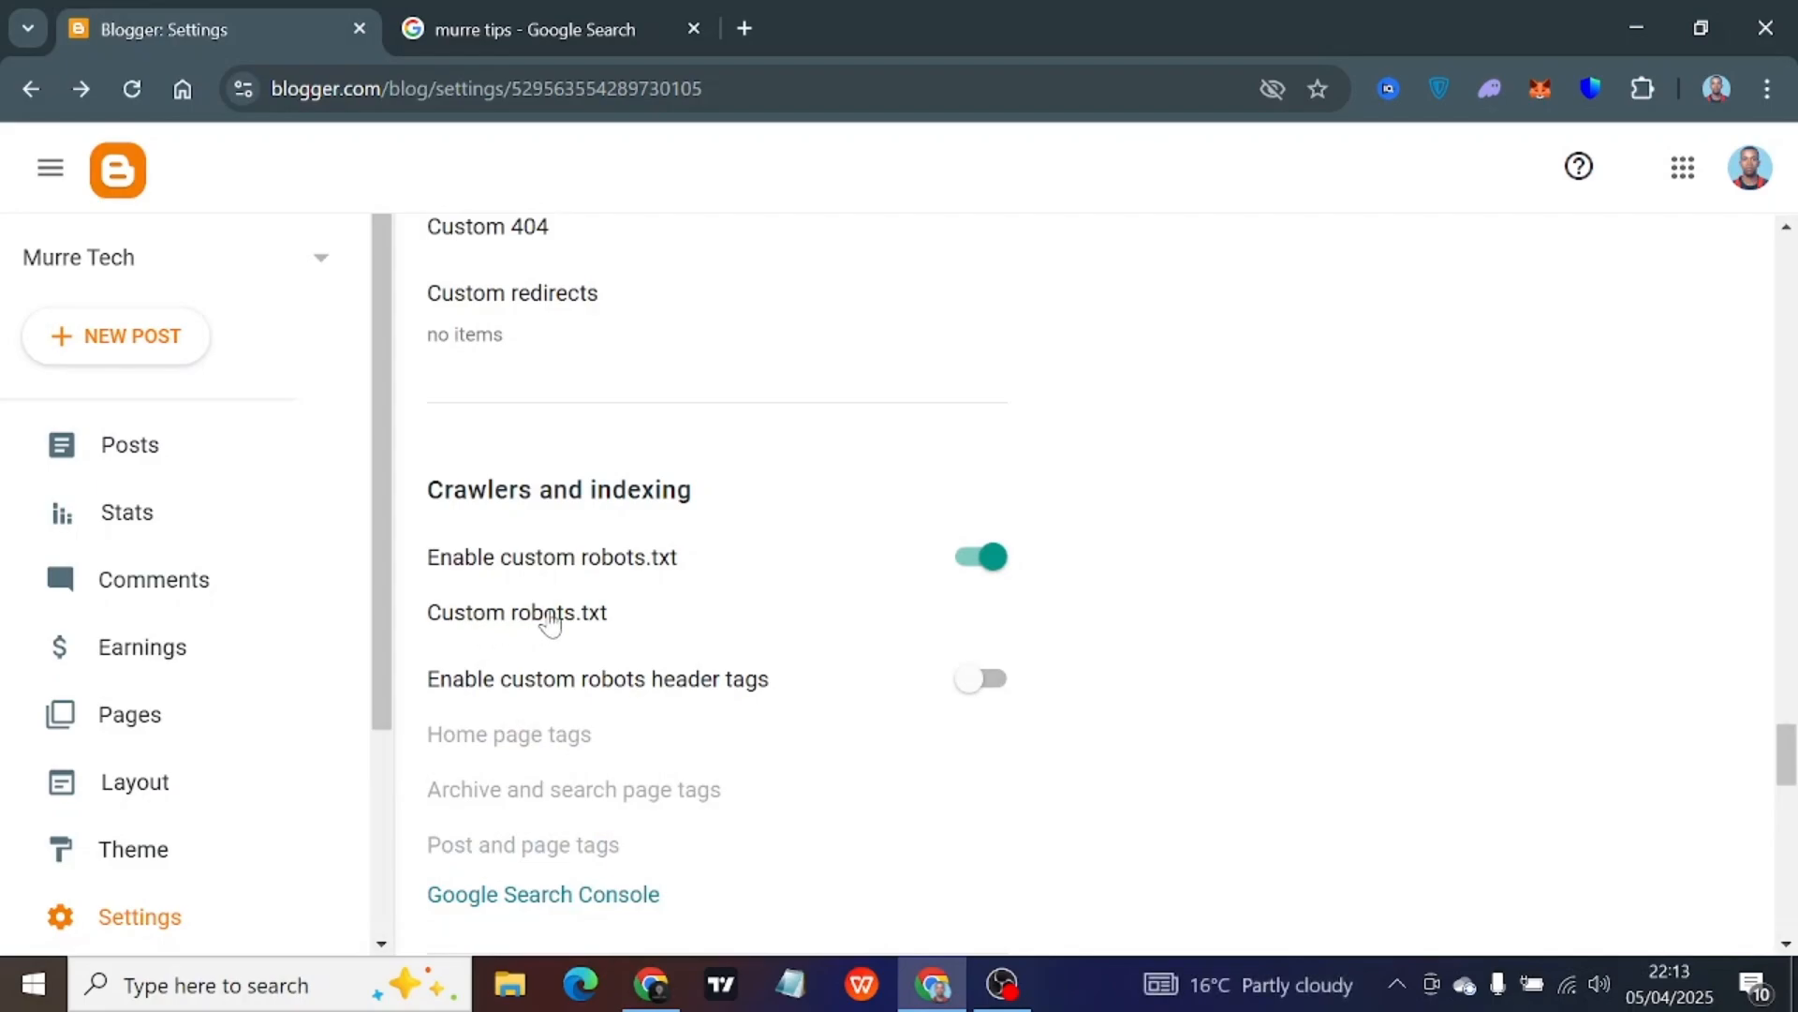
Paste the prepared rules into Custom robots.txt, covering Mediapartners-Google, all user agents with /search disallowed, and the murretips.com sitemaps, and review them
left_click(550, 614)
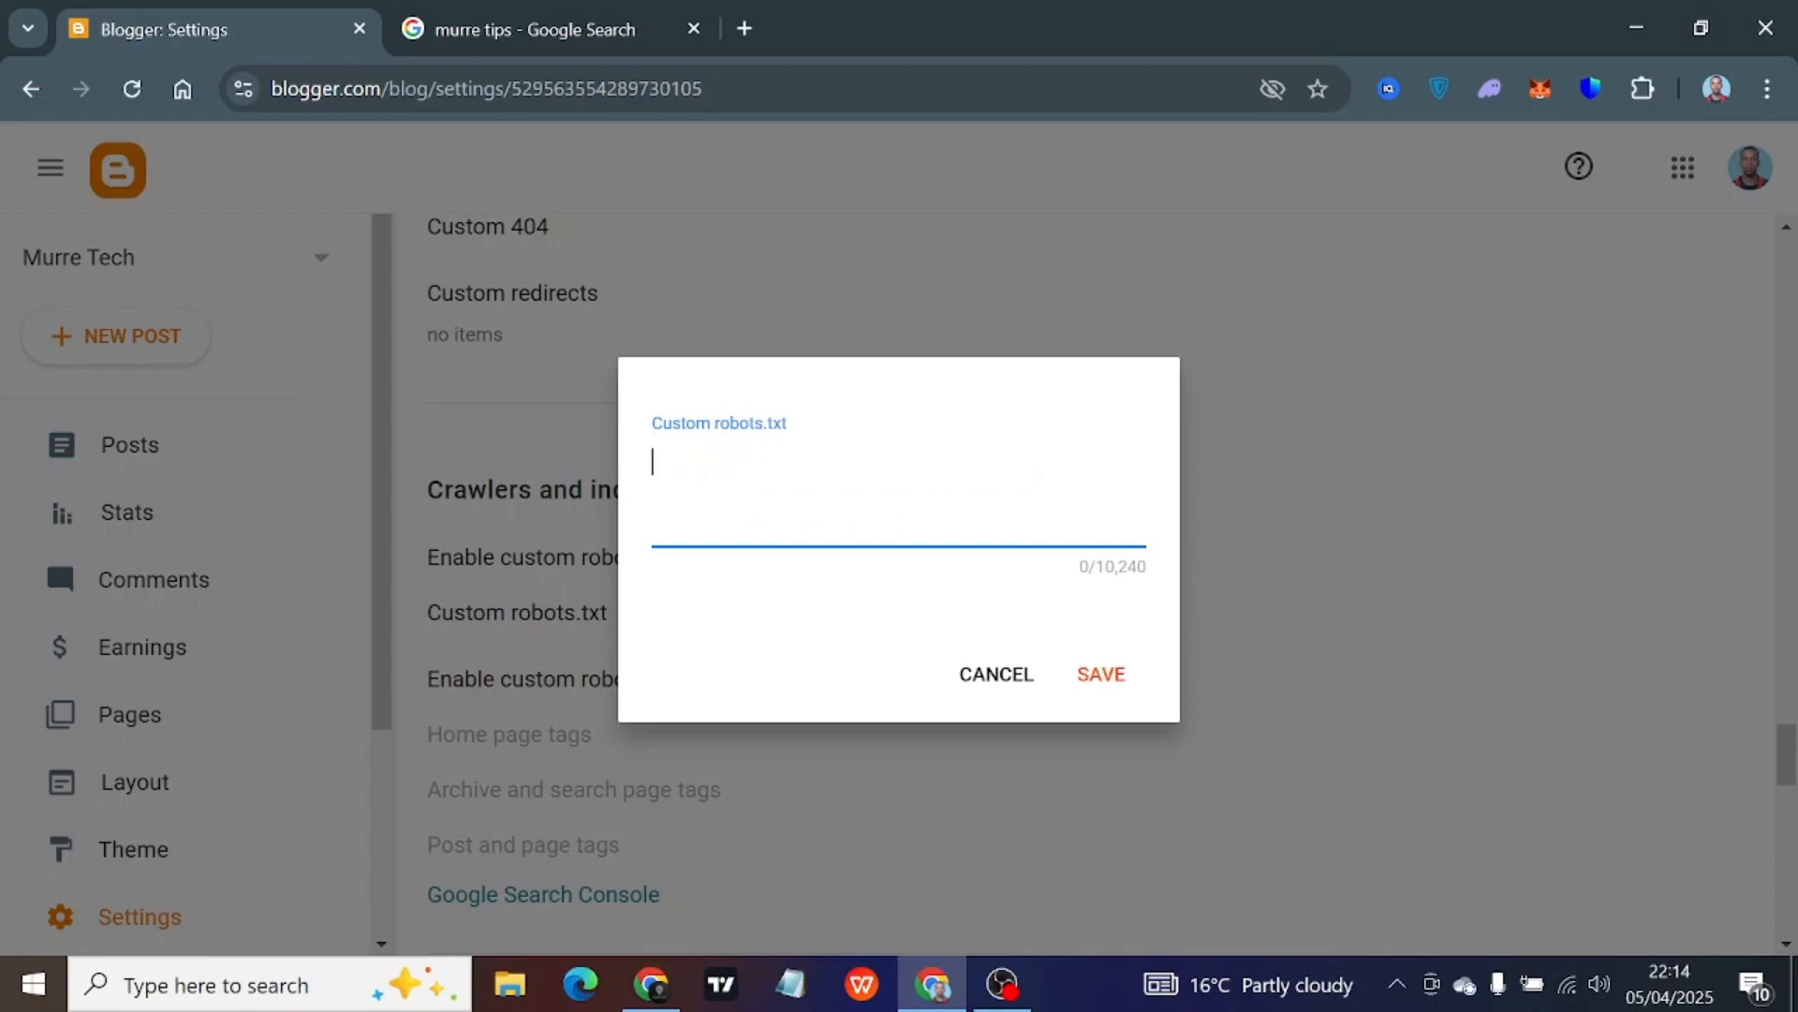
key("ctrl+v")
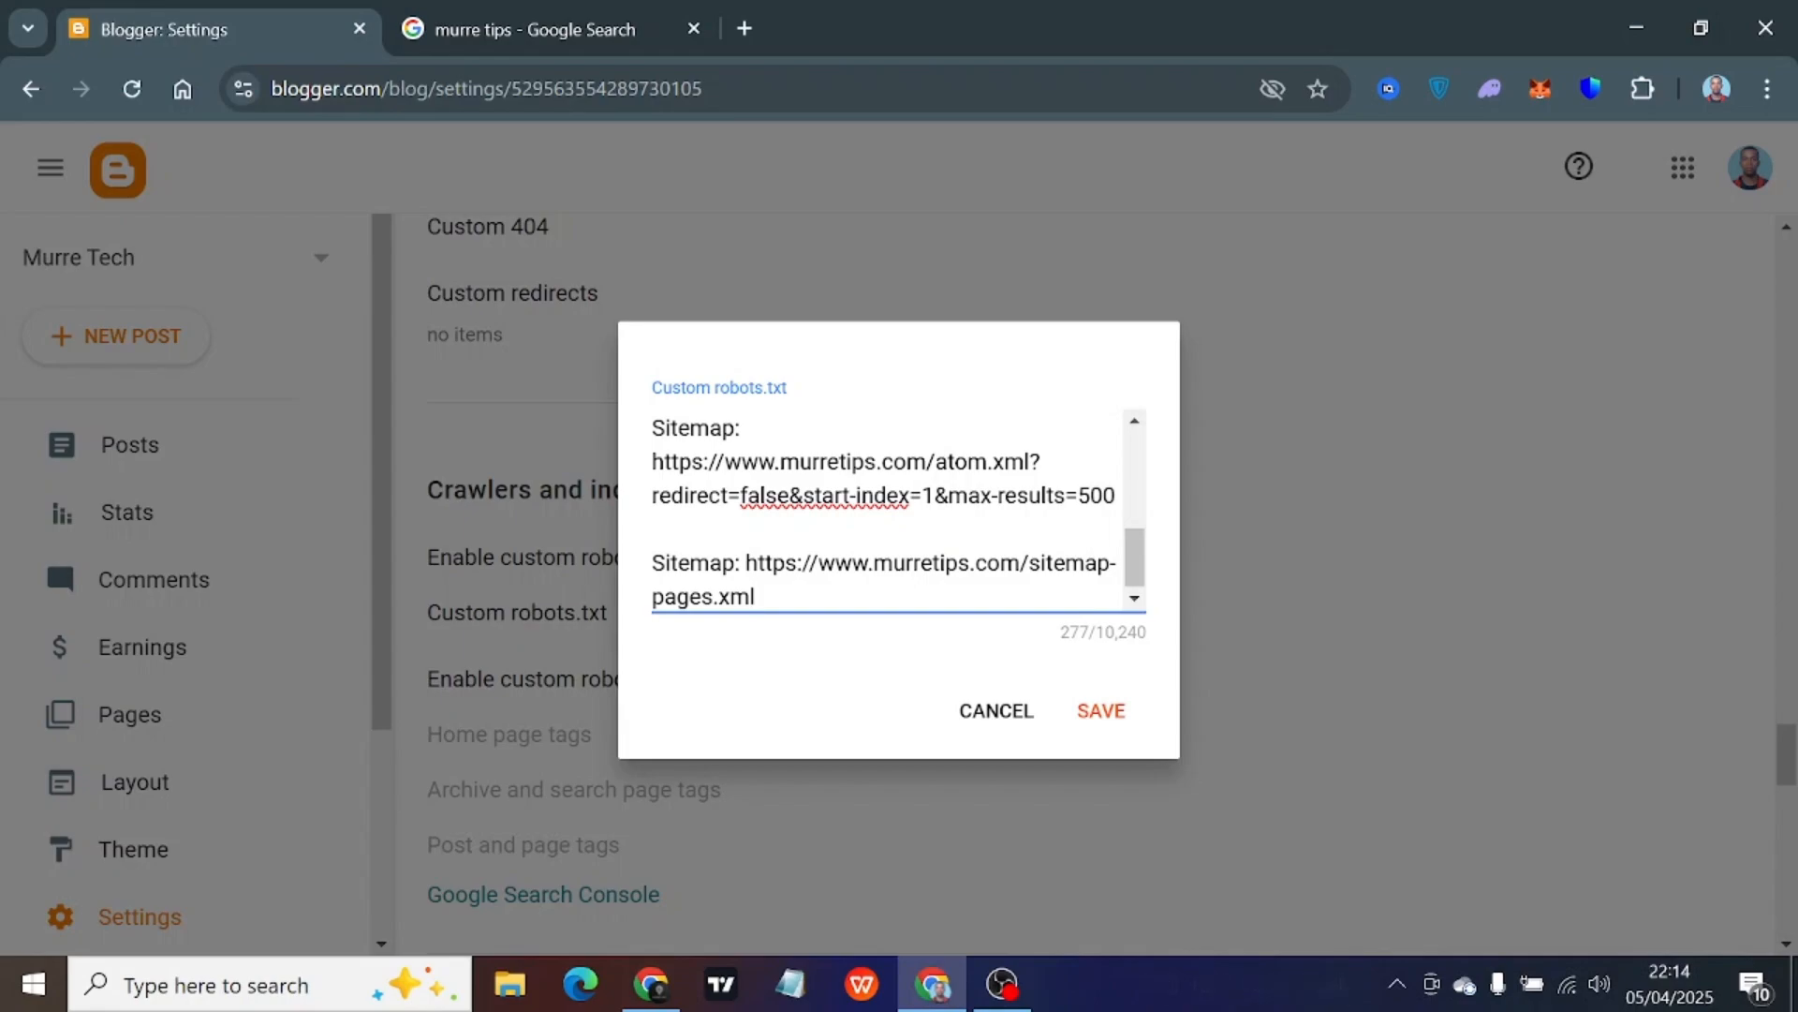
scroll(885, 510, "up", 2)
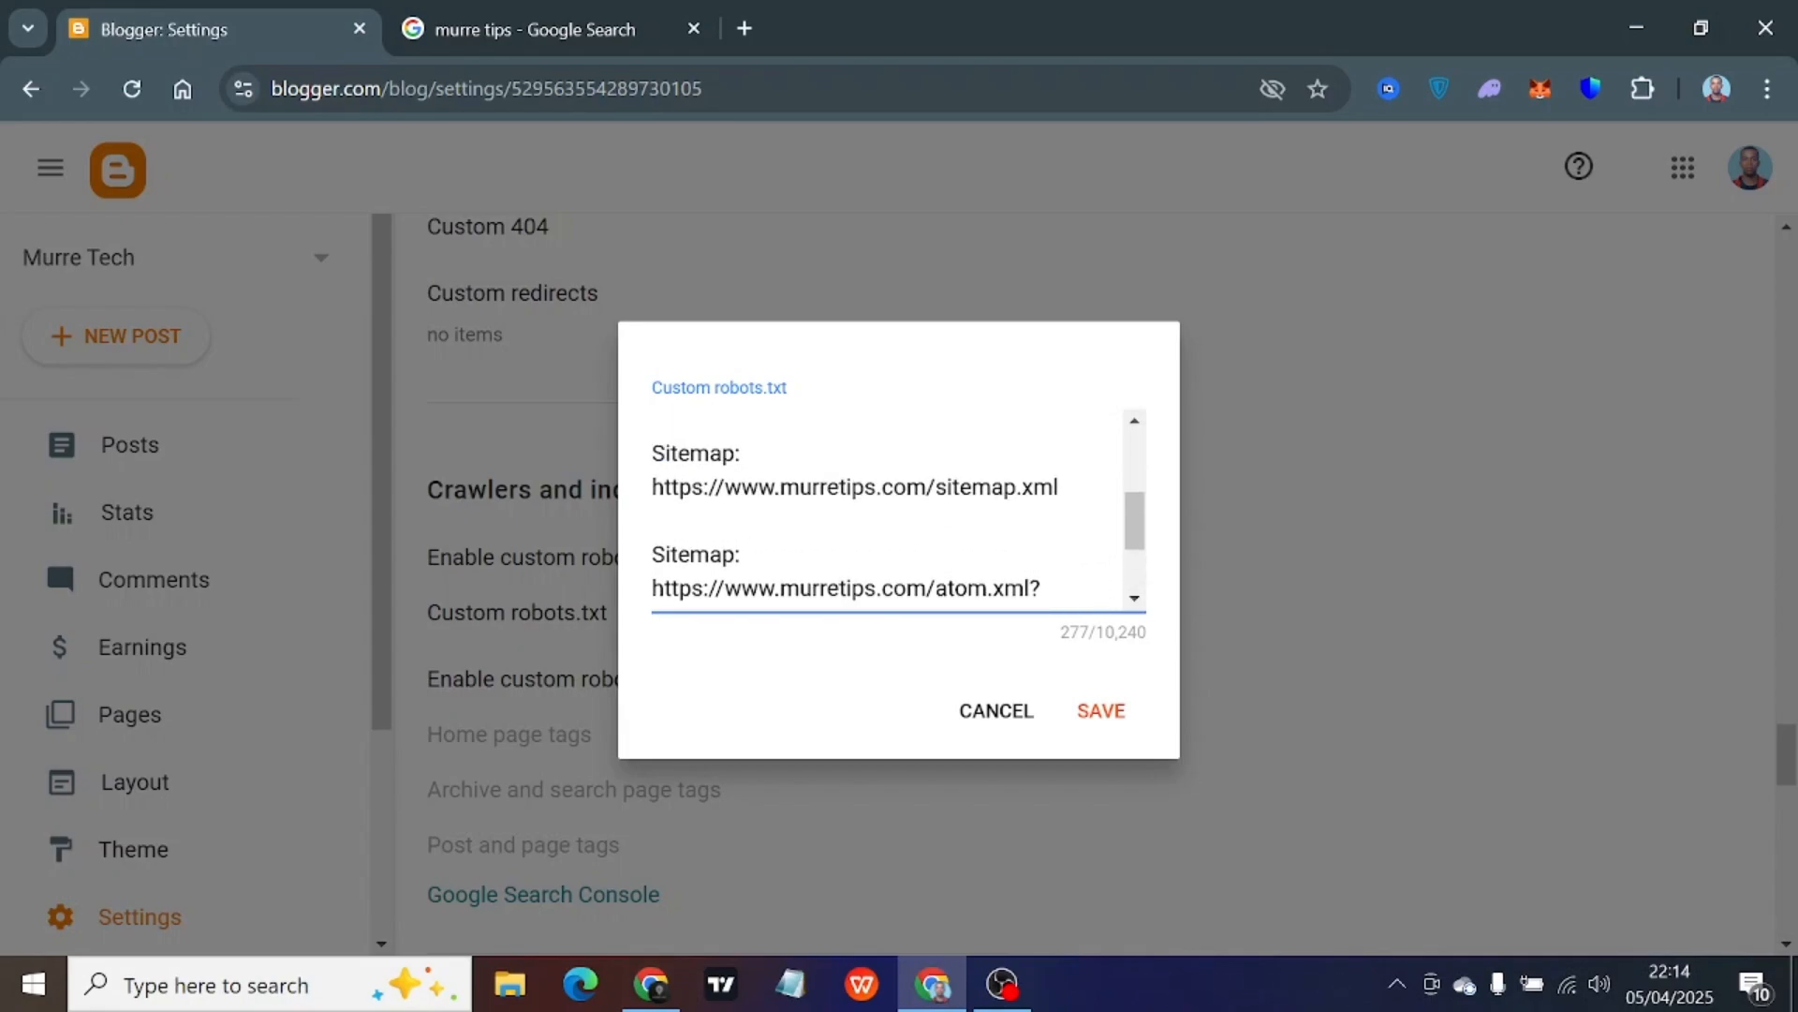
scroll(885, 511, "up", 4)
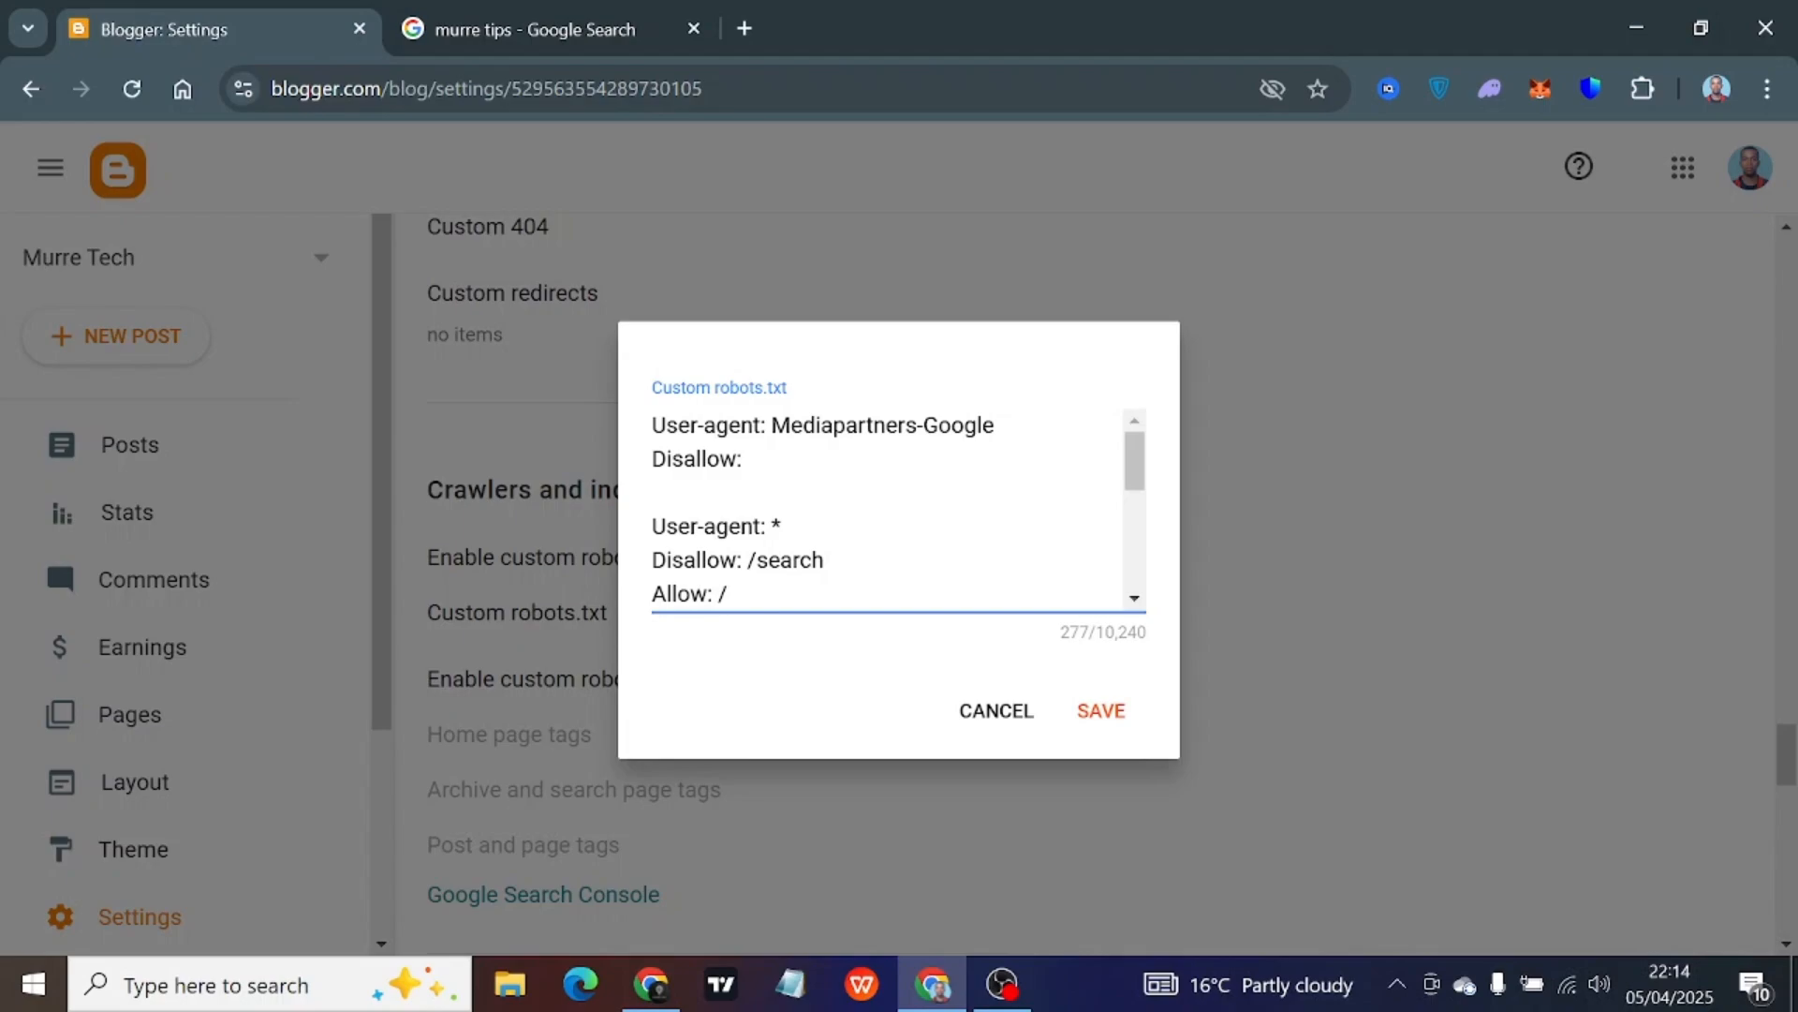
scroll(887, 512, "down", 2)
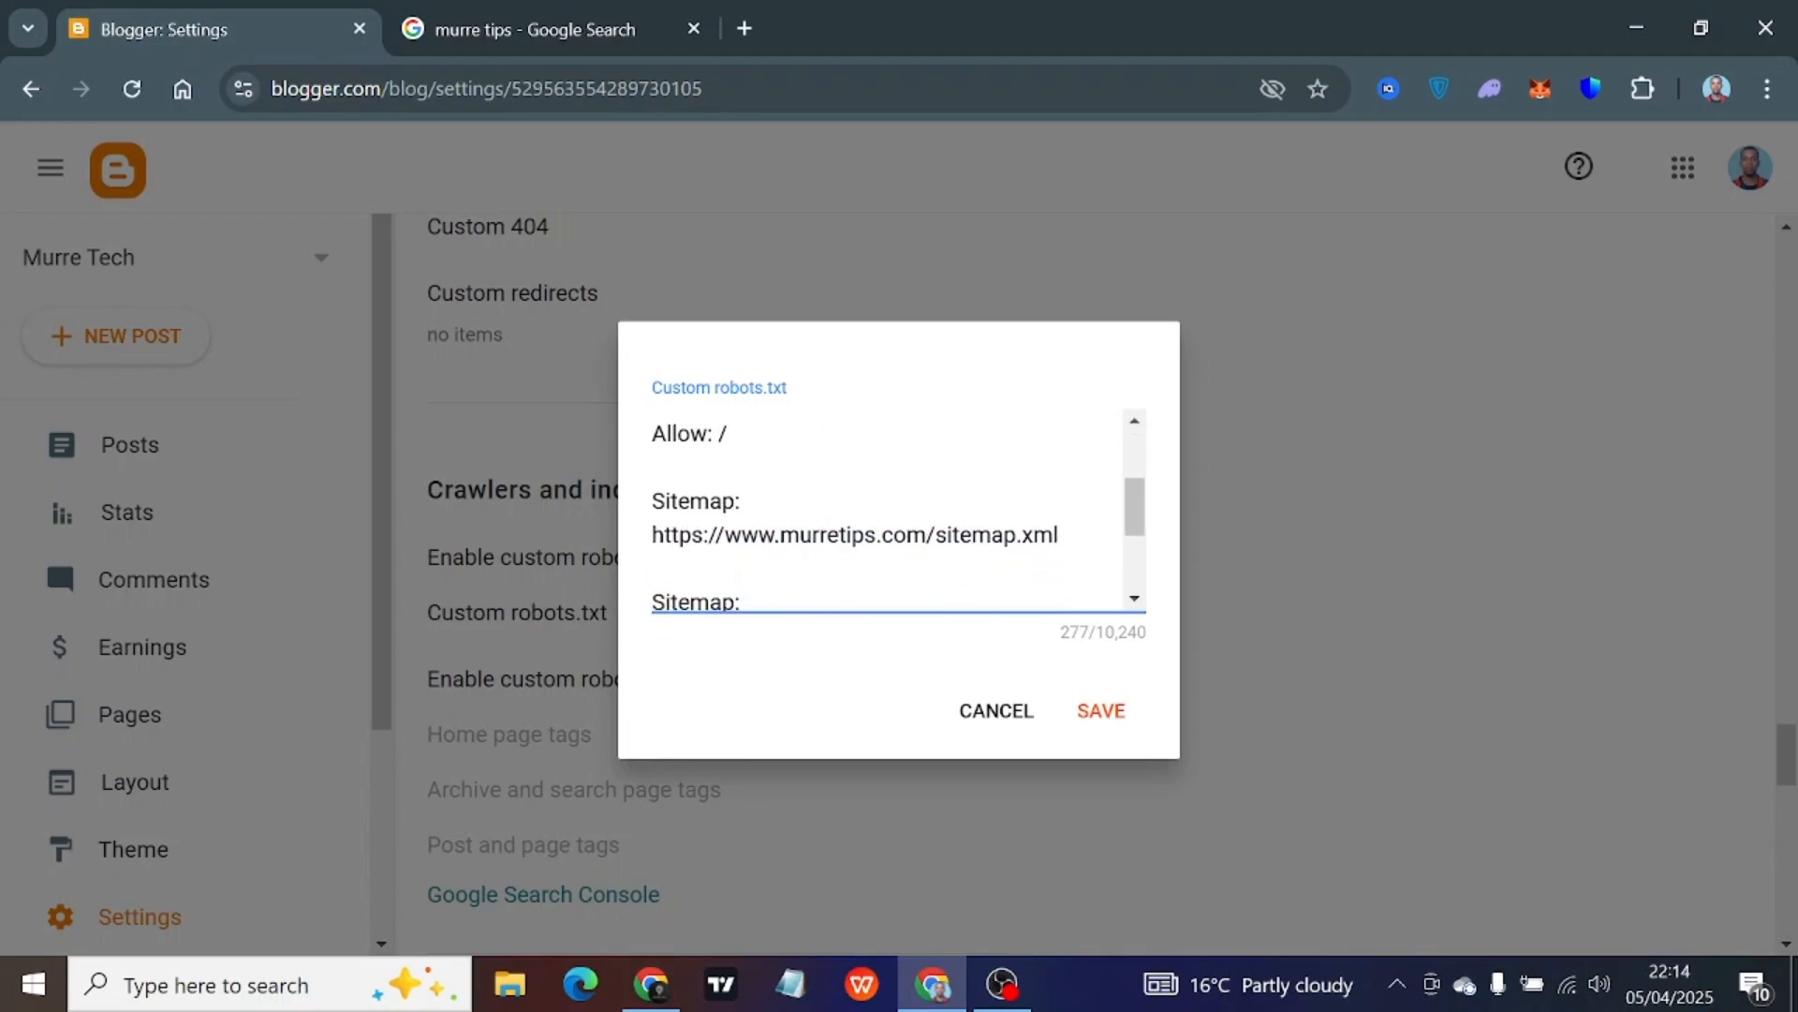
Replace "murretips" with "murretech" in the sitemap.xml URL of the custom robots.txt
left_click_drag(726, 536, 927, 535)
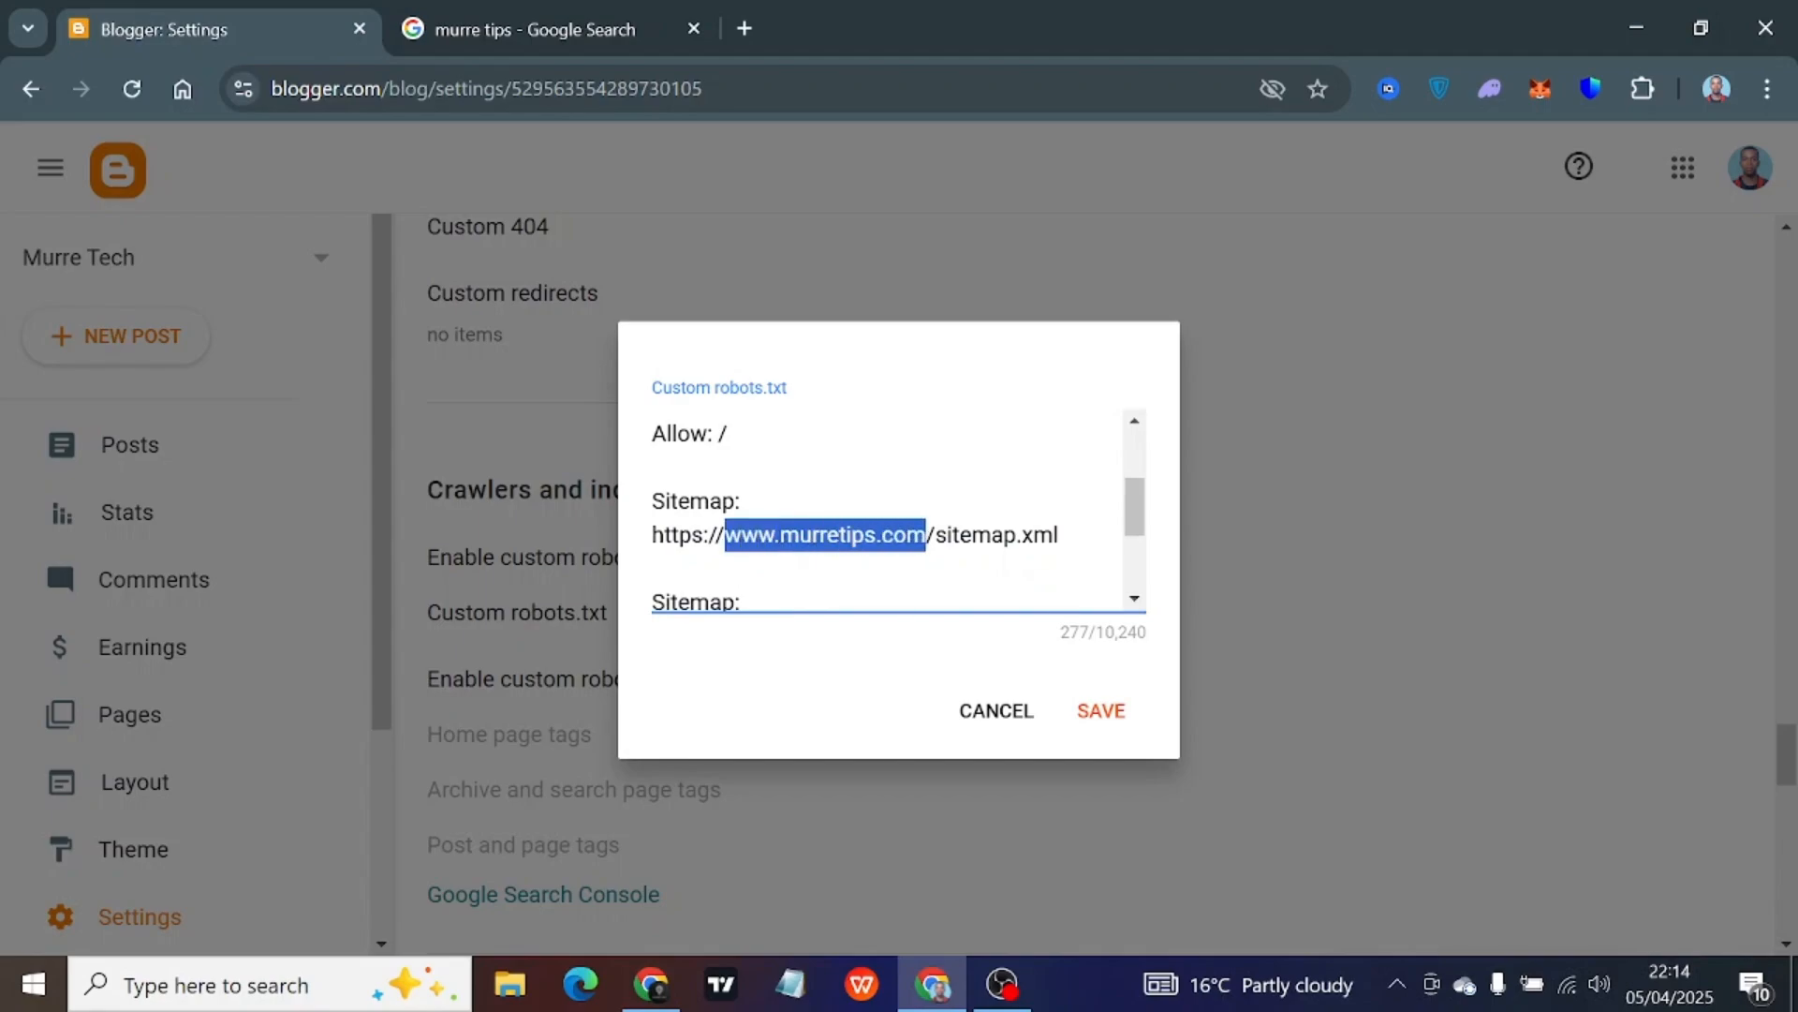
left_click(852, 535)
double_click(826, 534)
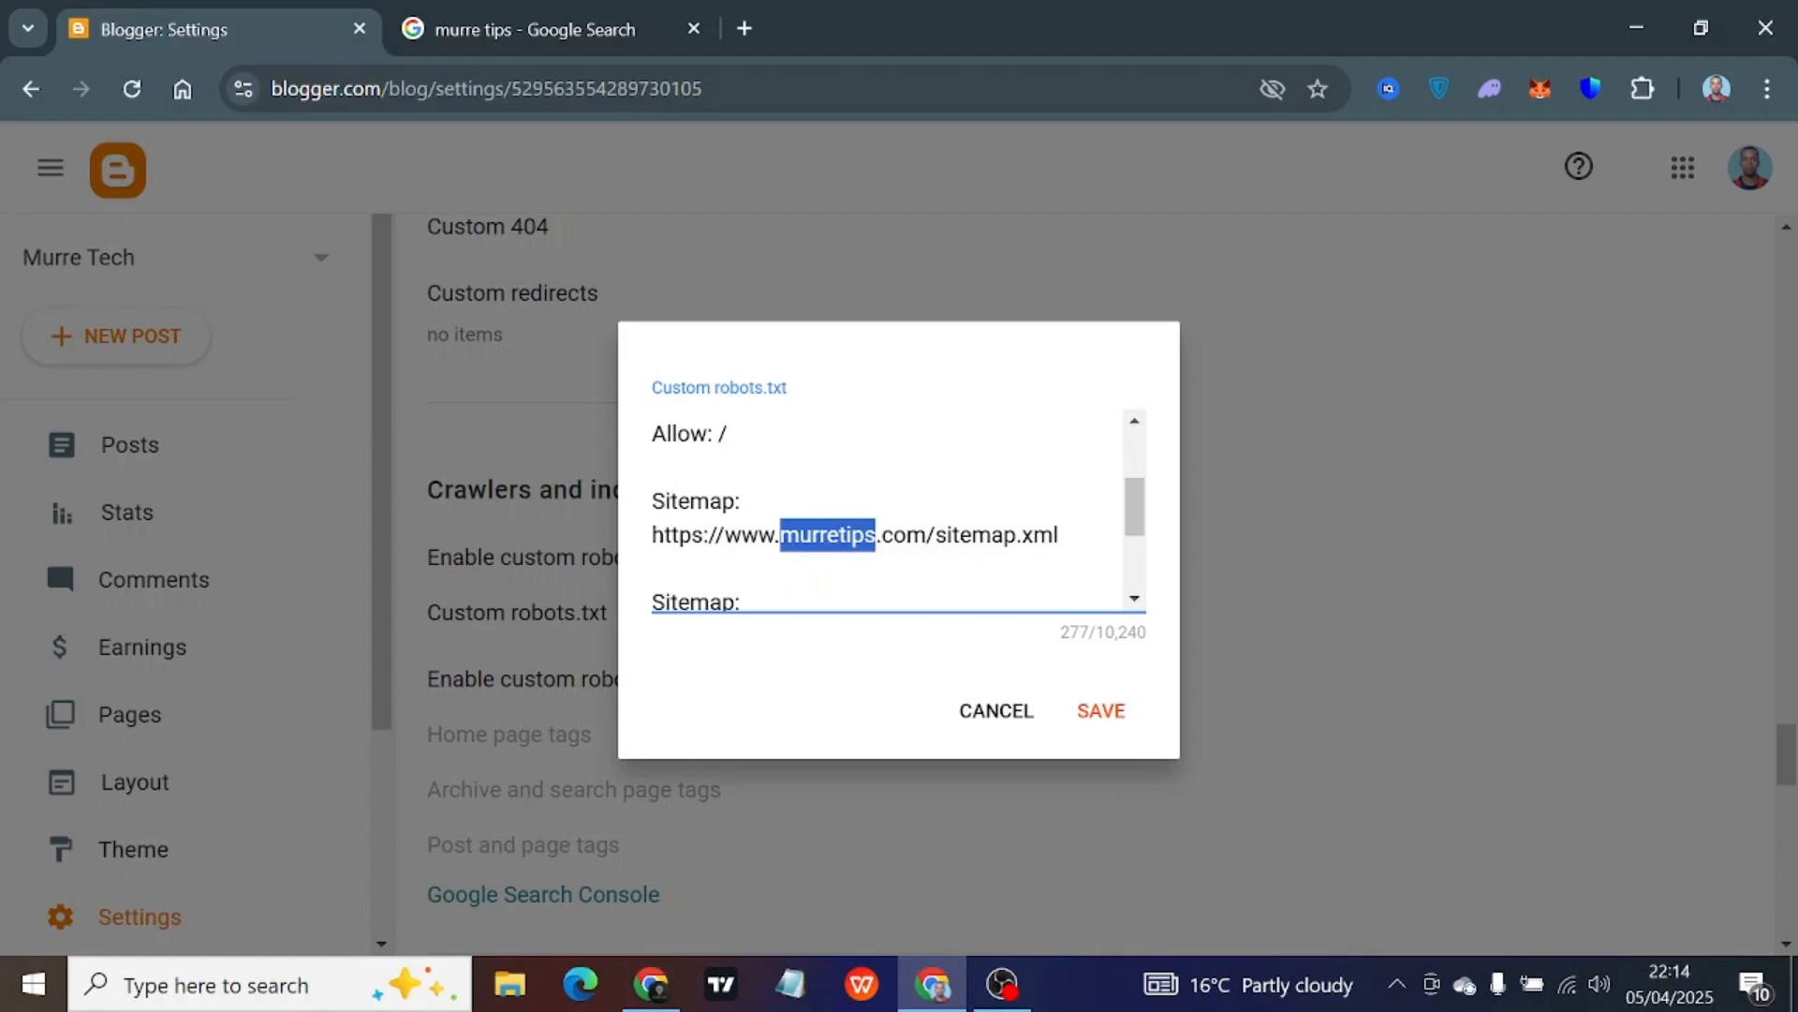
type("murrete")
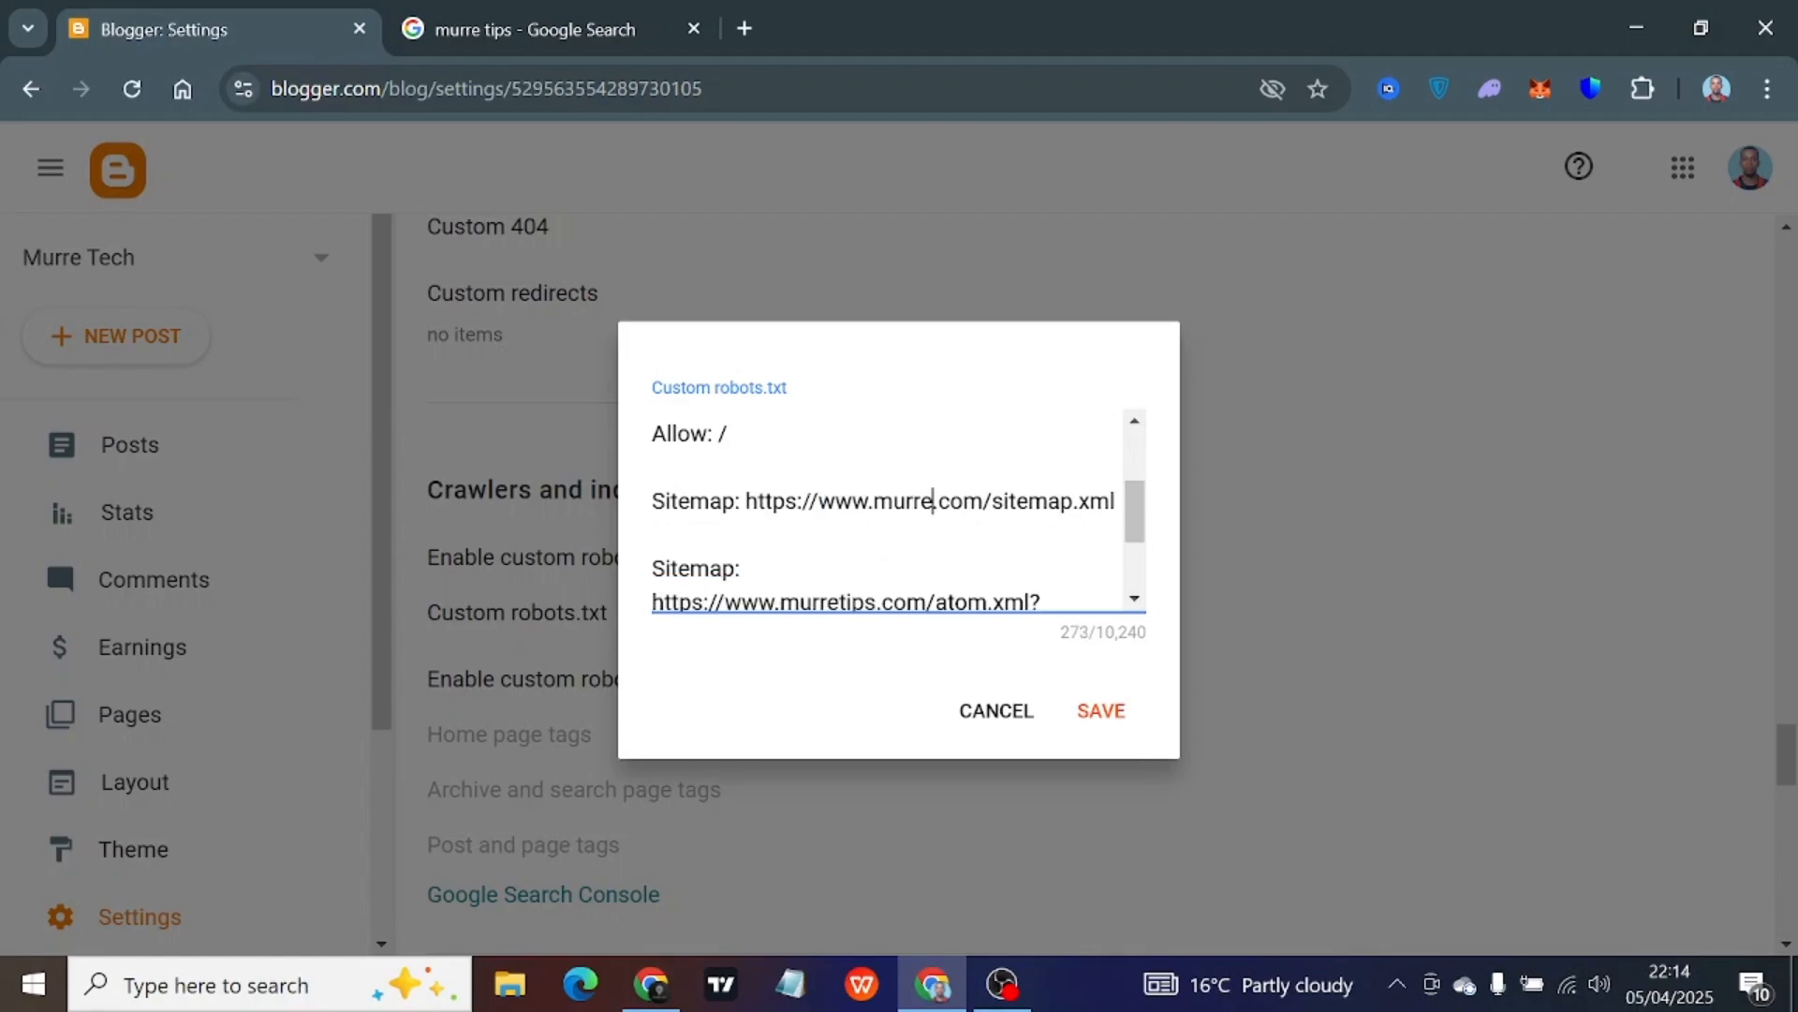
type("ch")
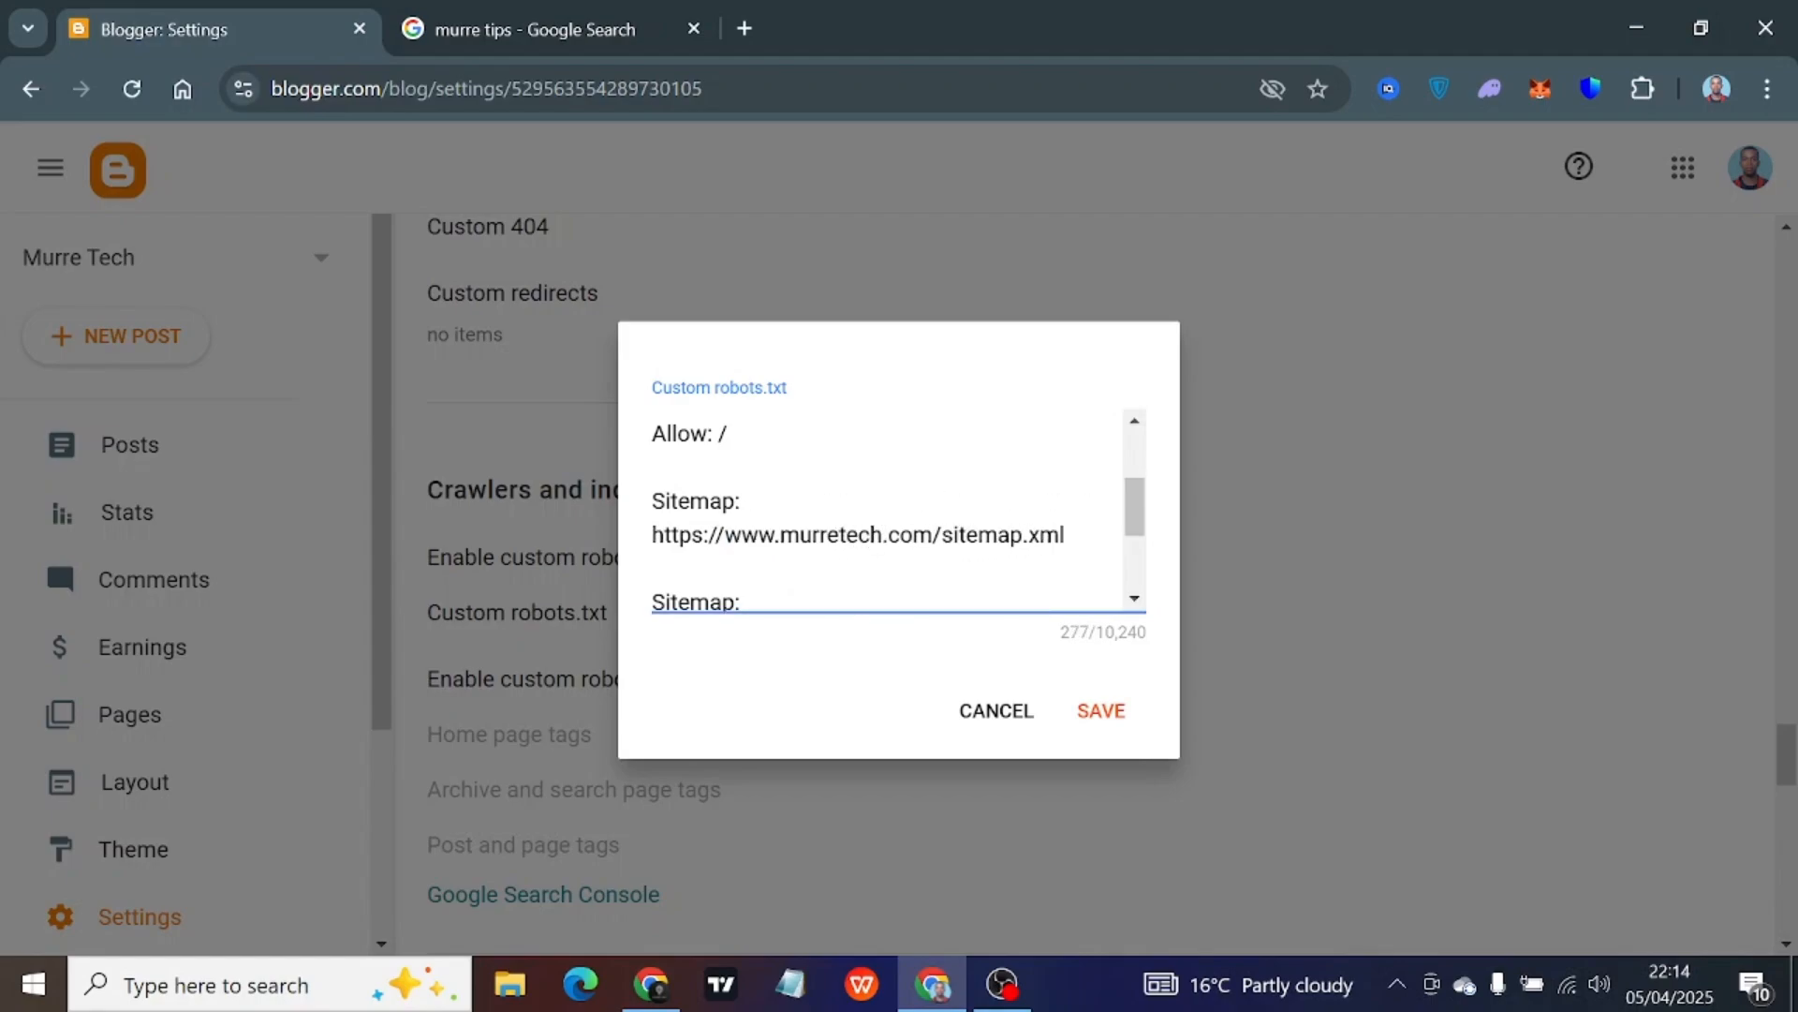
scroll(899, 511, "down", 2)
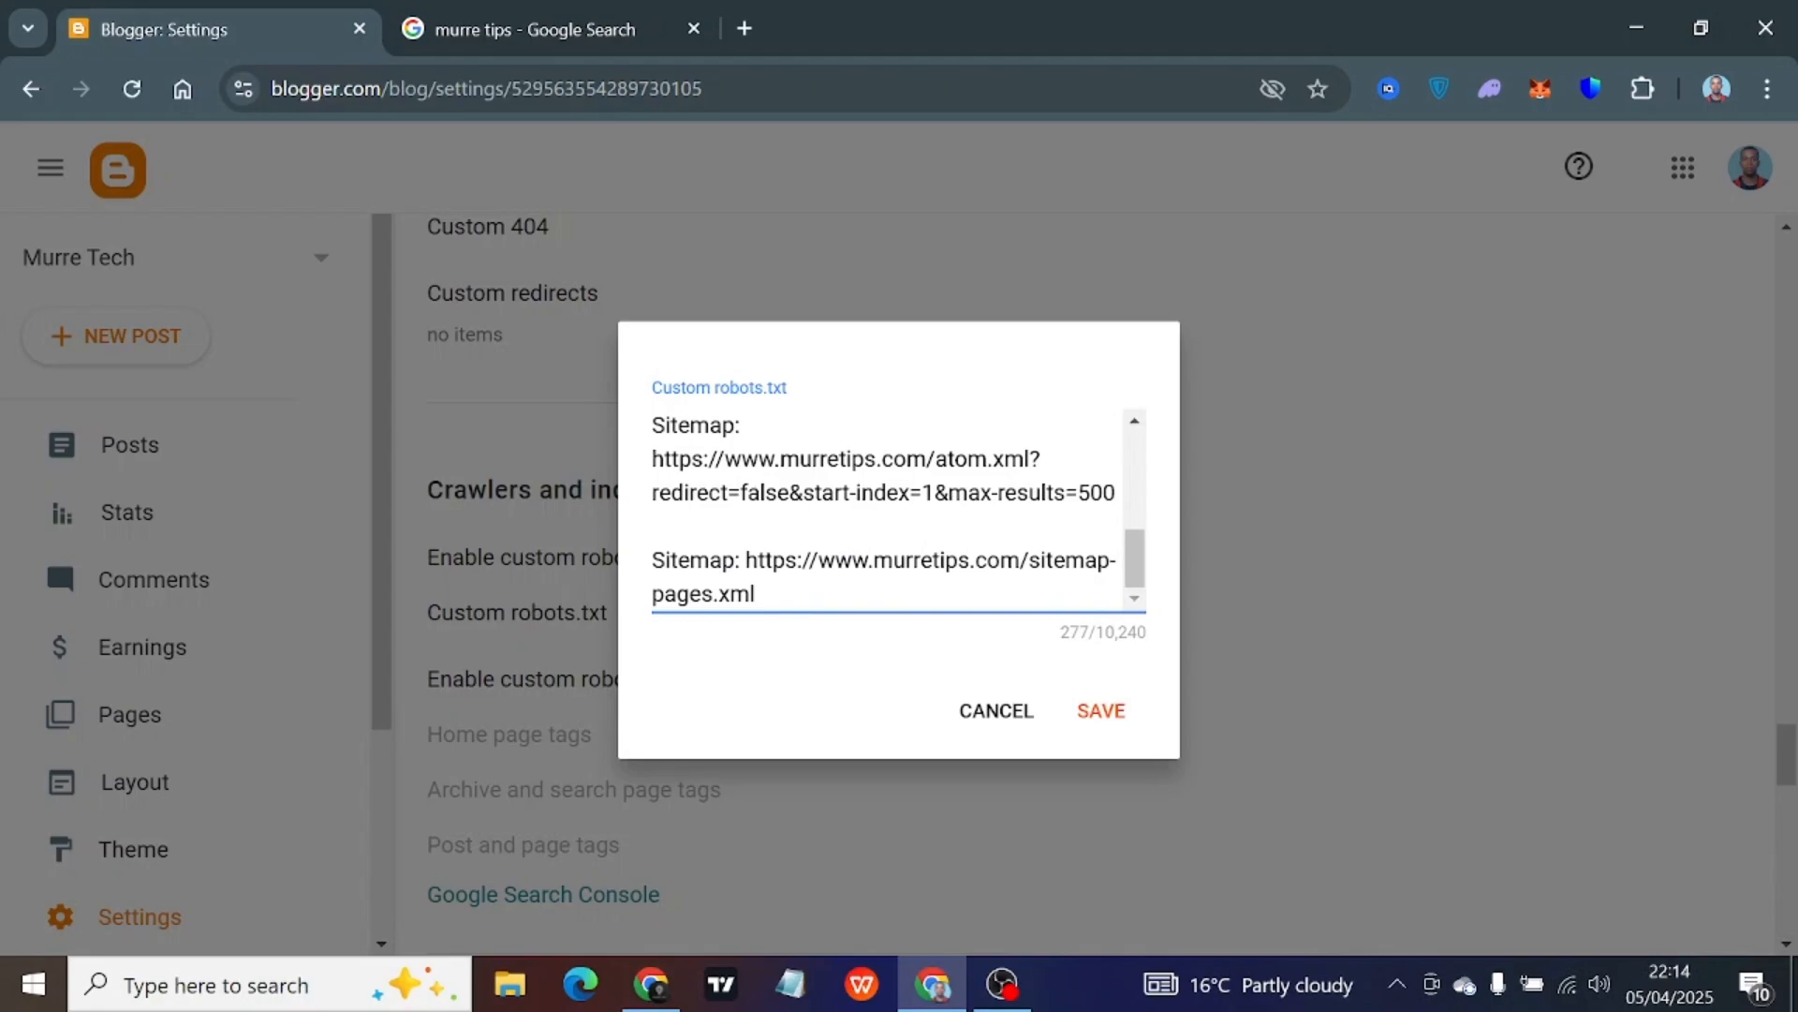
left_click(913, 560)
double_click(914, 561)
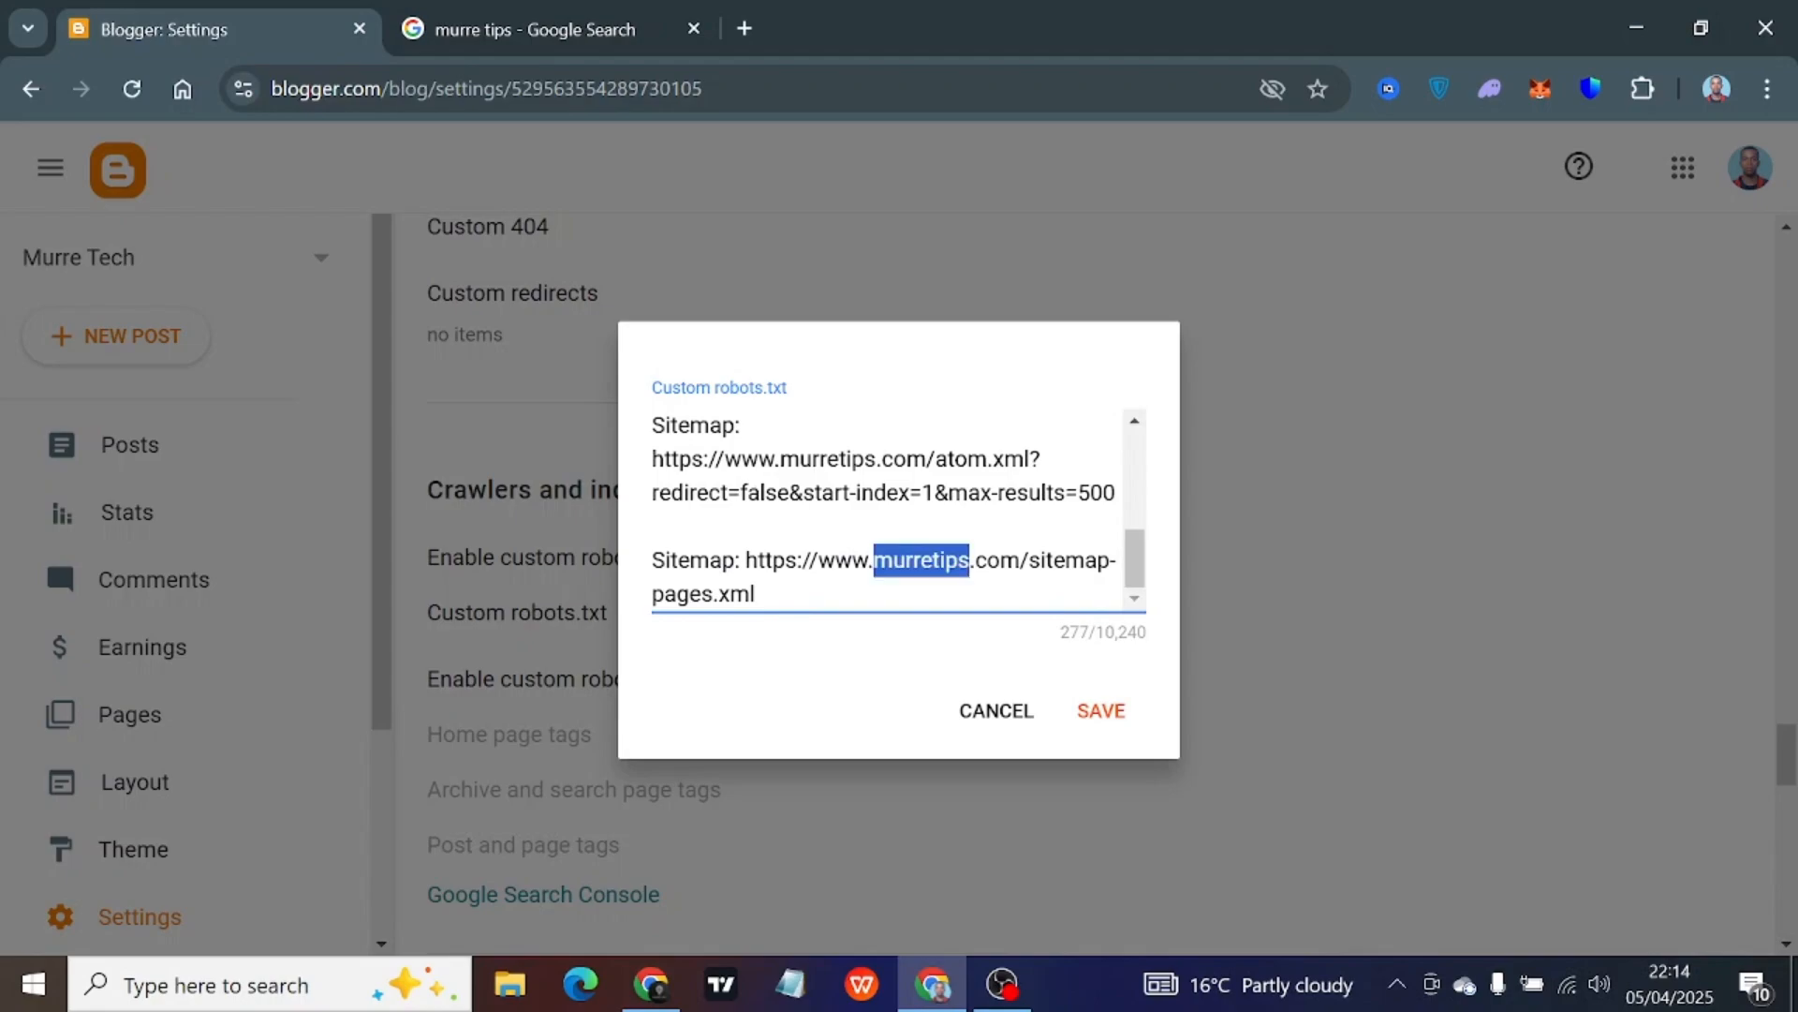
type("murrete")
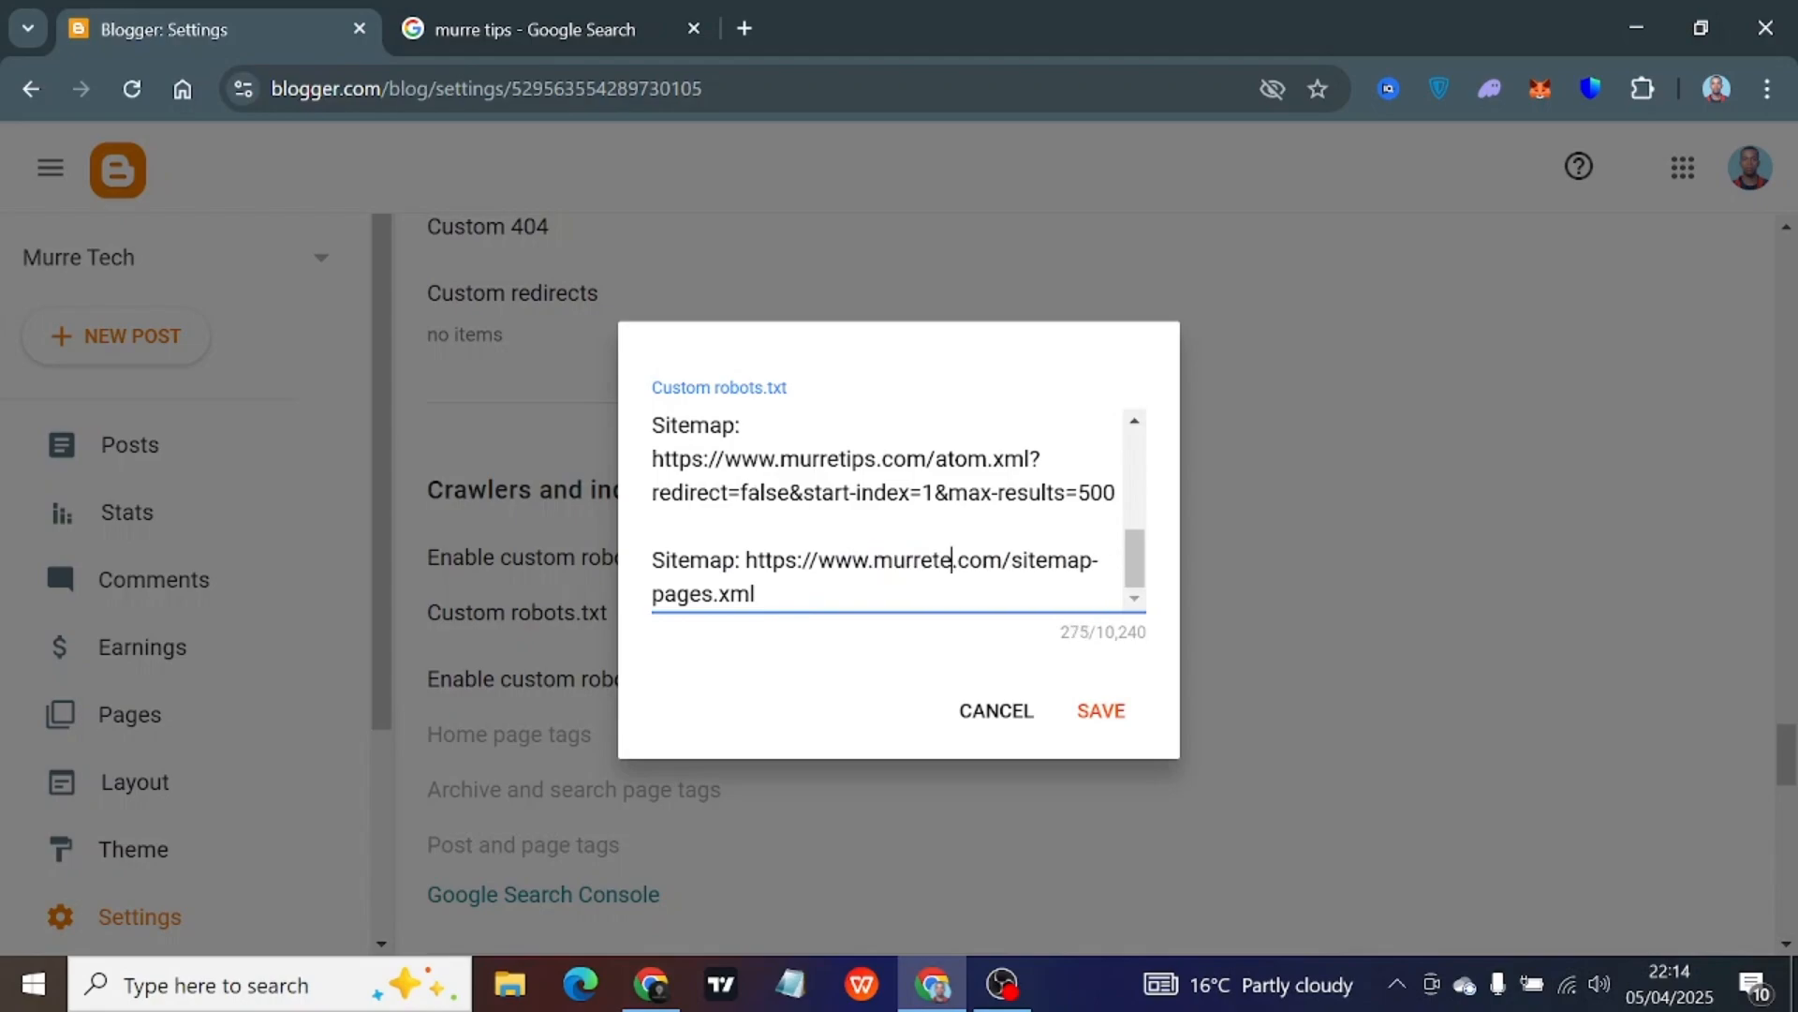
type("ch")
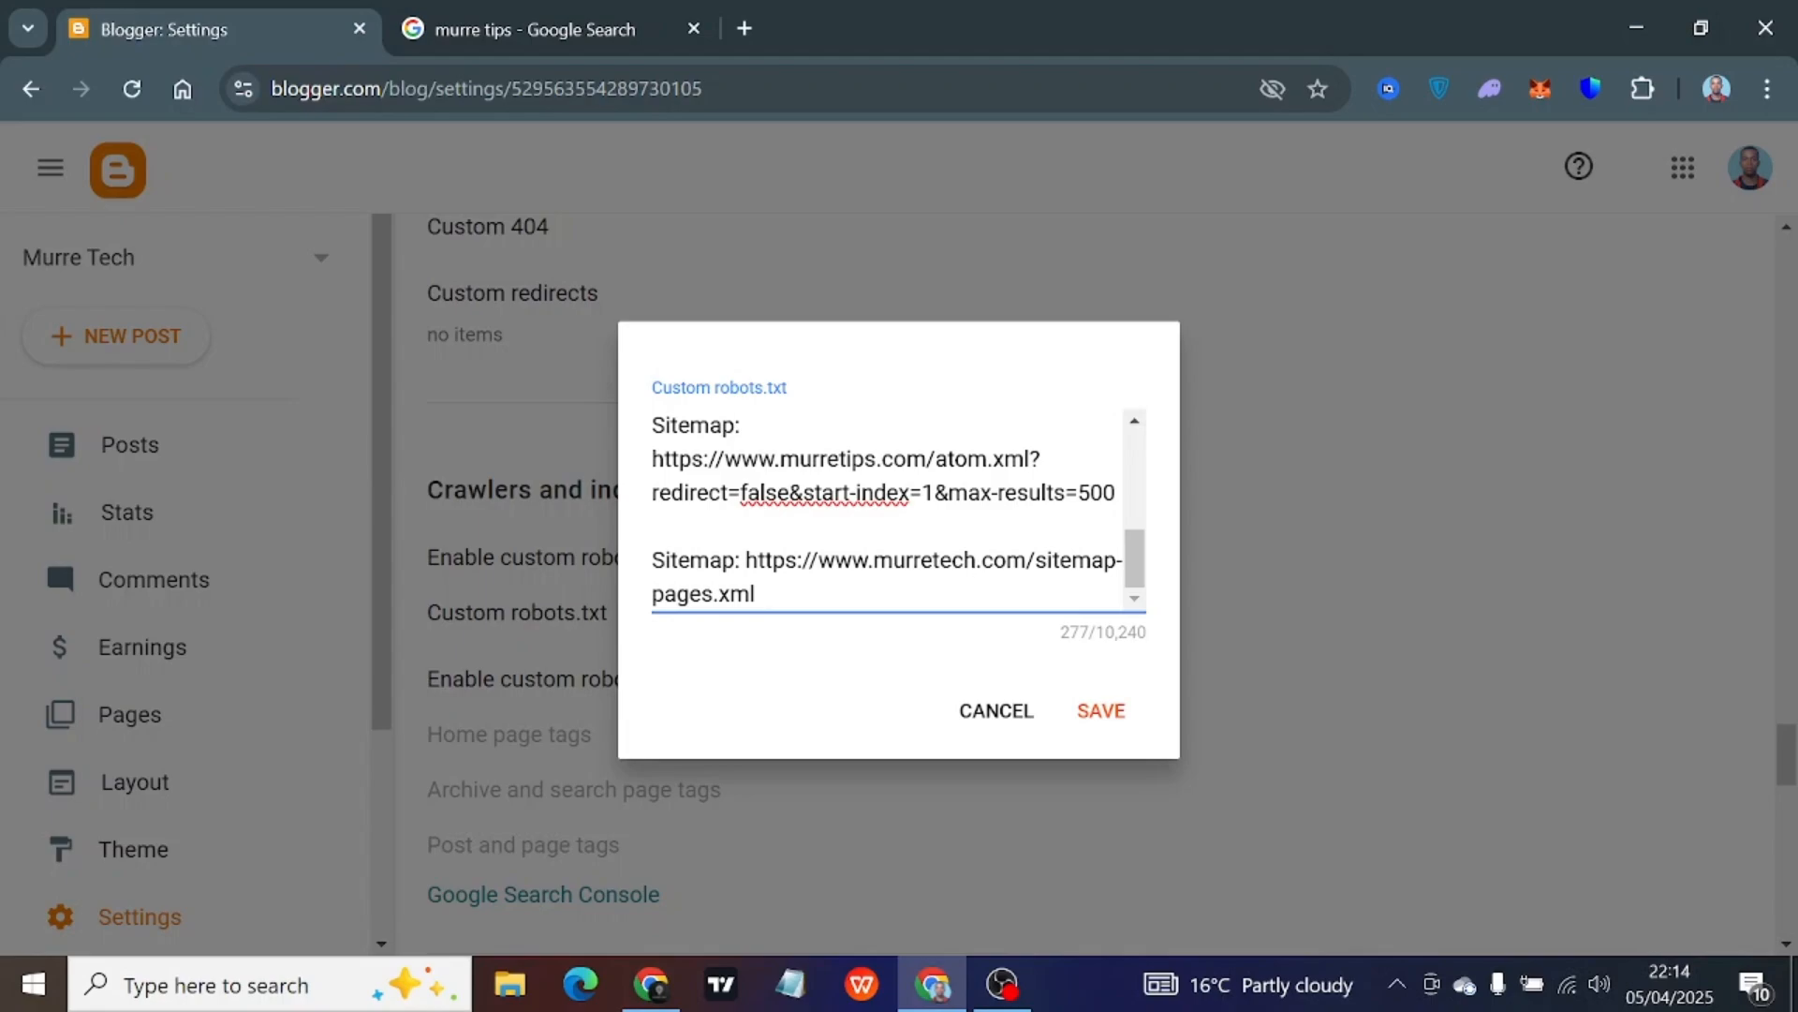
type(".bog")
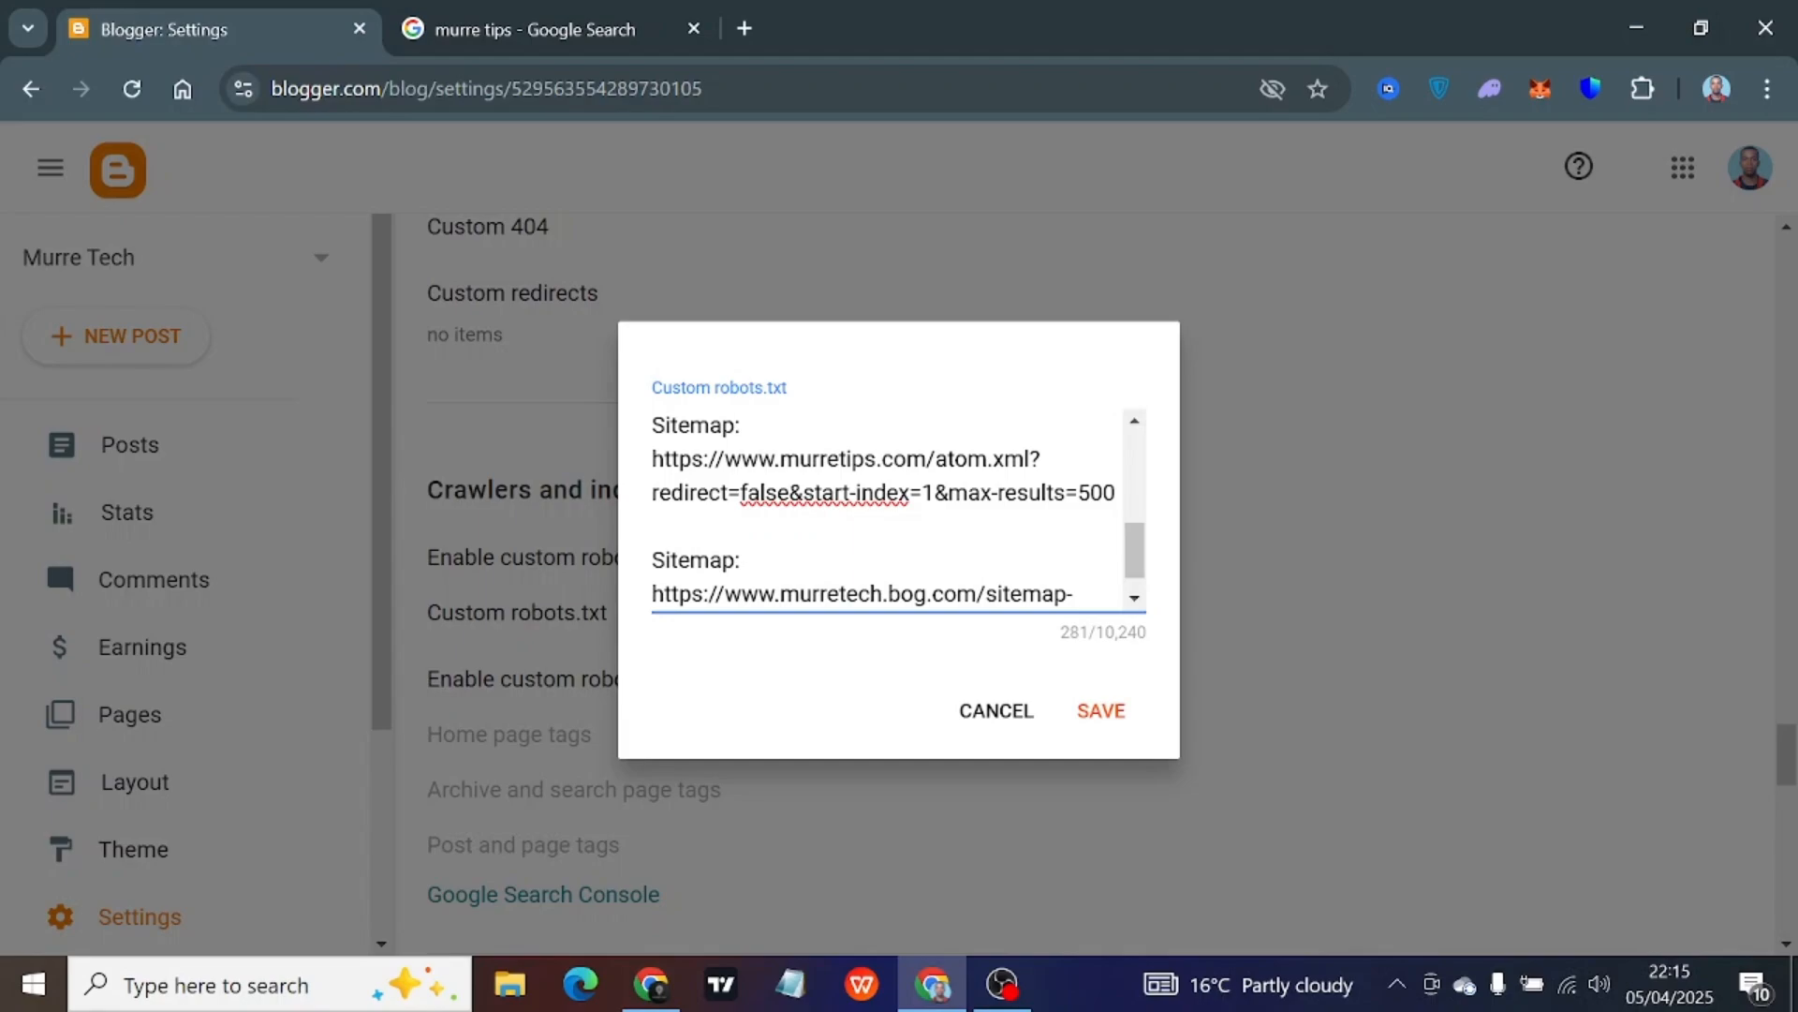
type("spot")
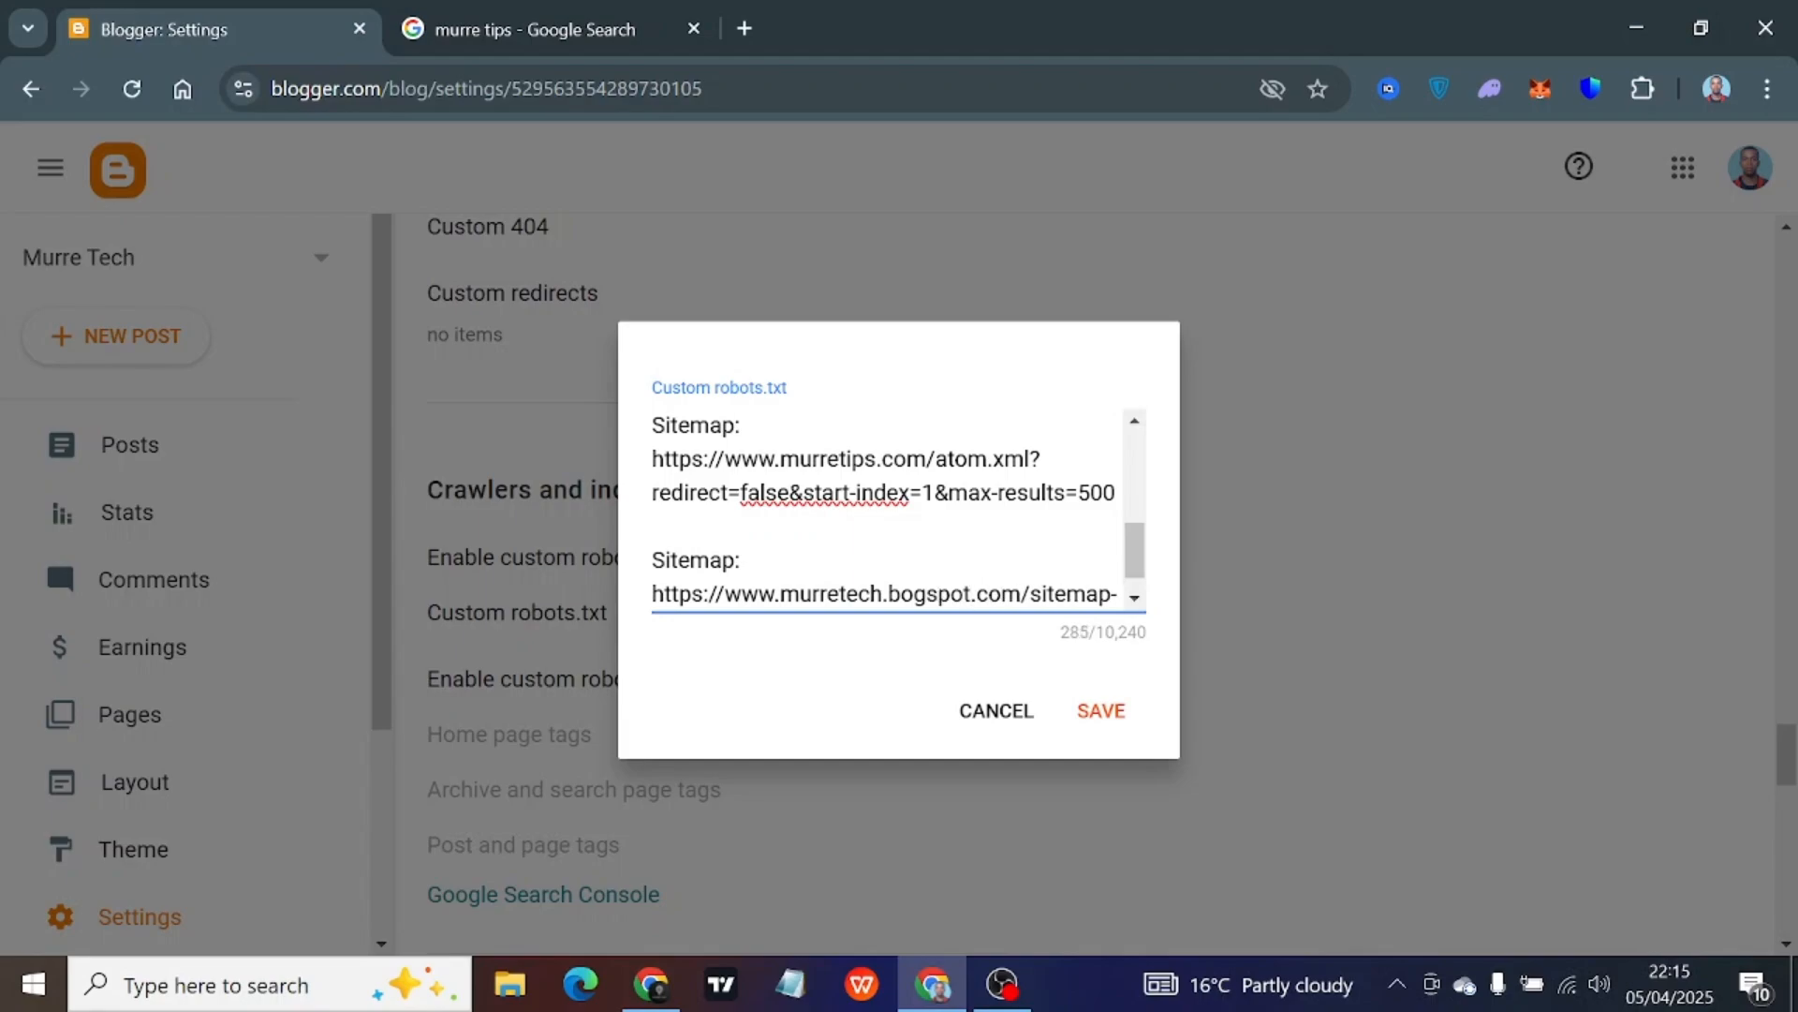
left_click_drag(725, 595, 1020, 561)
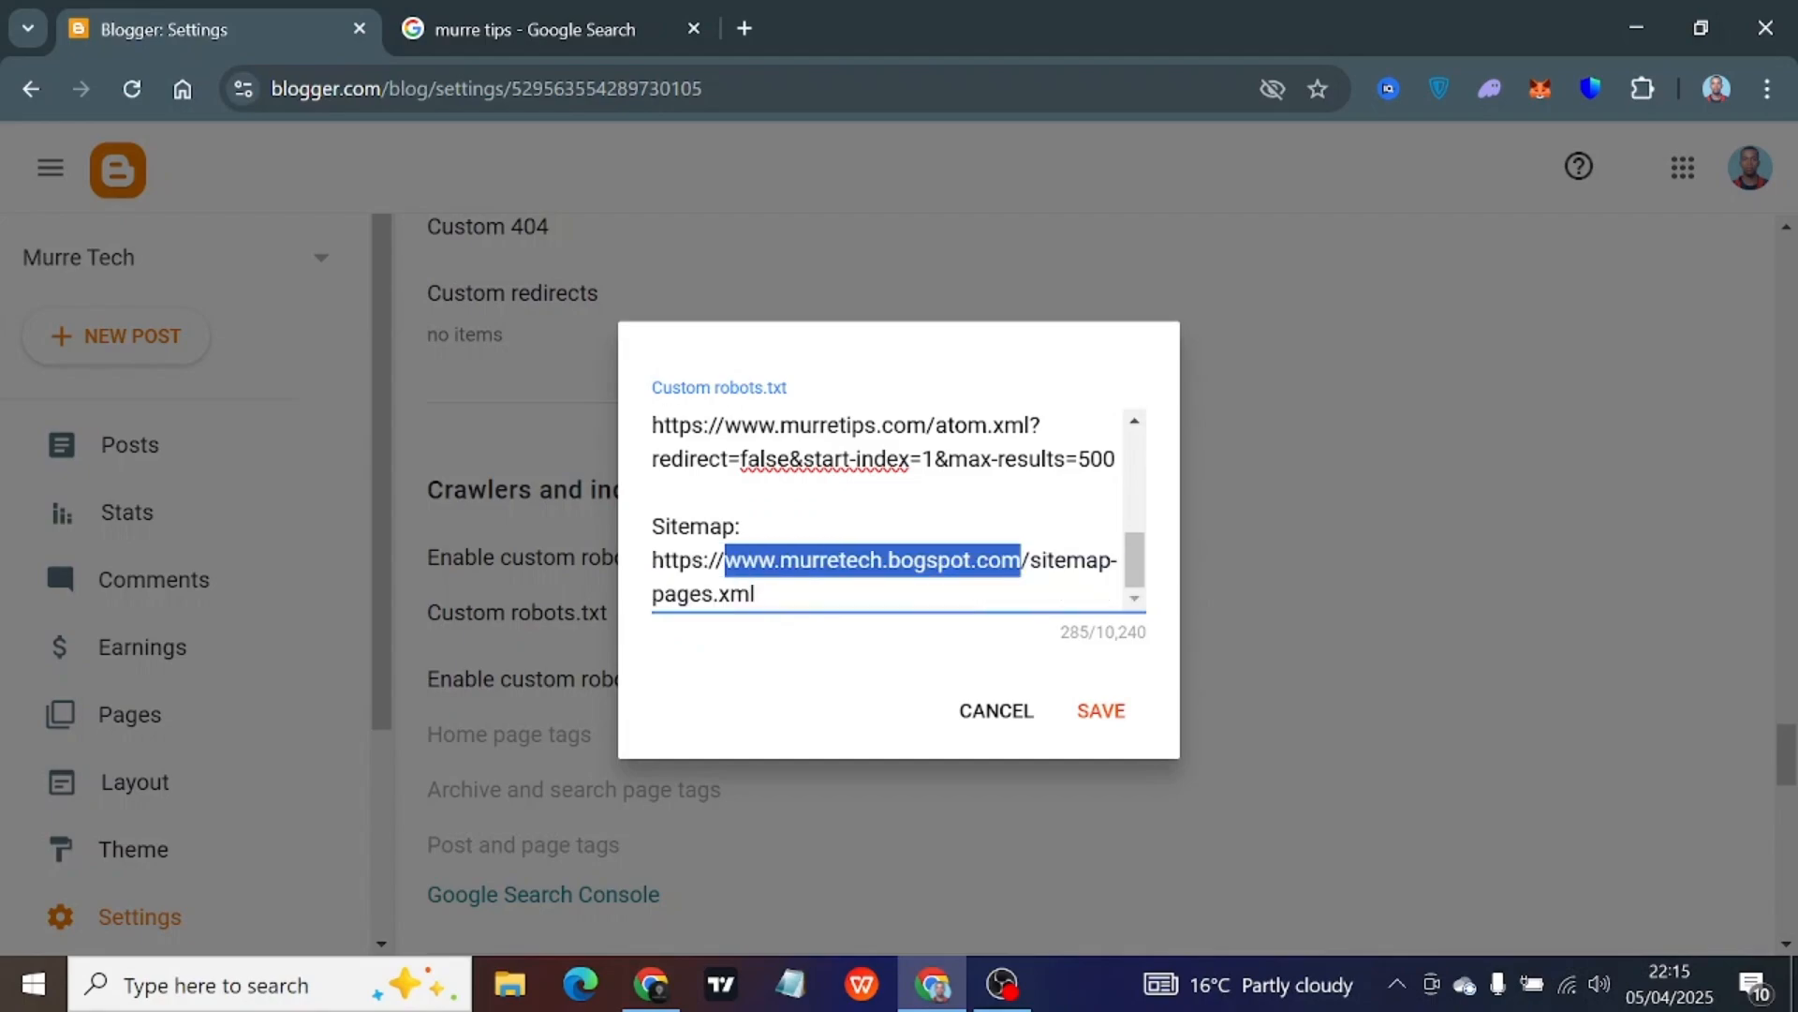
right_click(972, 561)
left_click(1030, 417)
left_click(747, 526)
scroll(843, 526, "up", 1)
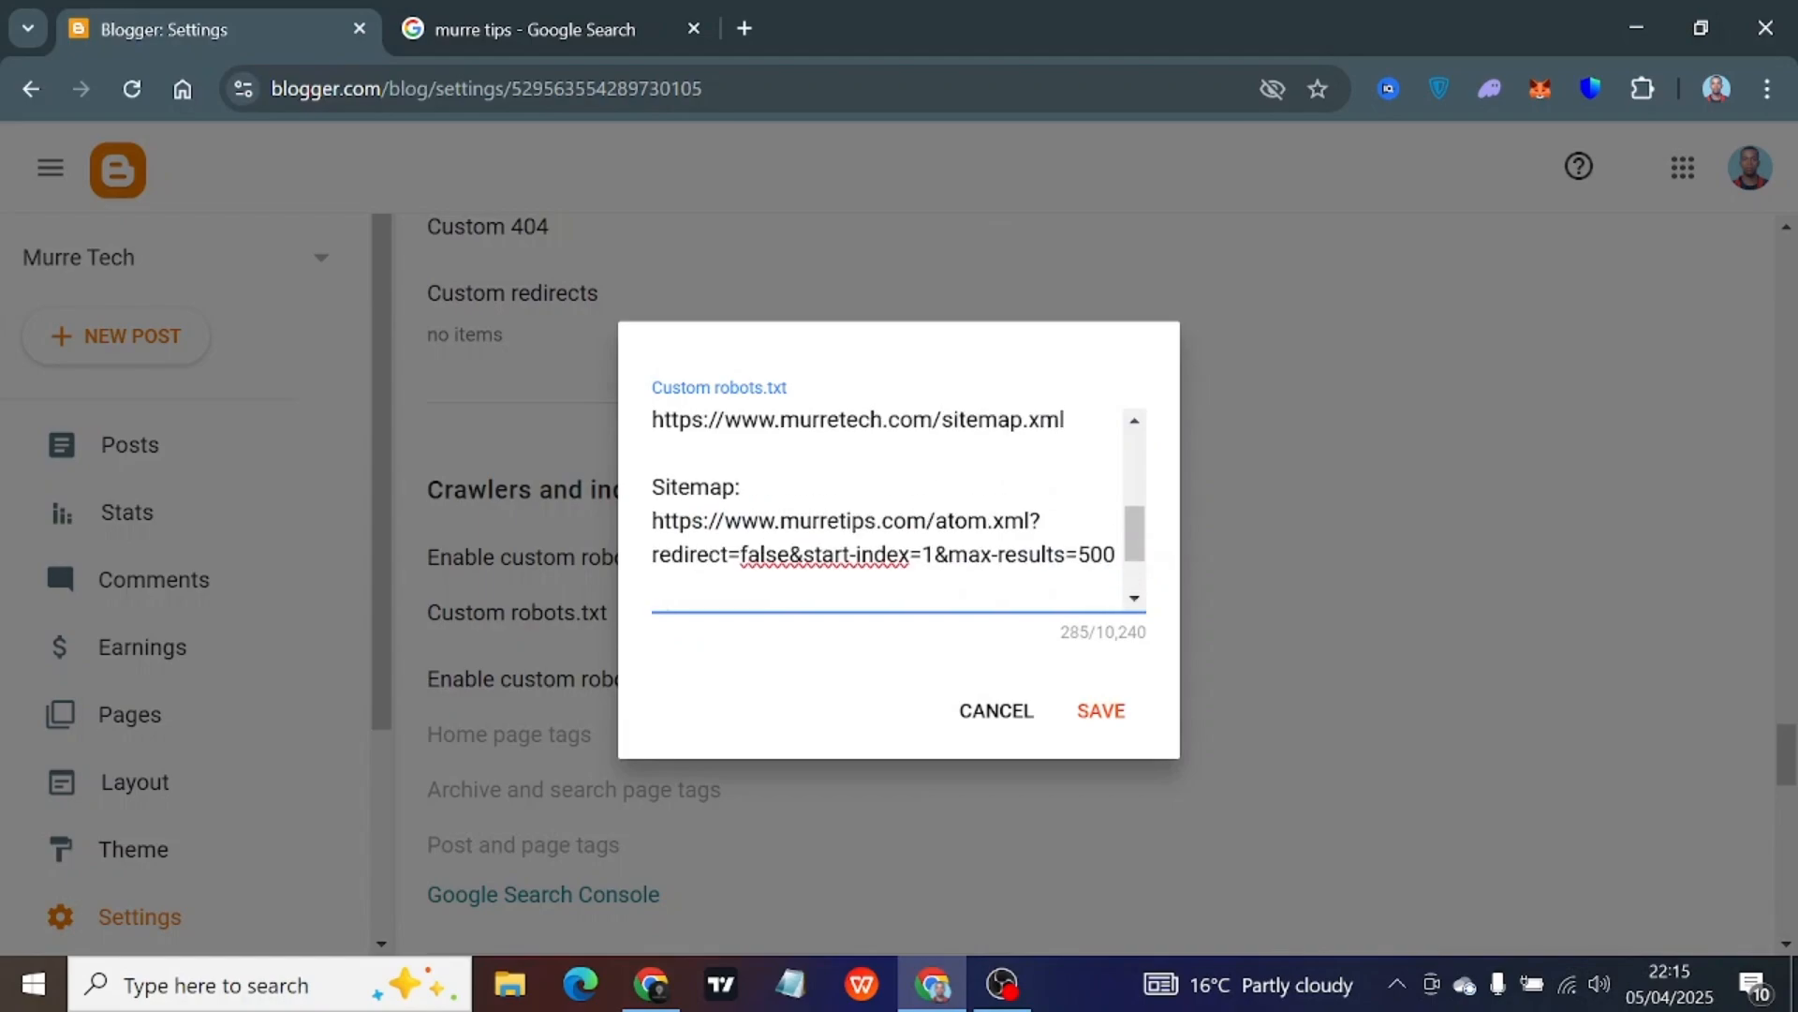
left_click_drag(850, 519, 925, 520)
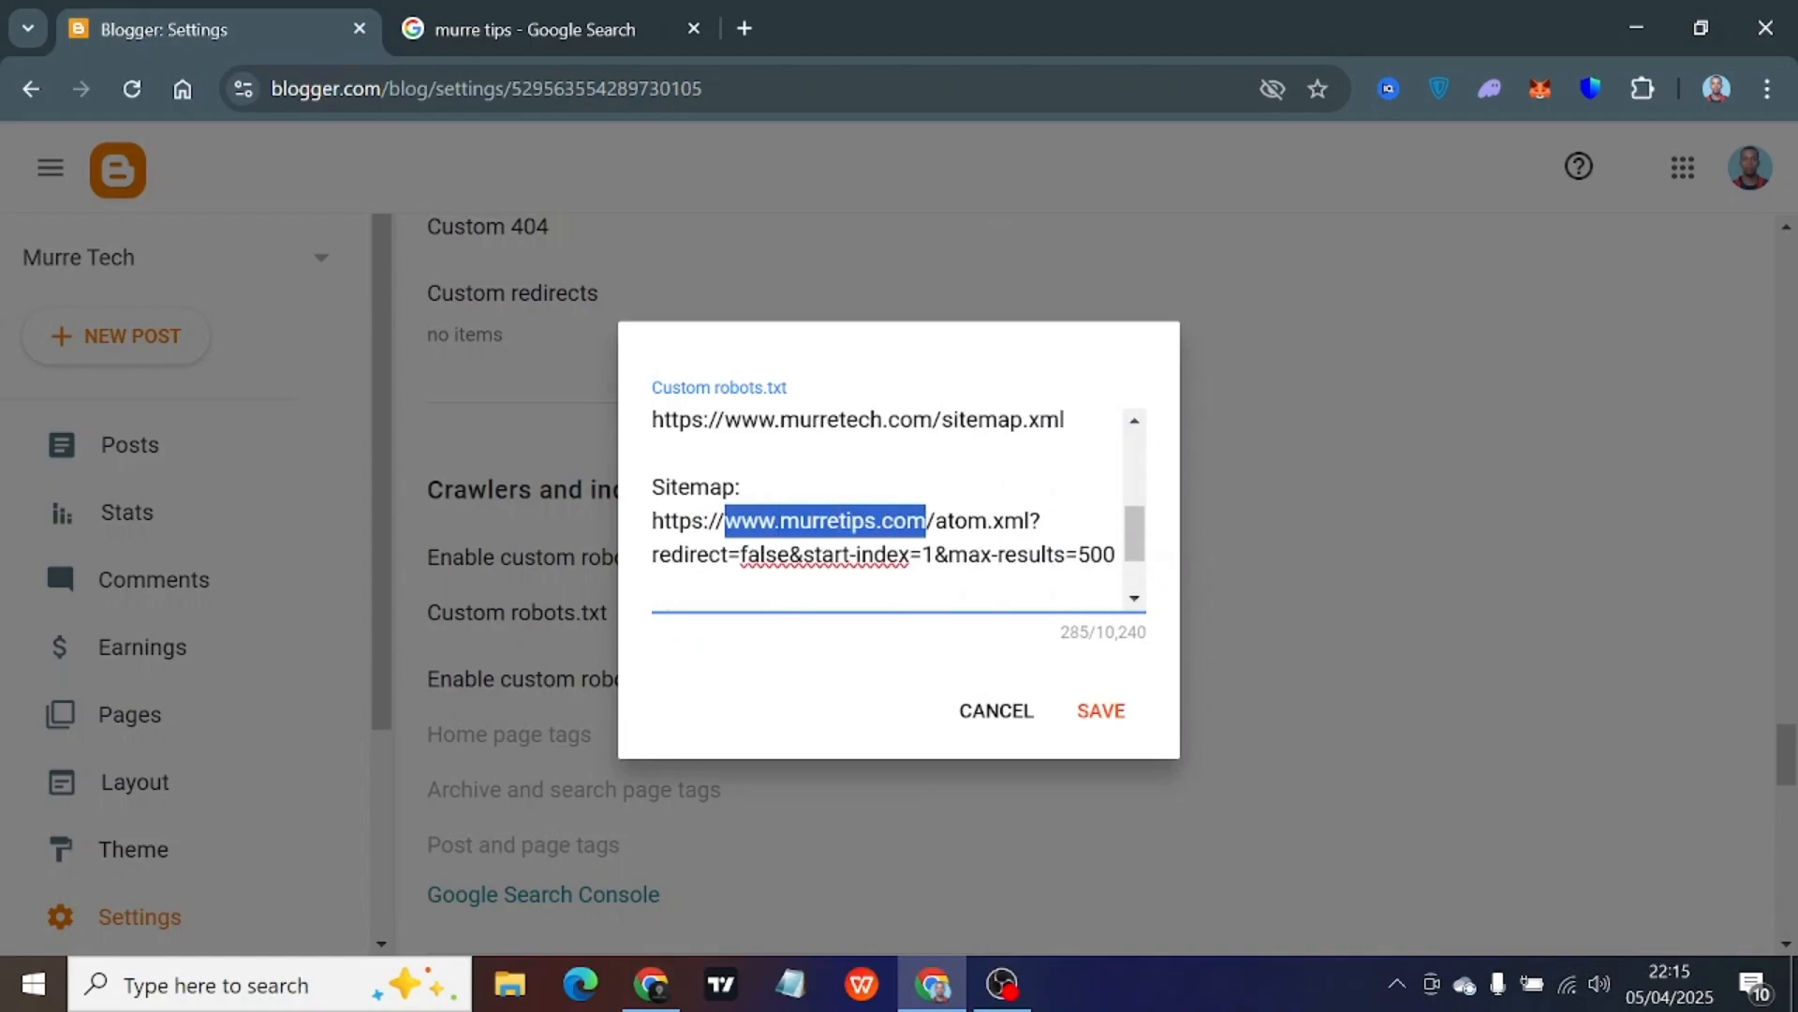
key("ctrl+v")
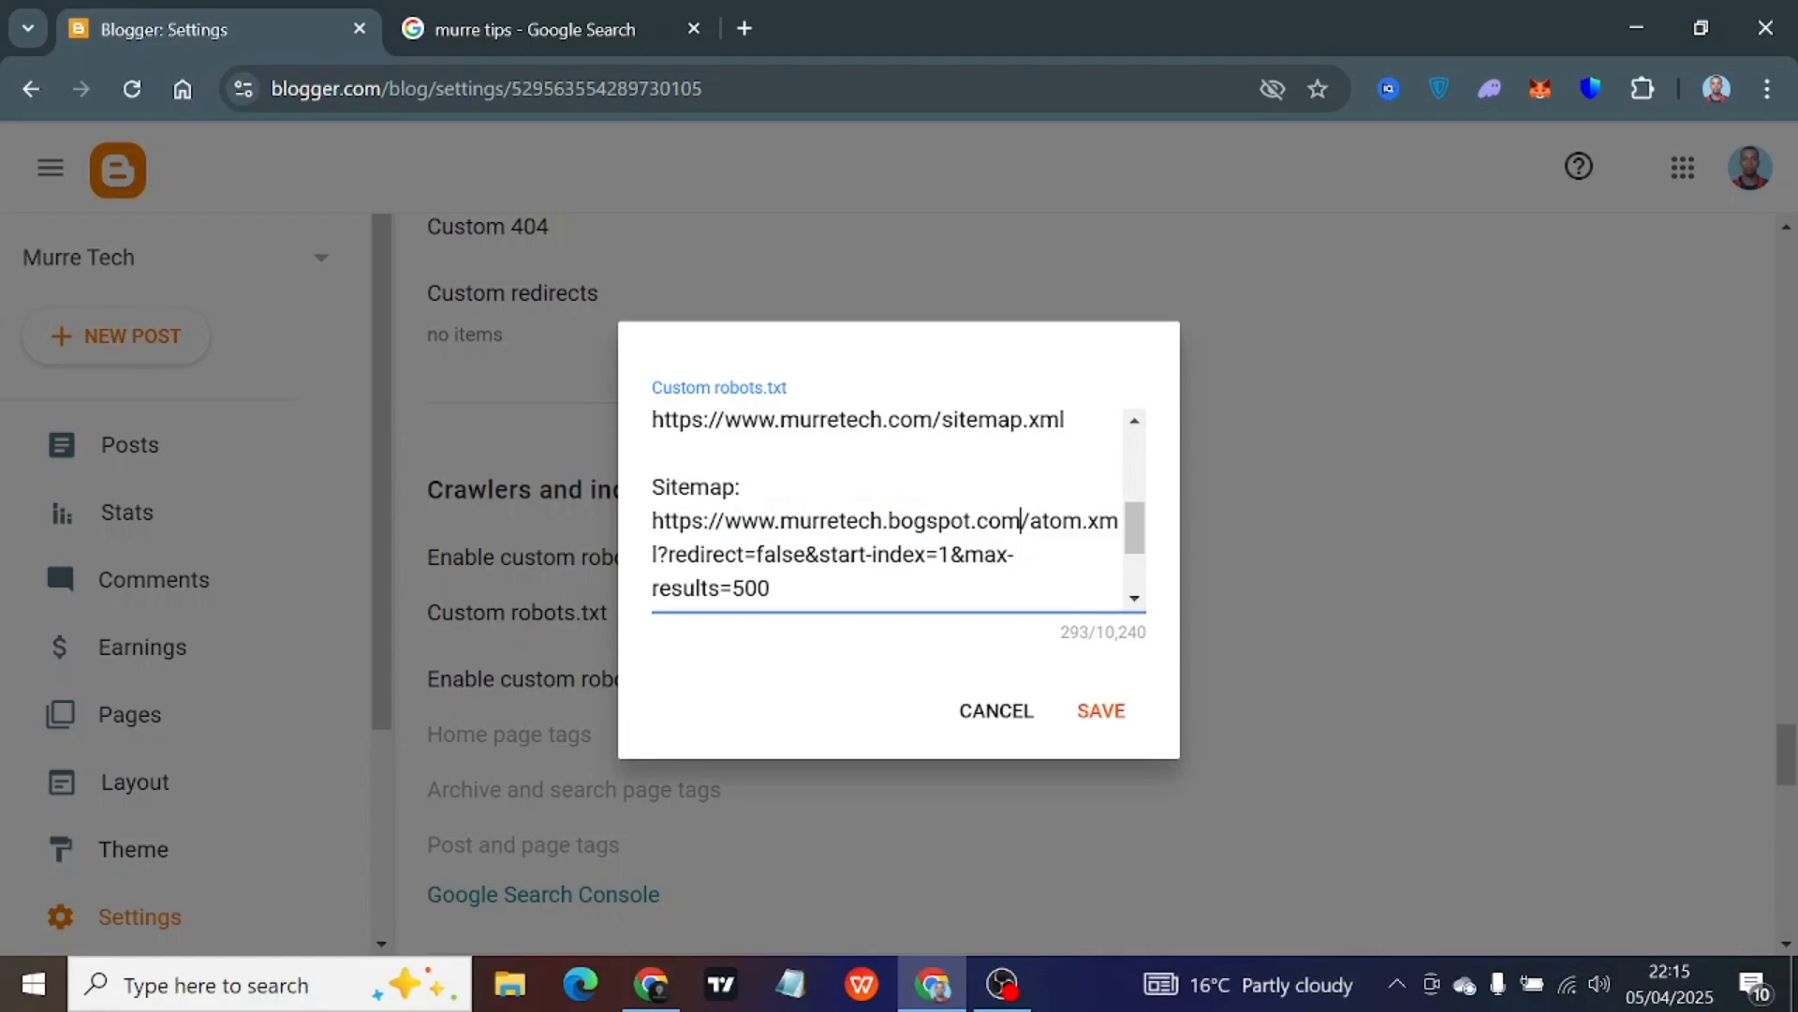
left_click_drag(726, 419, 932, 530)
scroll(824, 527, "down", 2)
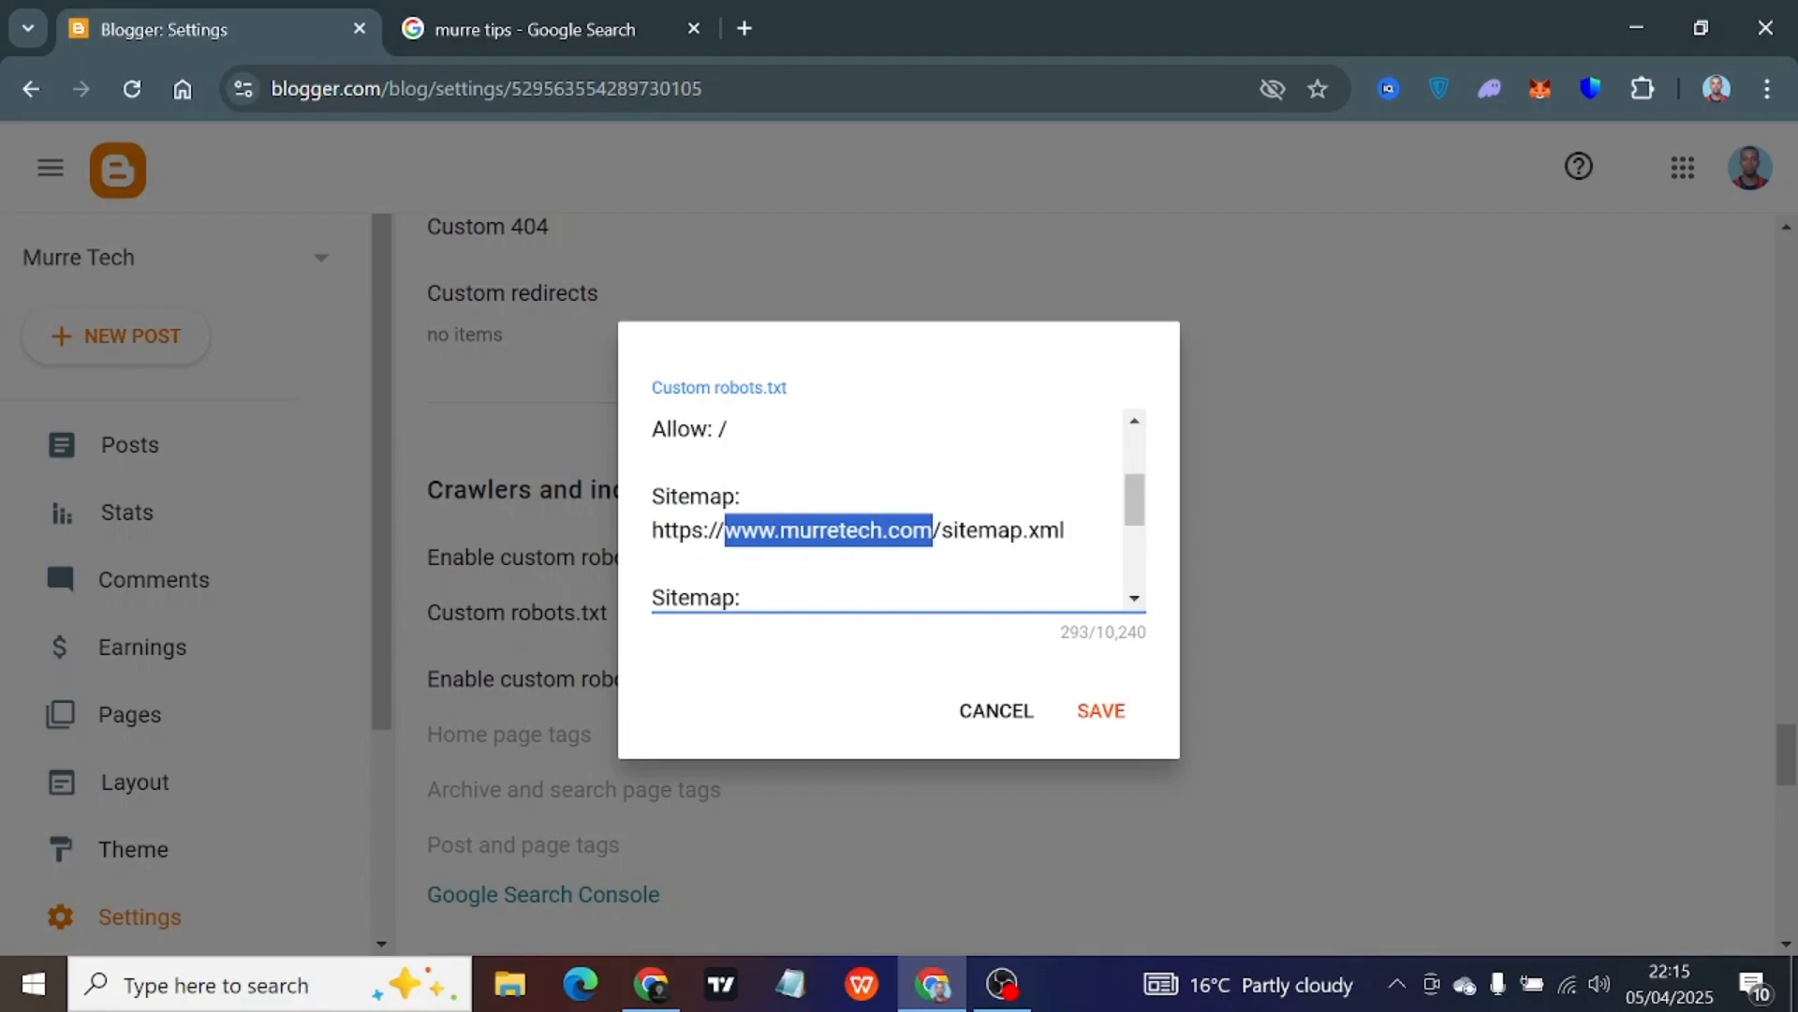
key("ctrl+v")
scroll(885, 510, "down", 3)
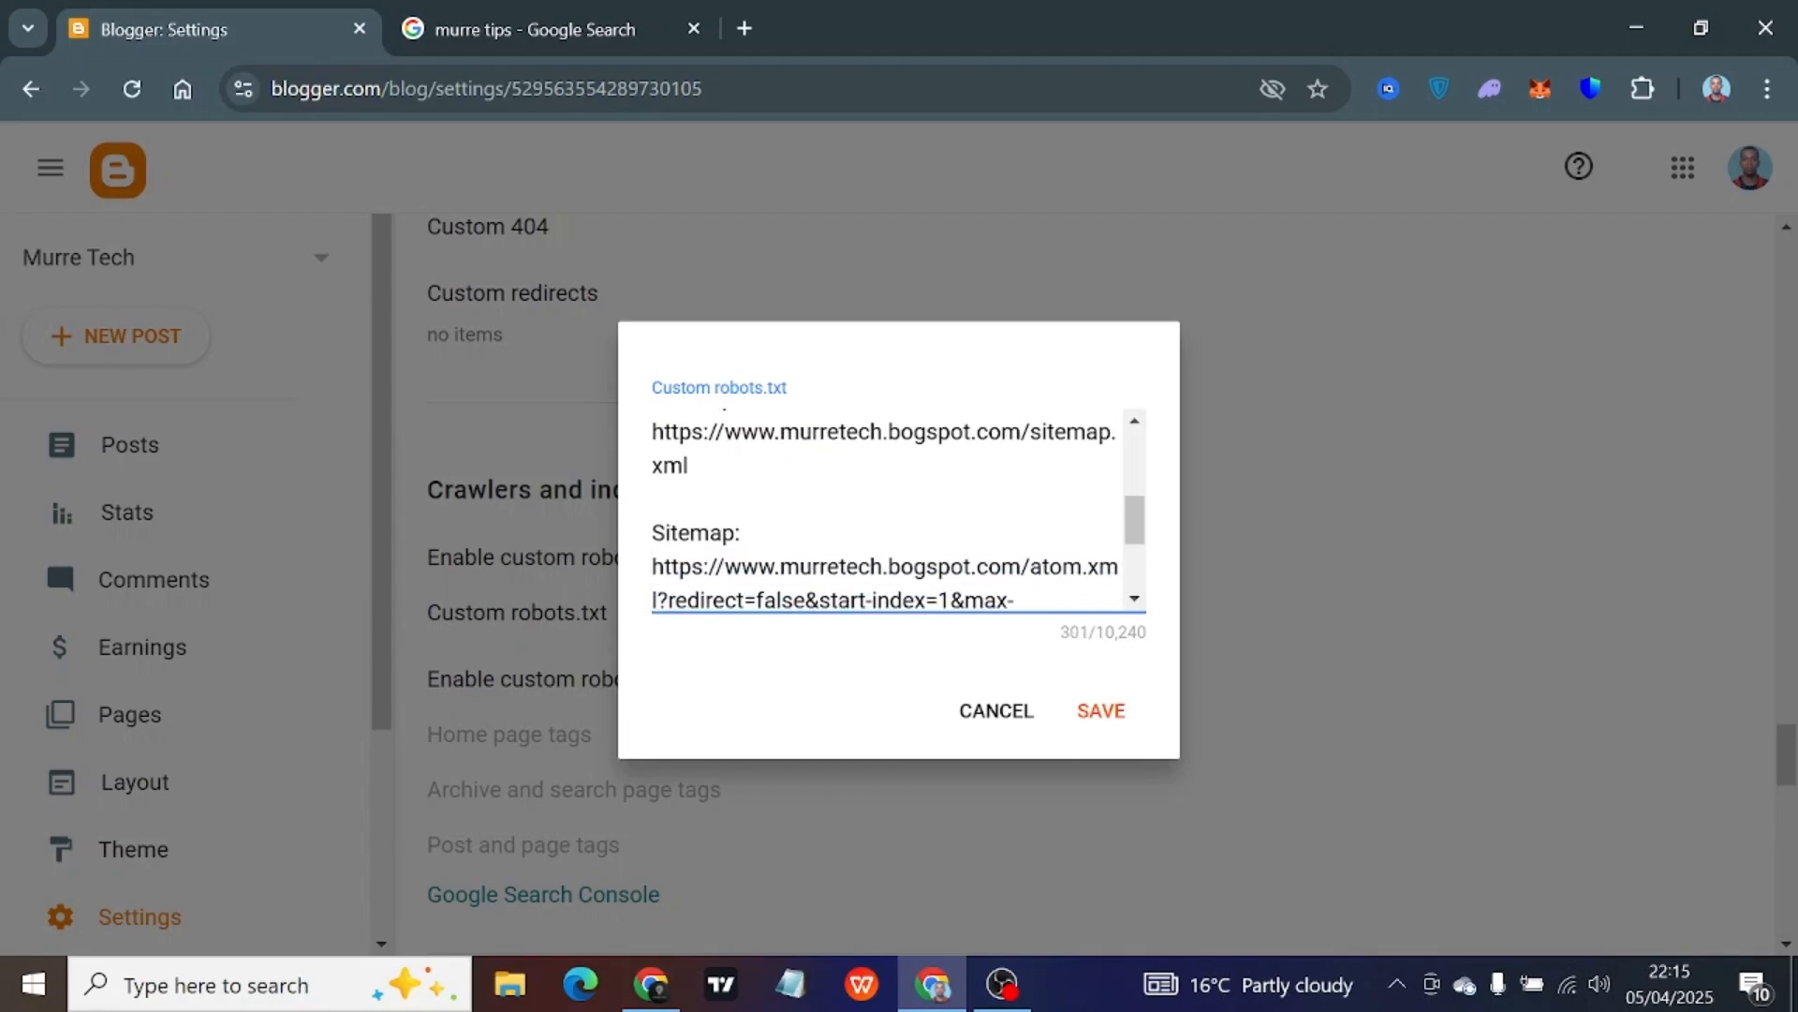
scroll(885, 511, "down", 2)
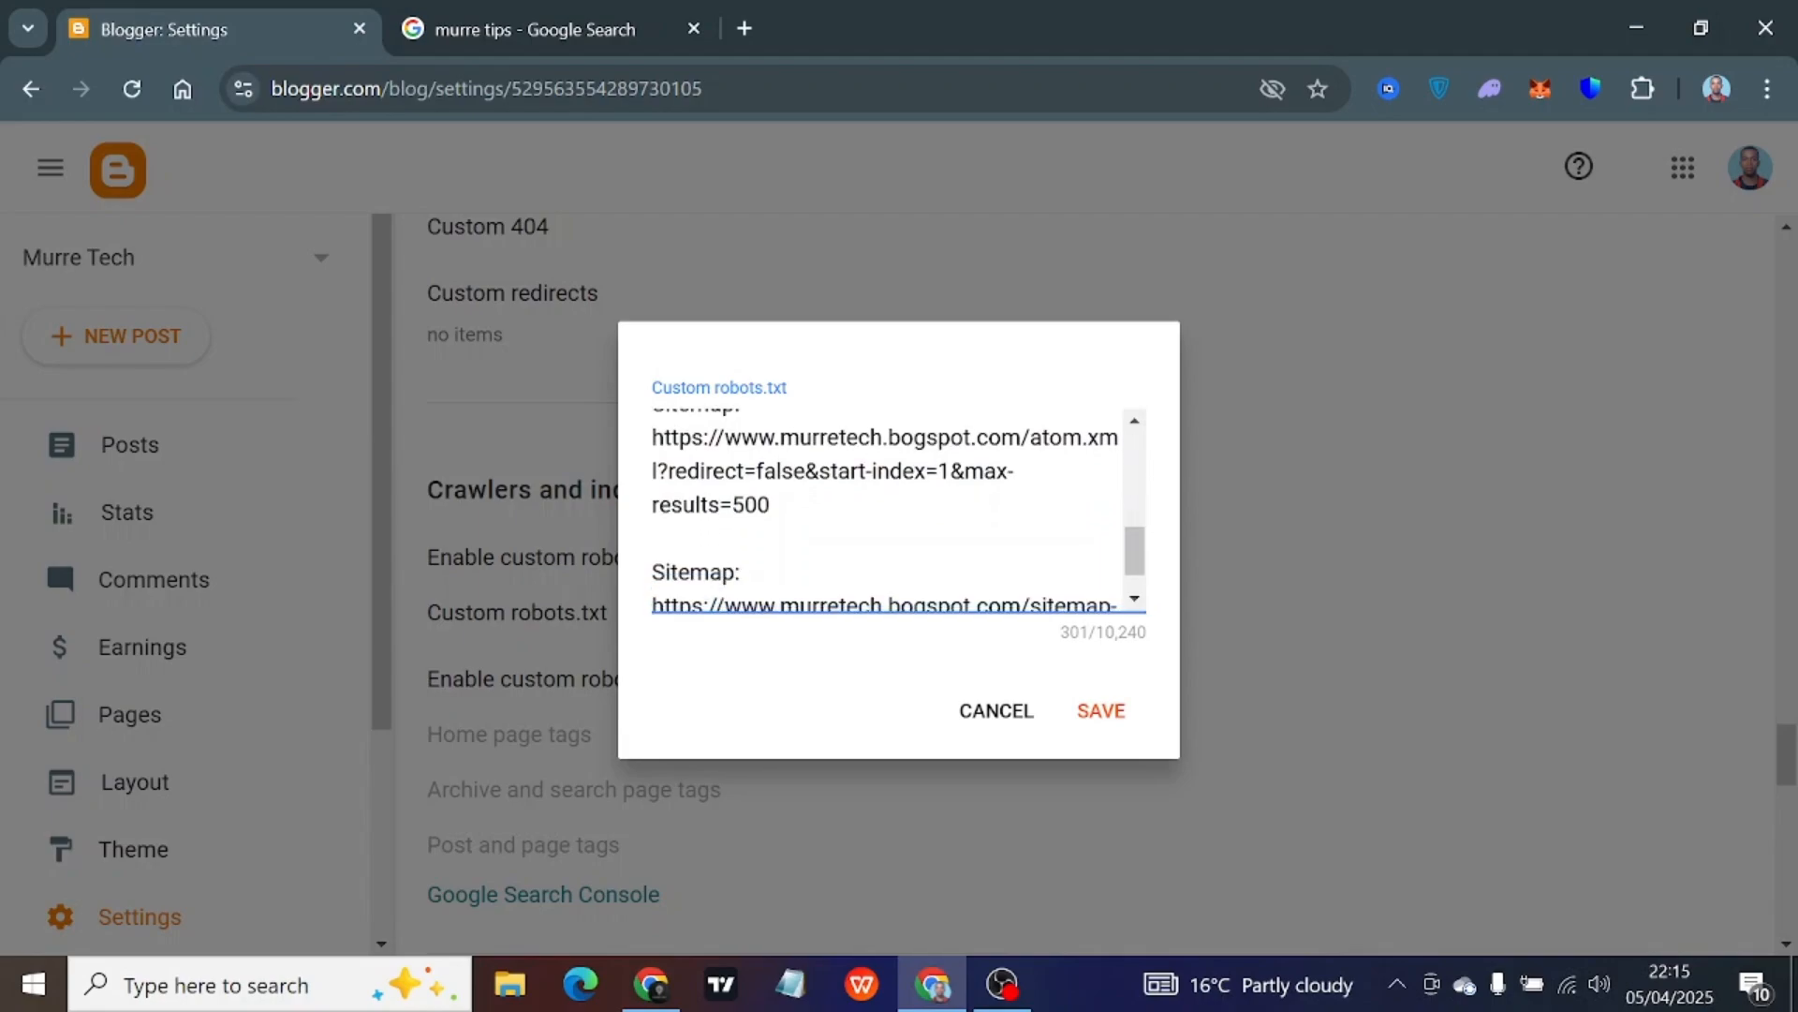
scroll(886, 511, "down", 1)
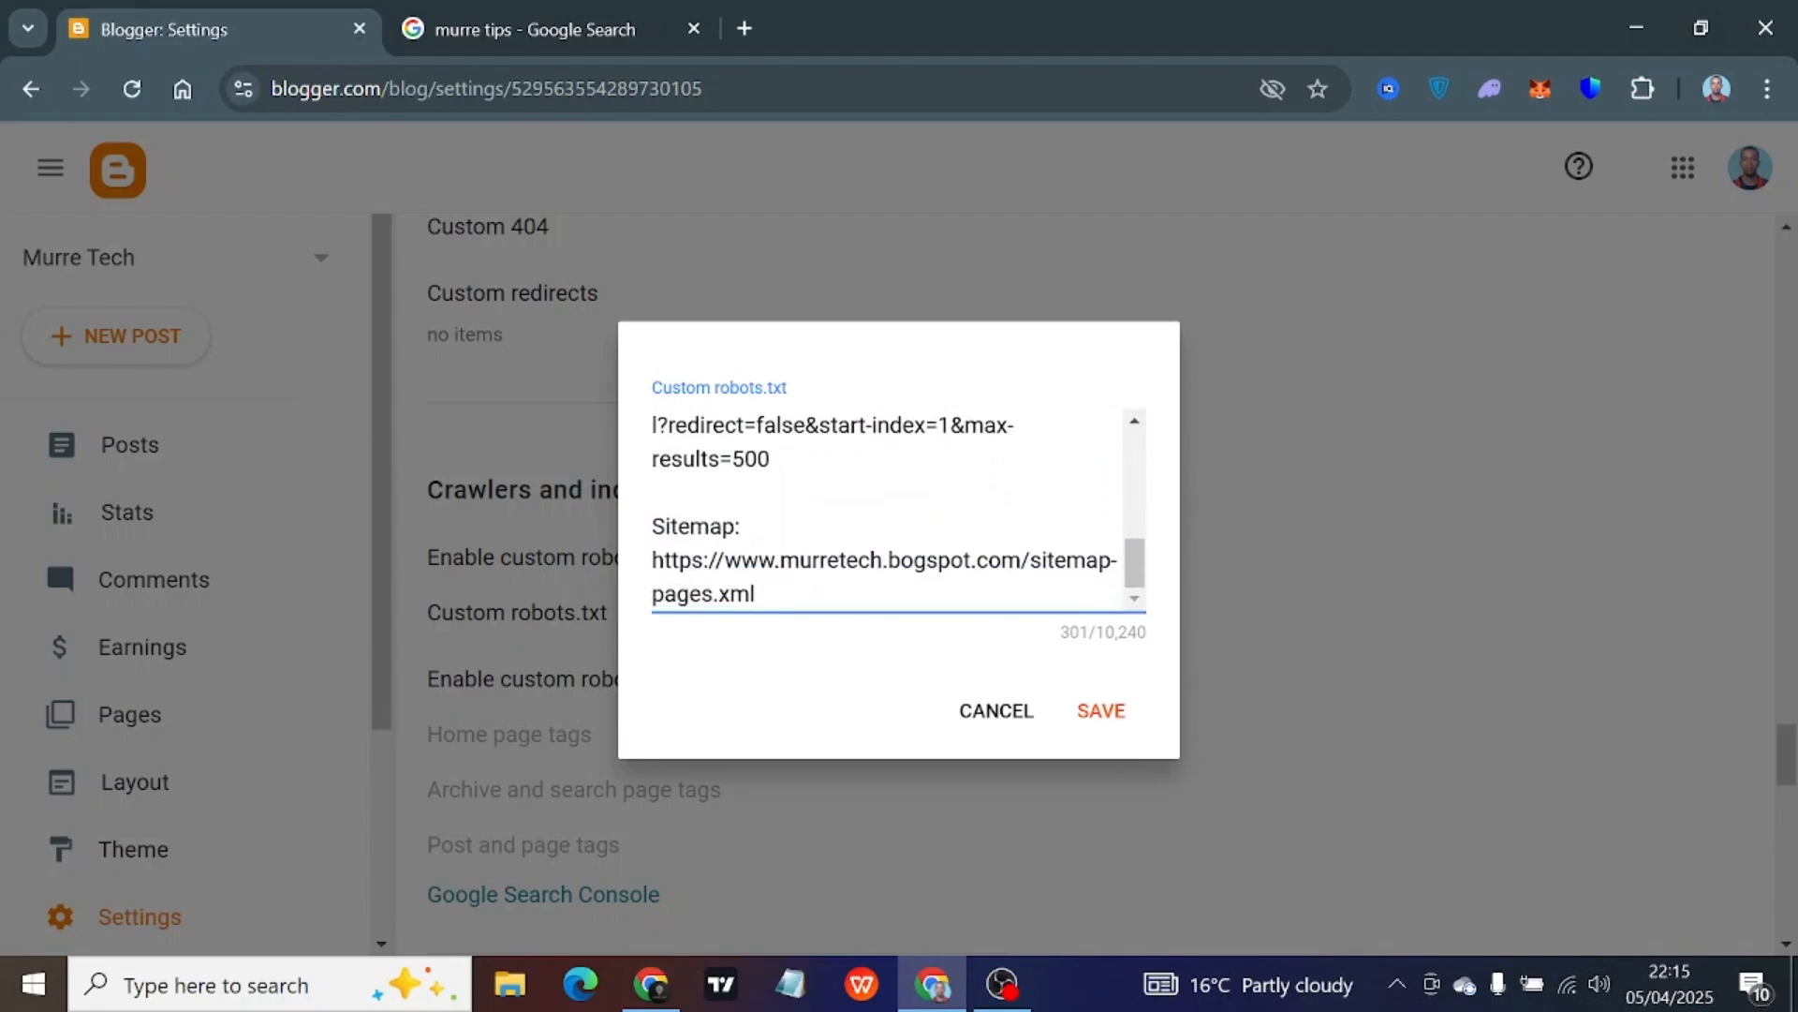
scroll(885, 510, "up", 2)
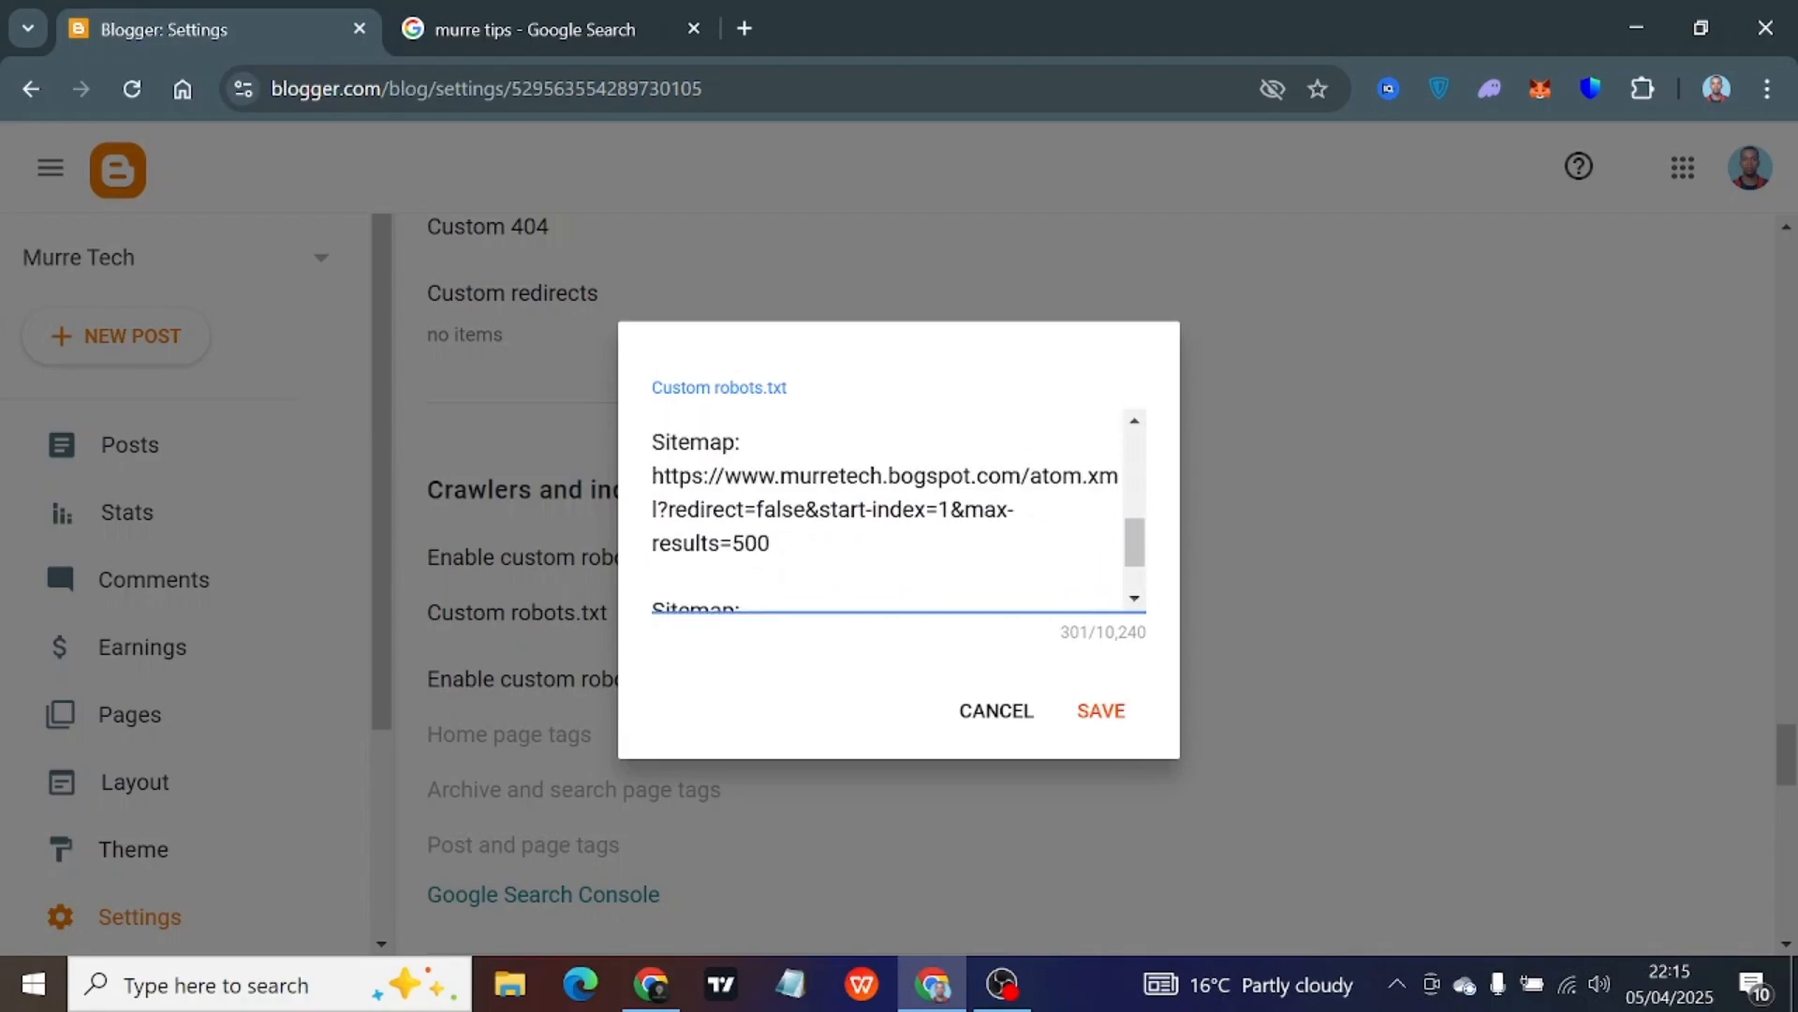
scroll(885, 511, "down", 1)
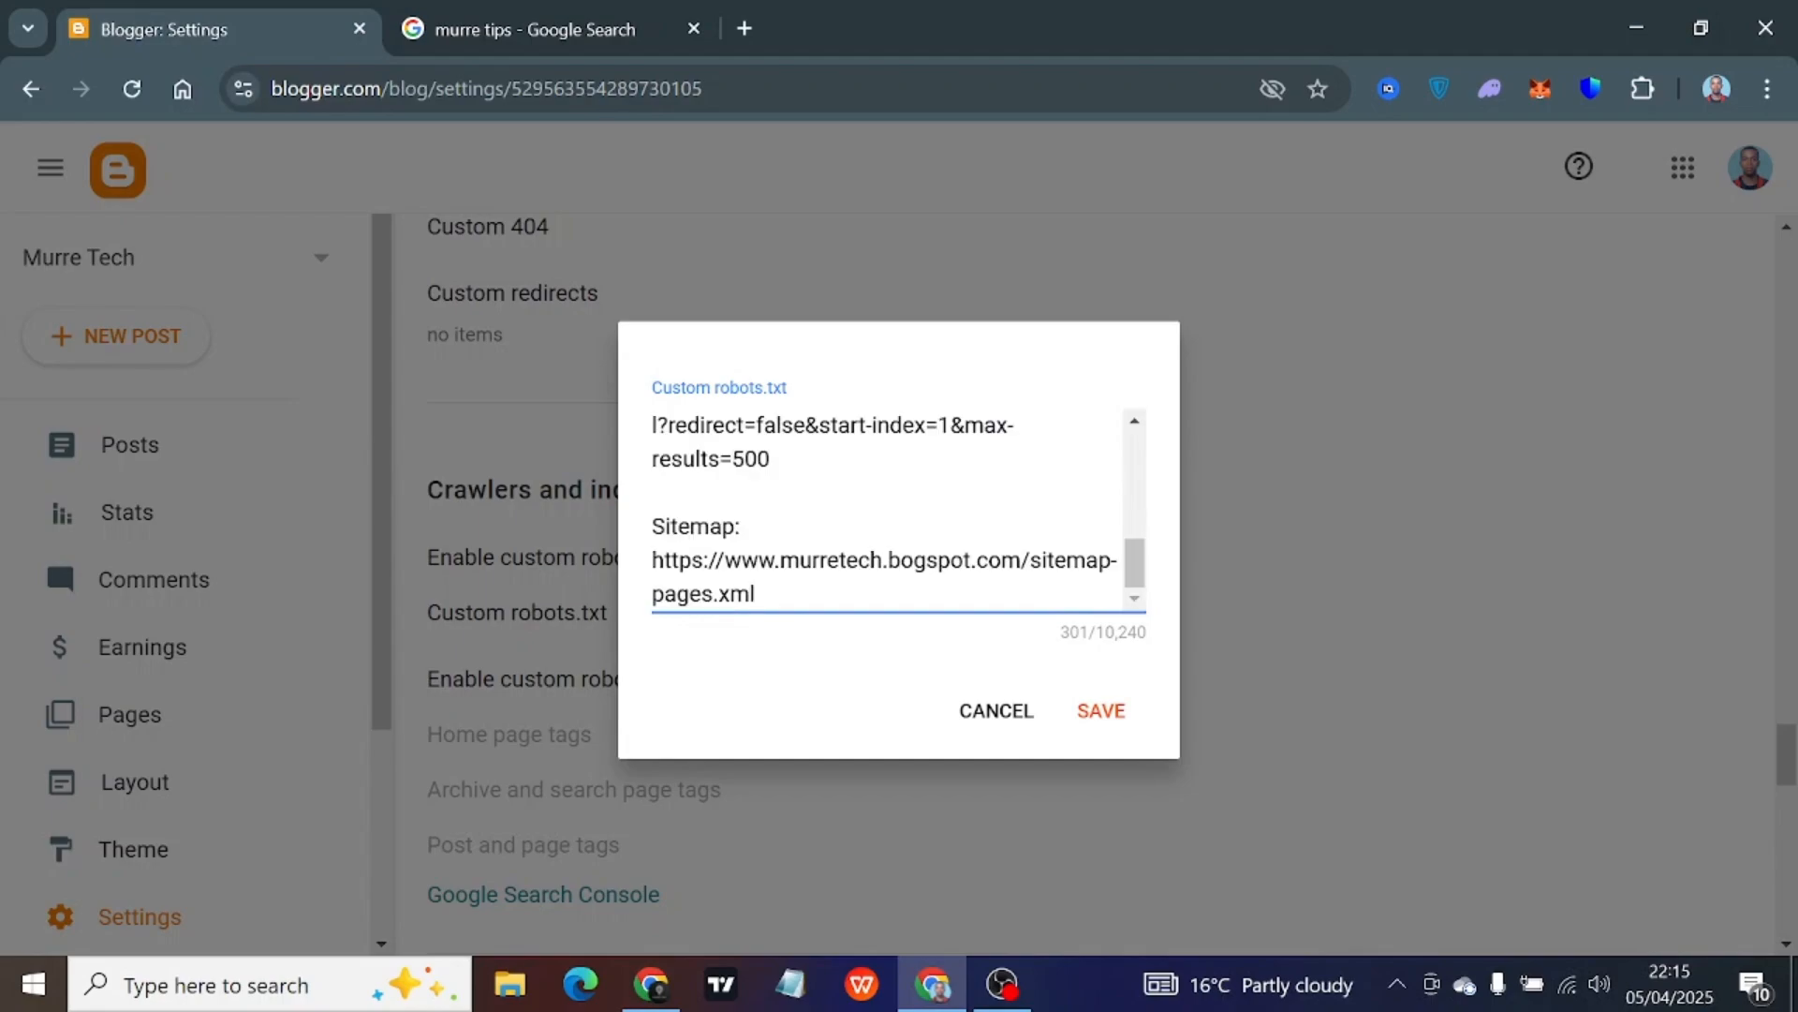
scroll(885, 511, "up", 4)
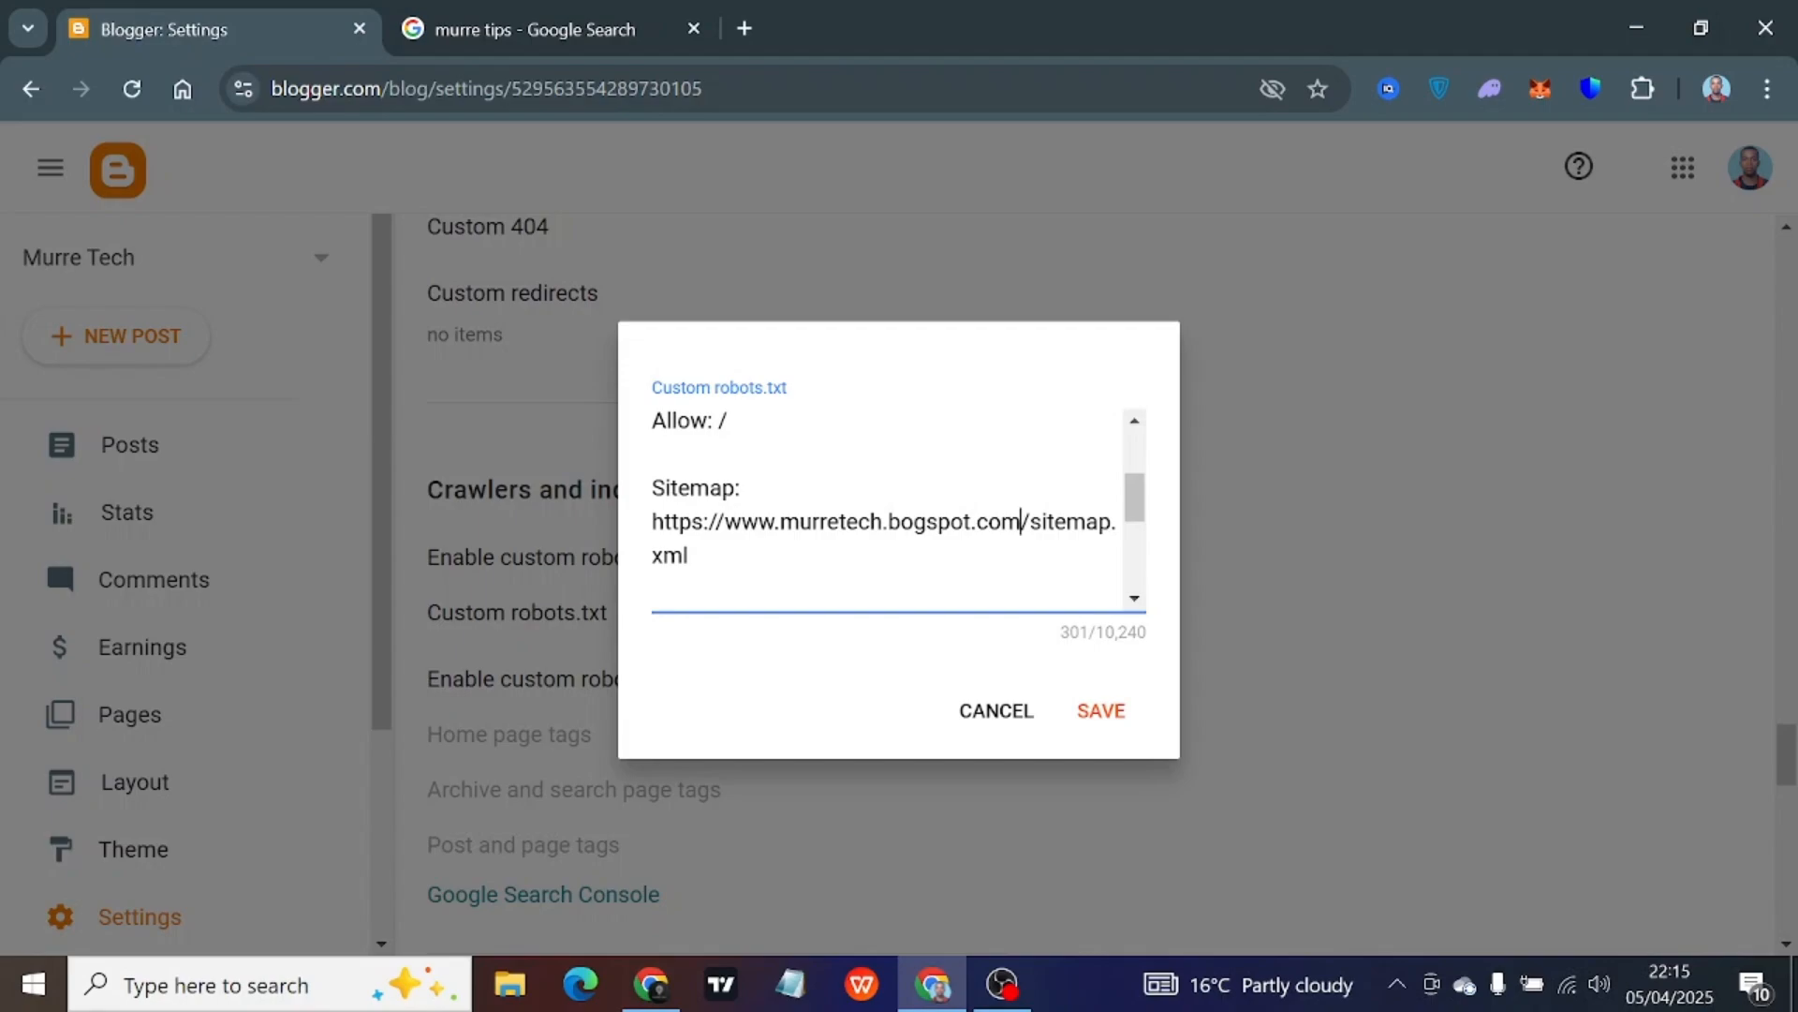
left_click(691, 557)
left_click(1105, 713)
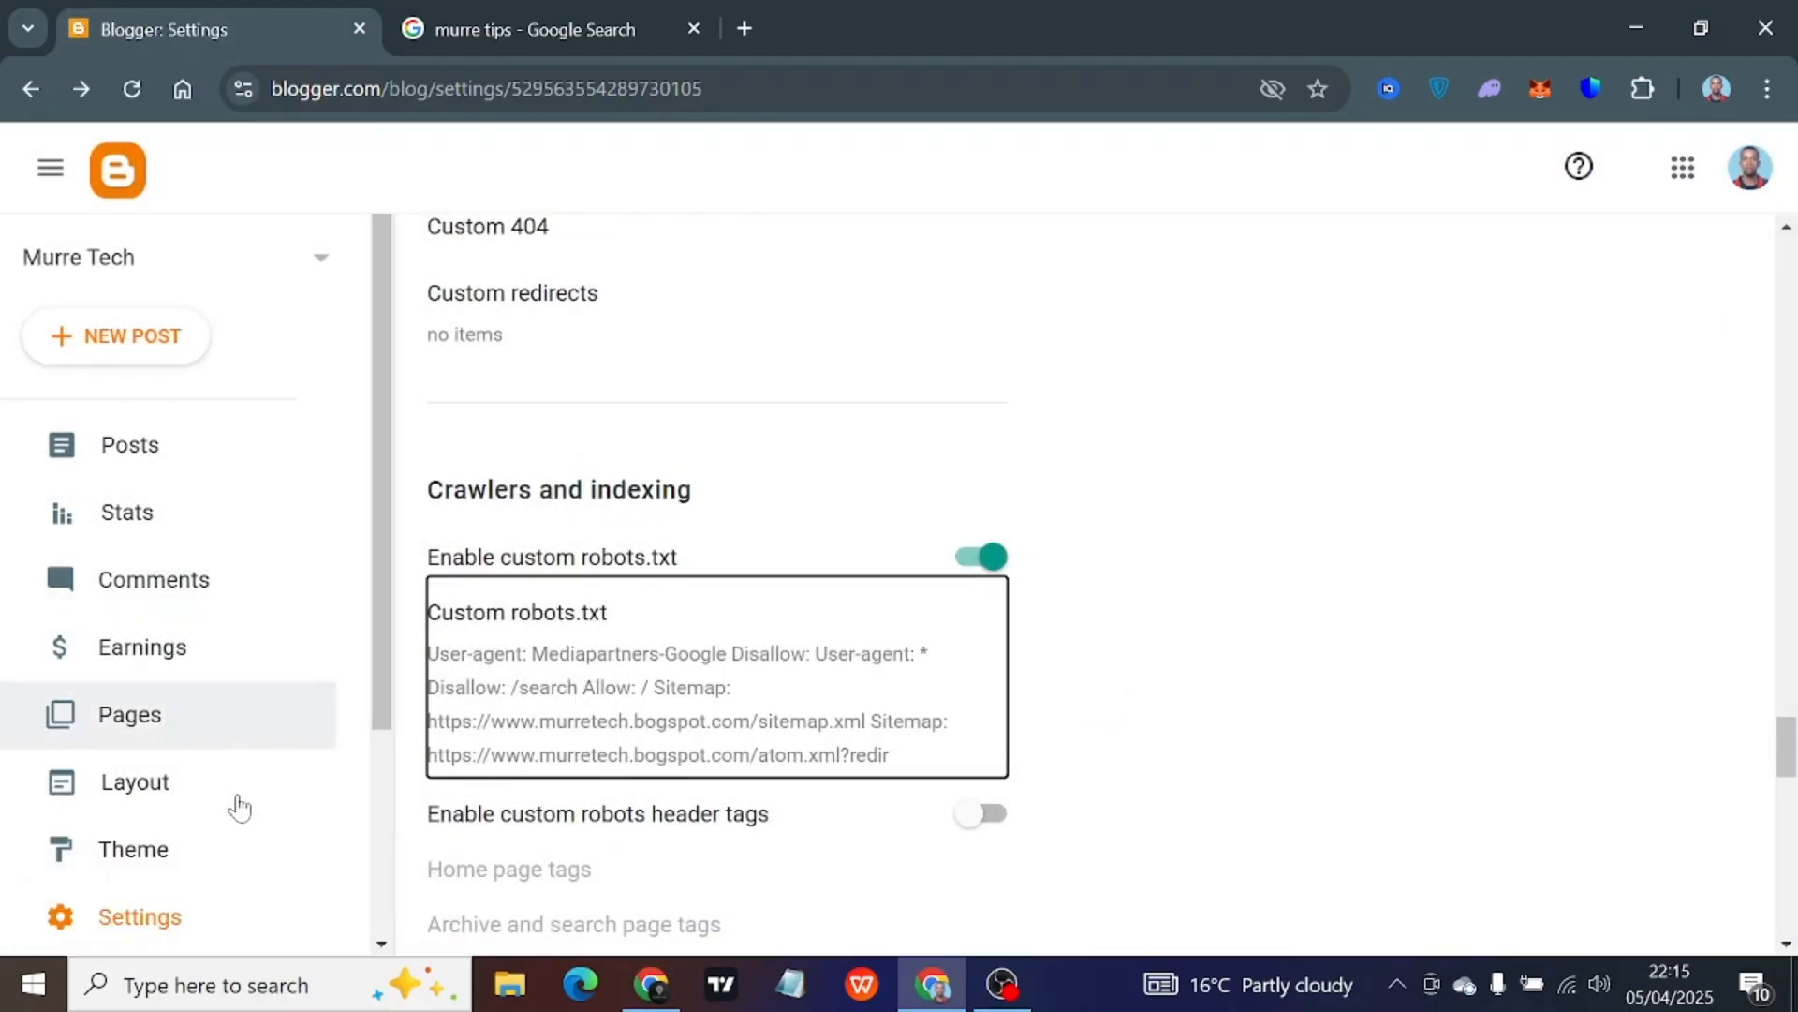
View the live Murre Tech blog and copy its web address
scroll(234, 803, "down", 3)
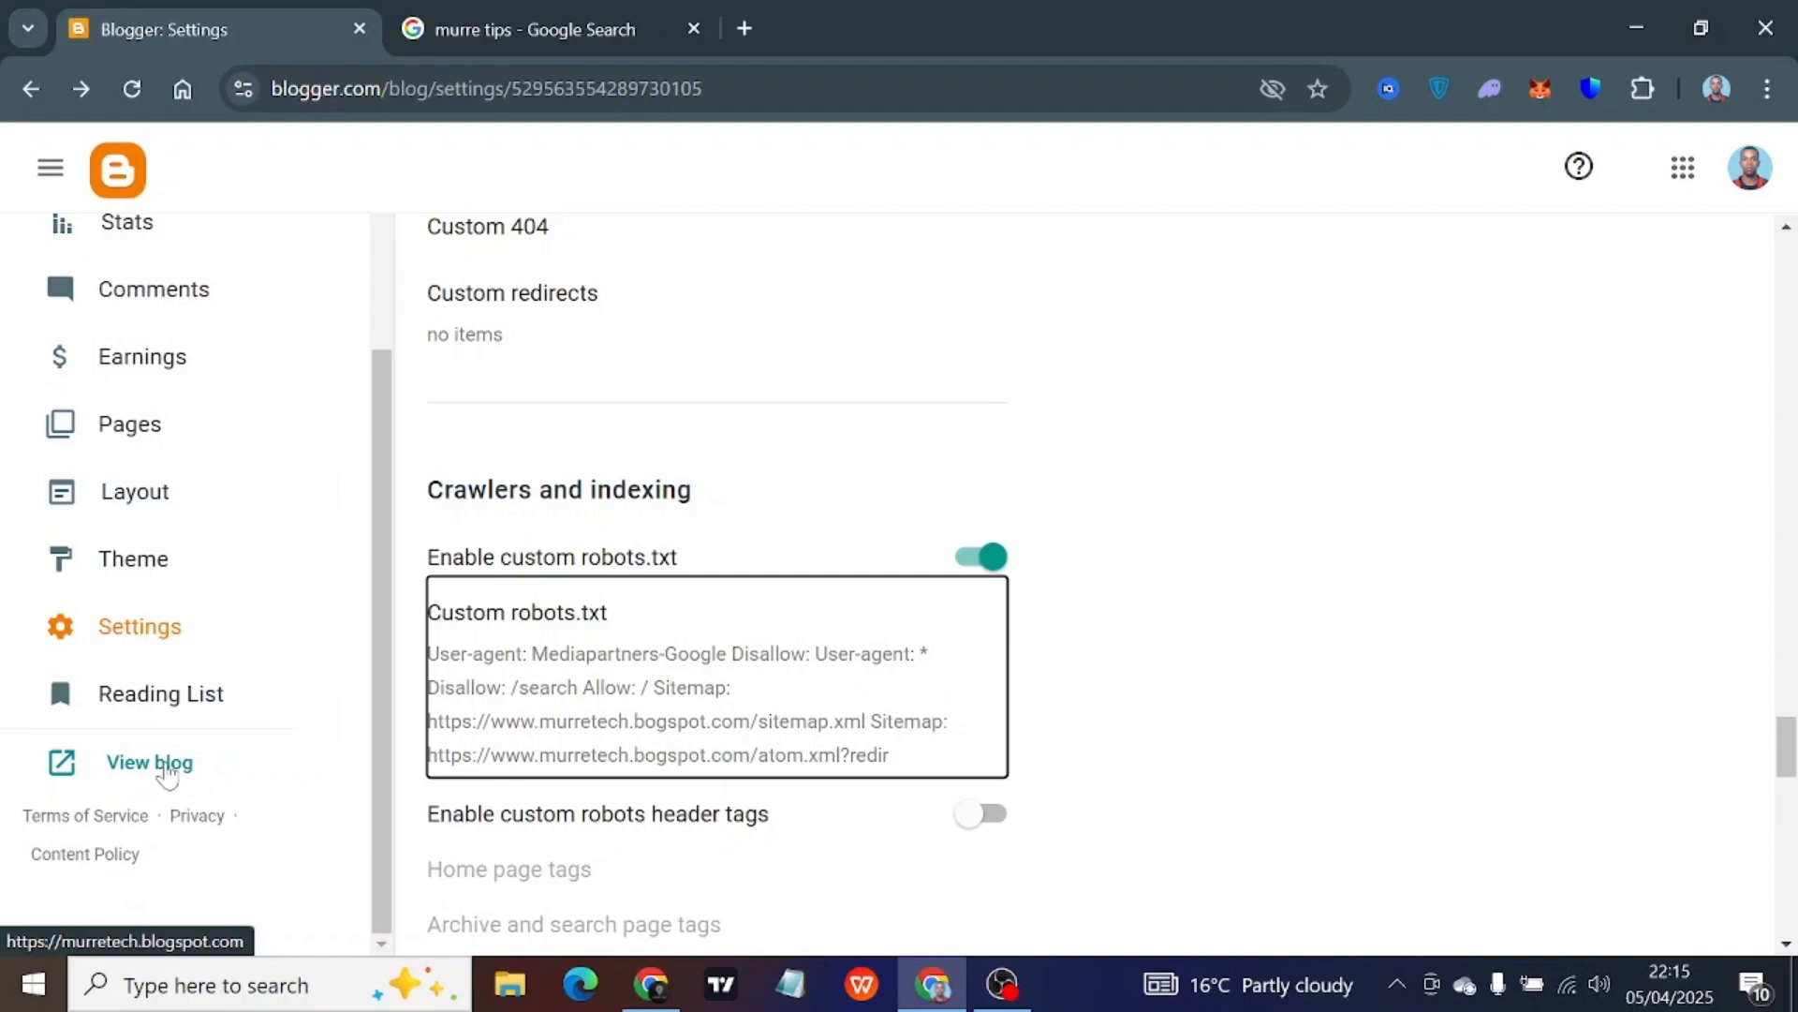
left_click(114, 765)
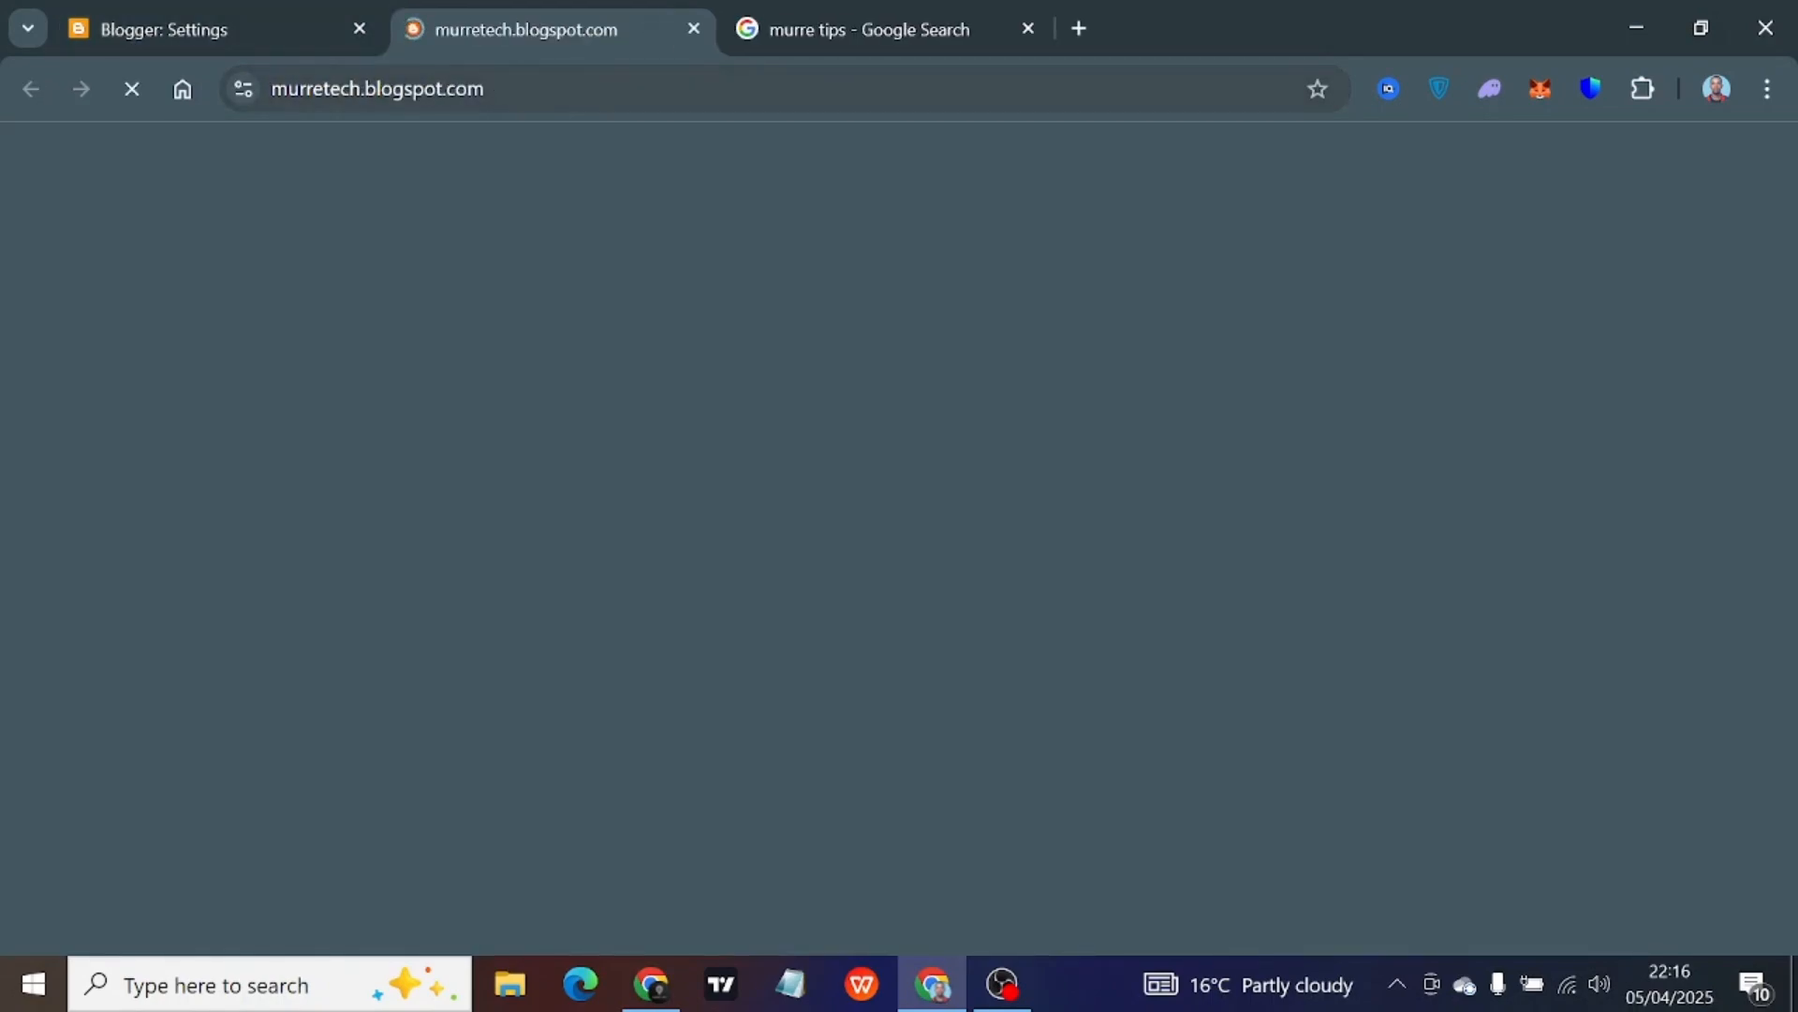
left_click_drag(498, 89, 268, 89)
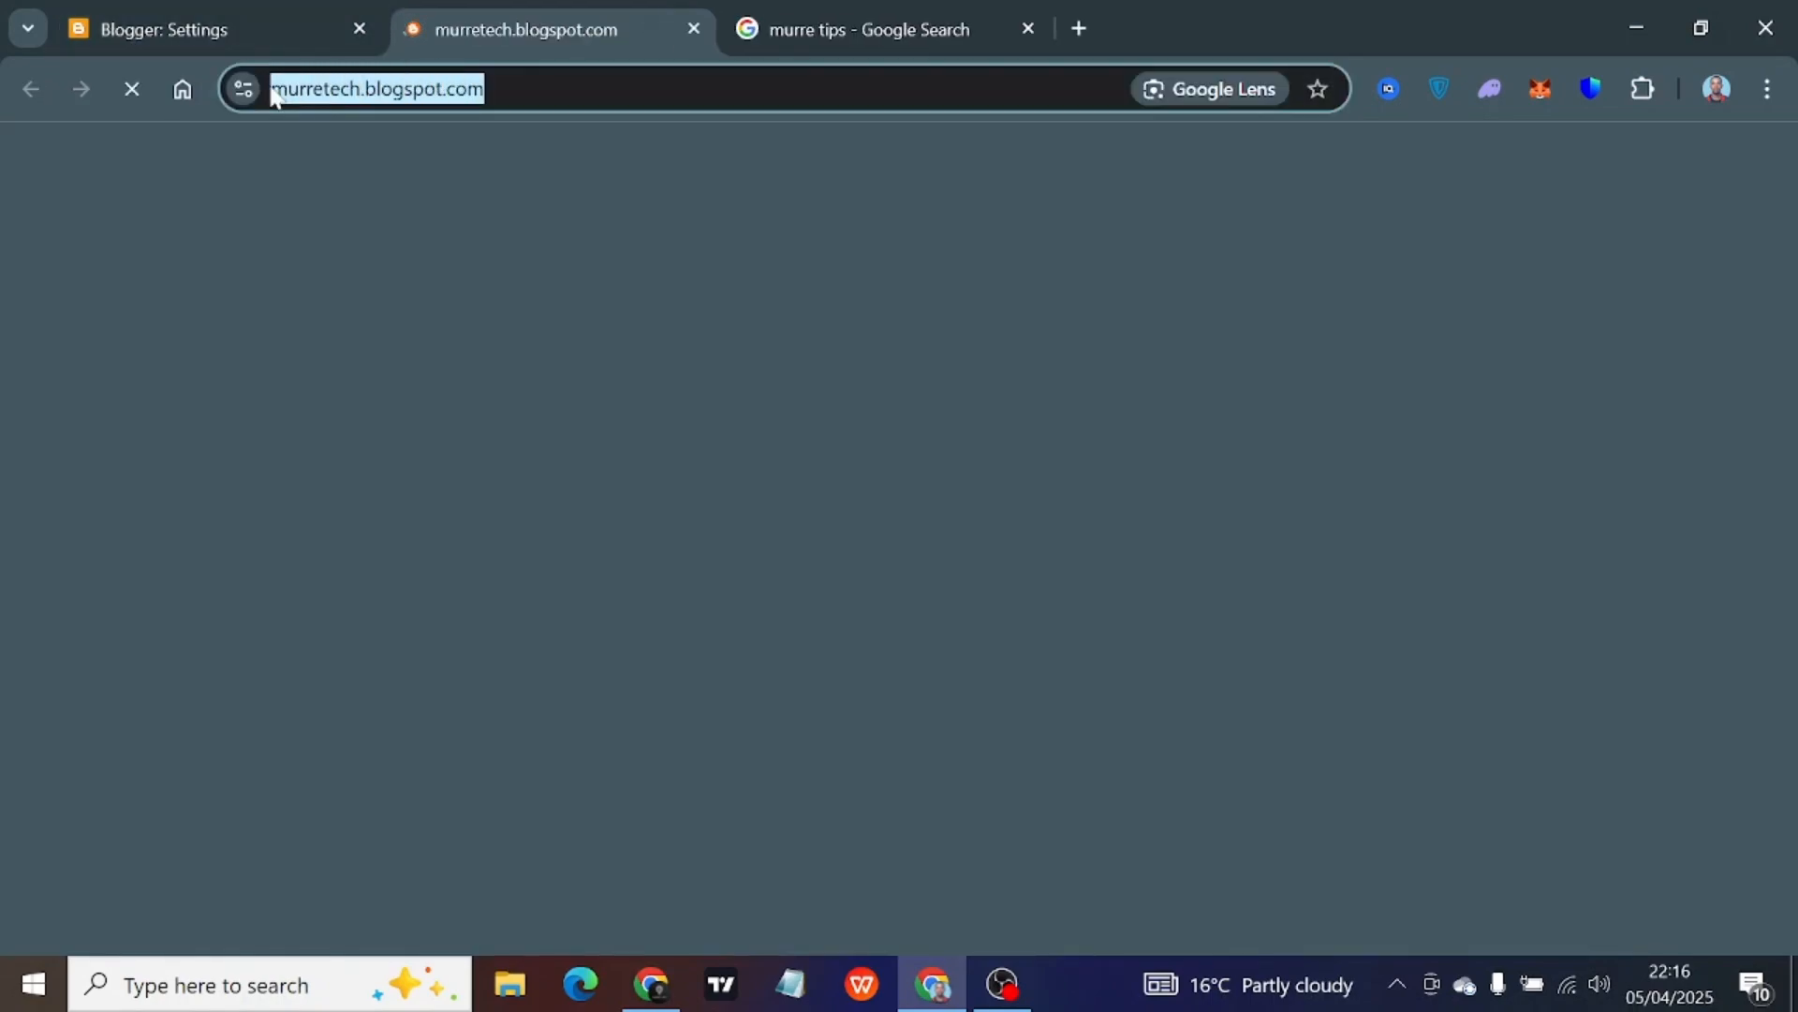
right_click(352, 94)
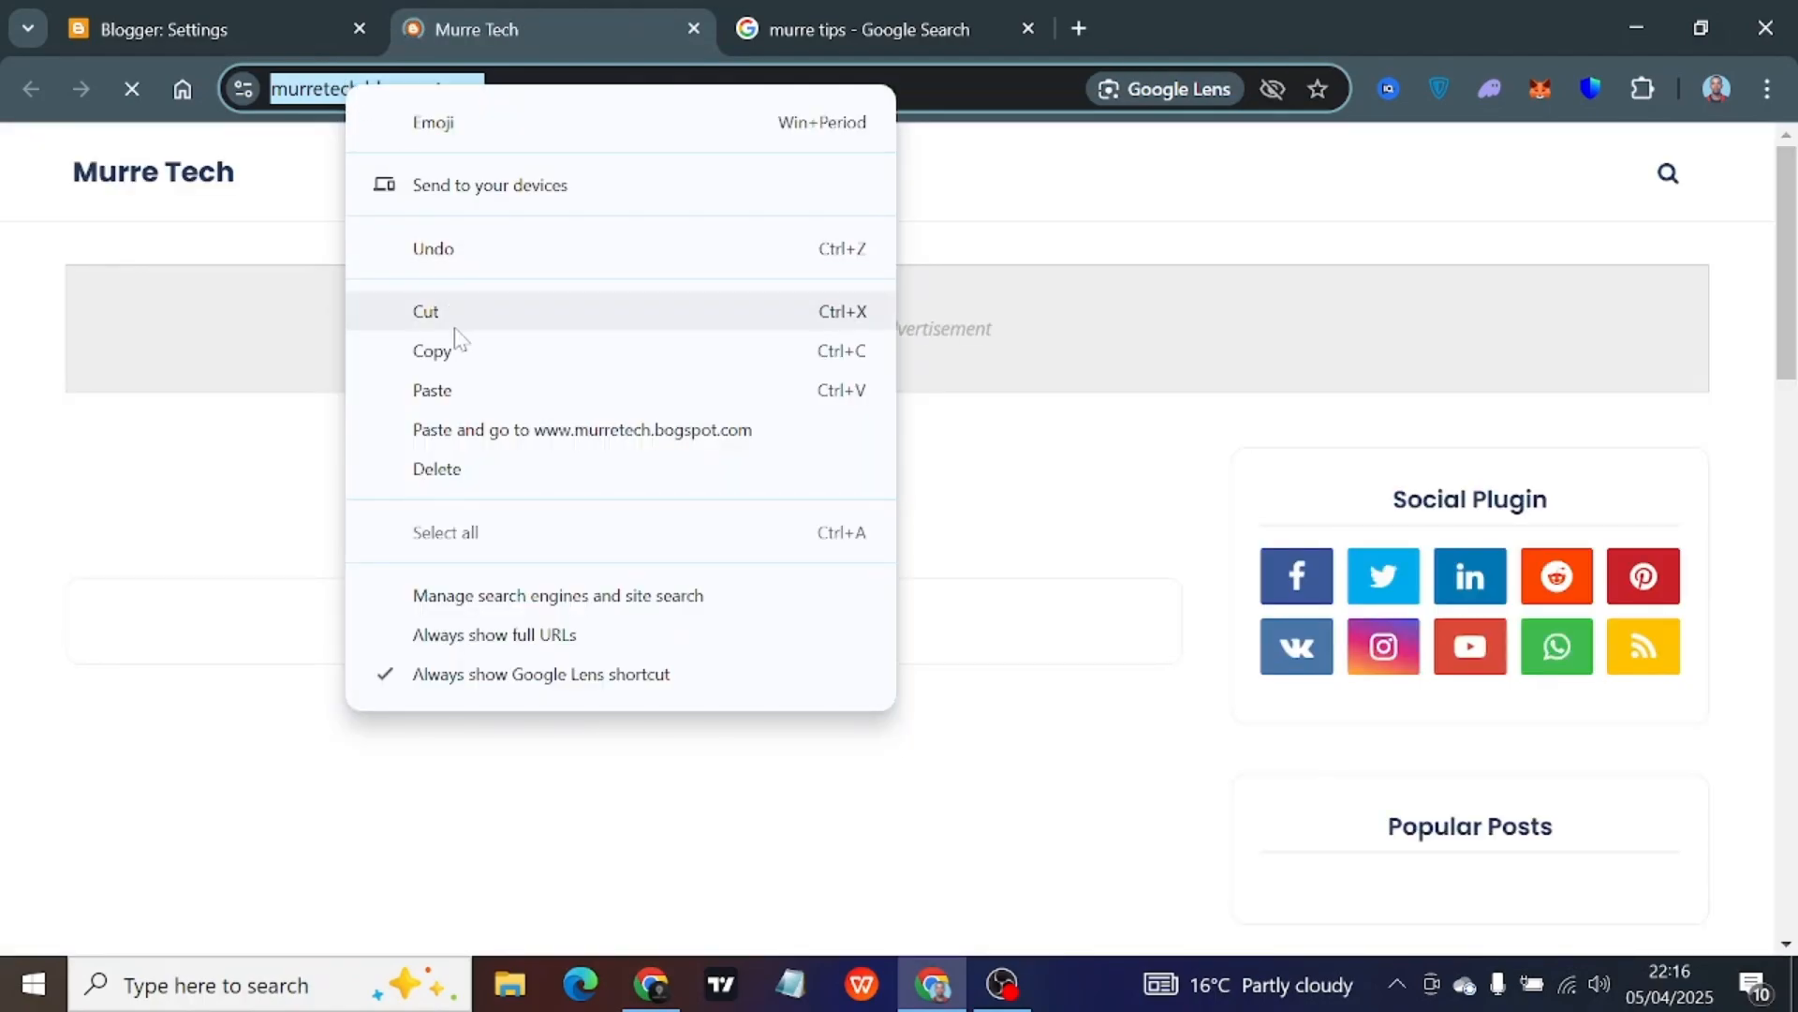
left_click(456, 354)
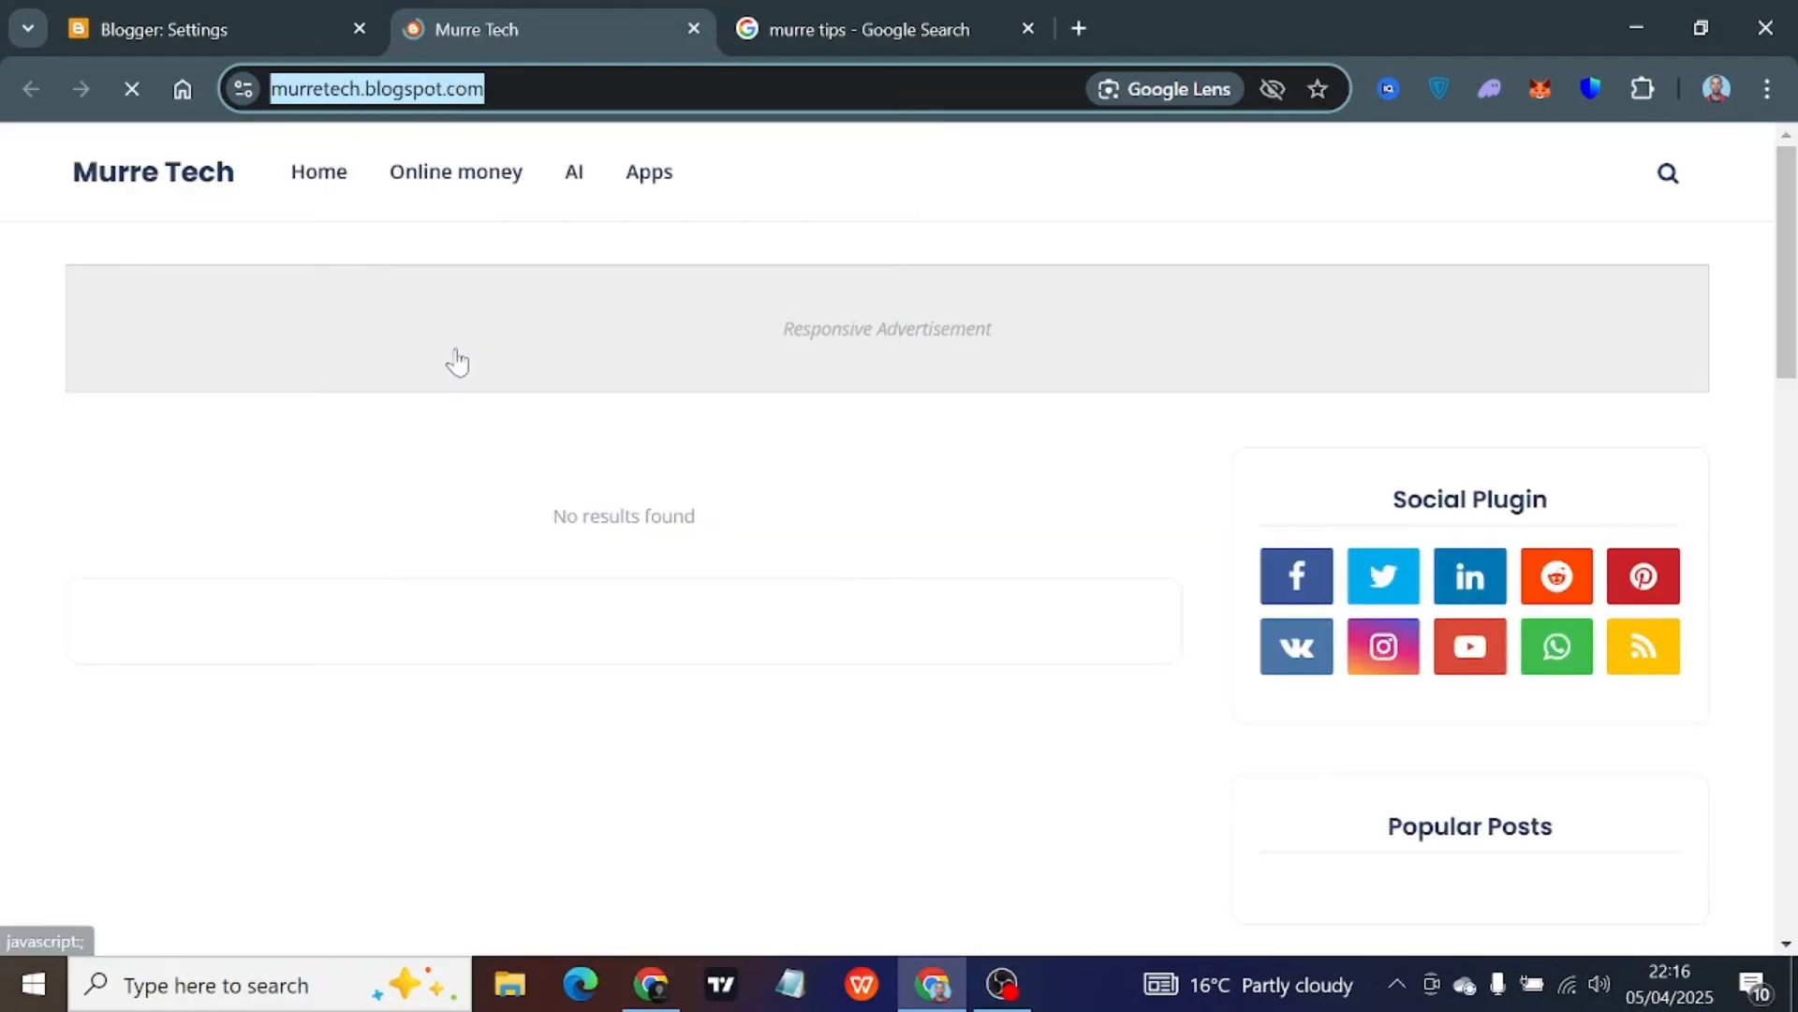
left_click(181, 26)
left_click(714, 690)
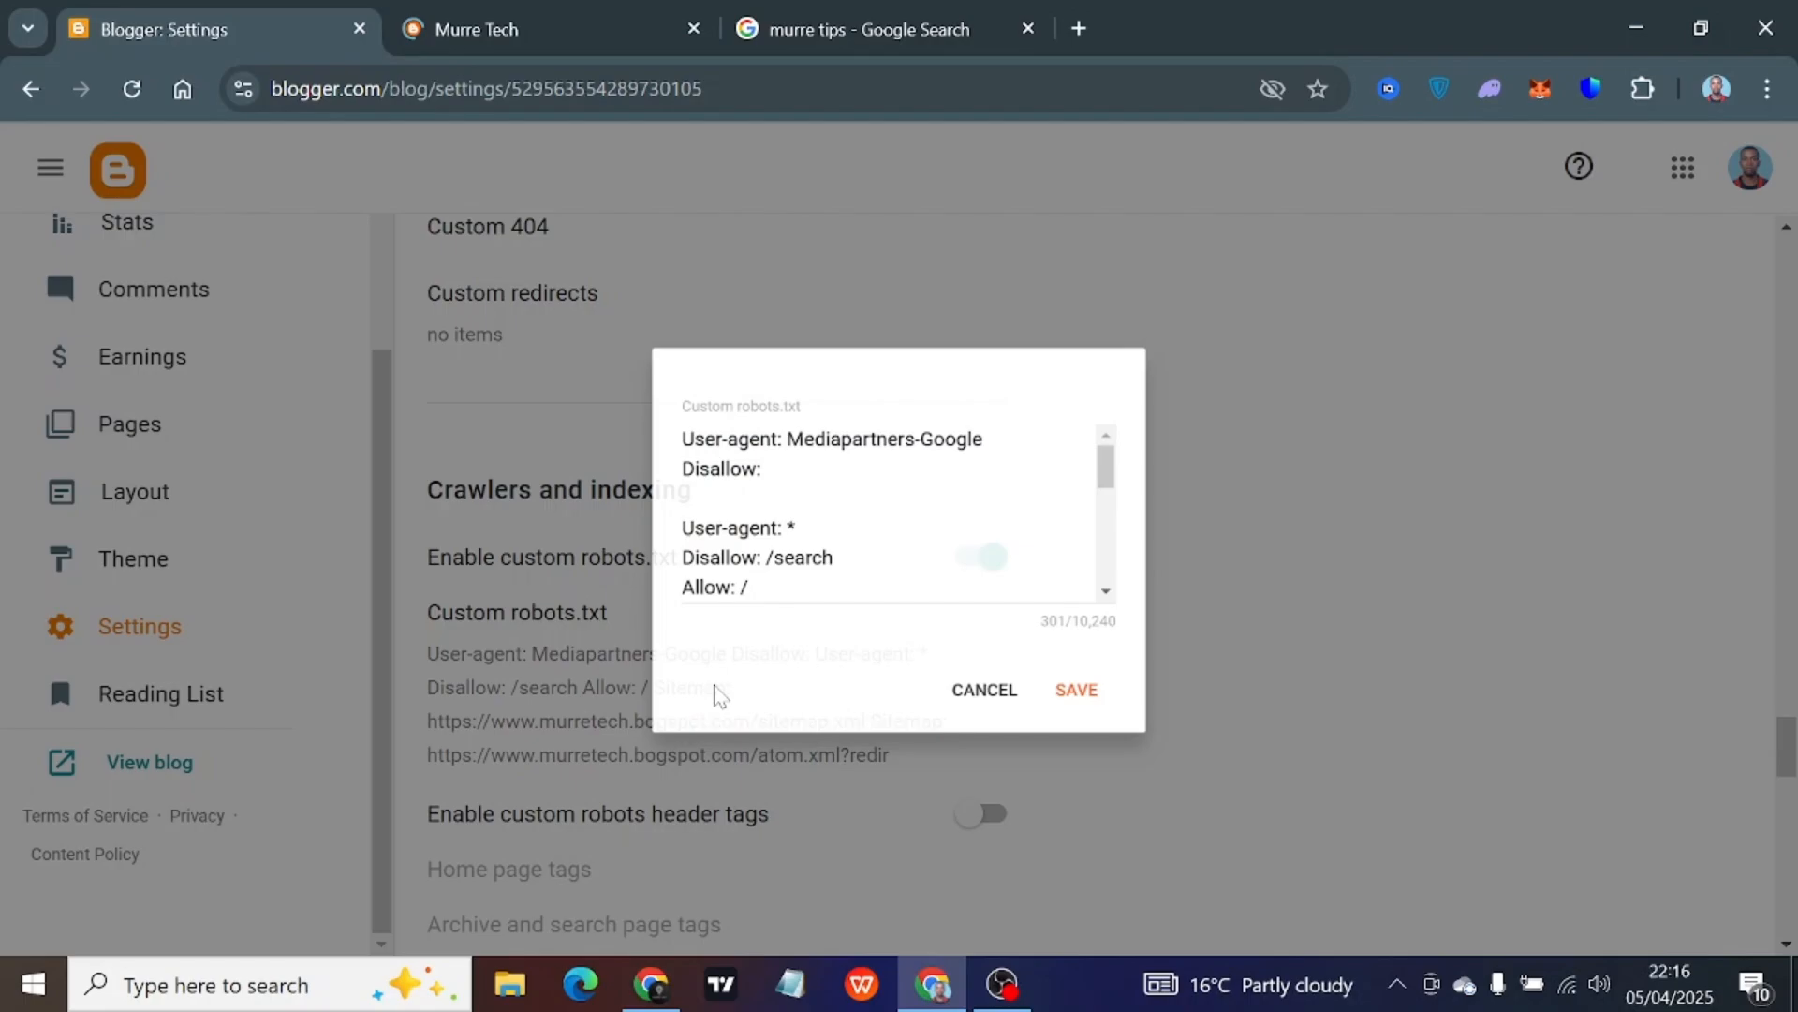
scroll(887, 511, "down", 3)
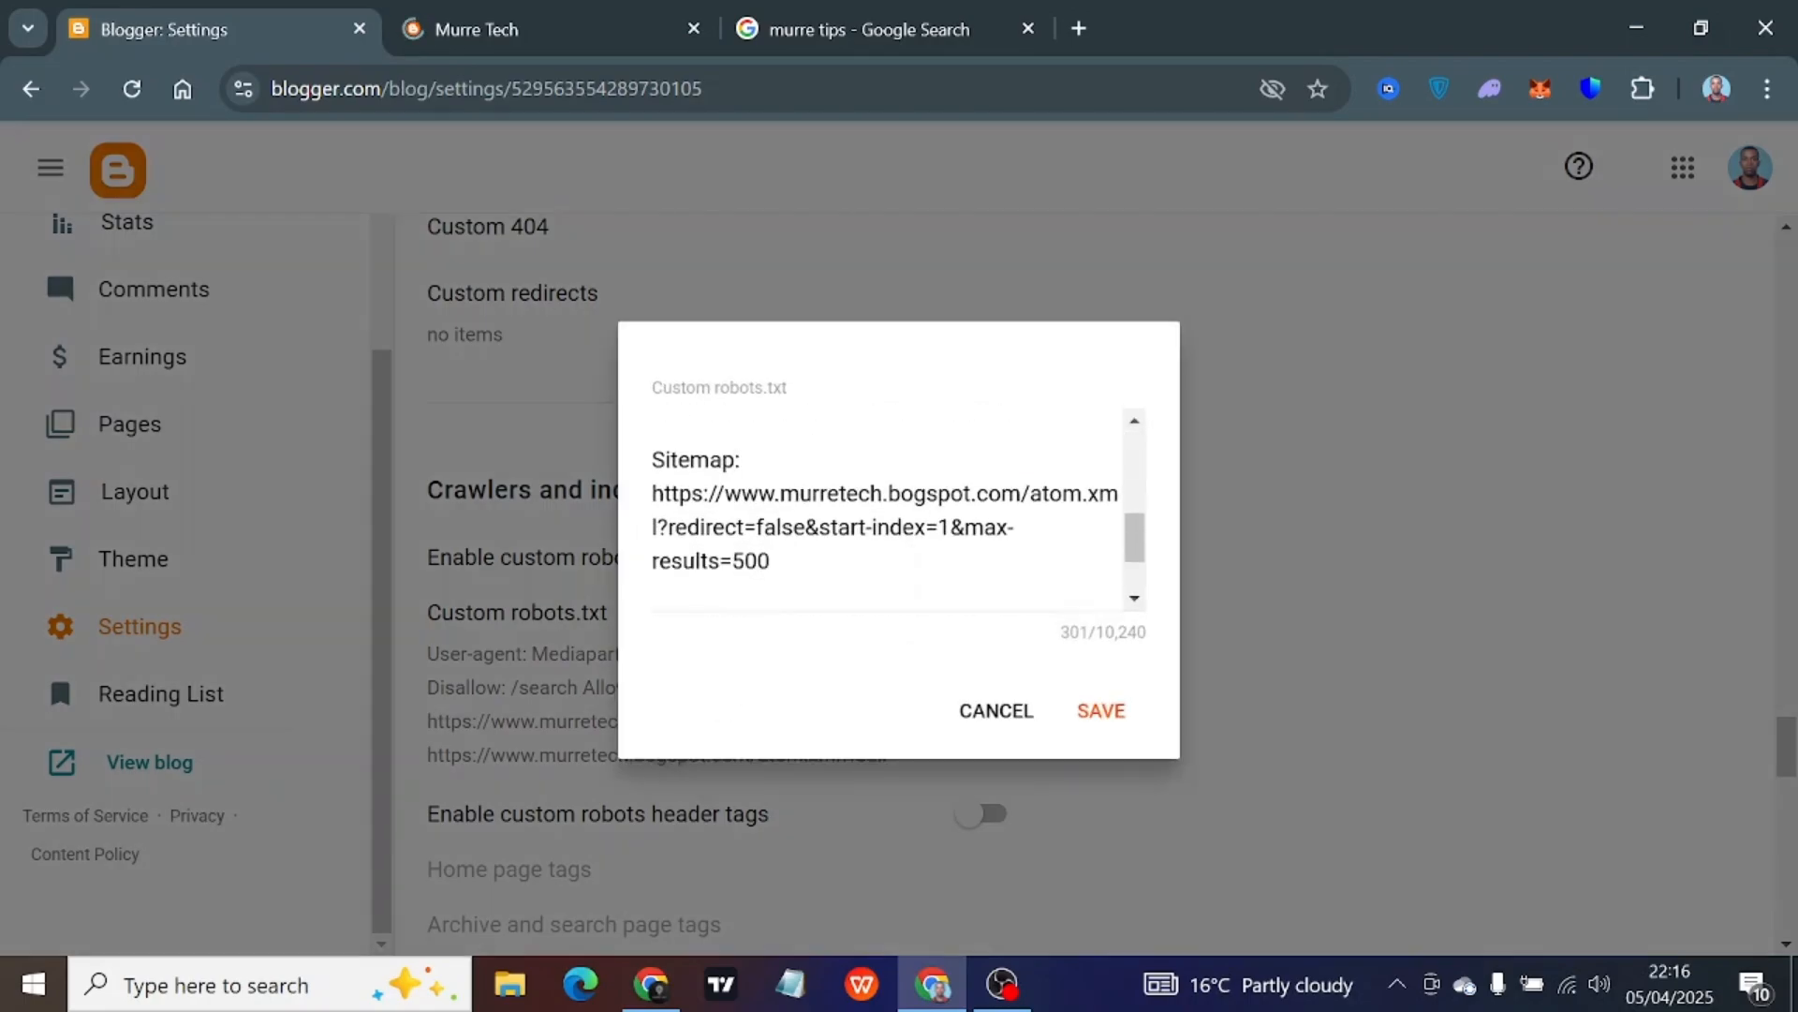
left_click_drag(776, 493, 1020, 493)
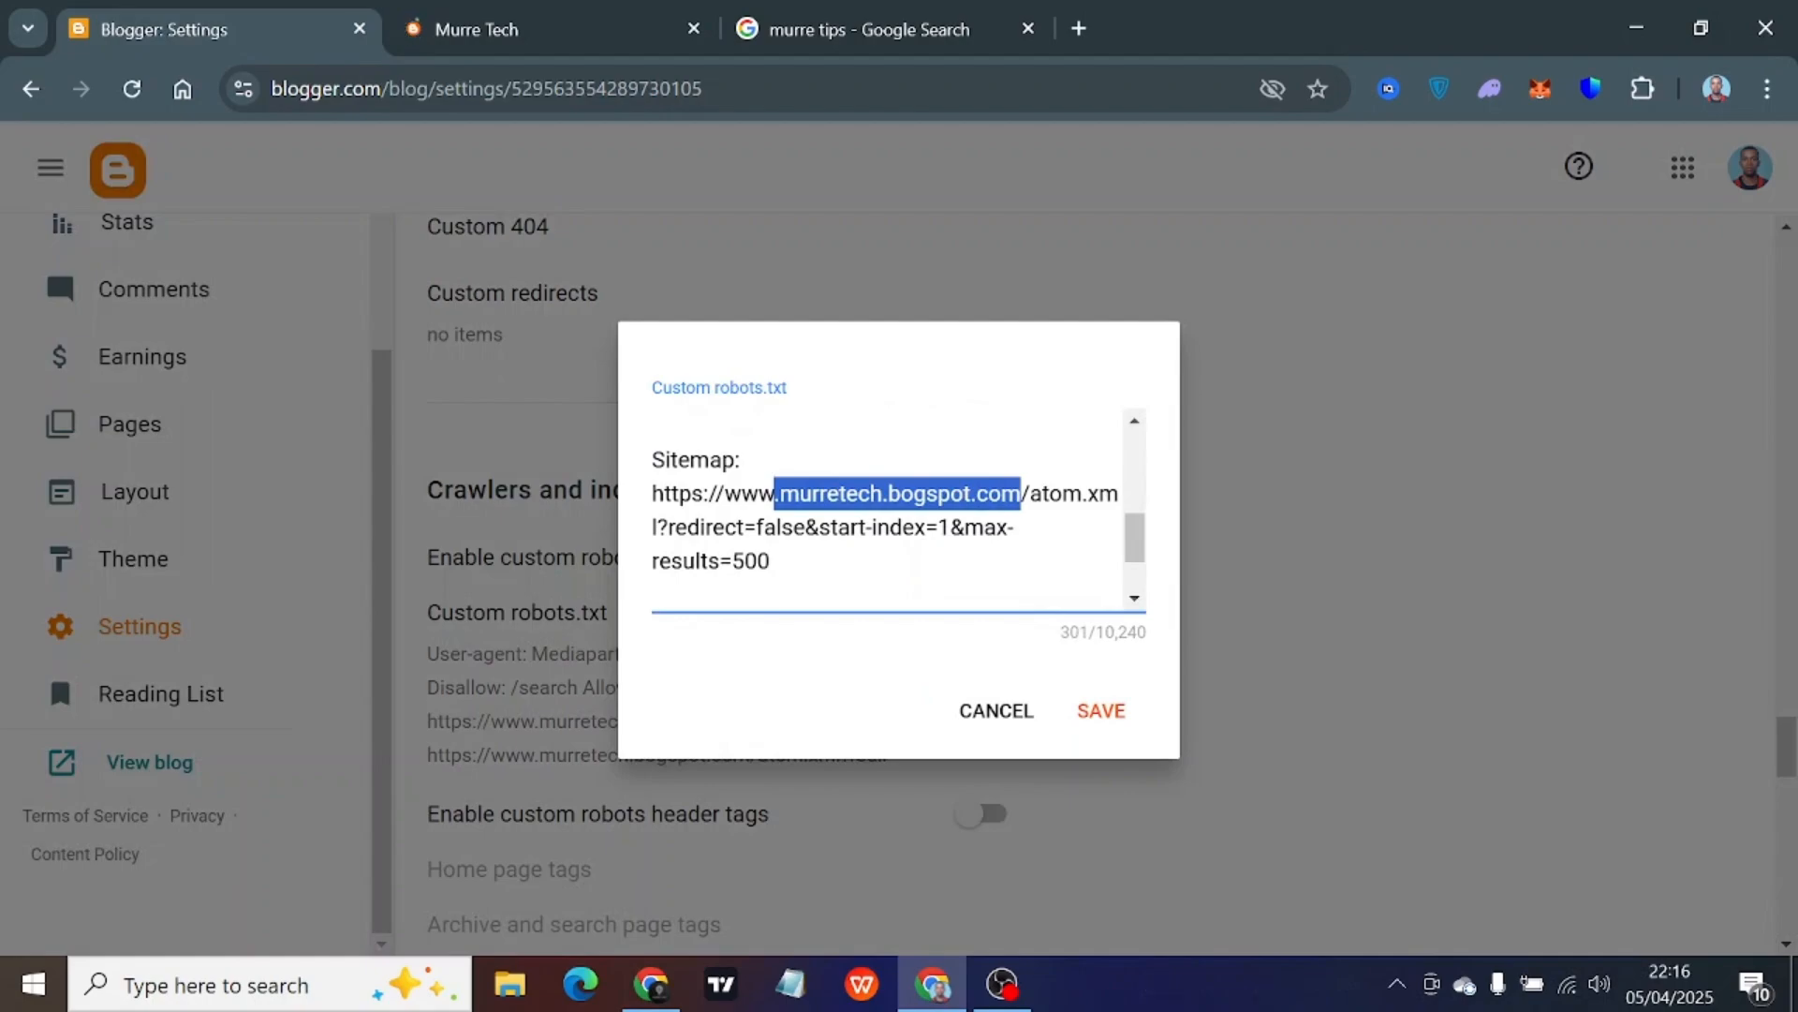
key("ctrl+v")
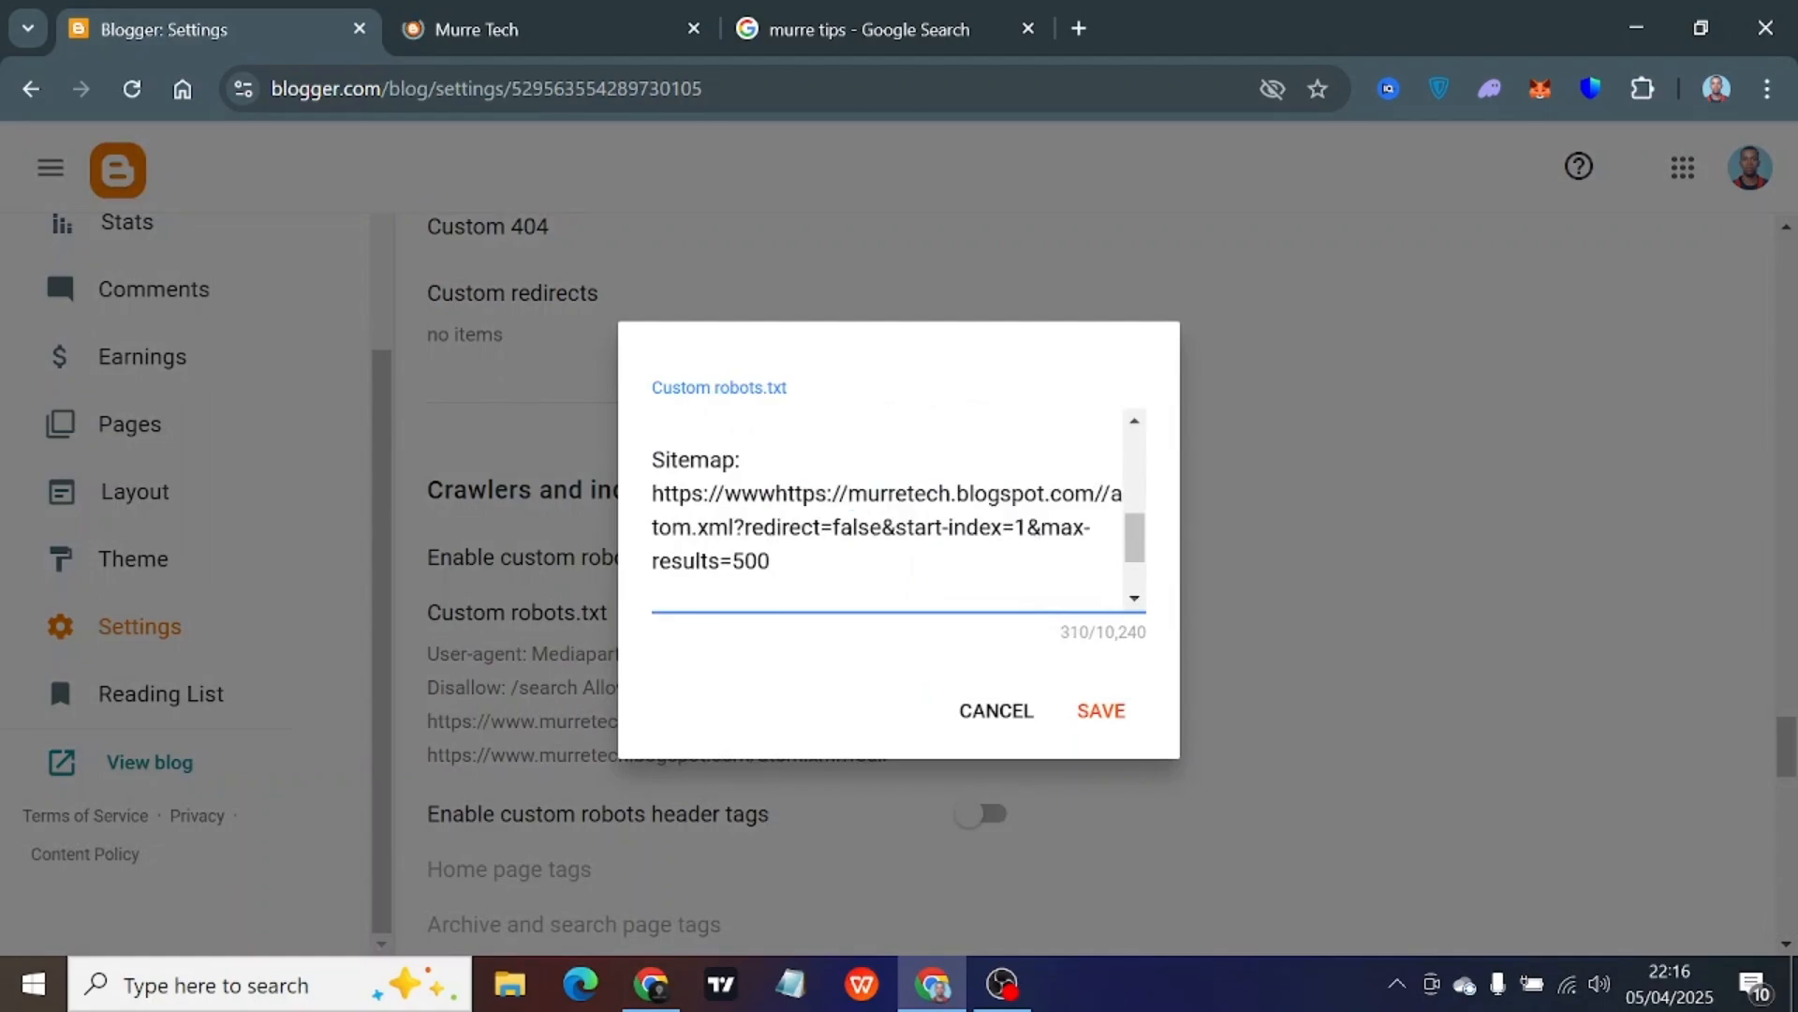
left_click_drag(847, 493, 776, 492)
key("BackSpace")
type(".")
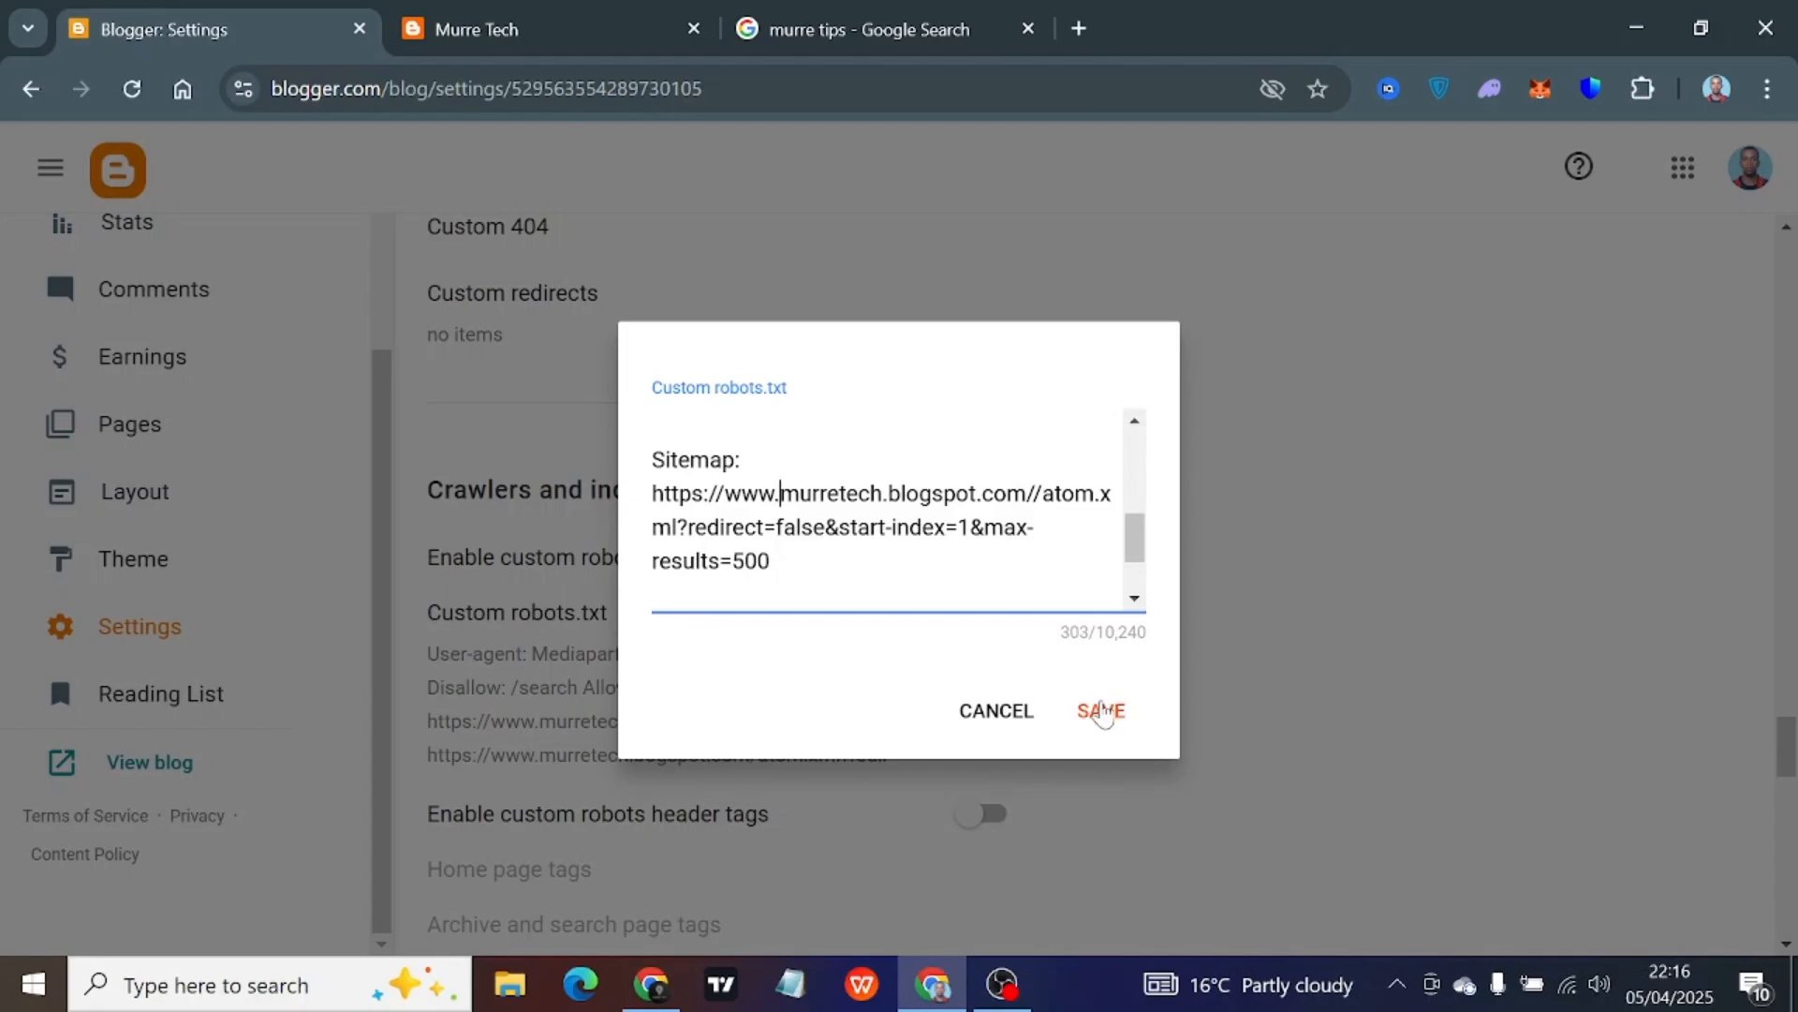
left_click(1104, 711)
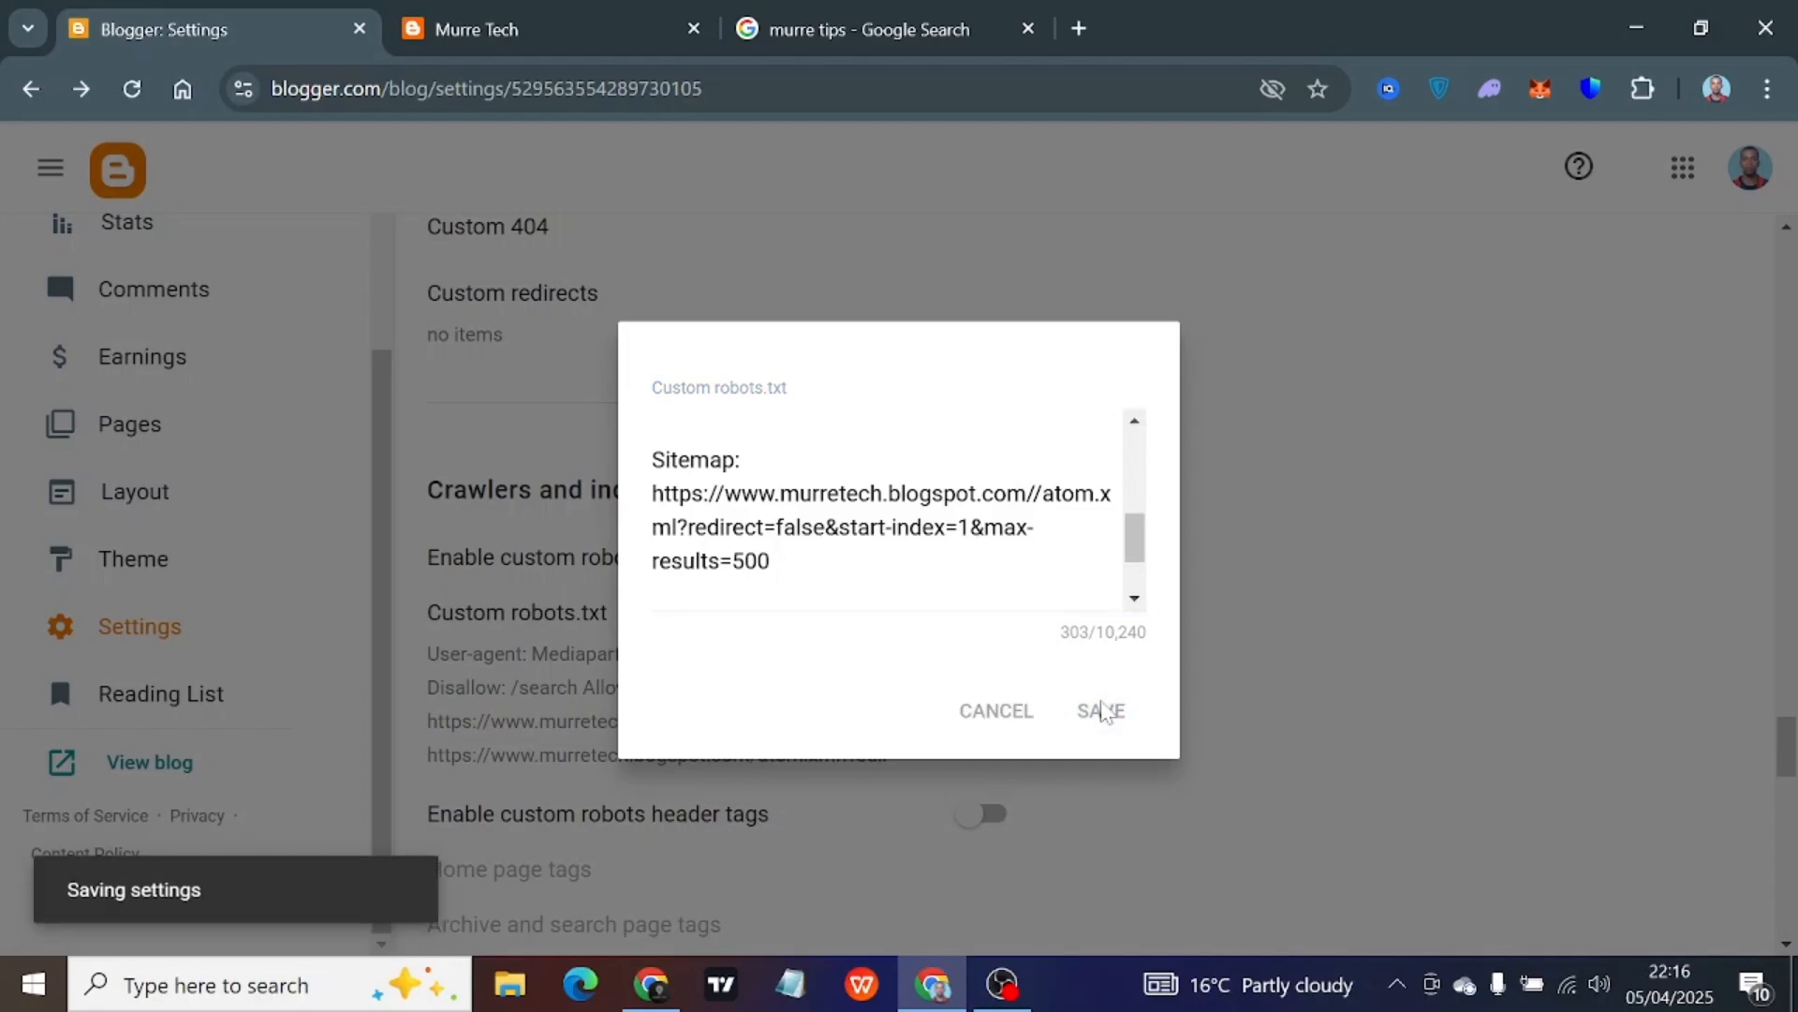
Enable custom robots header tags under "Crawlers and indexing"
scroll(1140, 646, "down", 1)
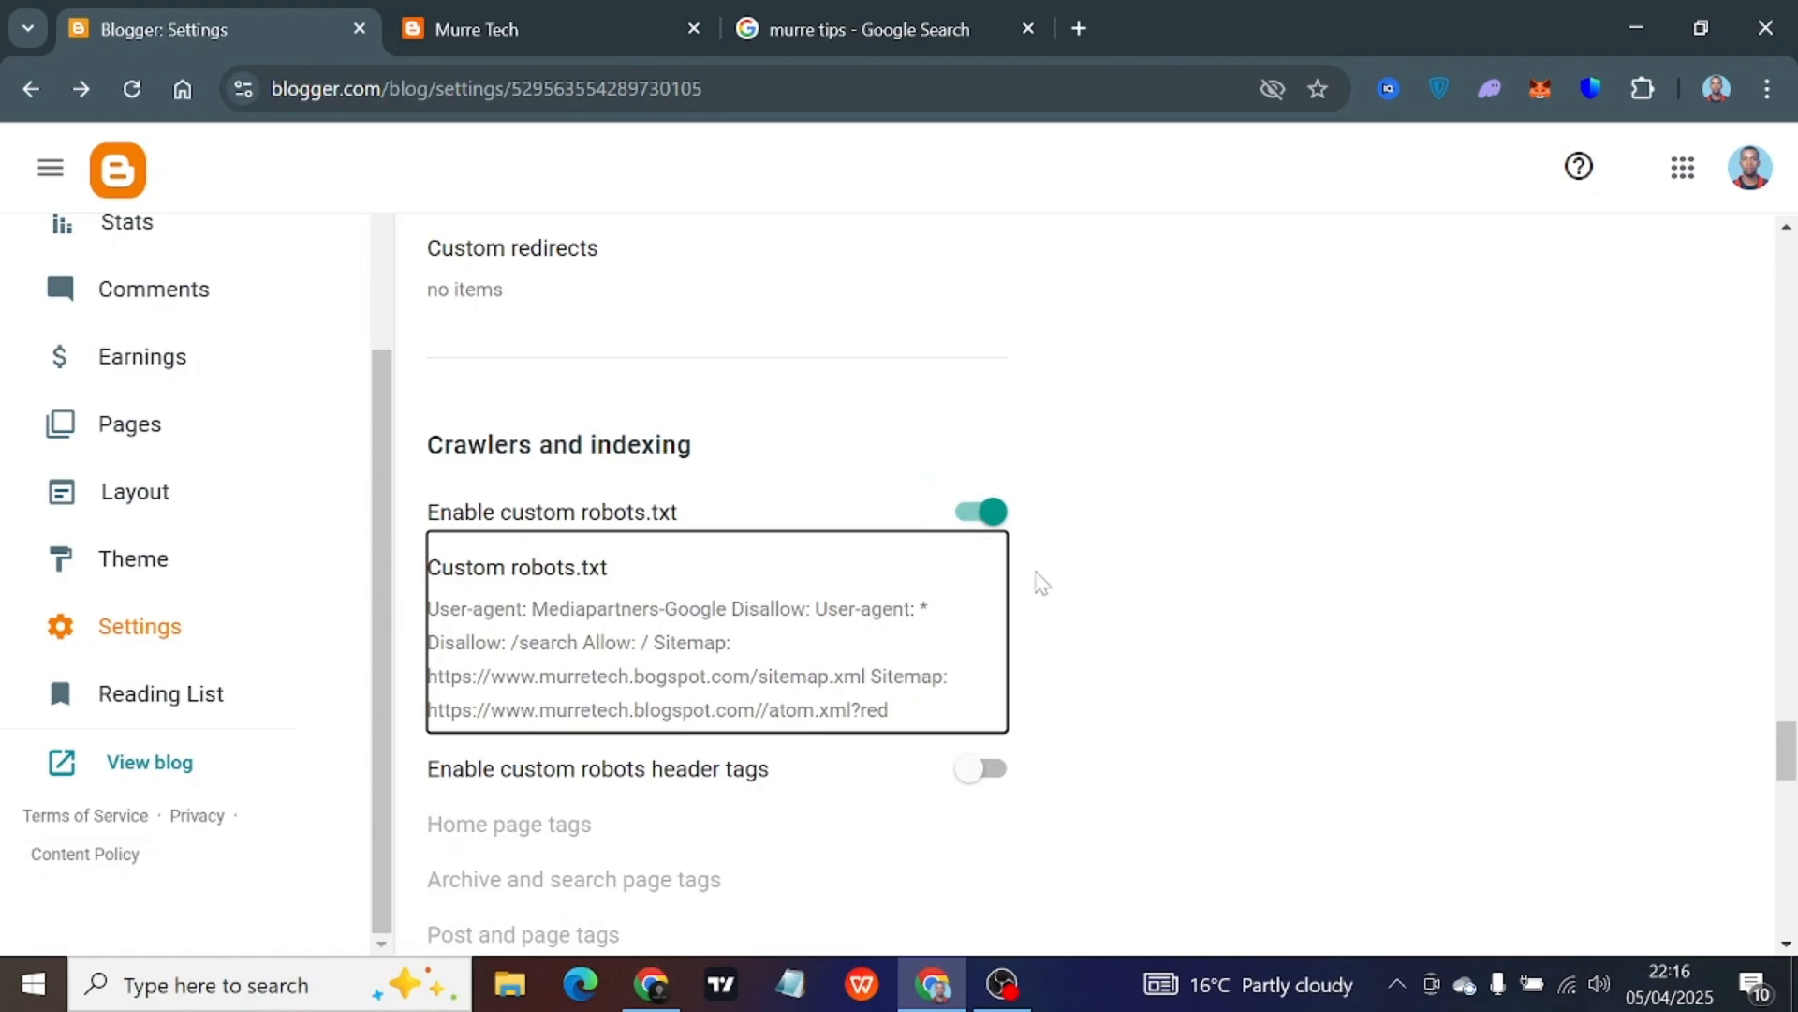
scroll(1119, 726, "down", 2)
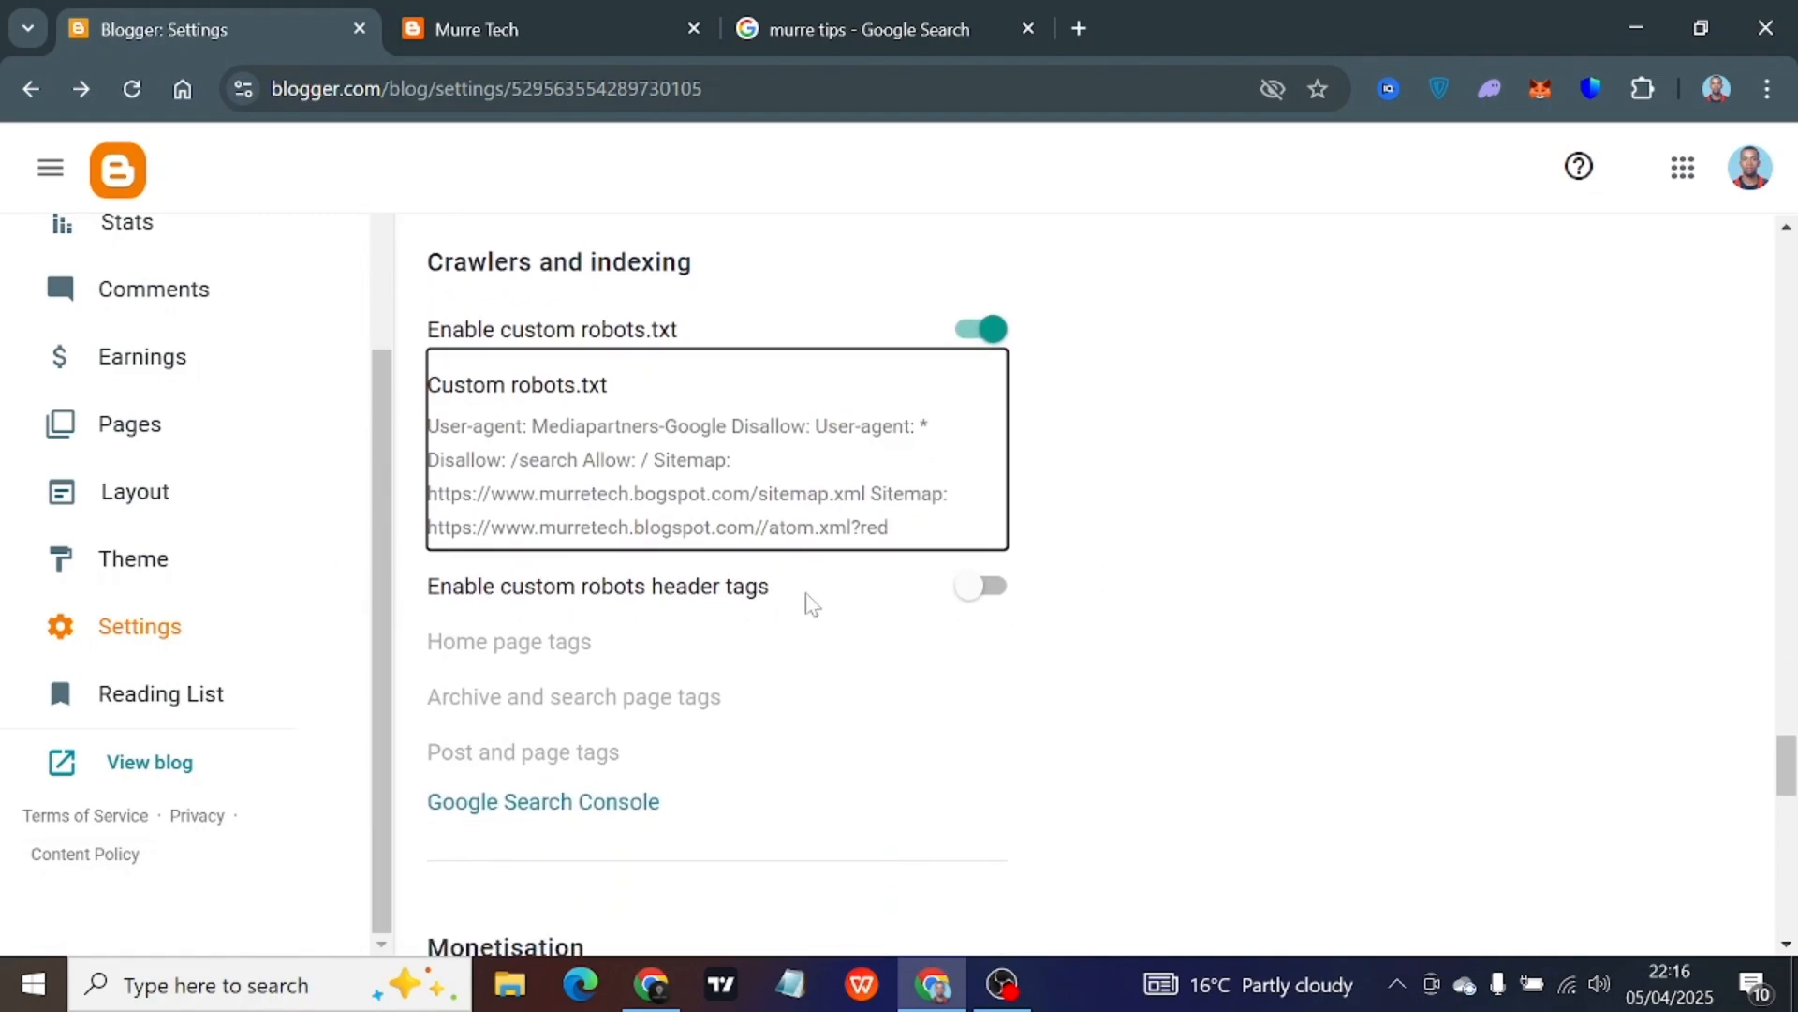
left_click(983, 599)
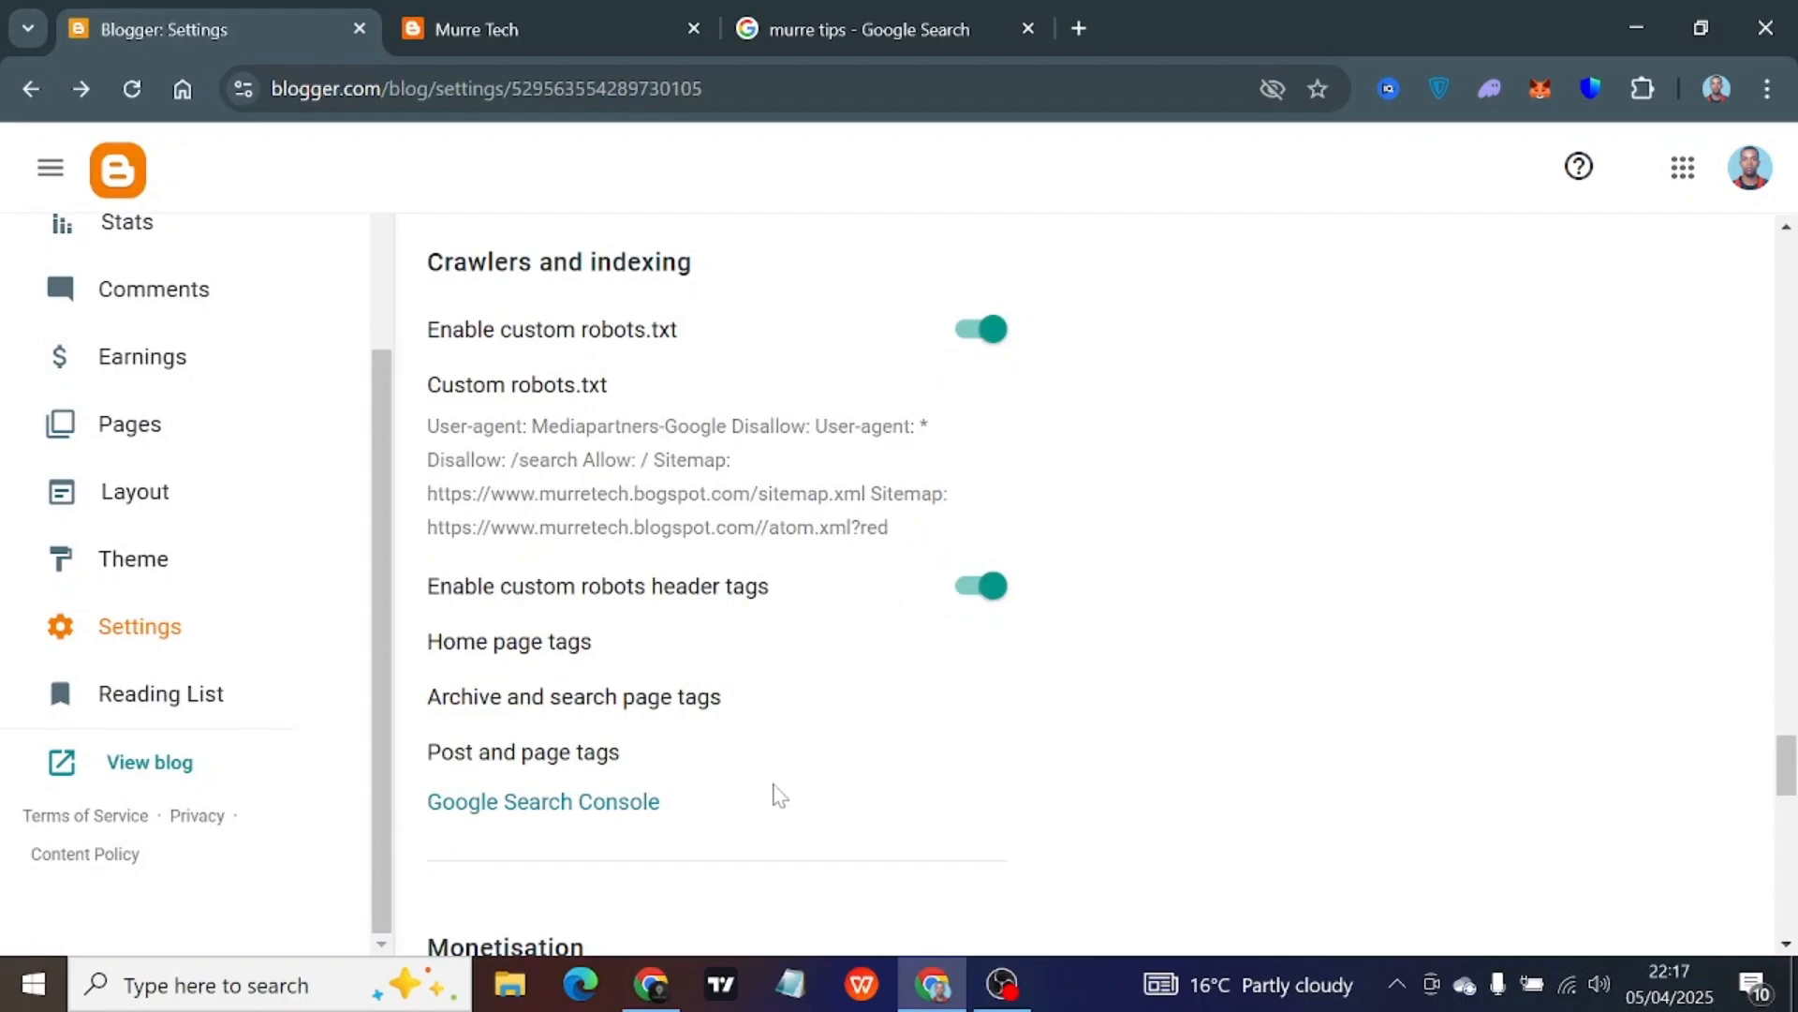
Look through the Monetisation, Manage blog and Site feed settings, and go back over the earlier sections up to Comments
scroll(974, 649, "down", 3)
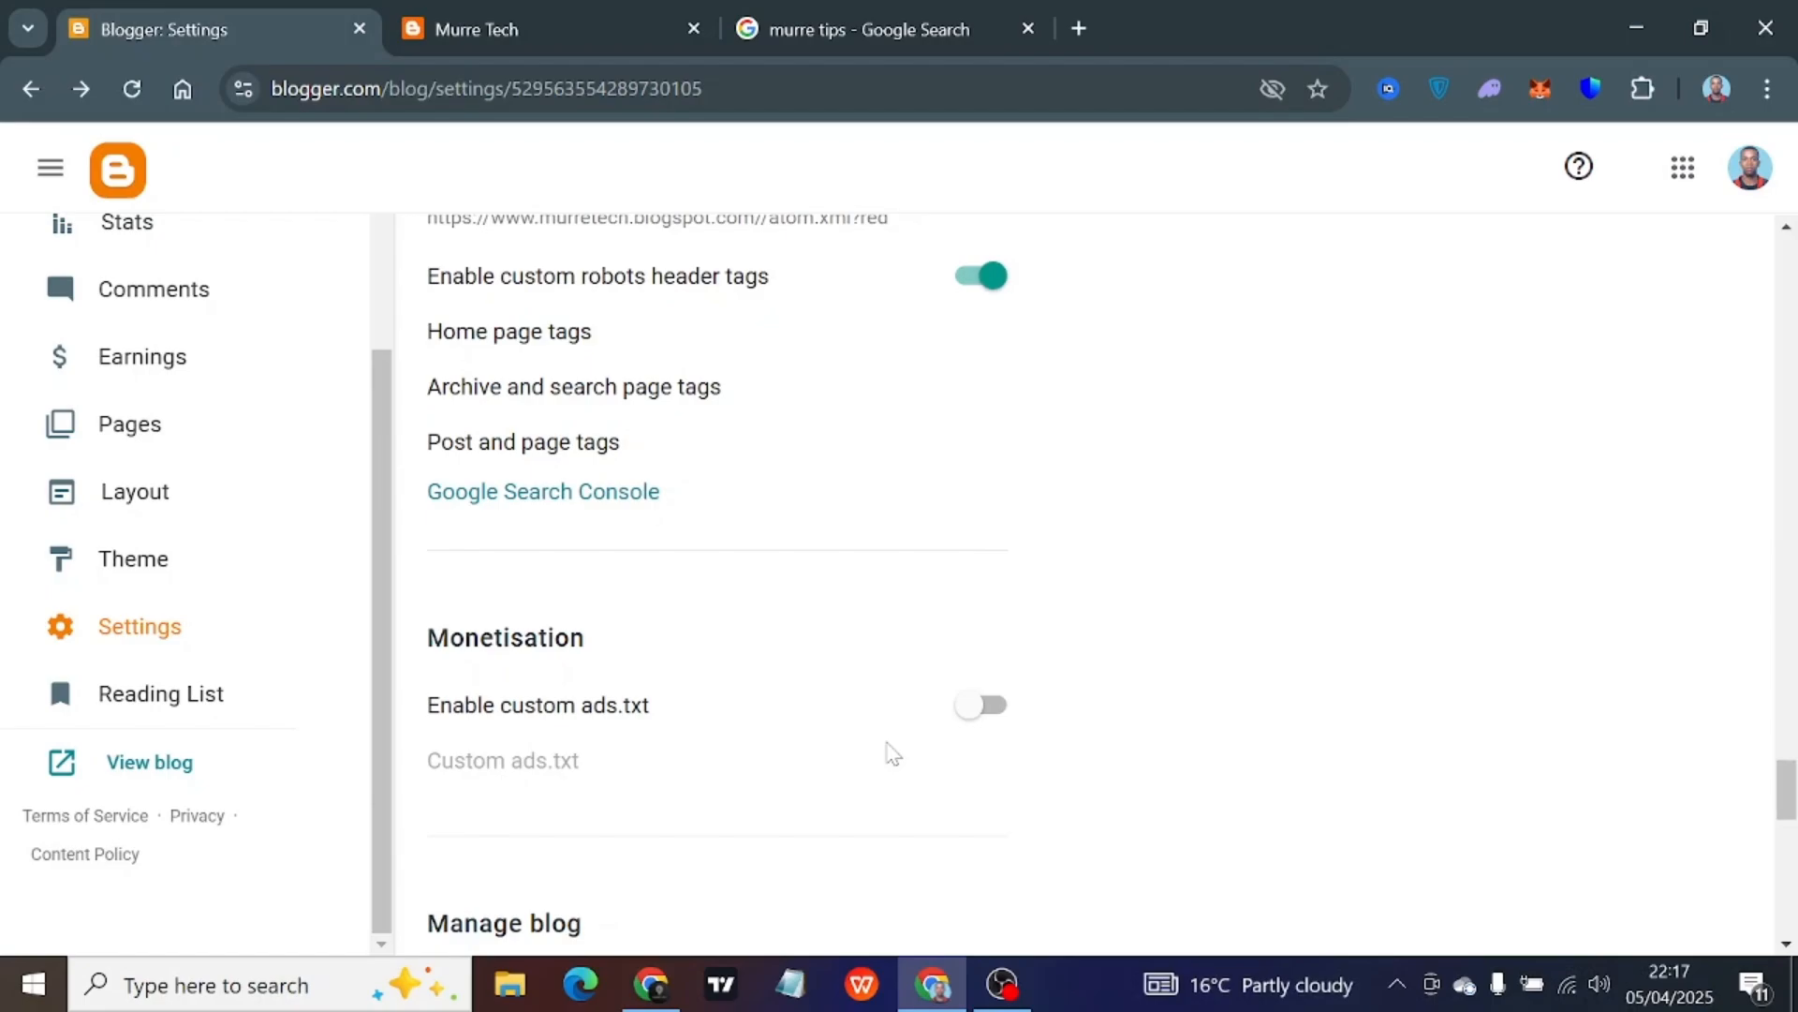
scroll(892, 754, "down", 4)
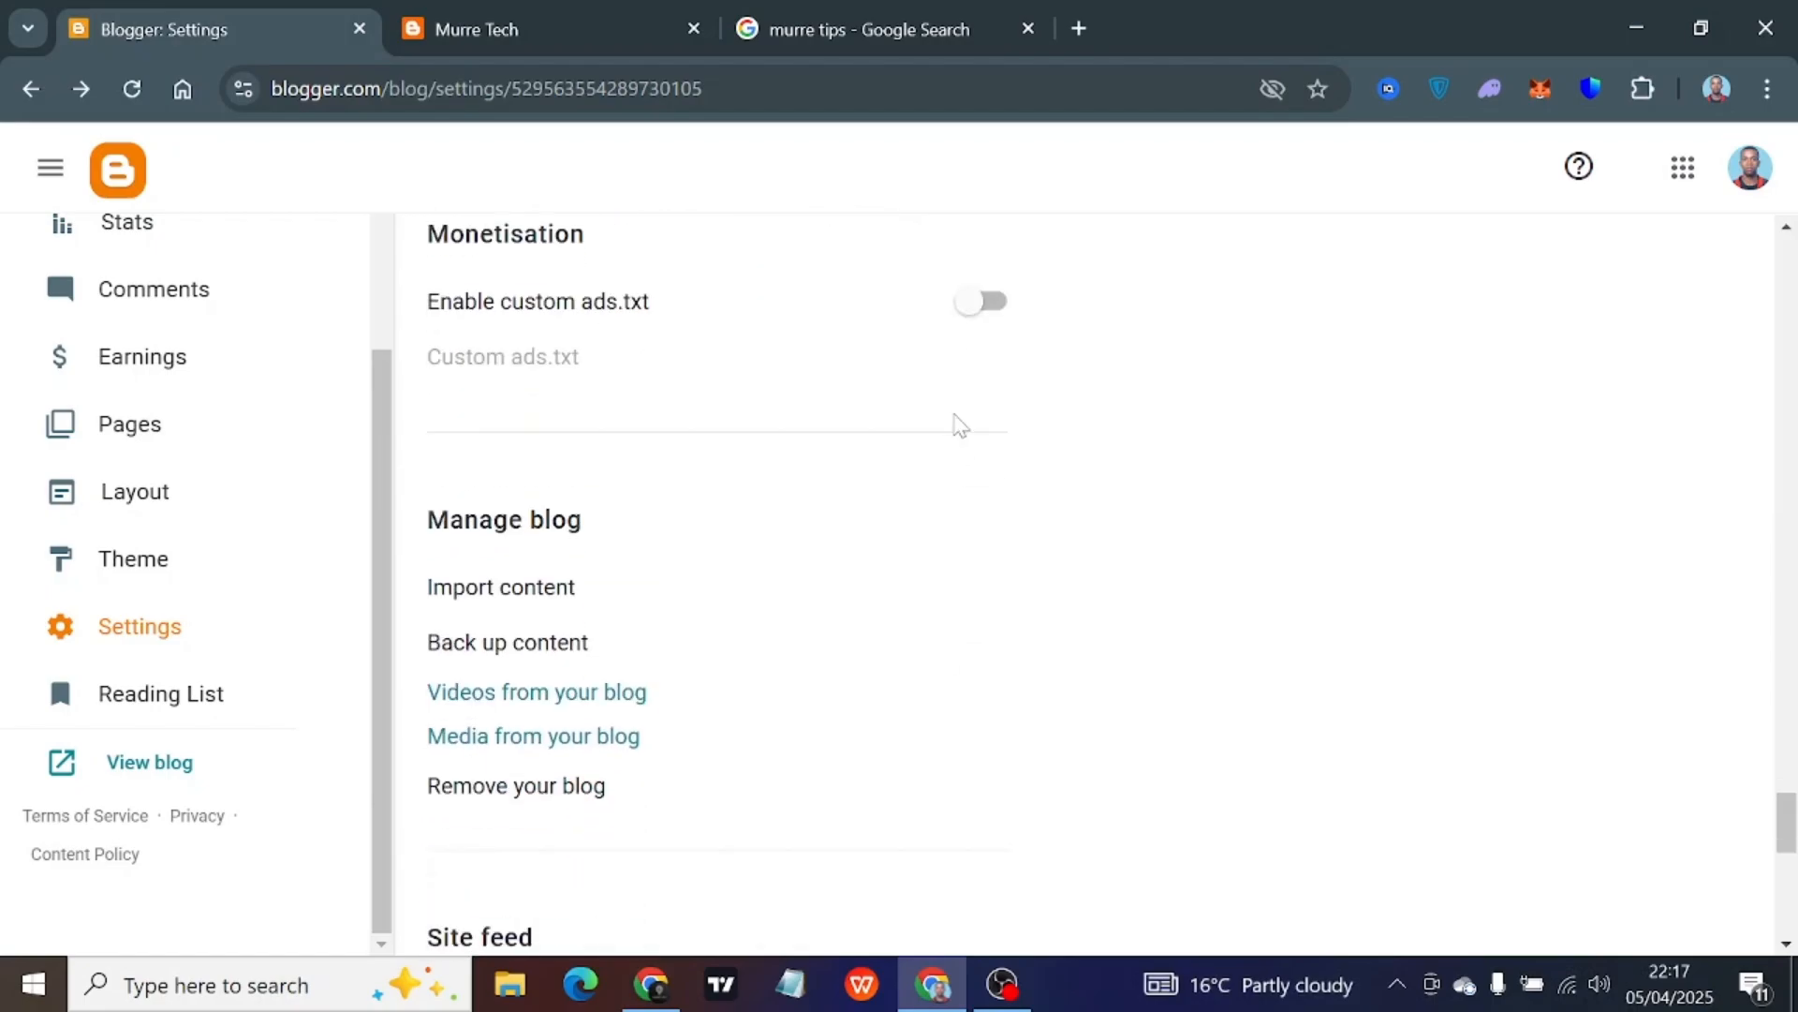
scroll(960, 425, "up", 5)
scroll(960, 424, "down", 6)
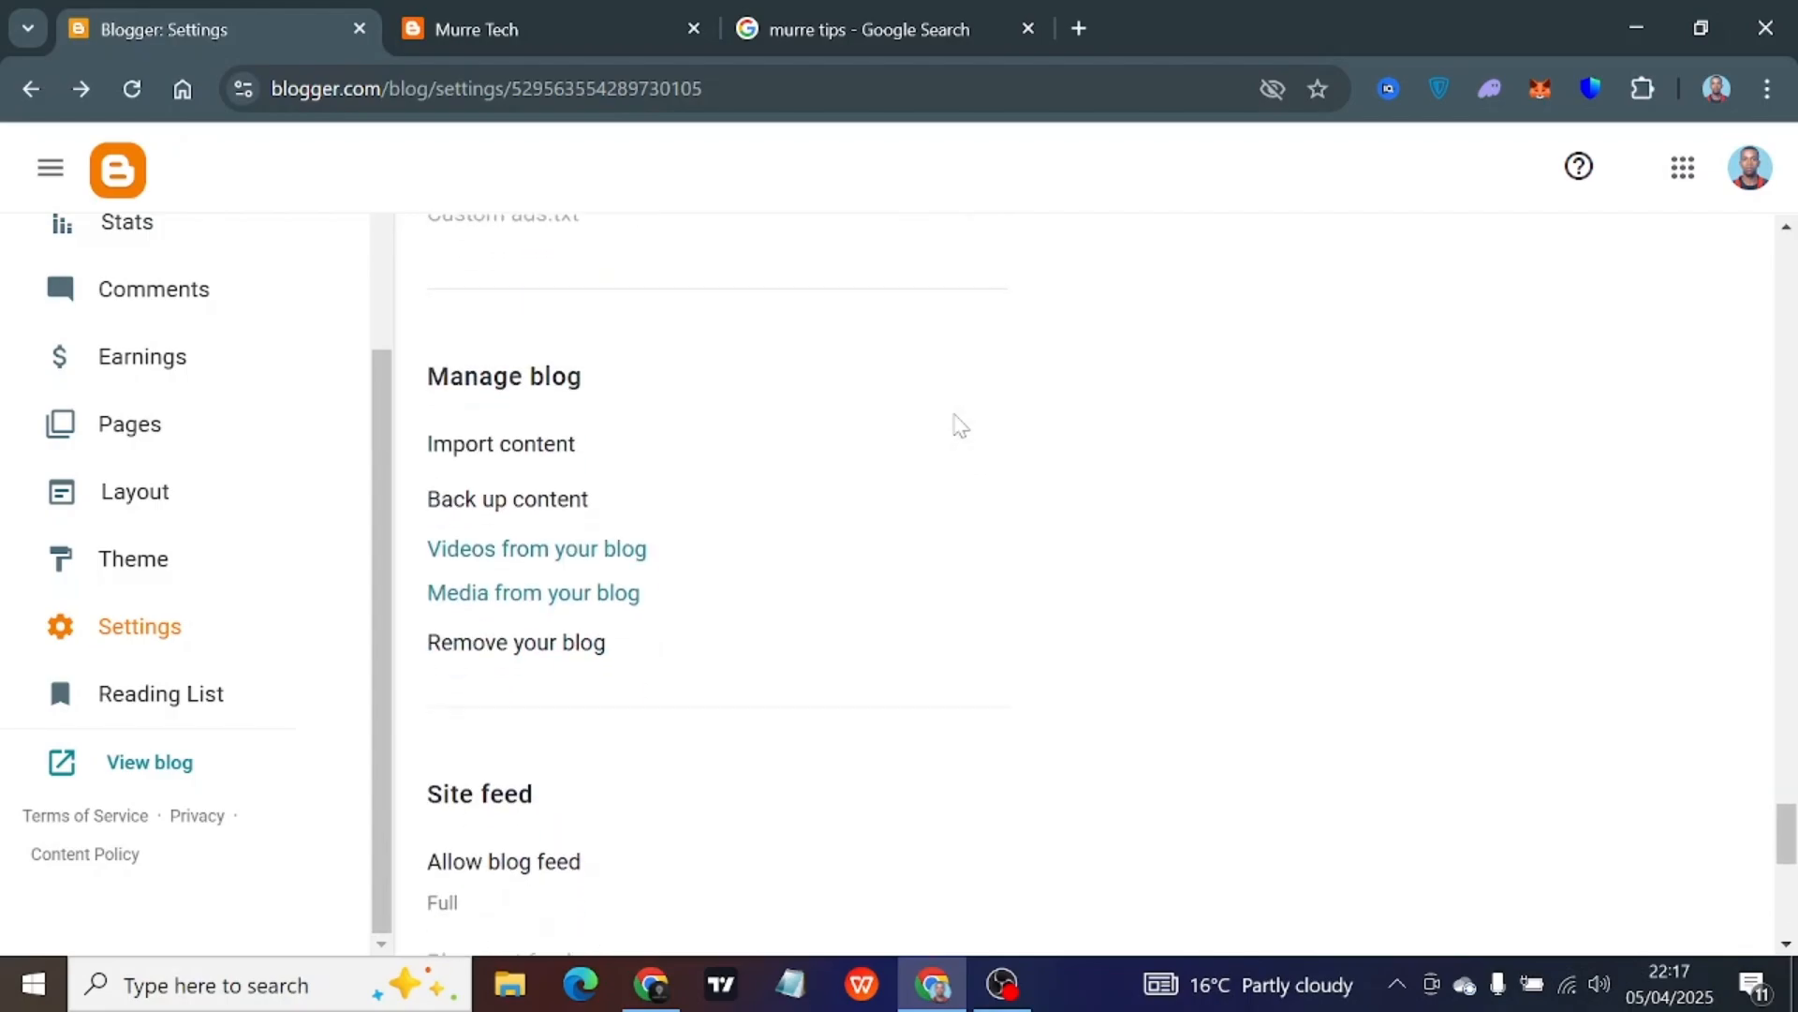
scroll(960, 424, "up", 1)
scroll(960, 424, "down", 3)
scroll(960, 424, "up", 10)
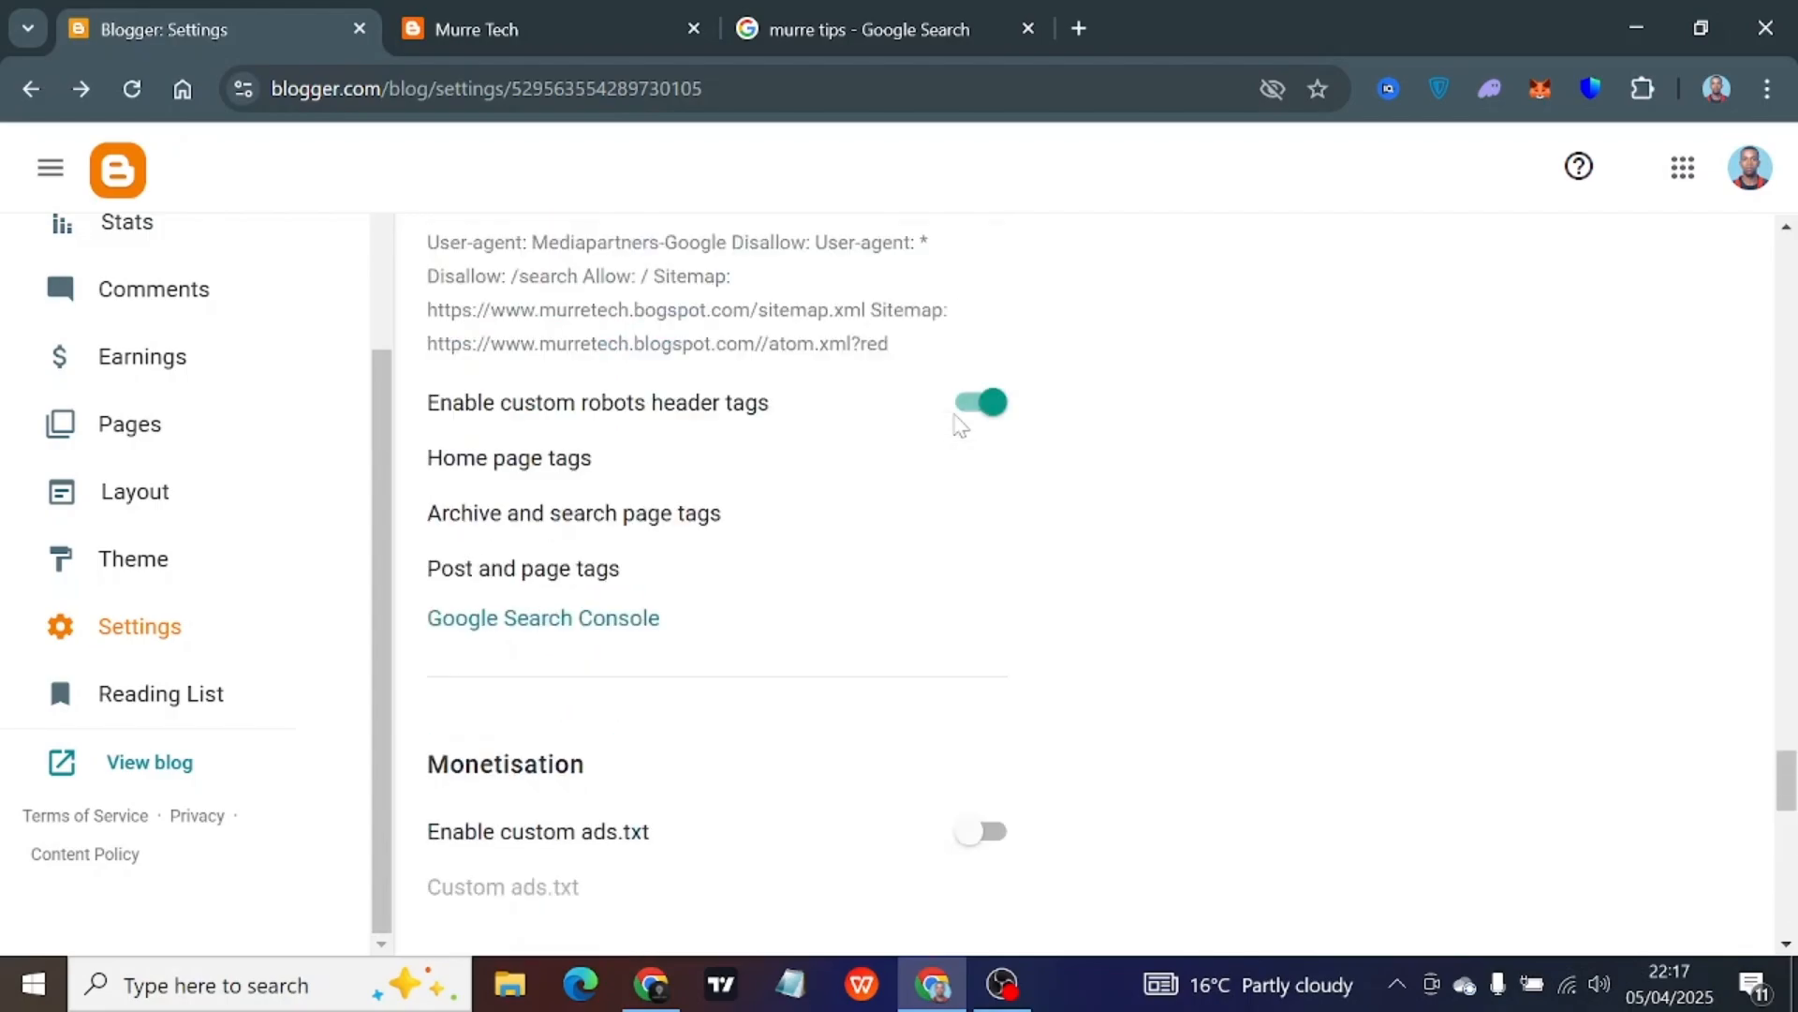
scroll(960, 424, "up", 15)
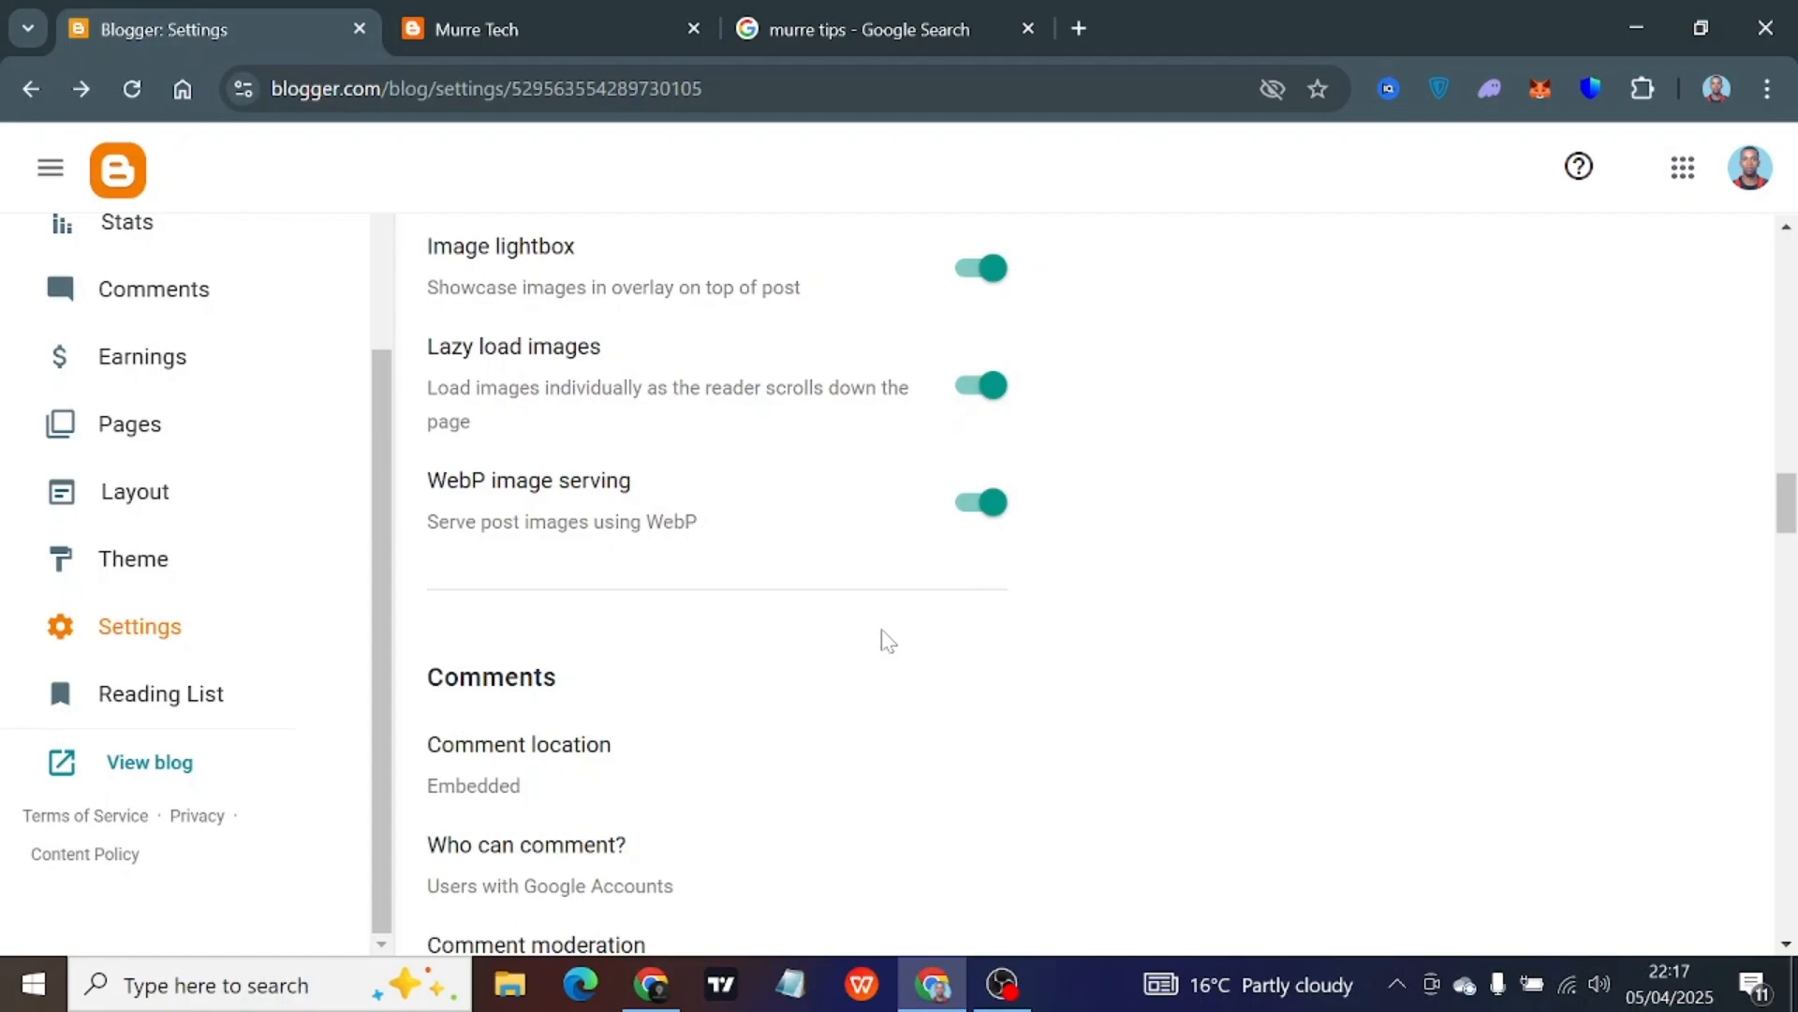
scroll(782, 441, "down", 3)
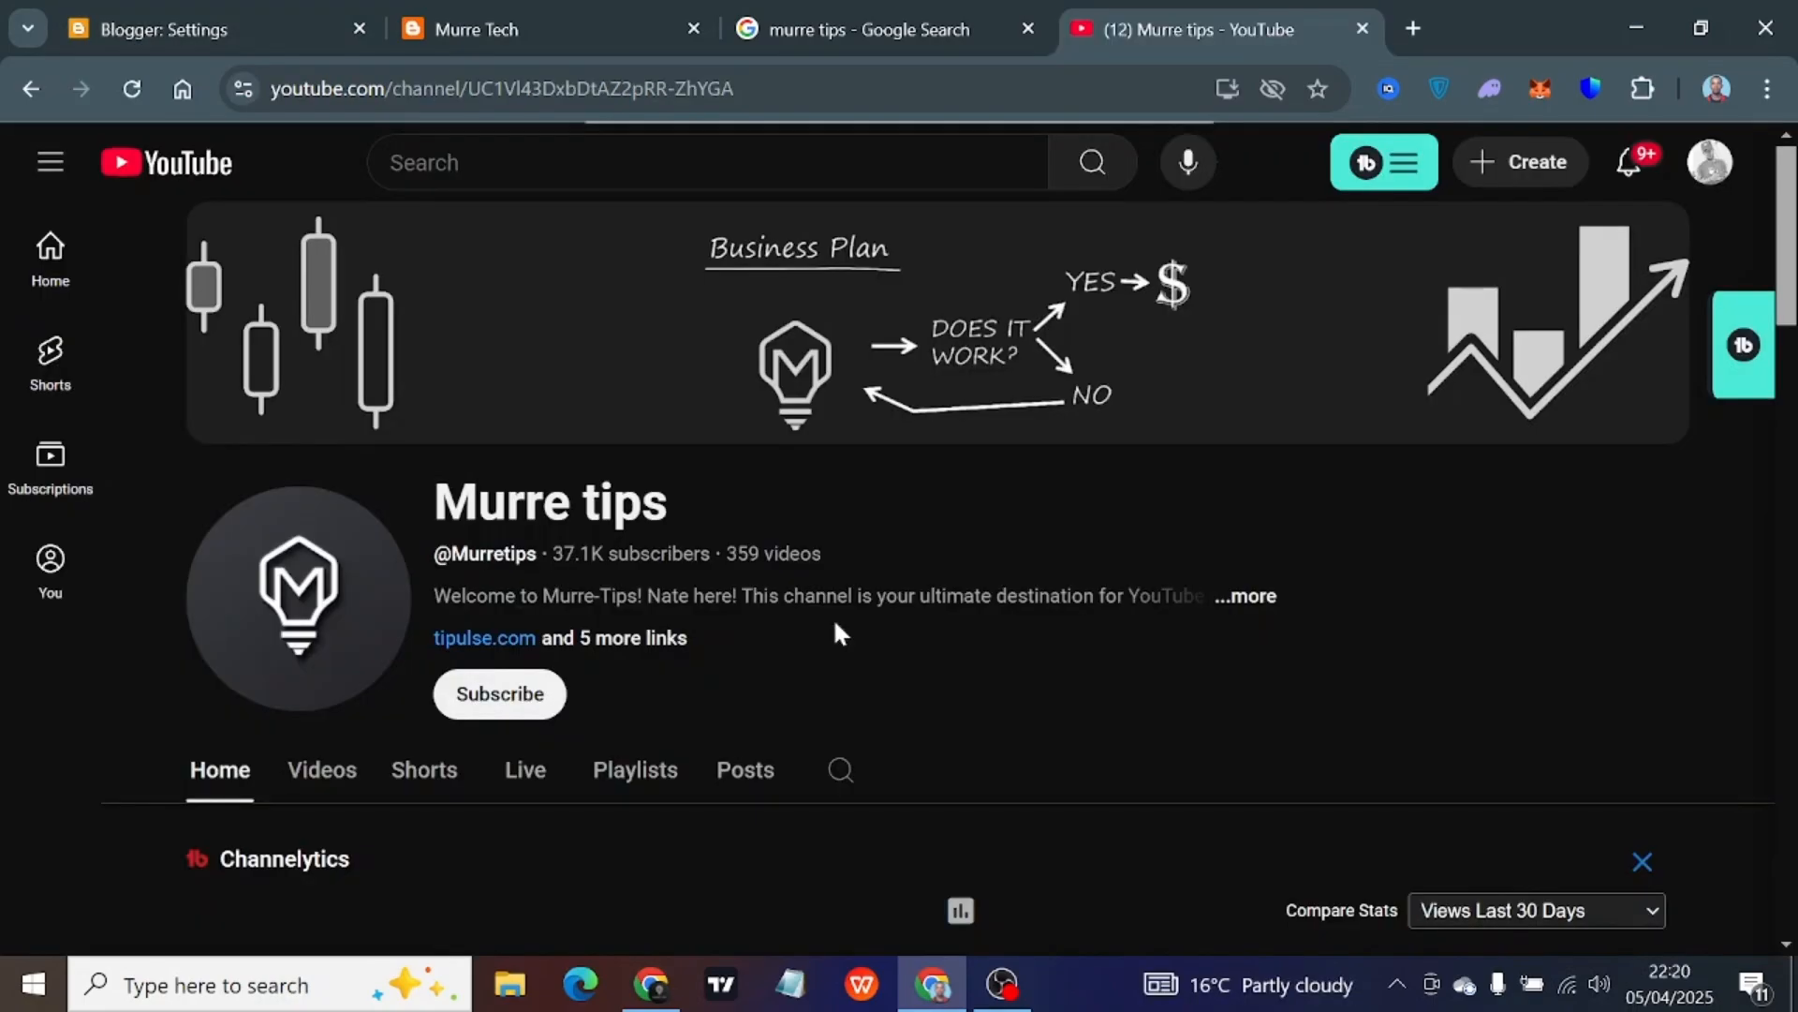
On YouTube, subscribe to the Murre tips channel and open its notification options
left_click(543, 698)
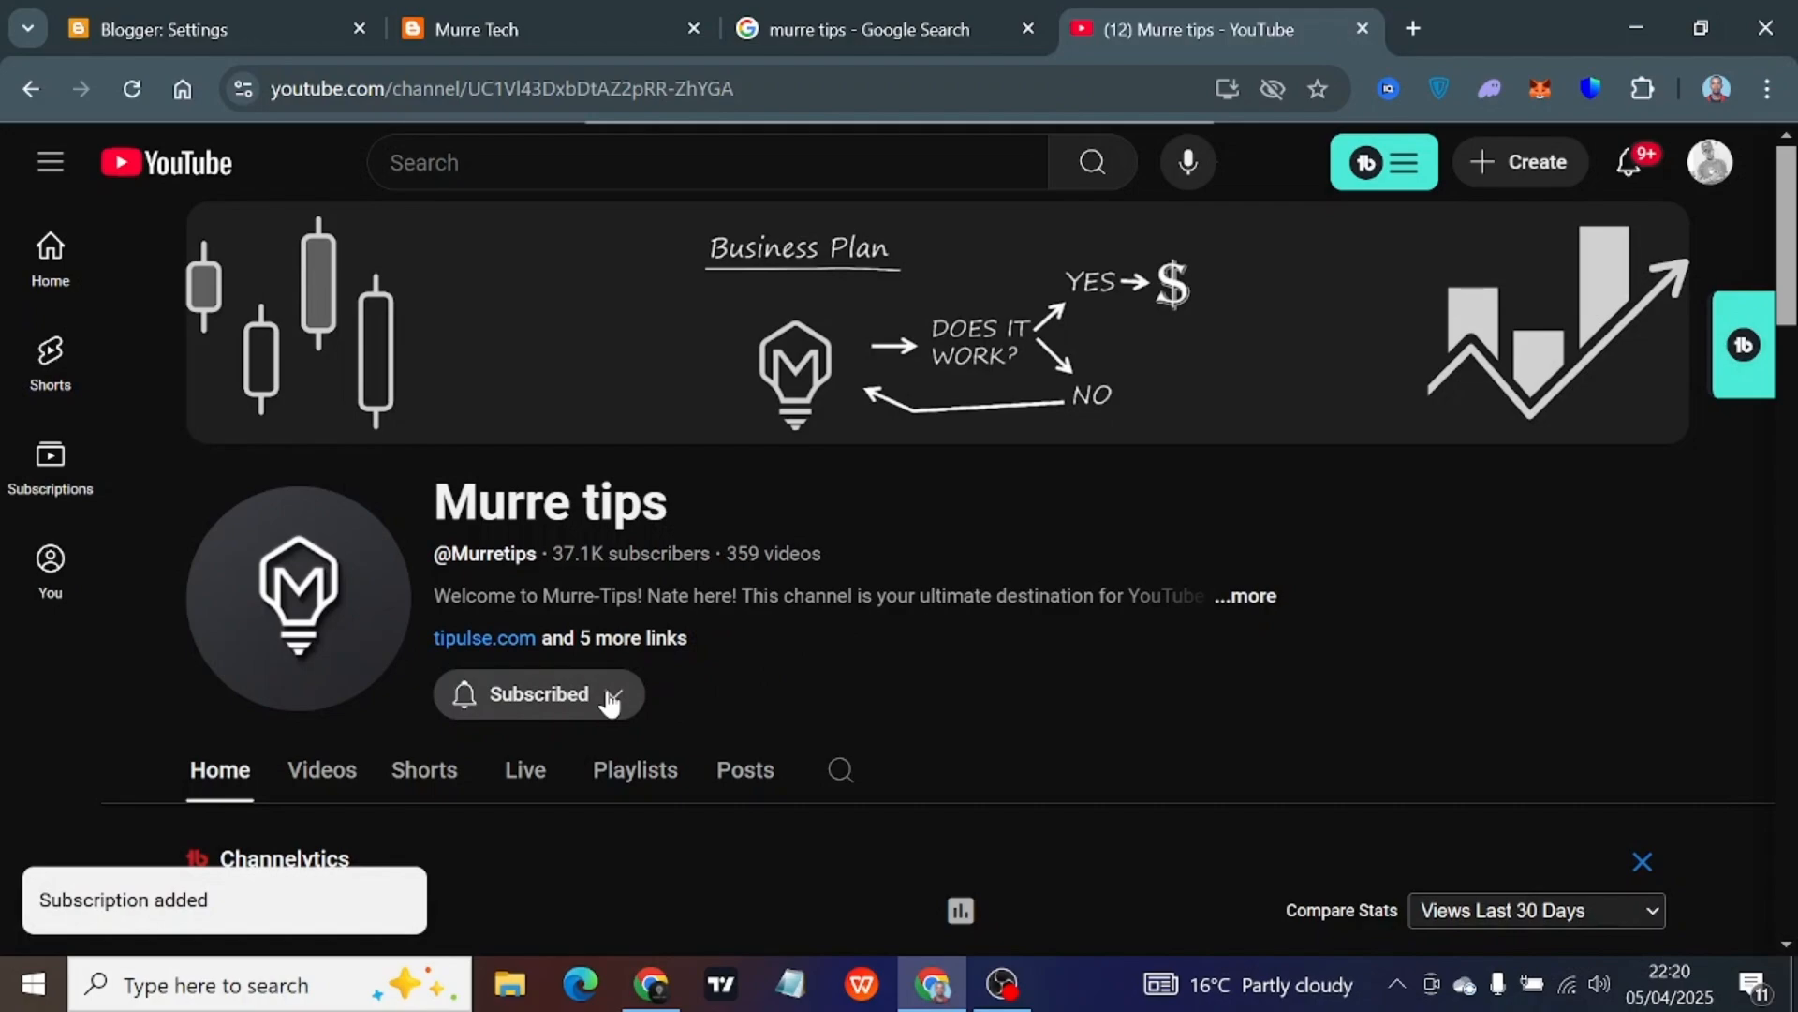
left_click(615, 700)
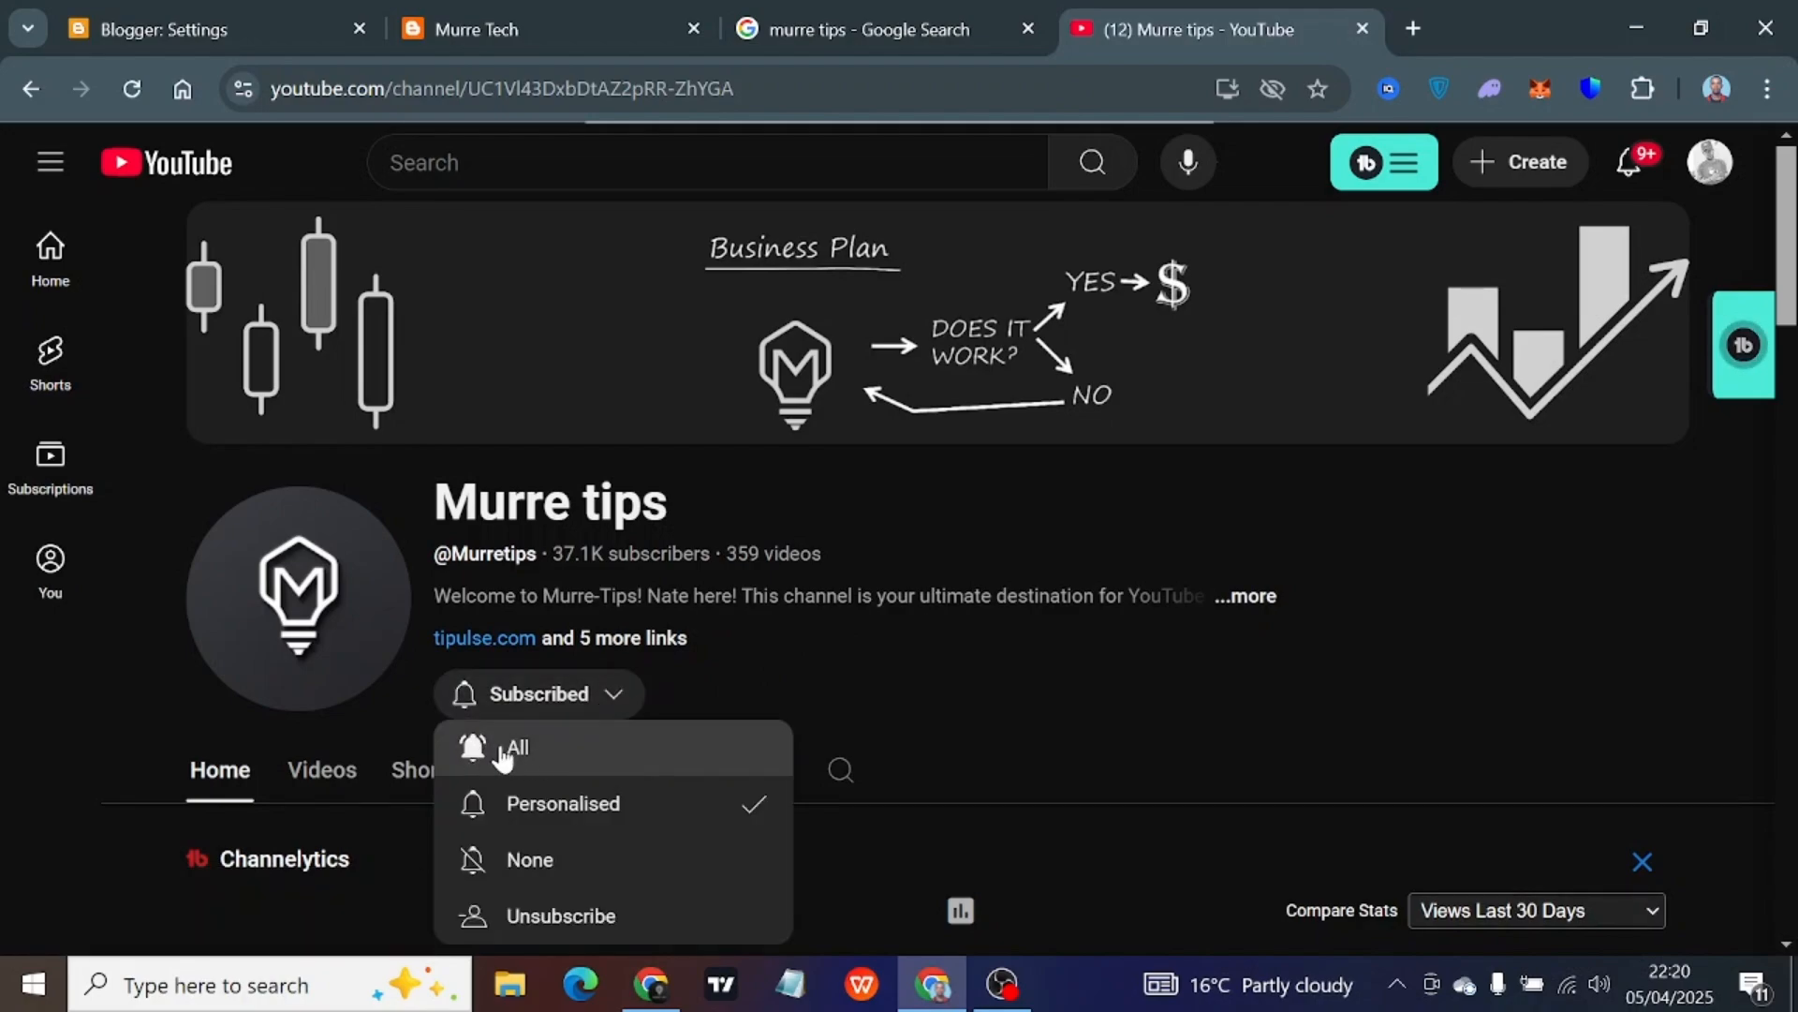